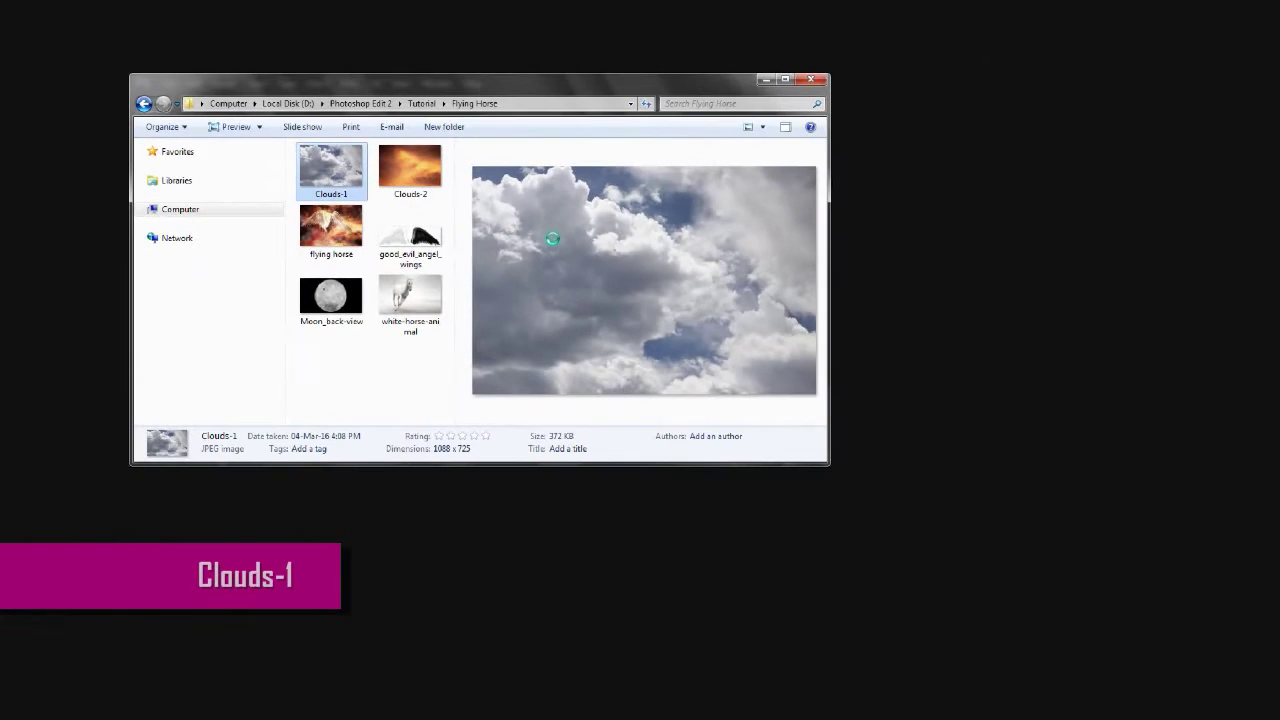
Open Clouds-1.jpg from Windows Explorer in Adobe Photoshop CS6 using Open with
right_click(568, 297)
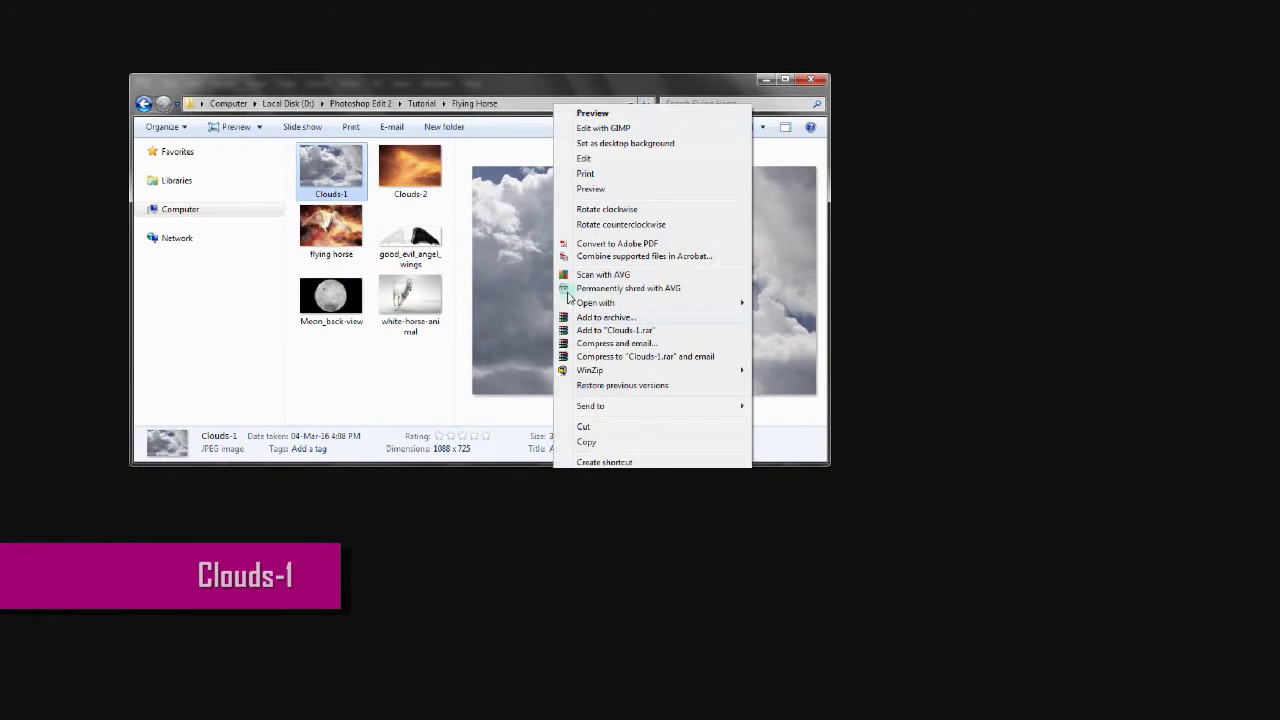
mouse_move(596, 302)
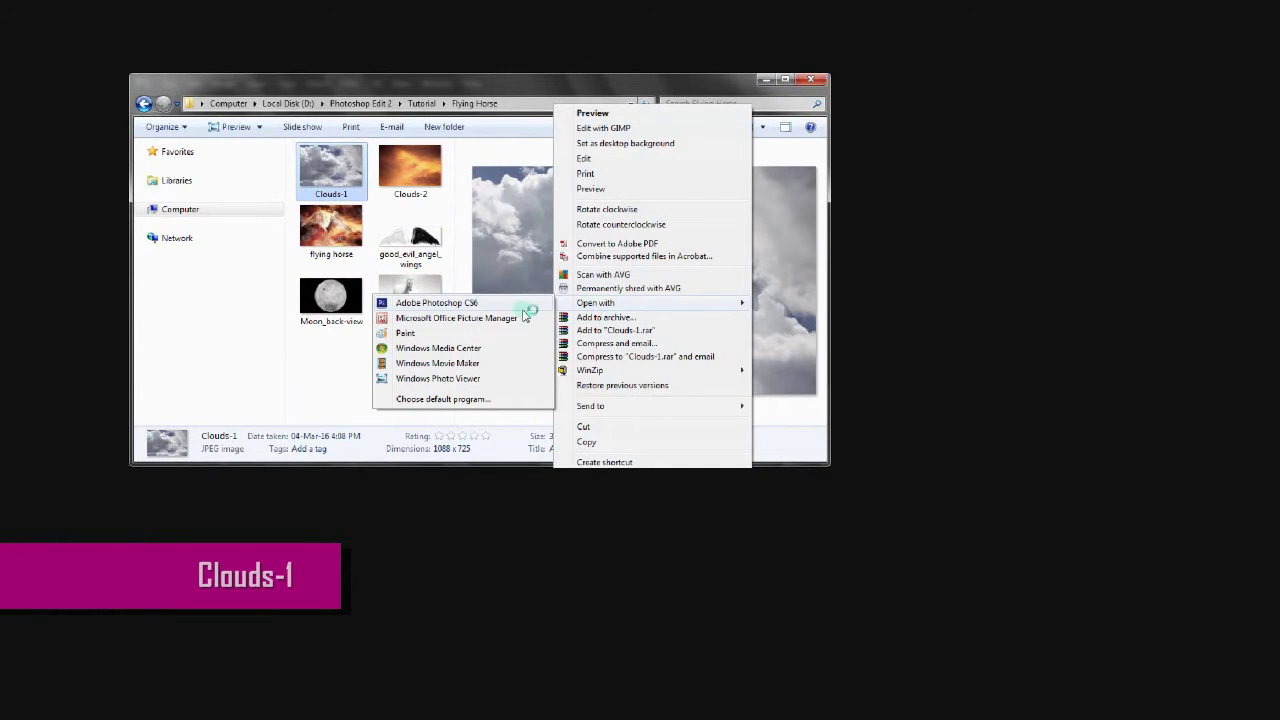
click(522, 309)
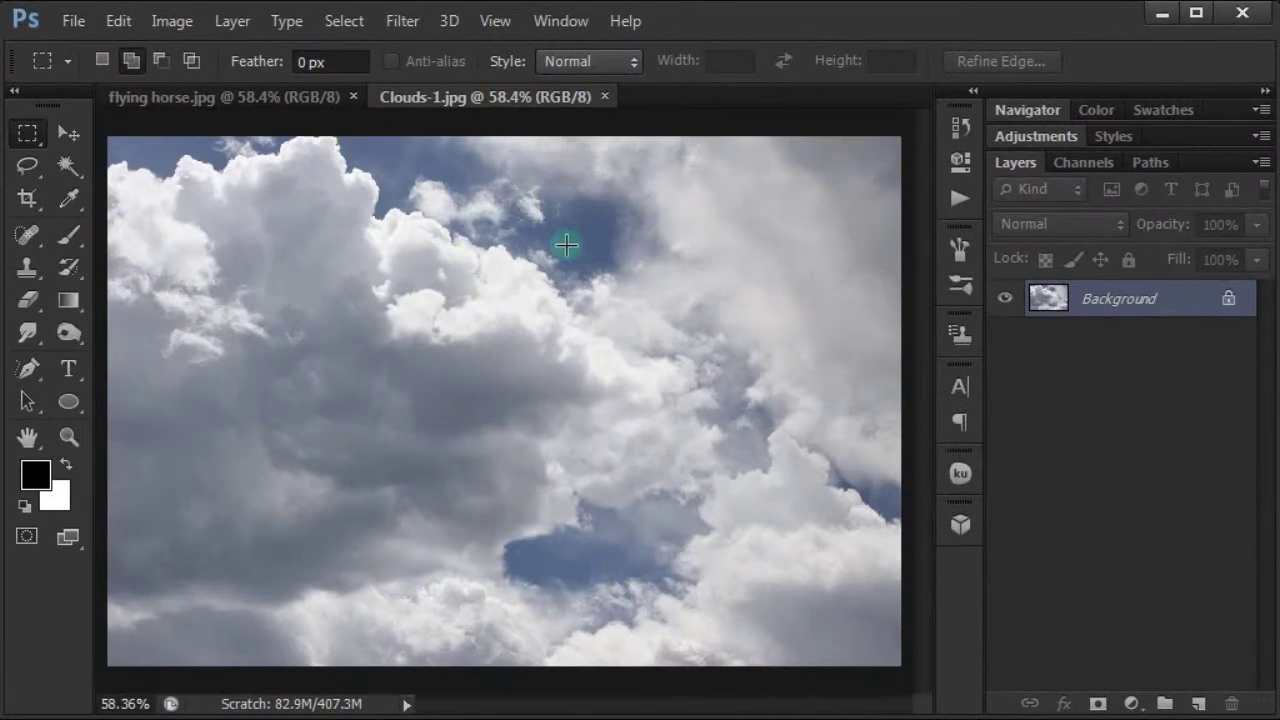
Close the flying horse.jpg document and switch to the Move tool
click(323, 103)
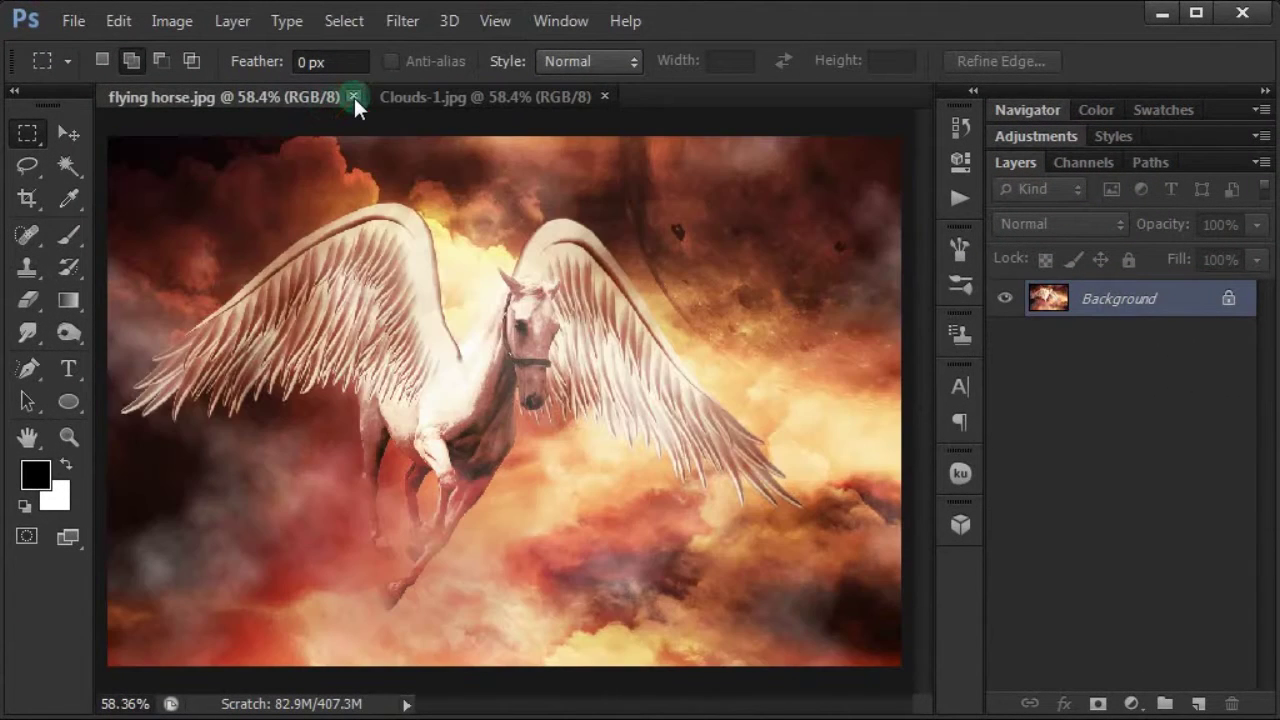
drag(354, 98, 388, 237)
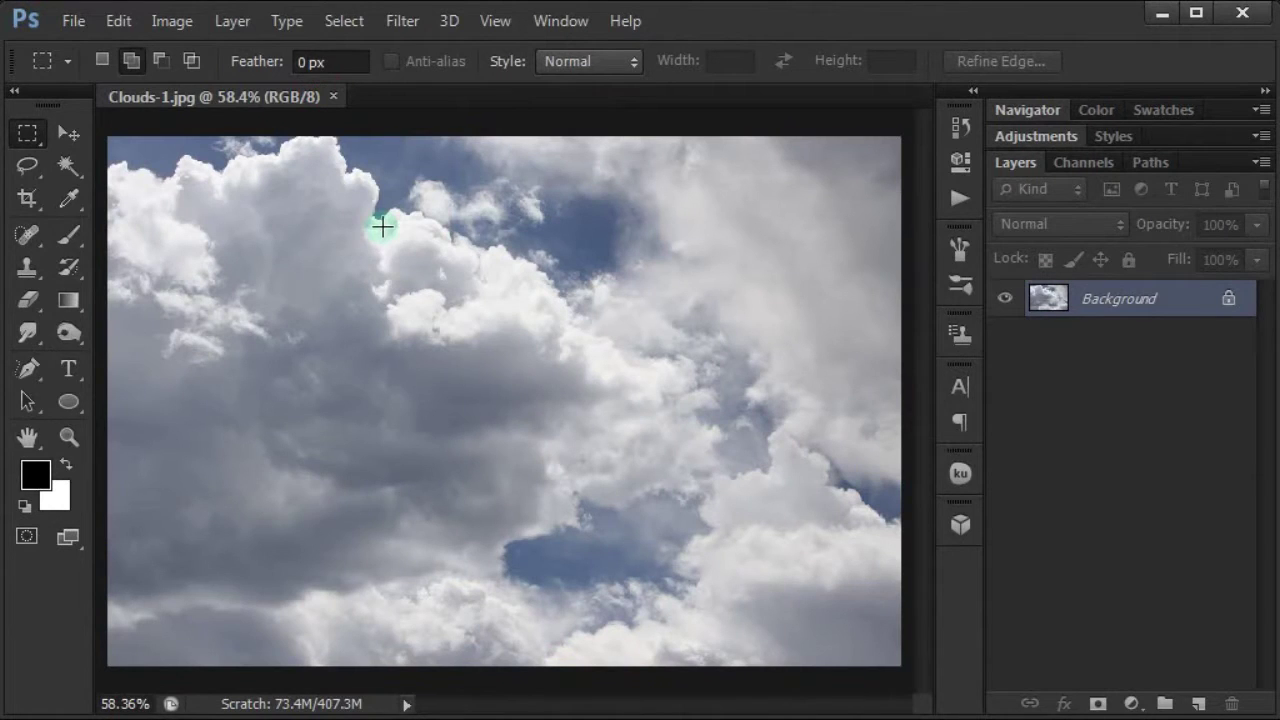
click(70, 132)
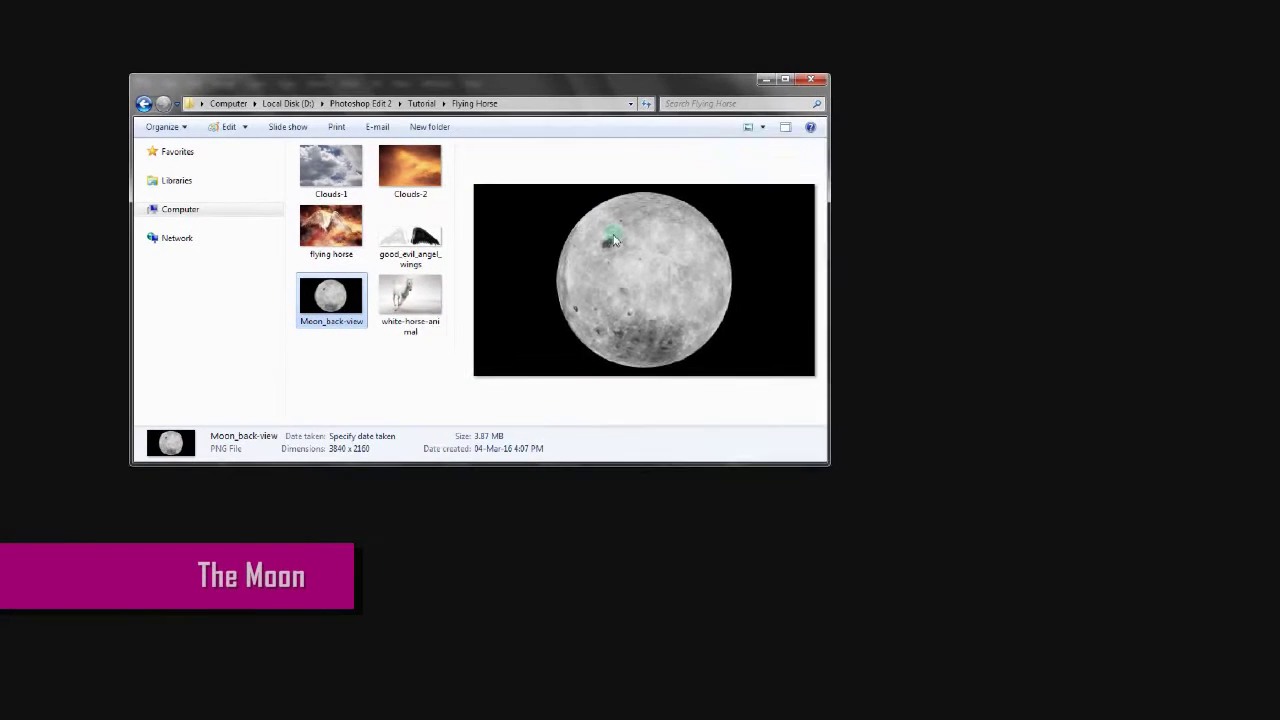
Open Moon_back-view.png from Windows Explorer in Adobe Photoshop CS6 using Open with
right_click(608, 237)
click(559, 329)
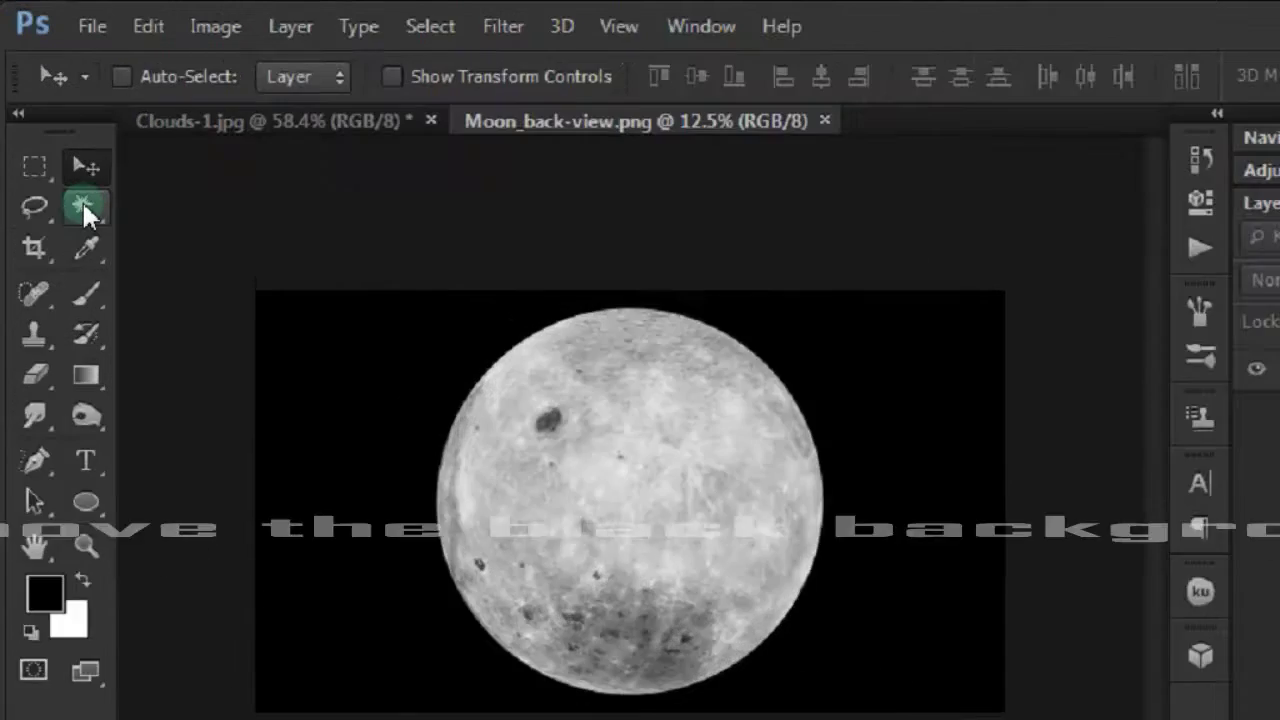
Select the moon by Magic Wand on the black background plus Select > Inverse, and drag it into Clouds-1.jpg
click(67, 163)
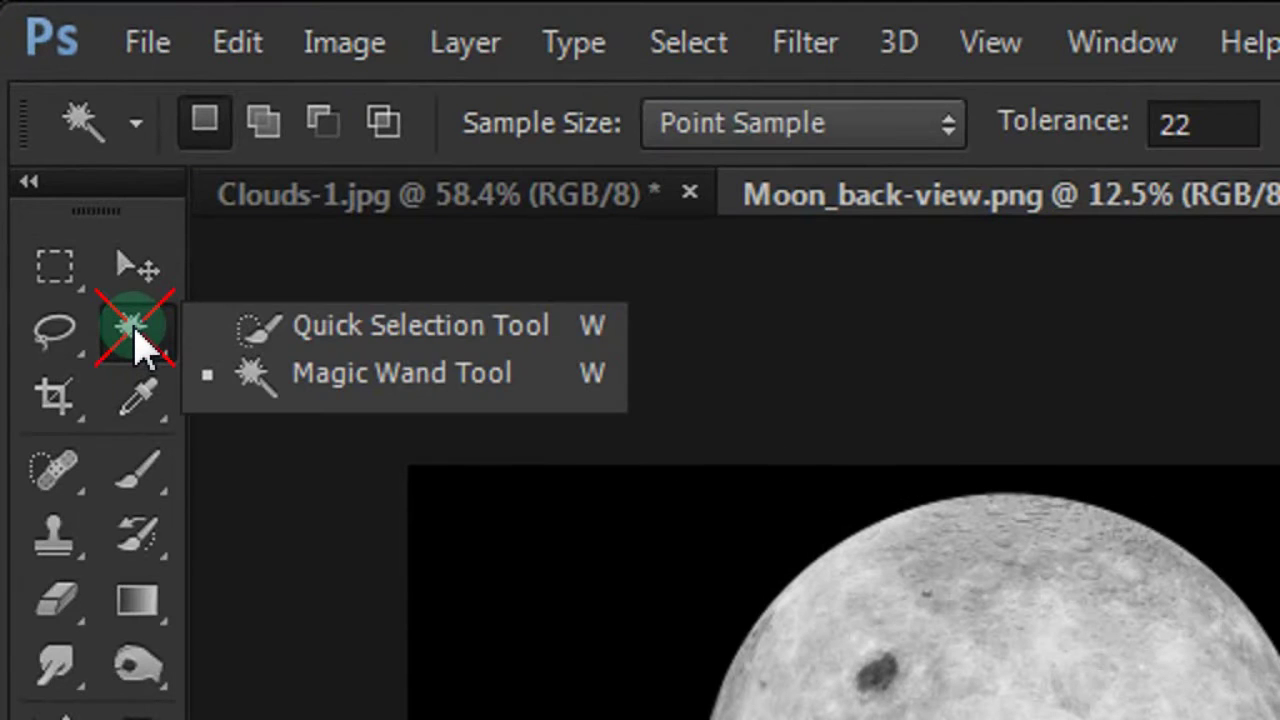
drag(135, 330, 428, 368)
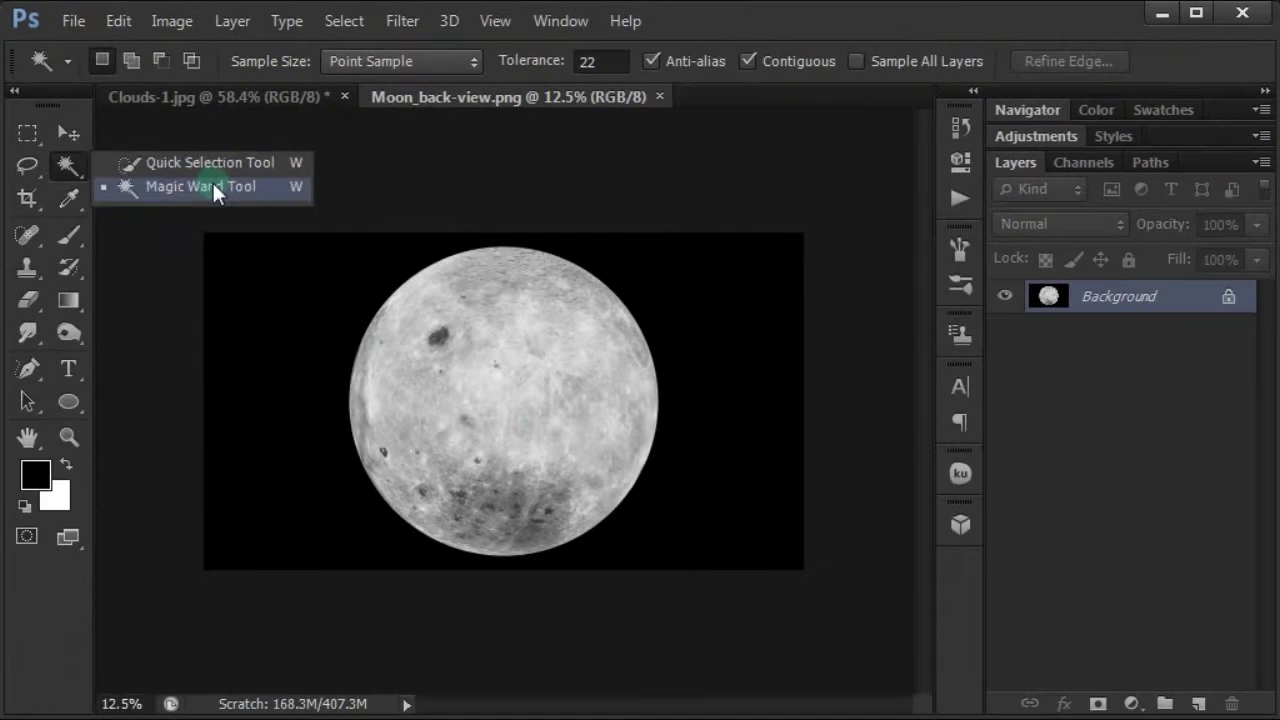
click(428, 370)
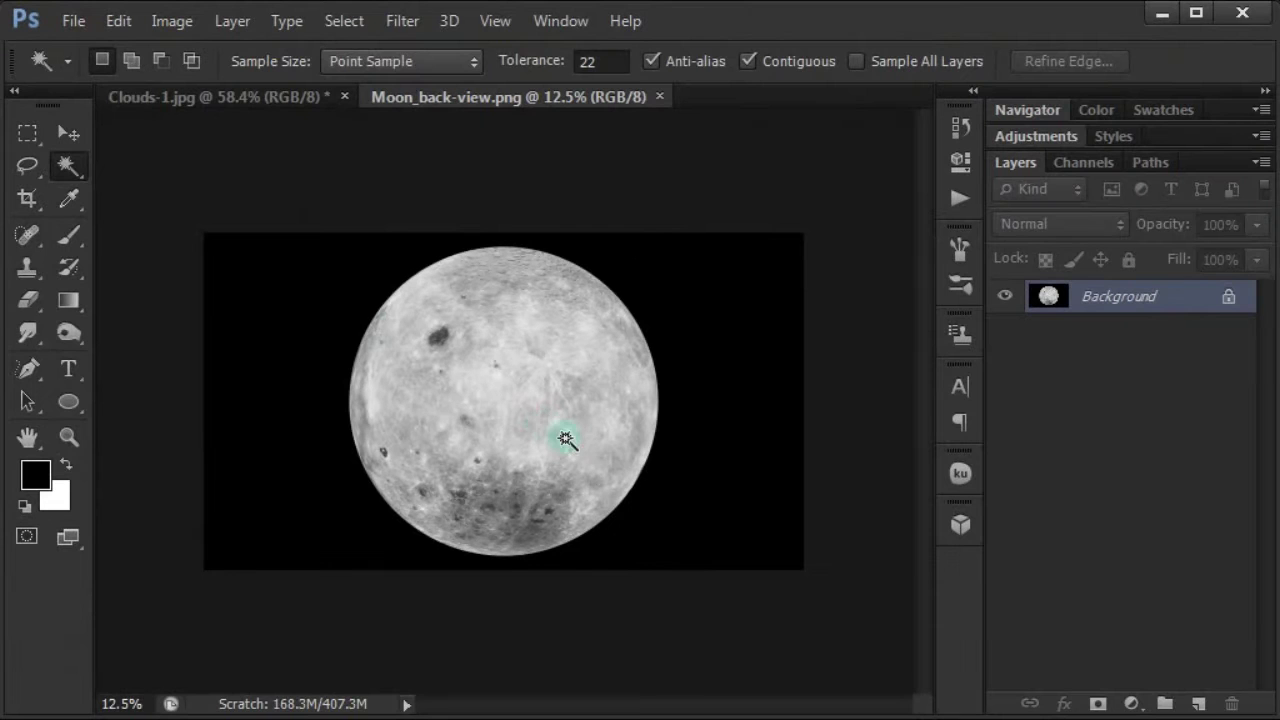
click(309, 340)
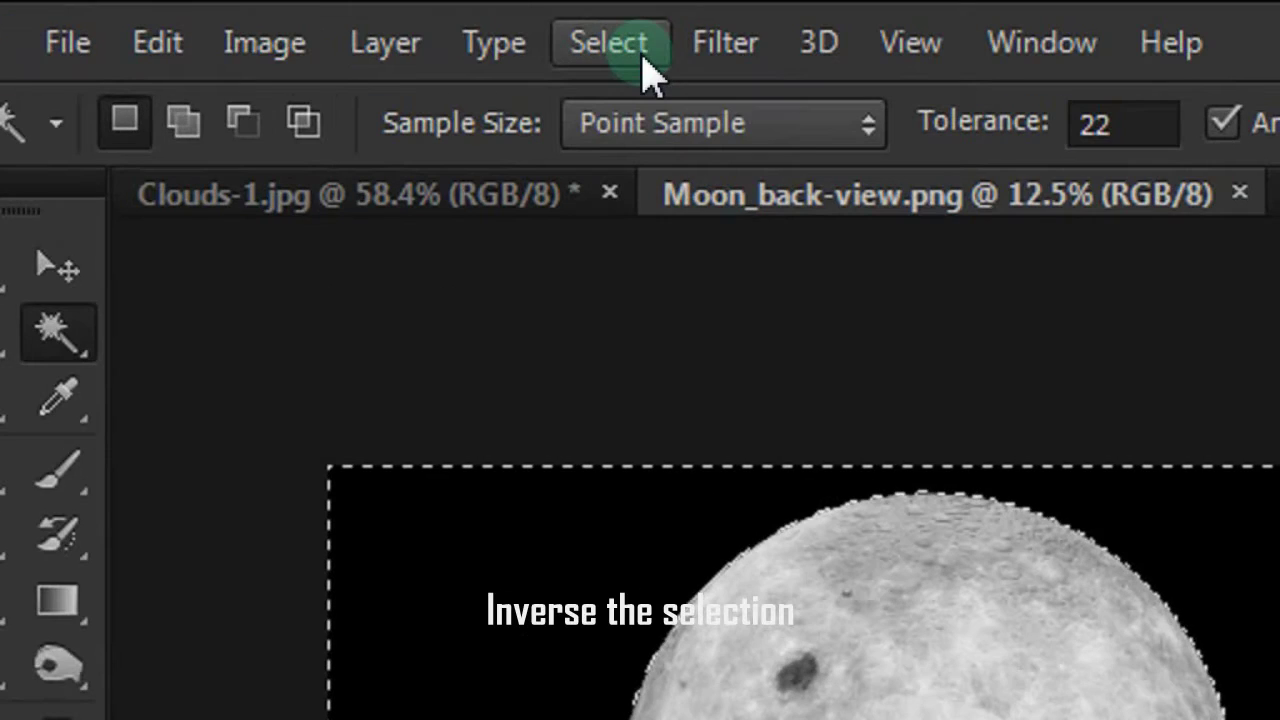
click(361, 28)
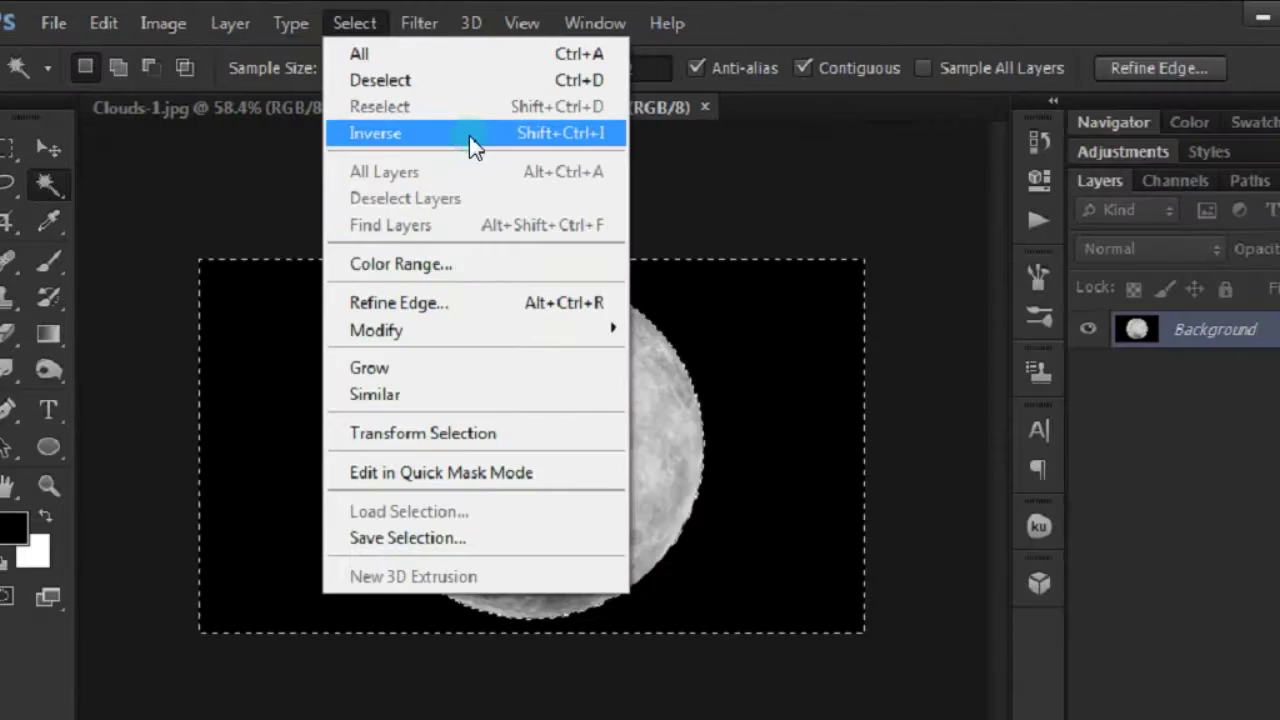
click(642, 245)
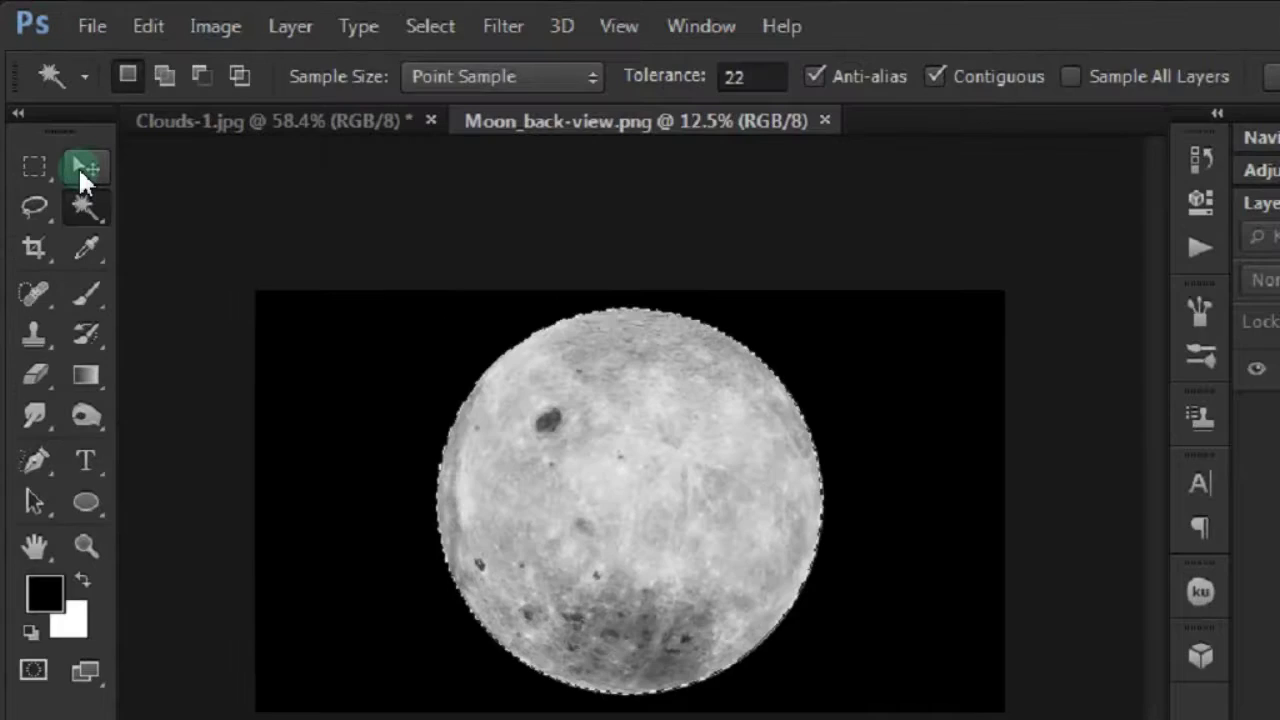
click(80, 172)
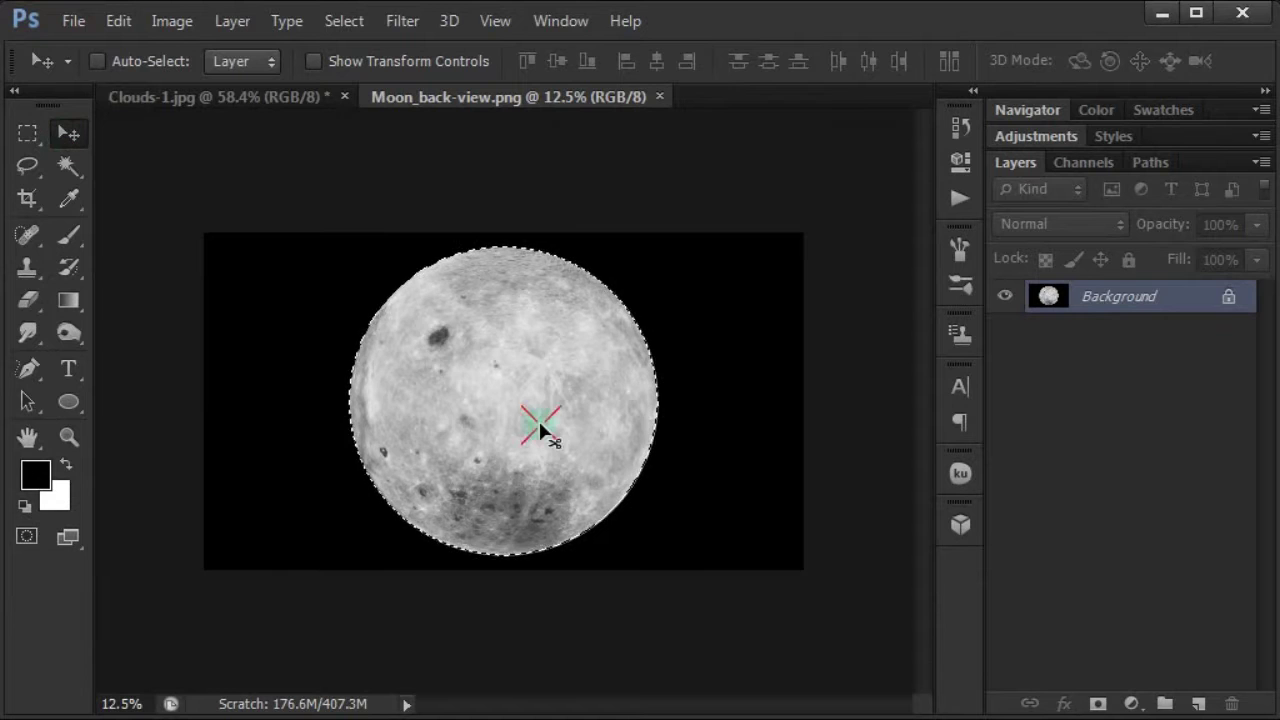
mouse_move(540, 429)
mouse_down()
mouse_move(281, 105)
mouse_move(544, 424)
mouse_up()
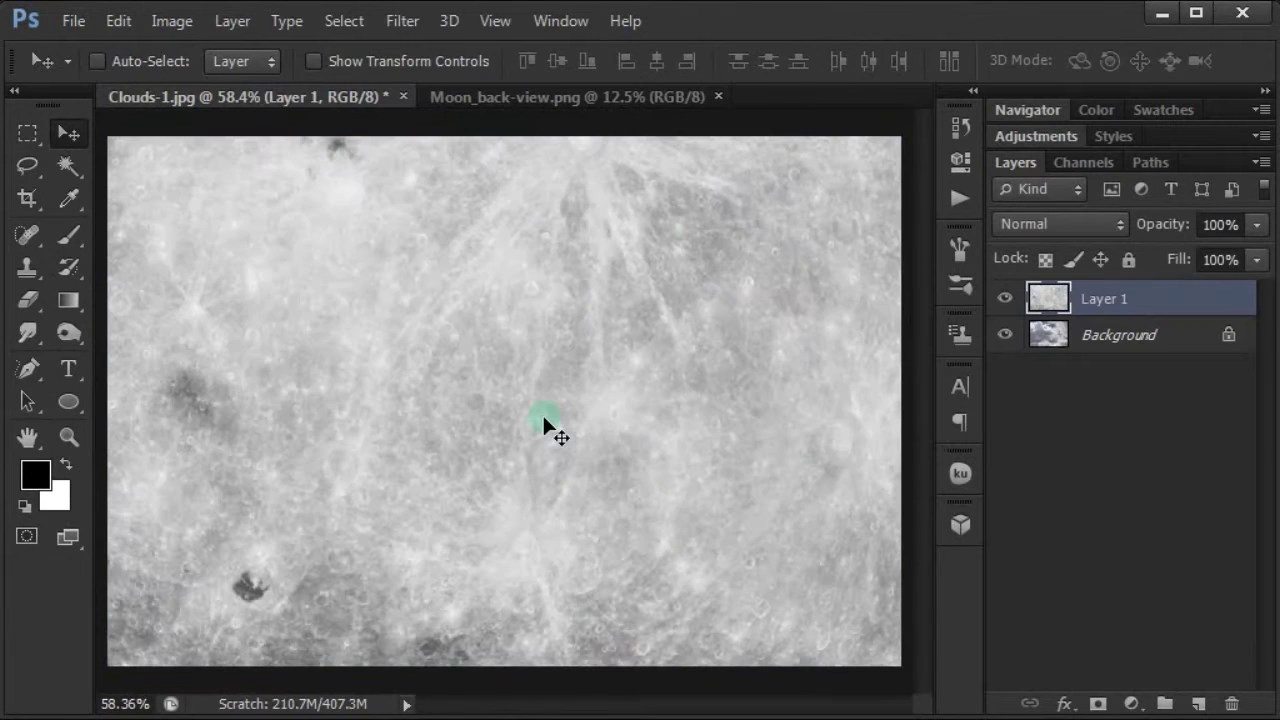
Close Moon_back-view.png, scale the moon layer to 37% and place it top-right
click(641, 90)
click(716, 97)
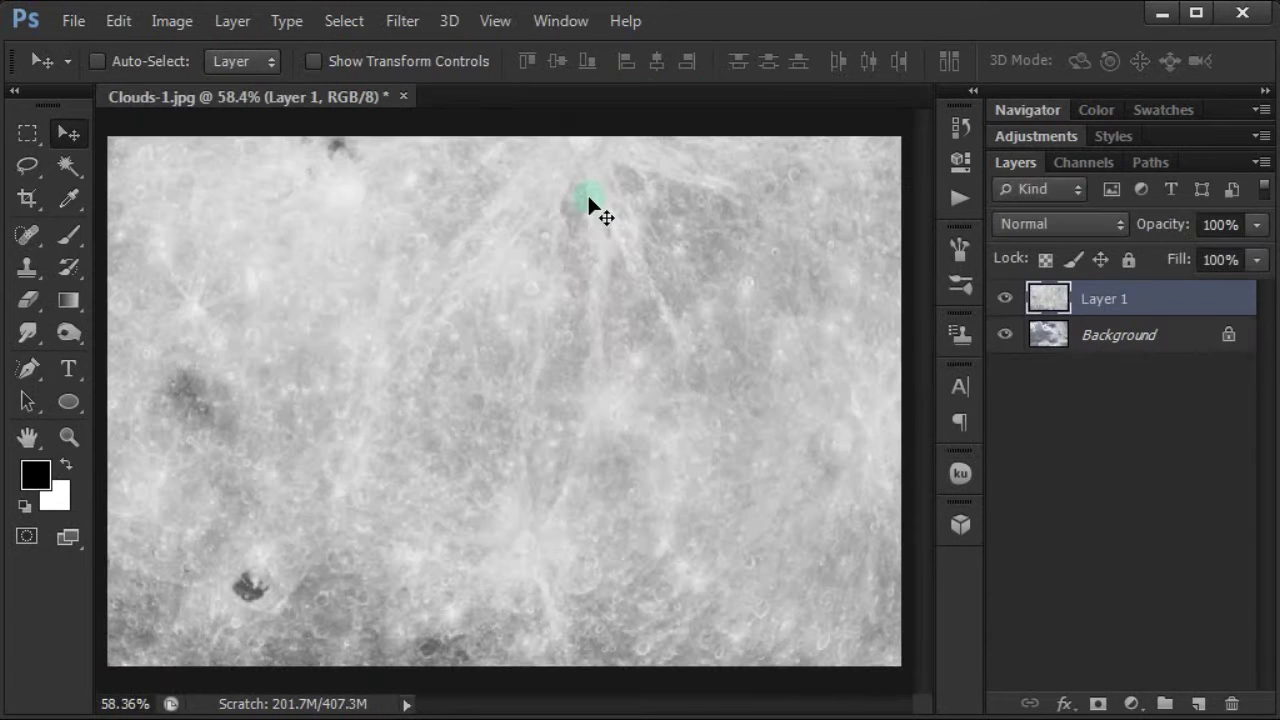
key(ctrl+t)
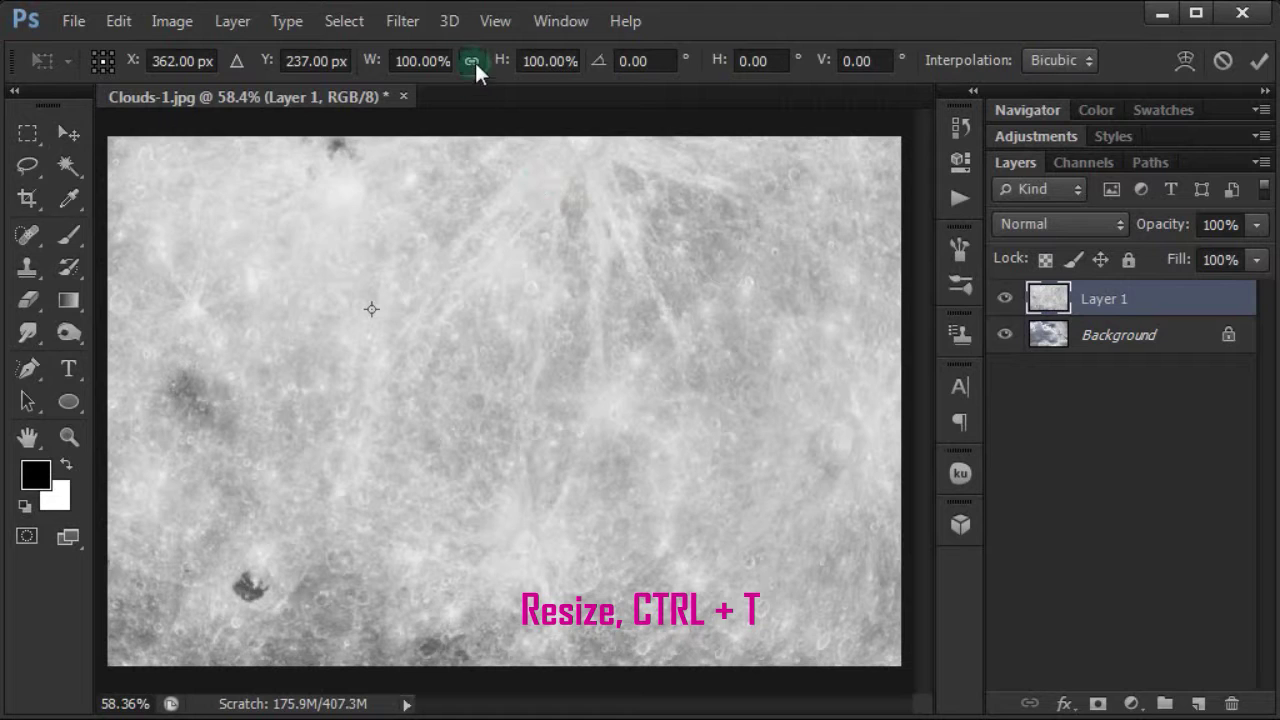
click(420, 61)
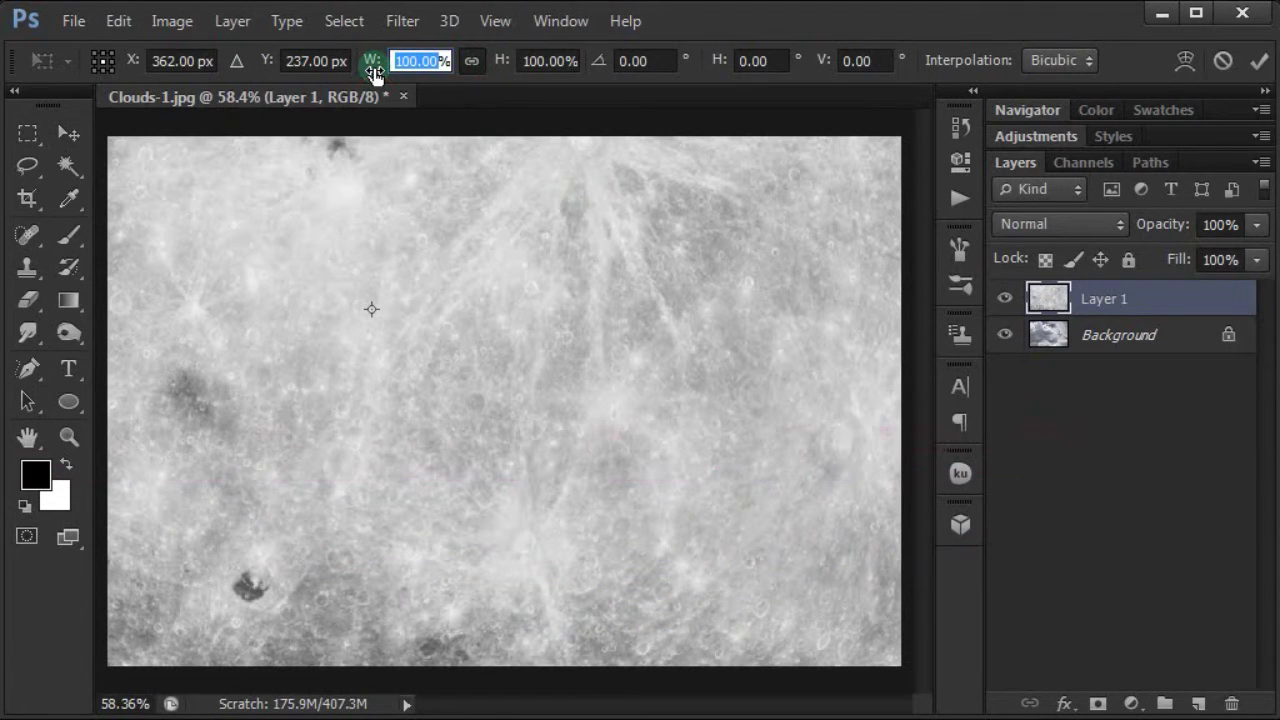
text(37)
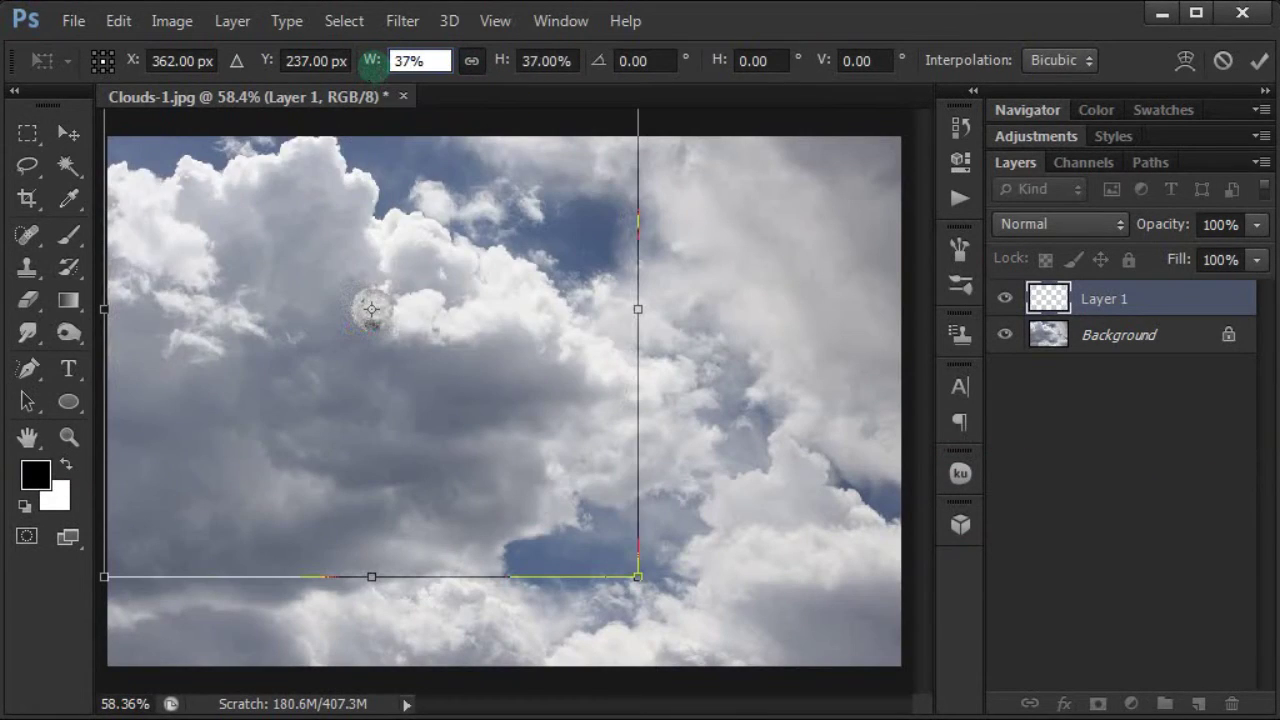
mouse_move(386, 420)
mouse_down()
mouse_move(839, 257)
mouse_move(830, 312)
mouse_move(847, 319)
mouse_up()
key(Return)
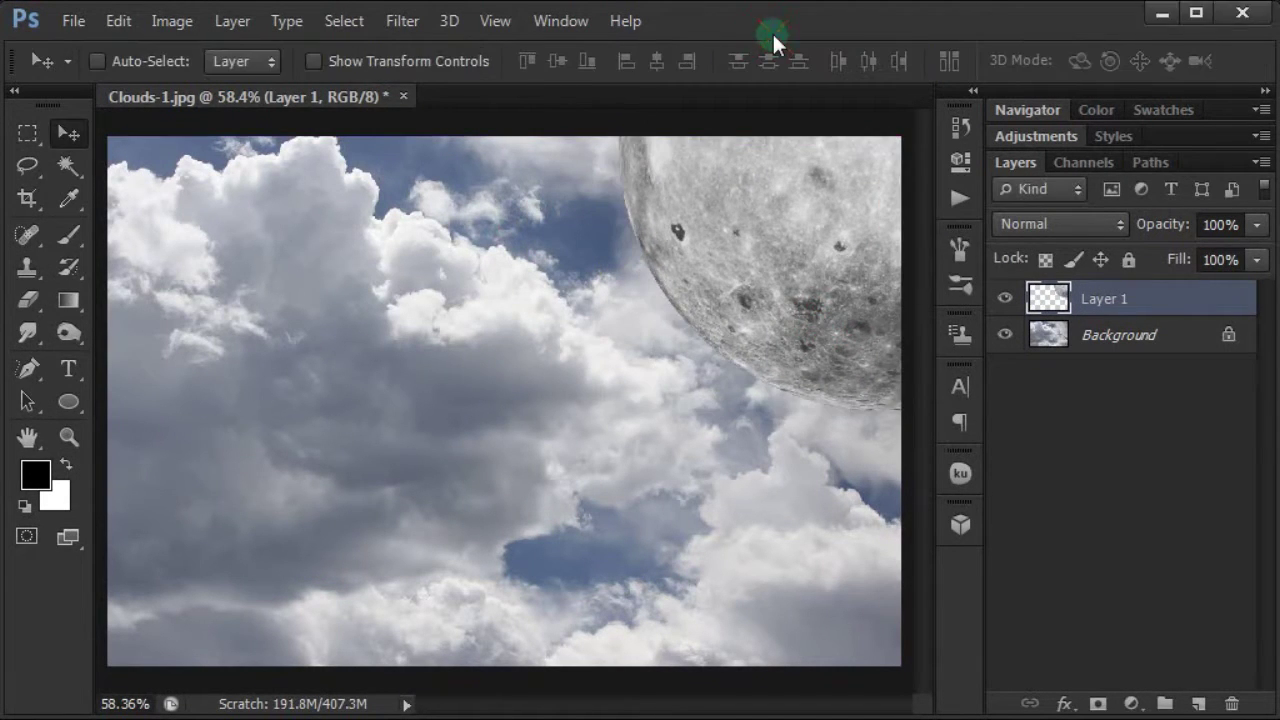
Set Layer 1 to Overlay, add a new layer, and load the moon's outline as a selection
click(1054, 223)
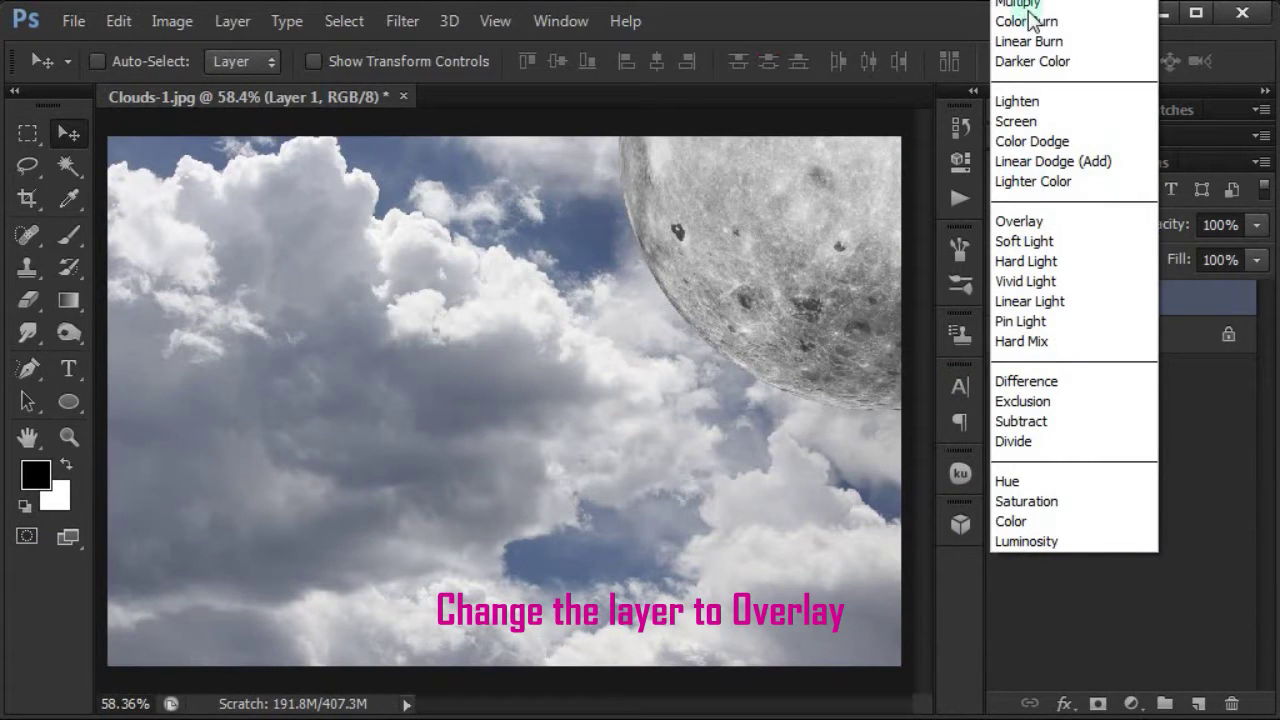
click(1030, 221)
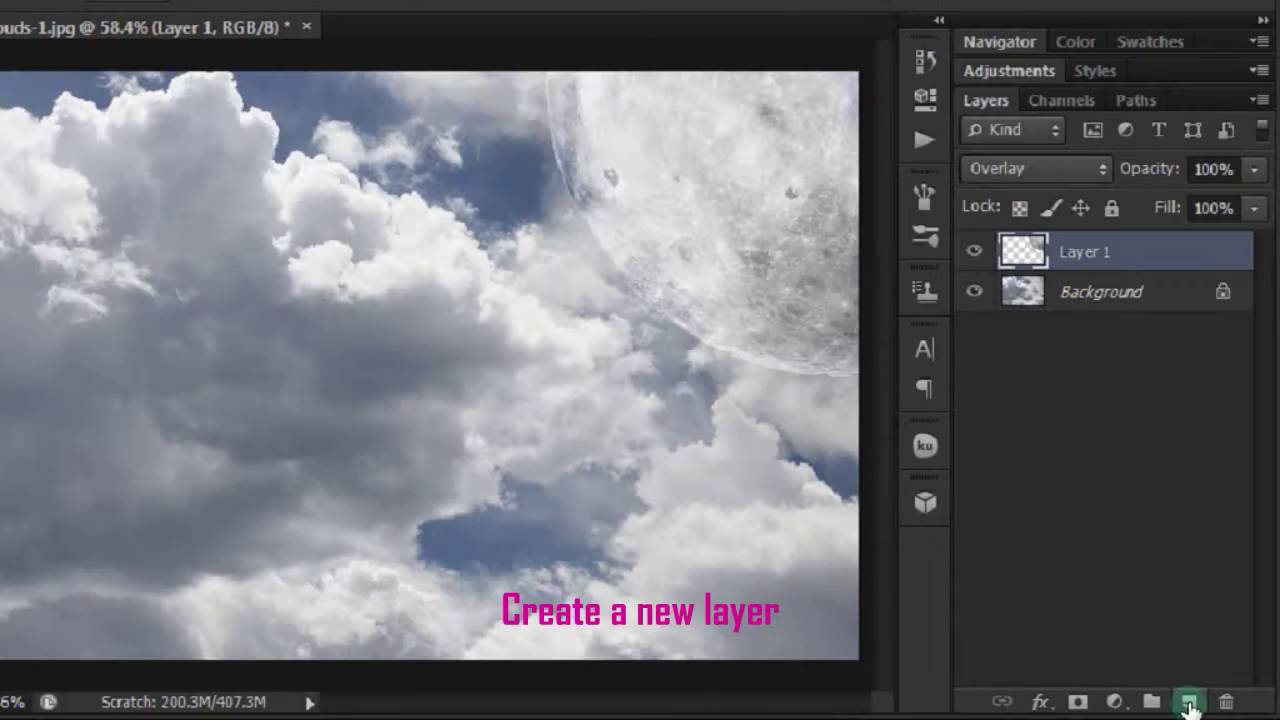
click(1198, 704)
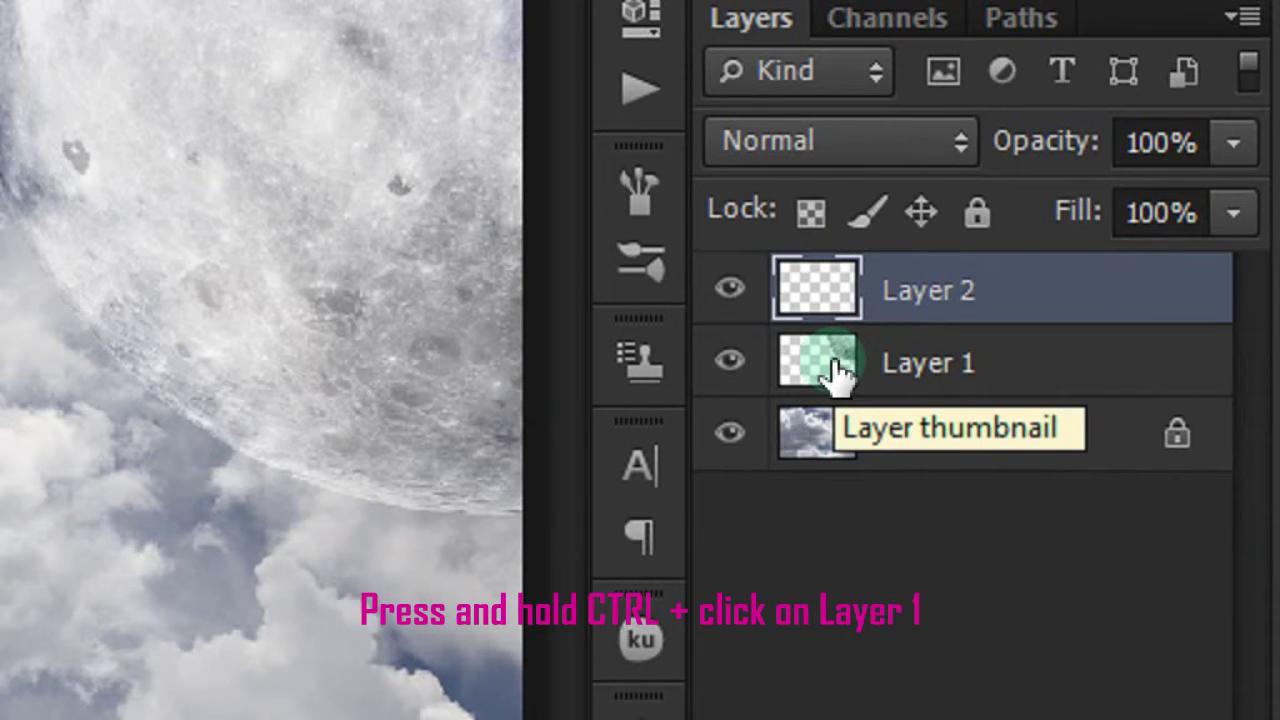
ctrl+click(838, 372)
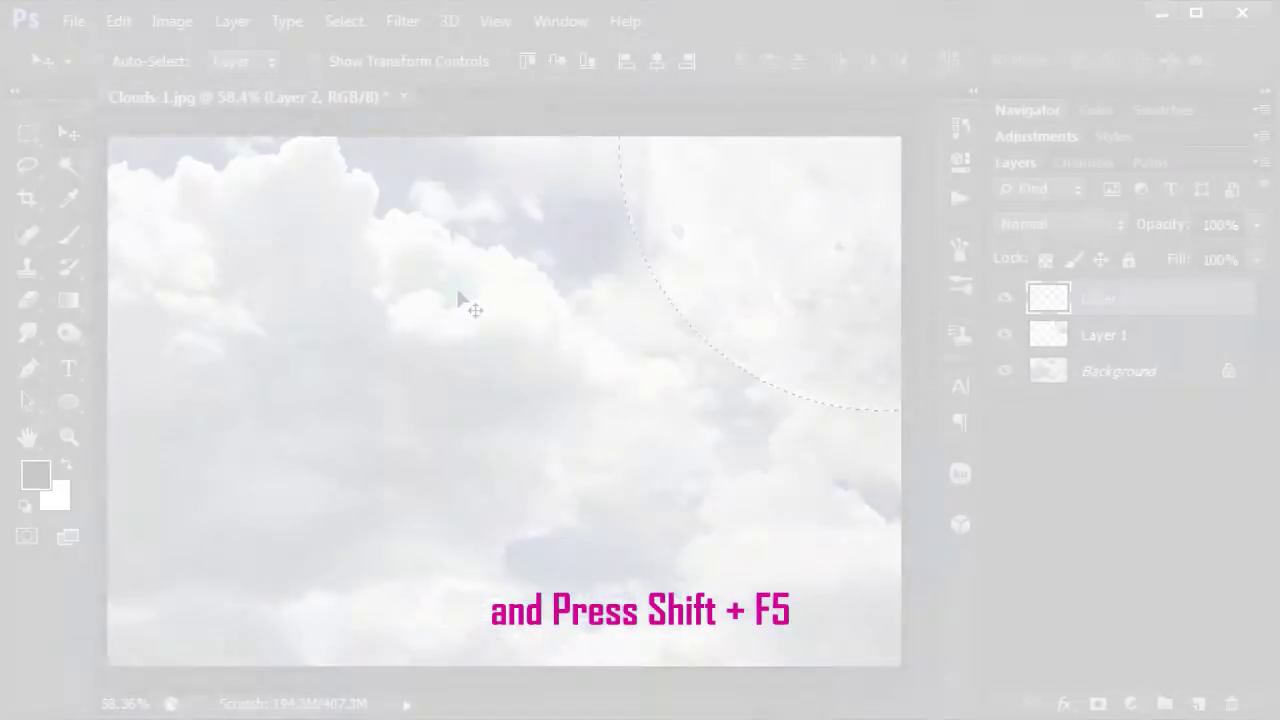
Fill the moon selection on Layer 2 with color 003cff and set the layer to Soft Light
key(shift+F5)
click(977, 249)
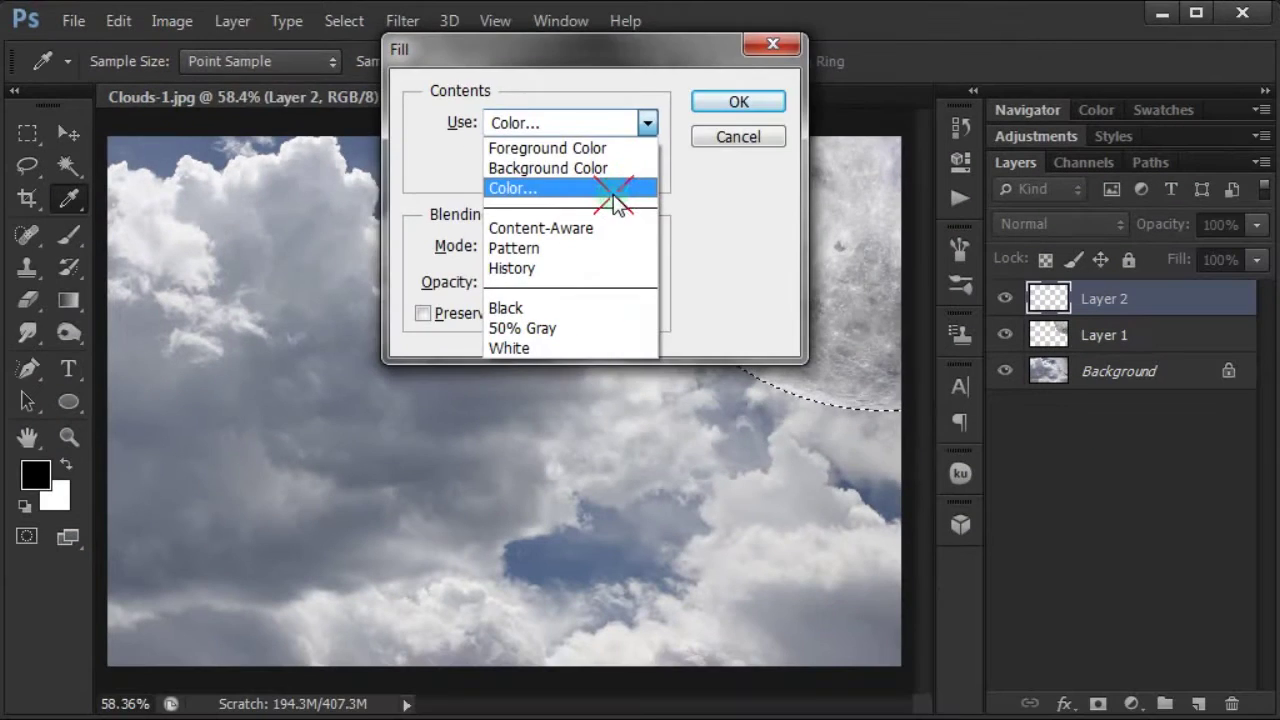
click(612, 192)
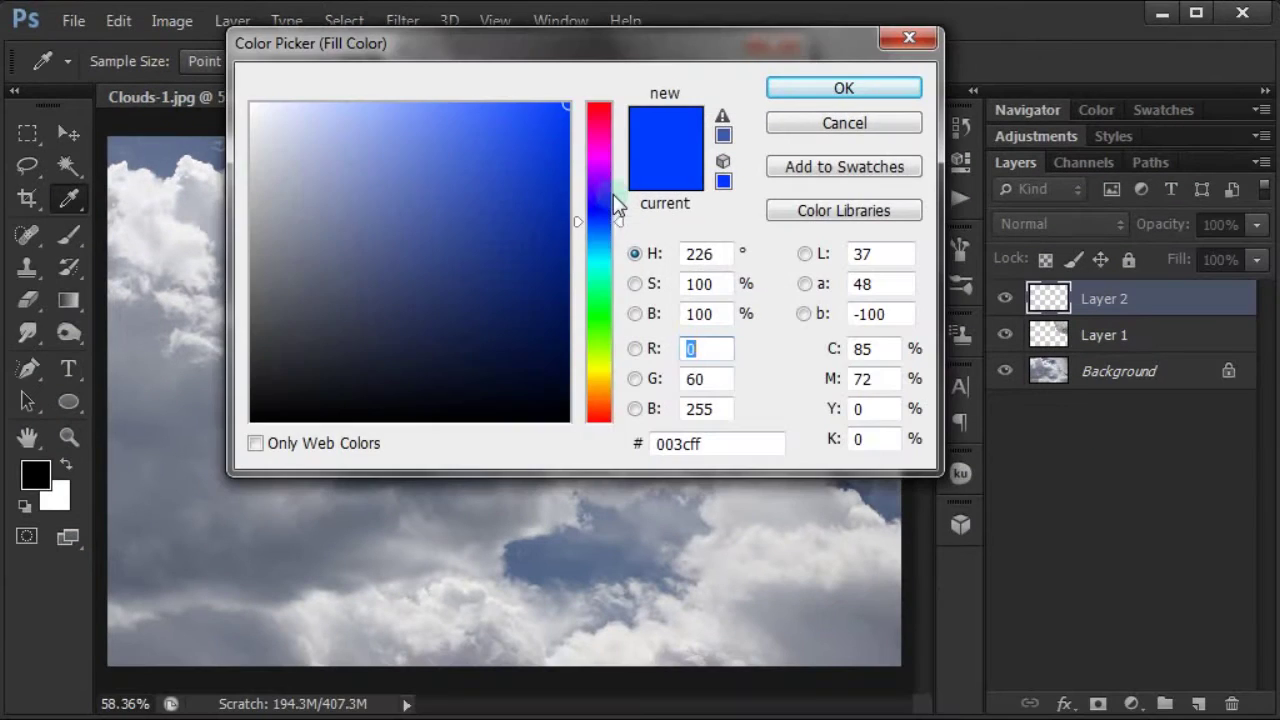
click(735, 444)
click(737, 443)
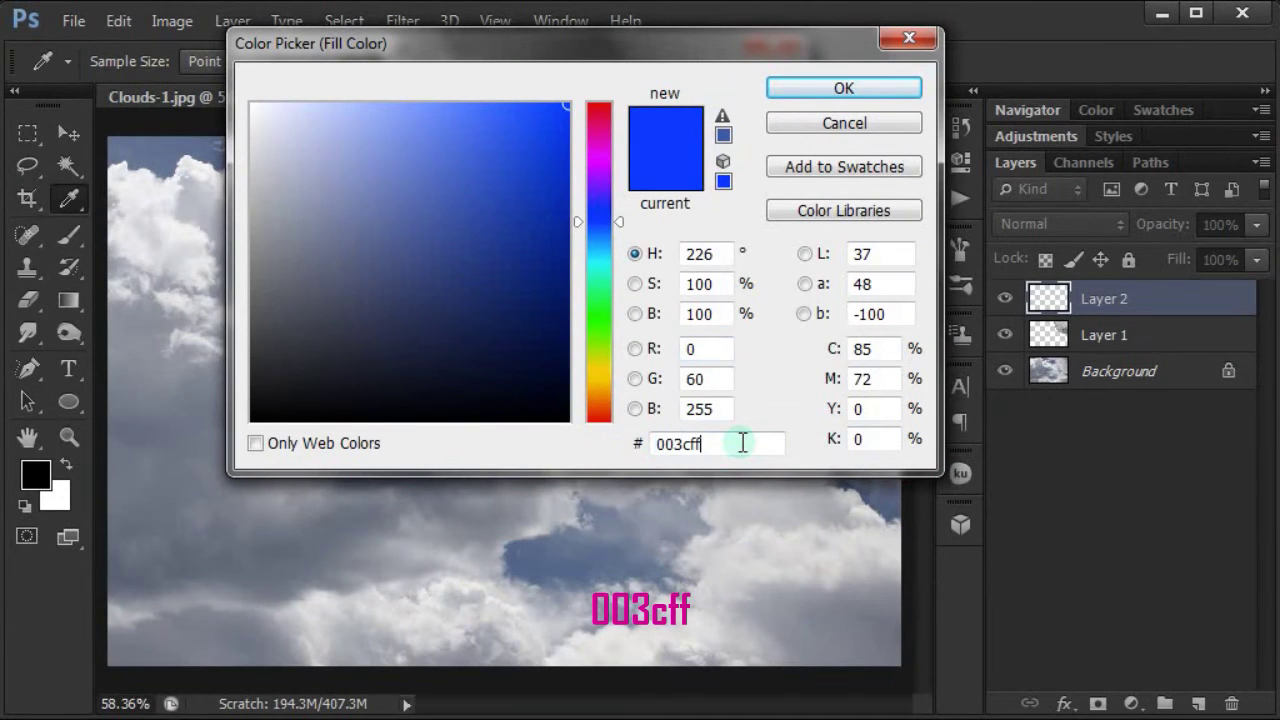
click(866, 96)
click(766, 108)
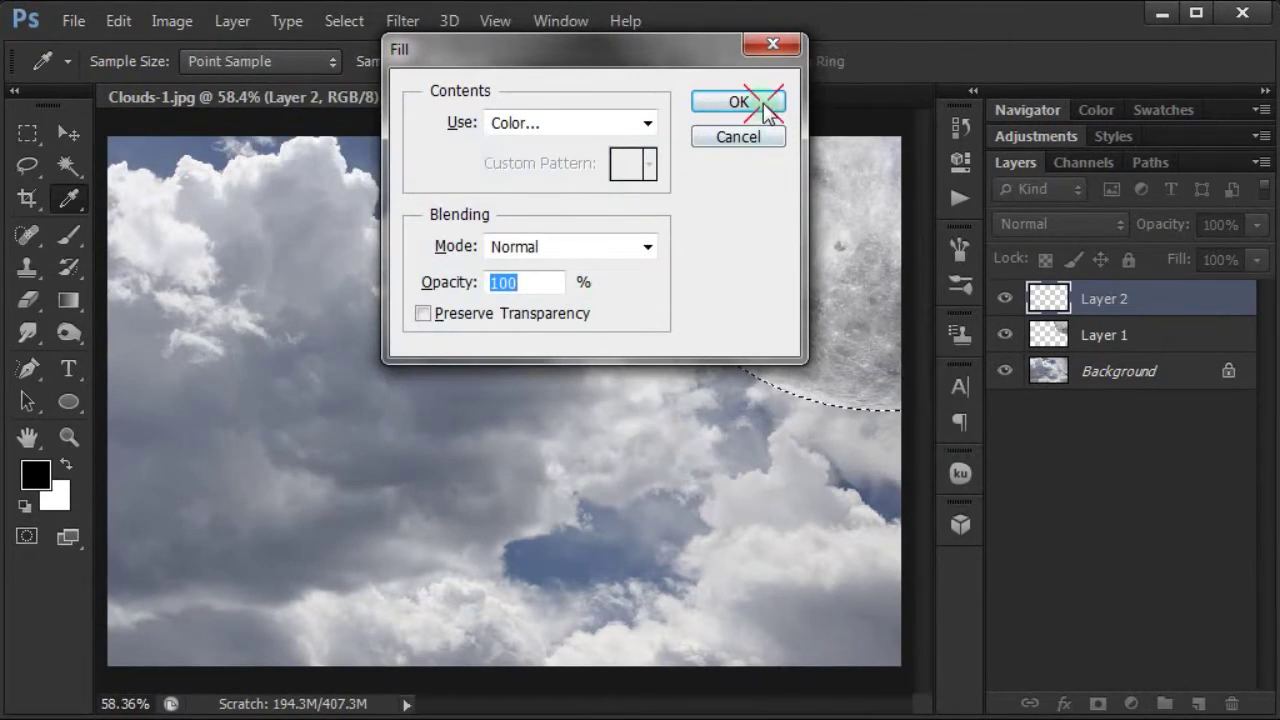
key(v)
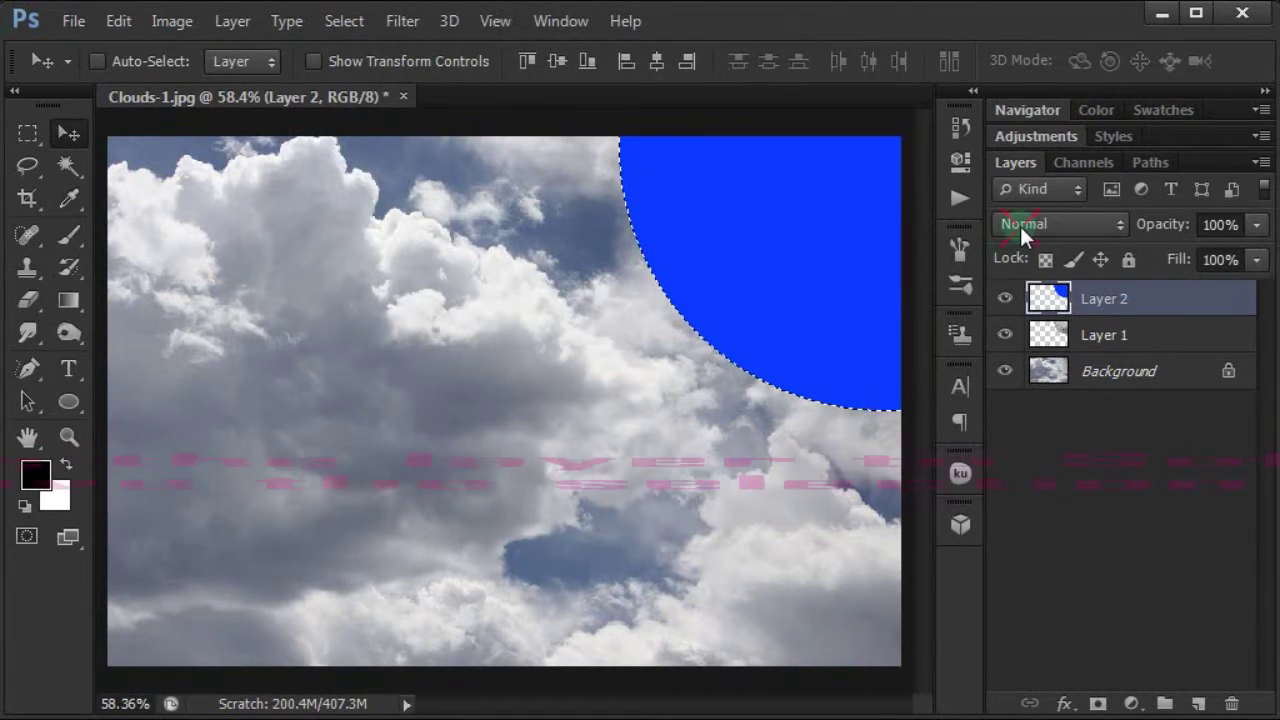
click(1020, 226)
click(1024, 242)
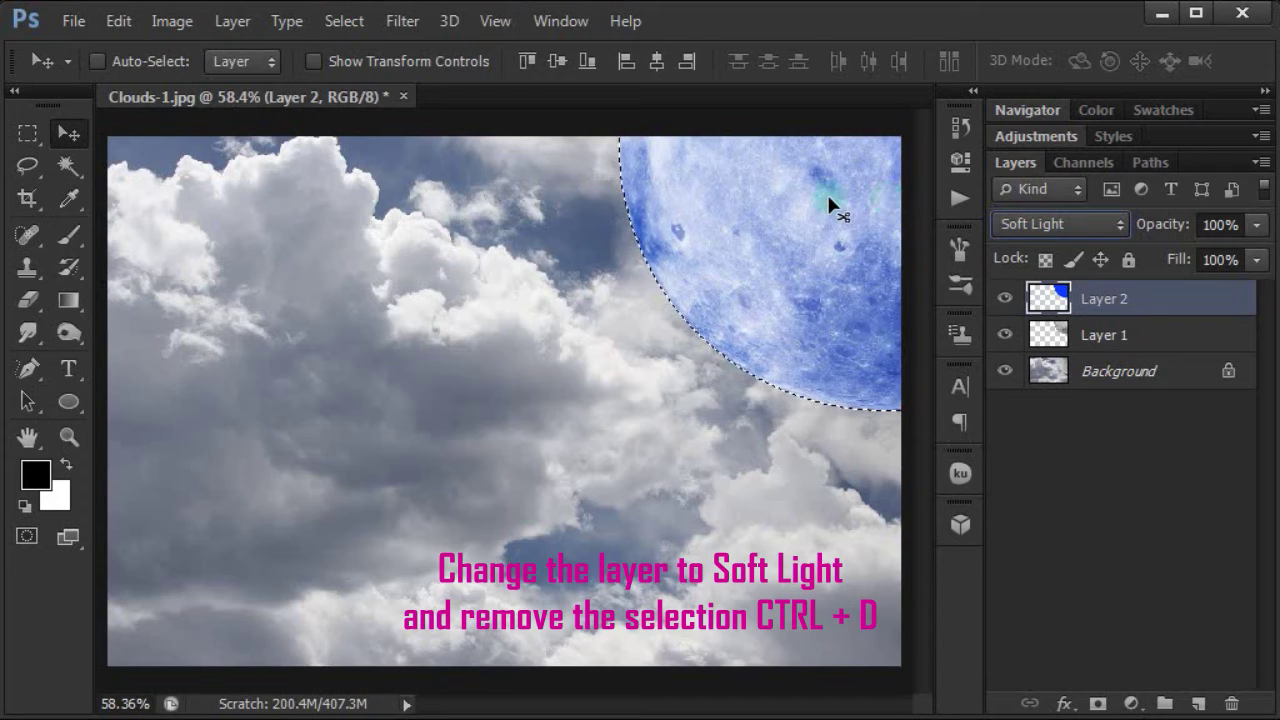
Deselect, duplicate Layer 1, drag Layer 1 copy to the top and blend it Darken
key(ctrl+d)
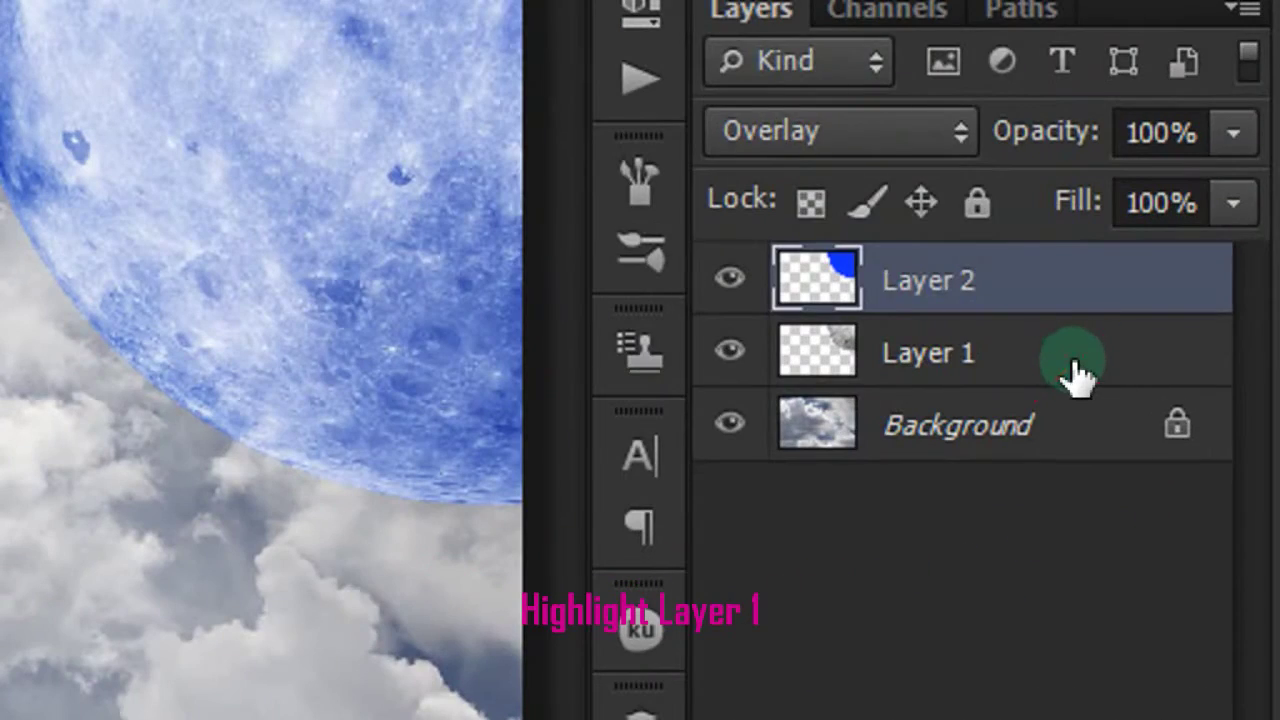
click(1080, 375)
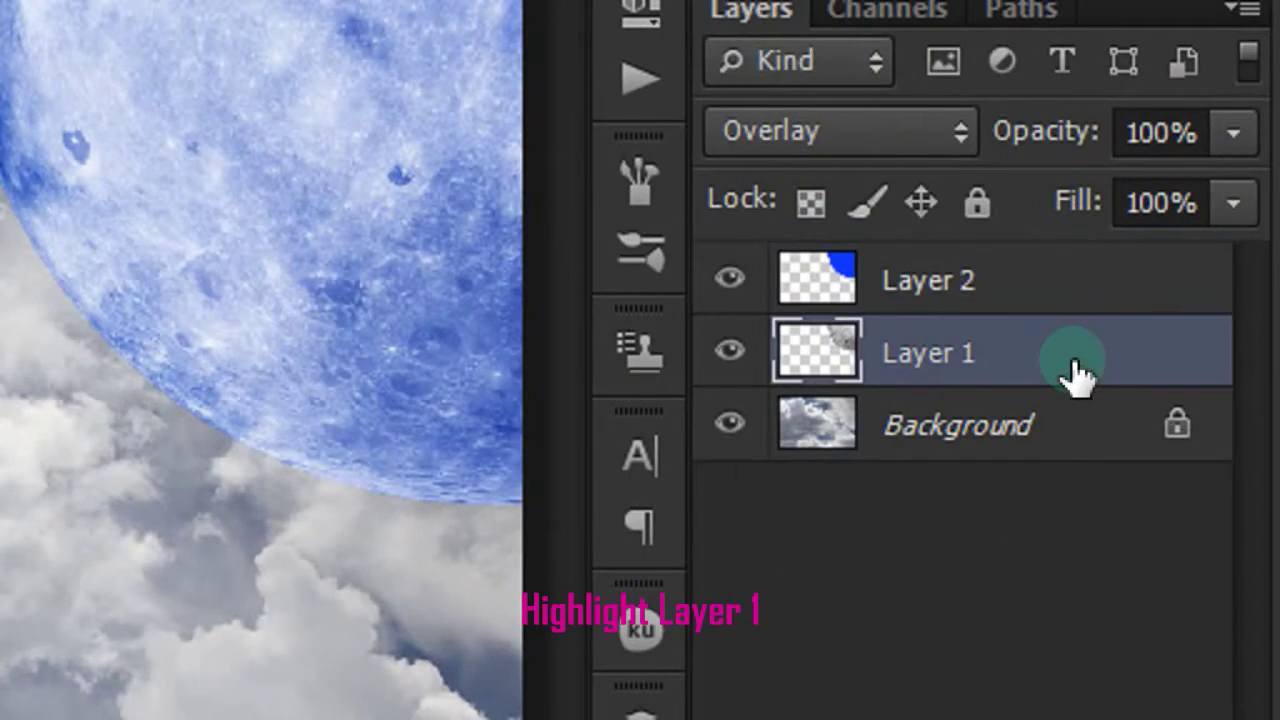
key(ctrl+j)
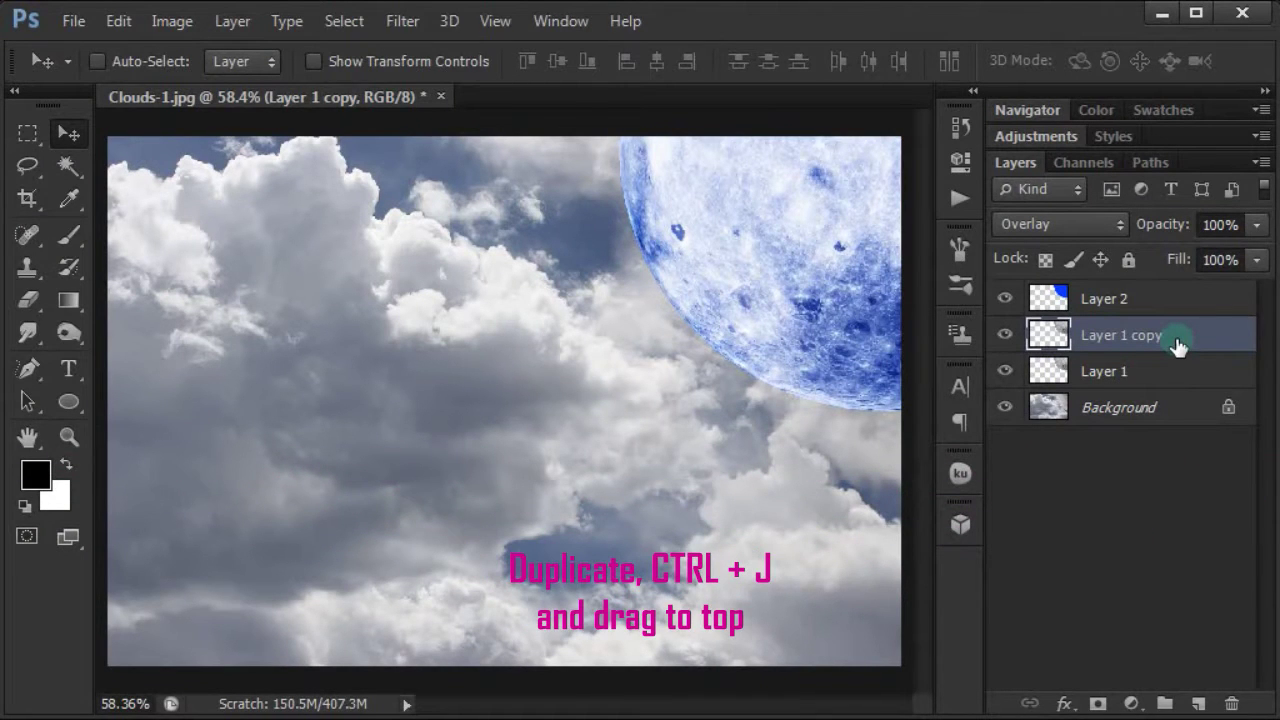
drag(1175, 330, 1173, 295)
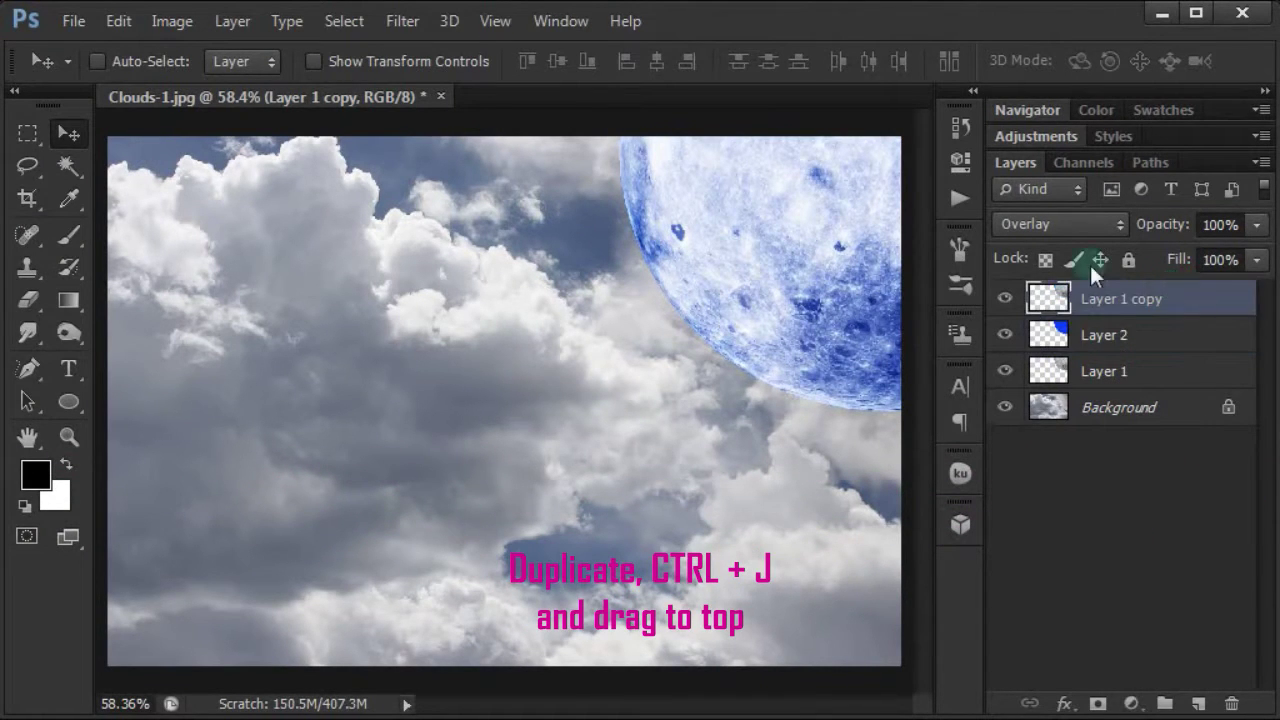
click(1058, 229)
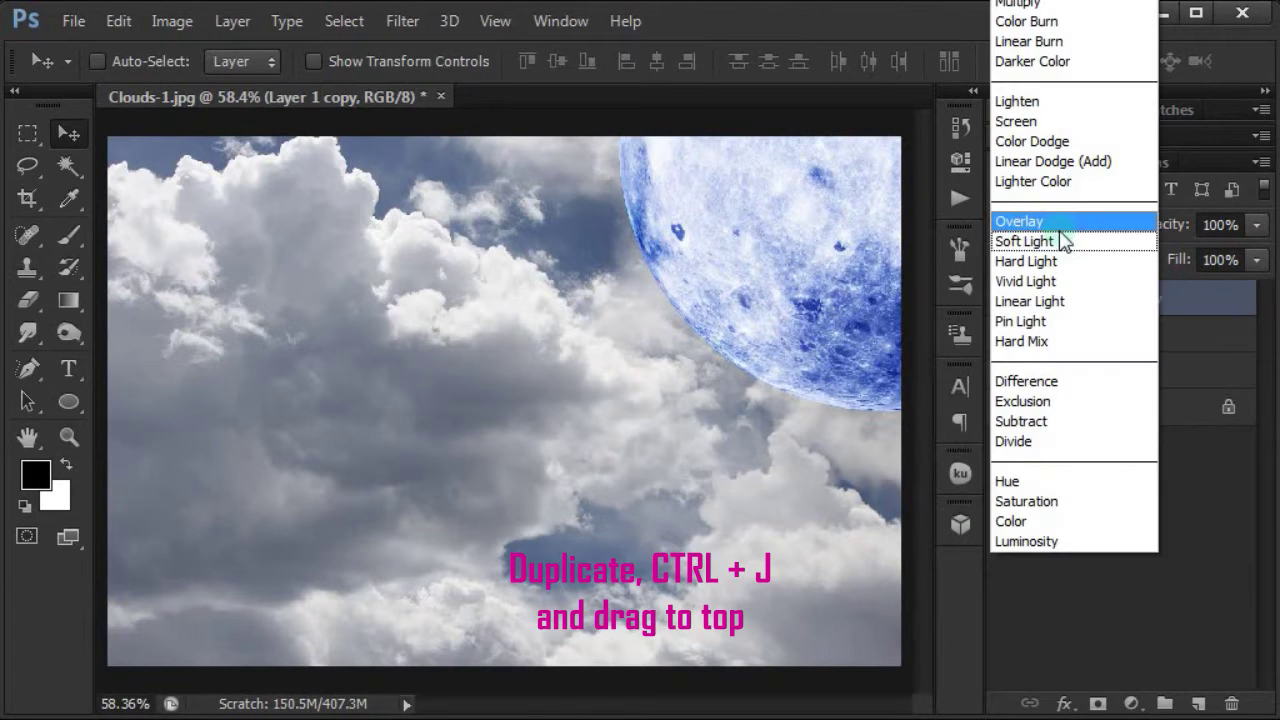
click(1040, 16)
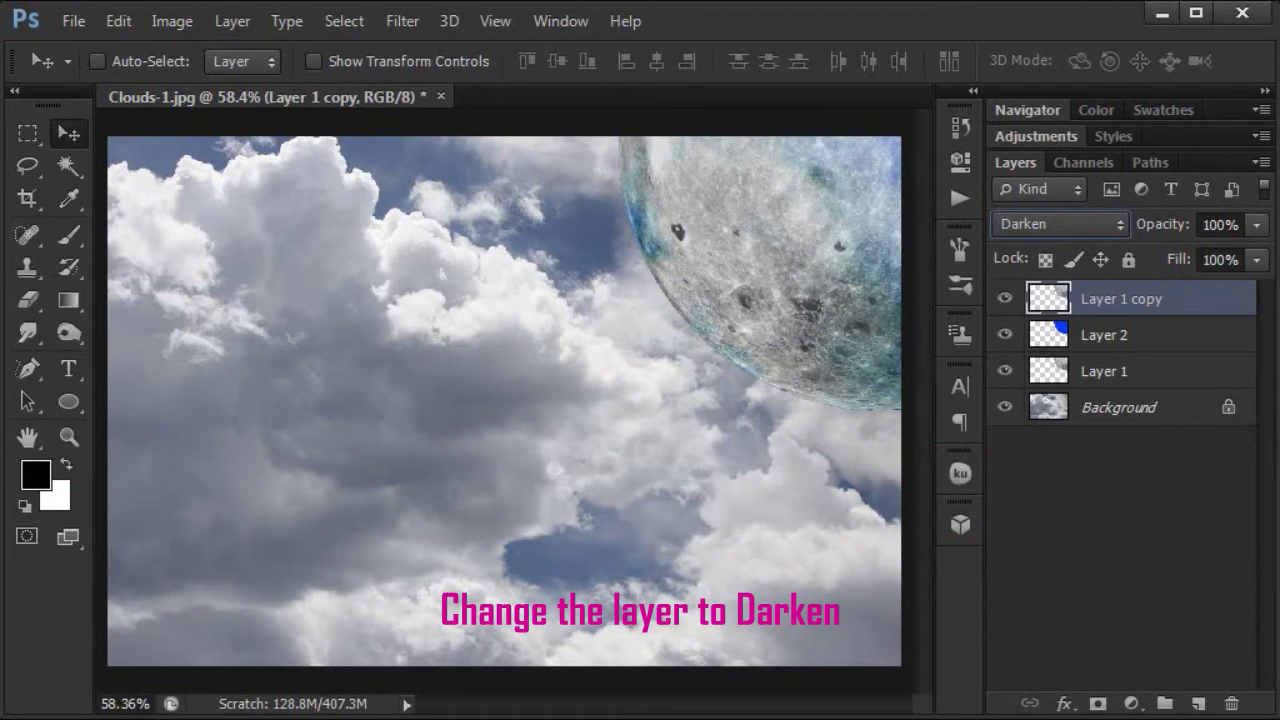
Group Layer 1, Layer 2 and Layer 1 copy with Ctrl+G and rename the group 'moon'
ctrl+click(1195, 335)
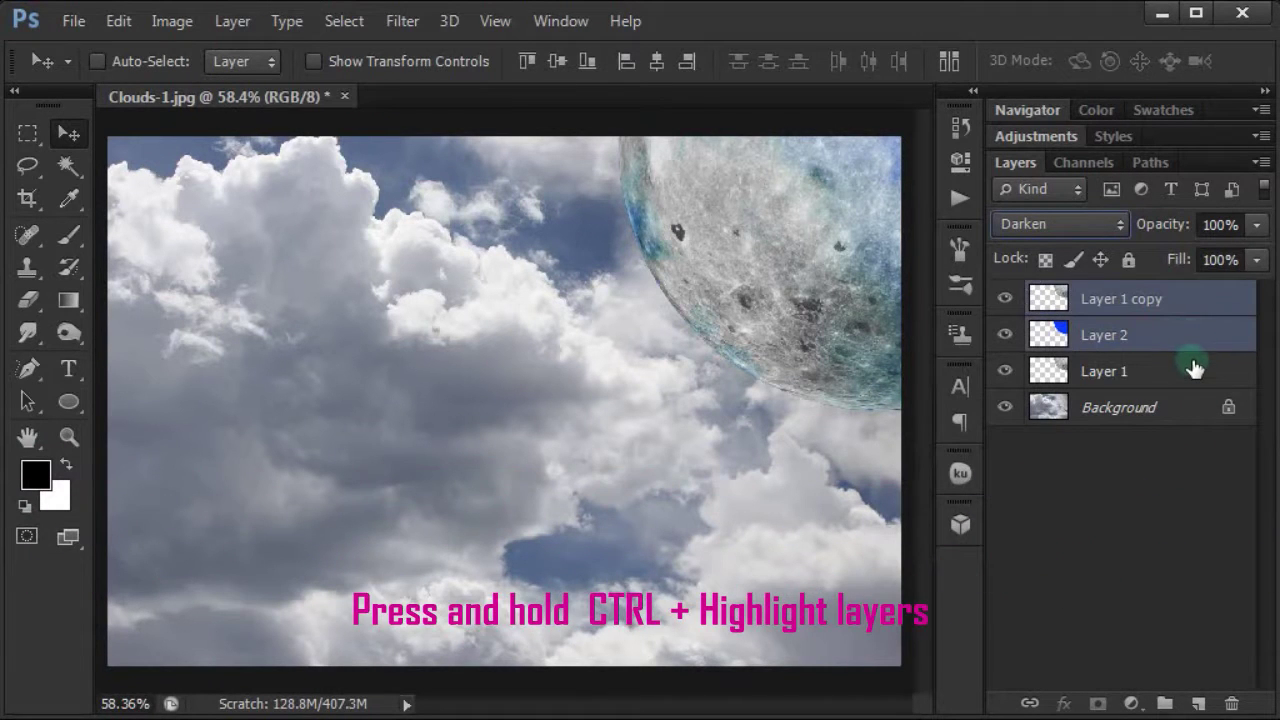
ctrl+click(1195, 370)
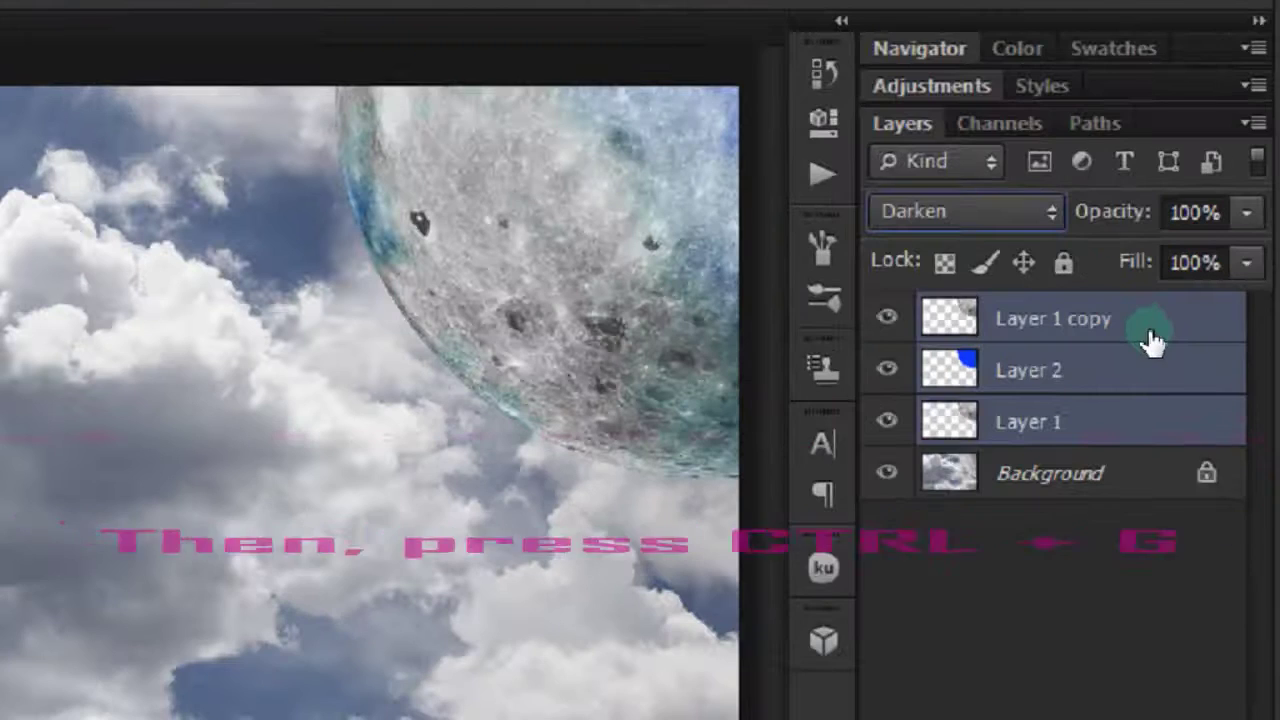
key(ctrl+g)
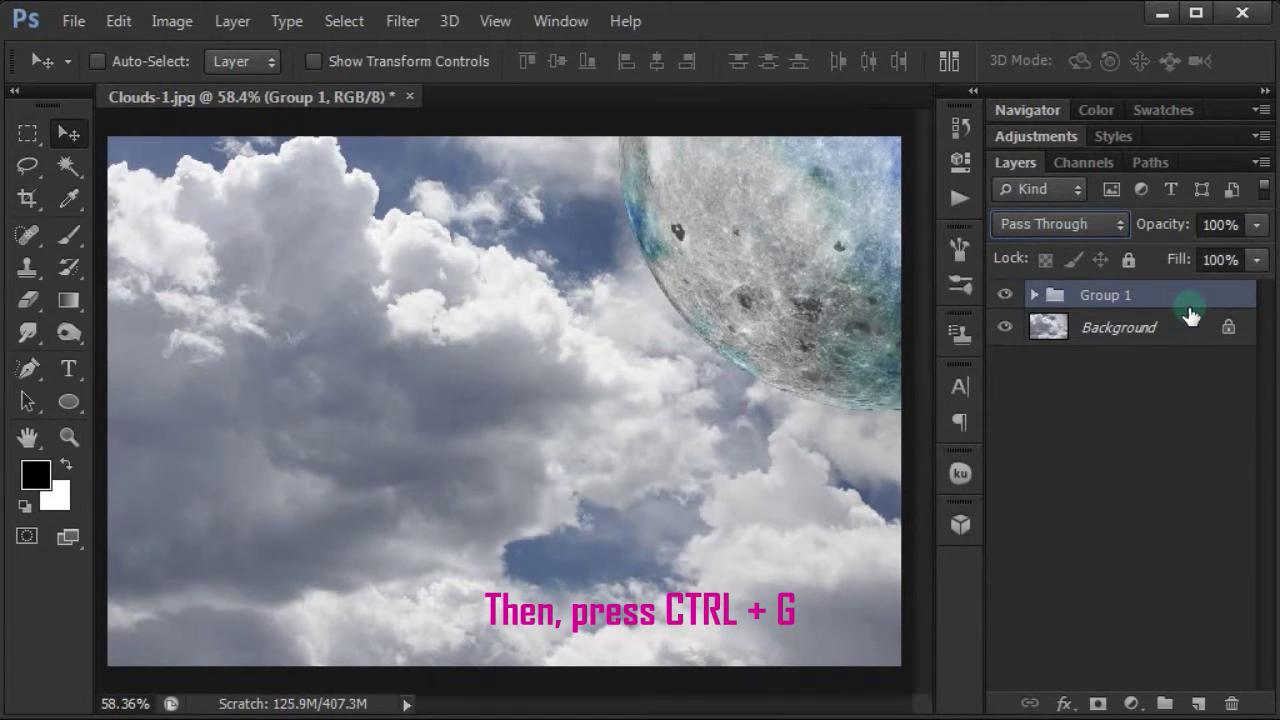
double_click(1105, 295)
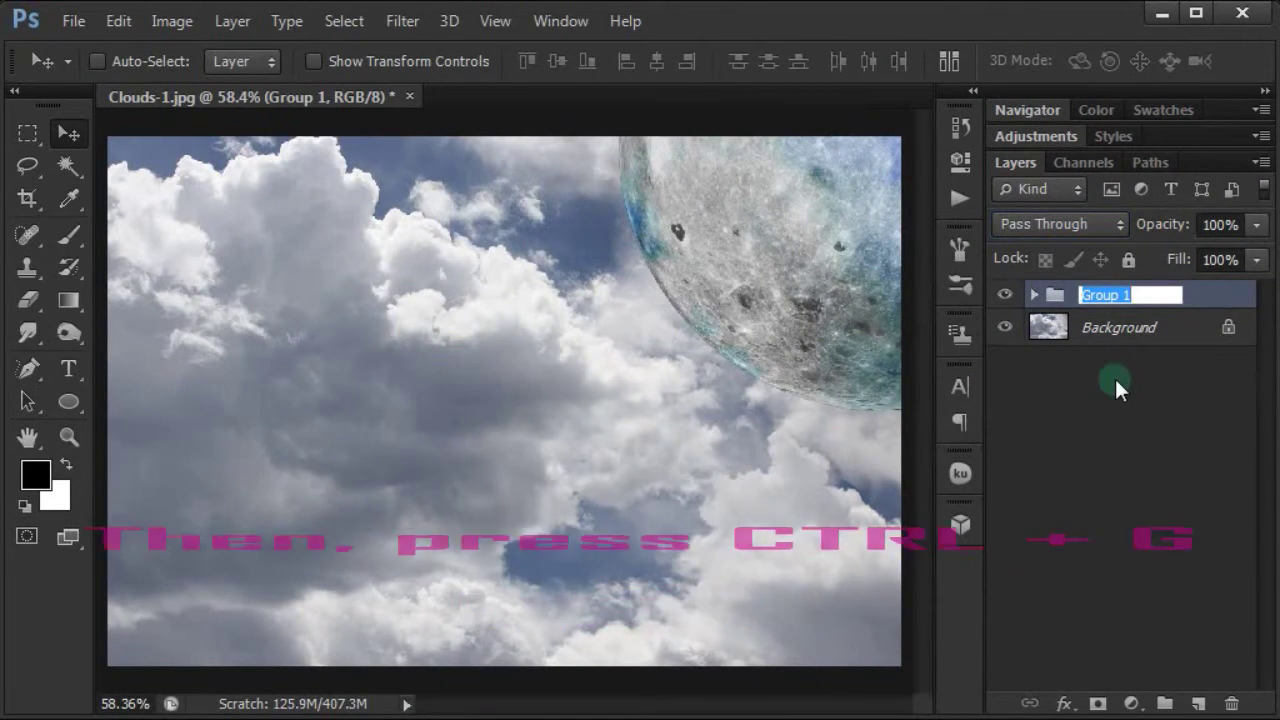
text(m)
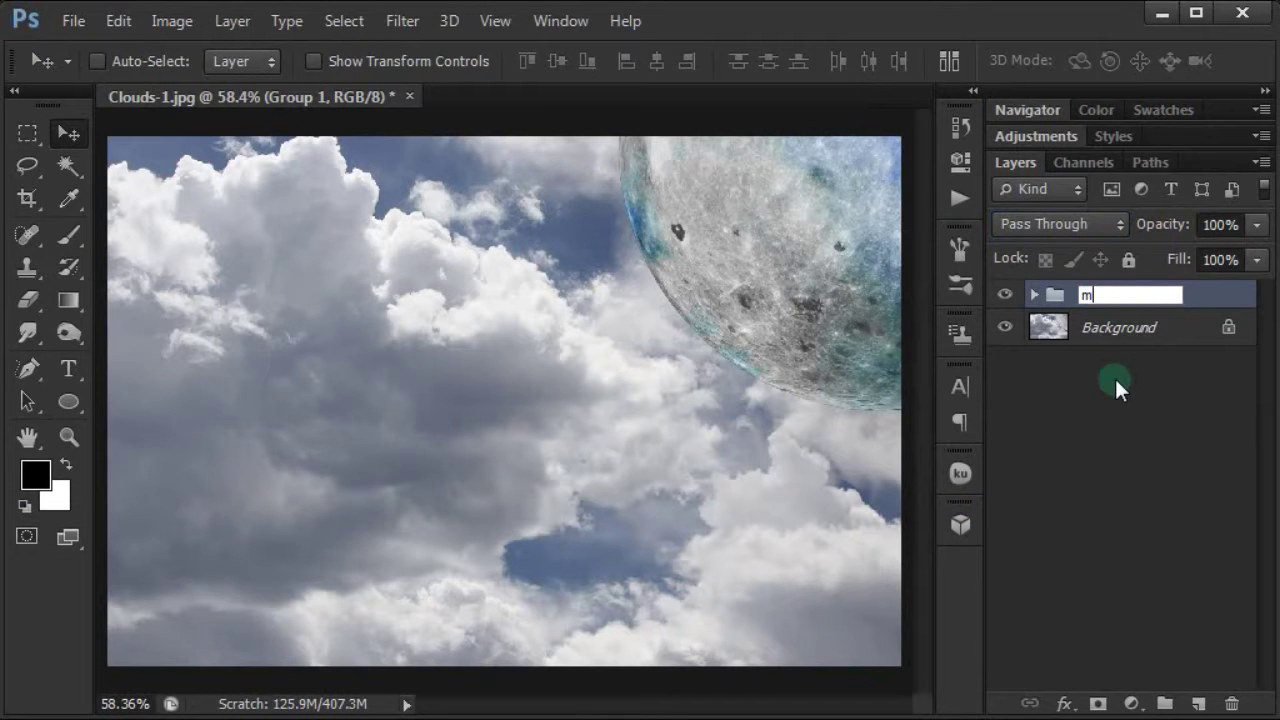
text(oon)
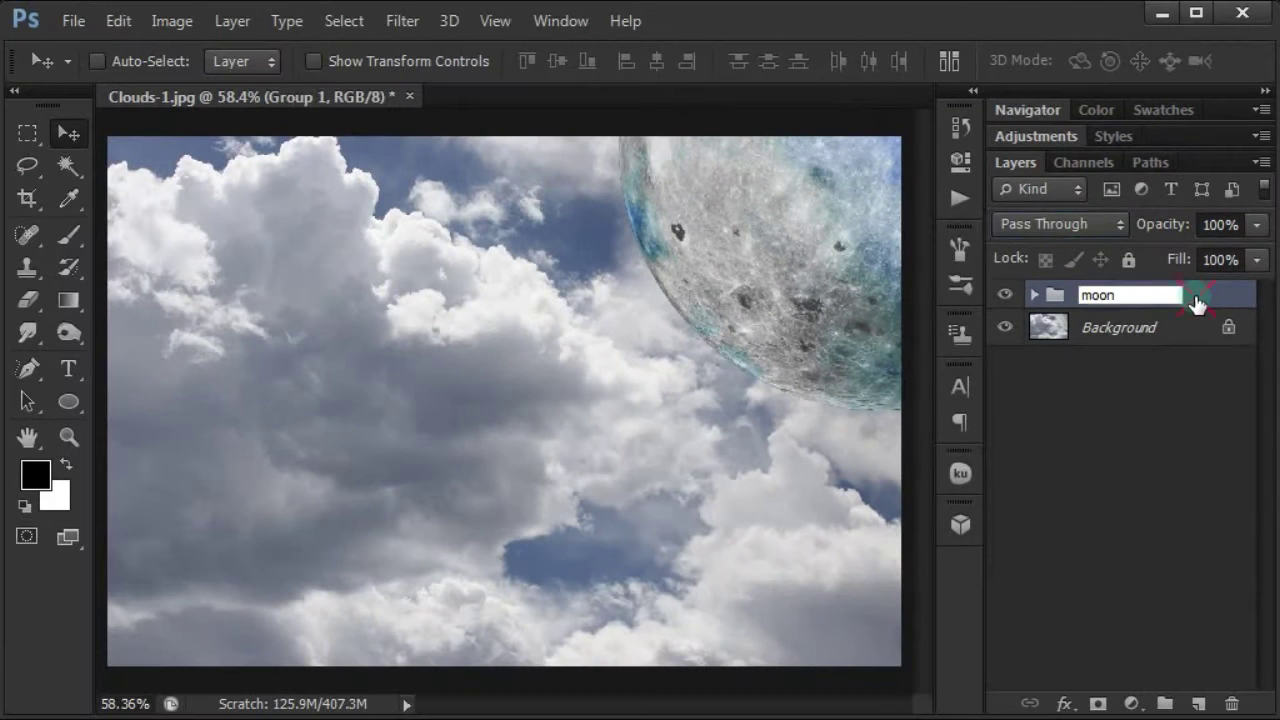
key(Return)
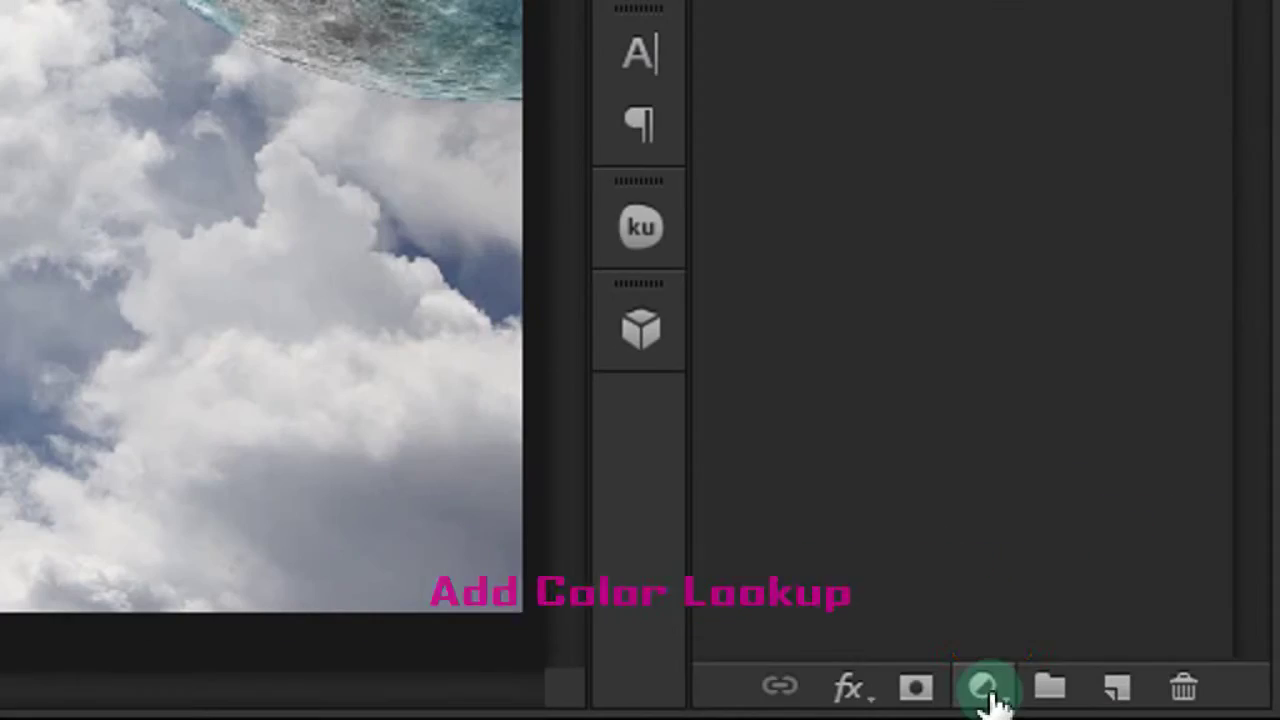
Add a Color Lookup adjustment layer and clip it to the moon group
click(1132, 704)
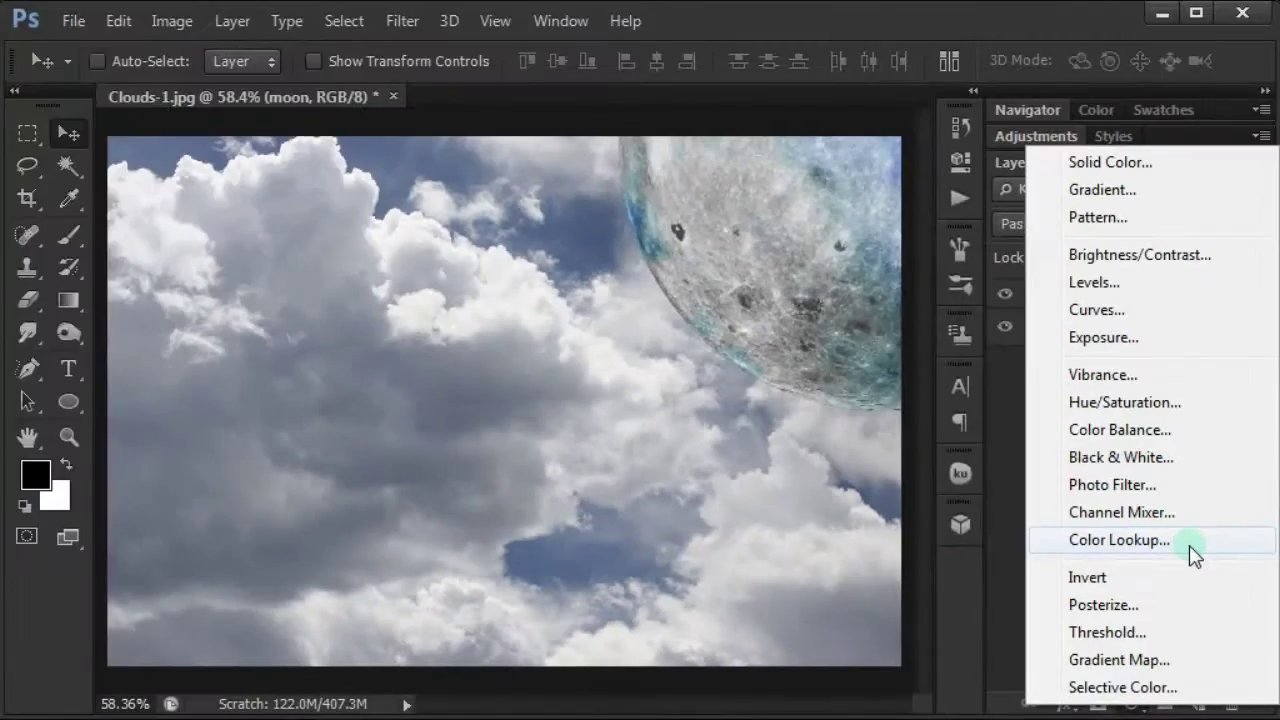
click(1190, 545)
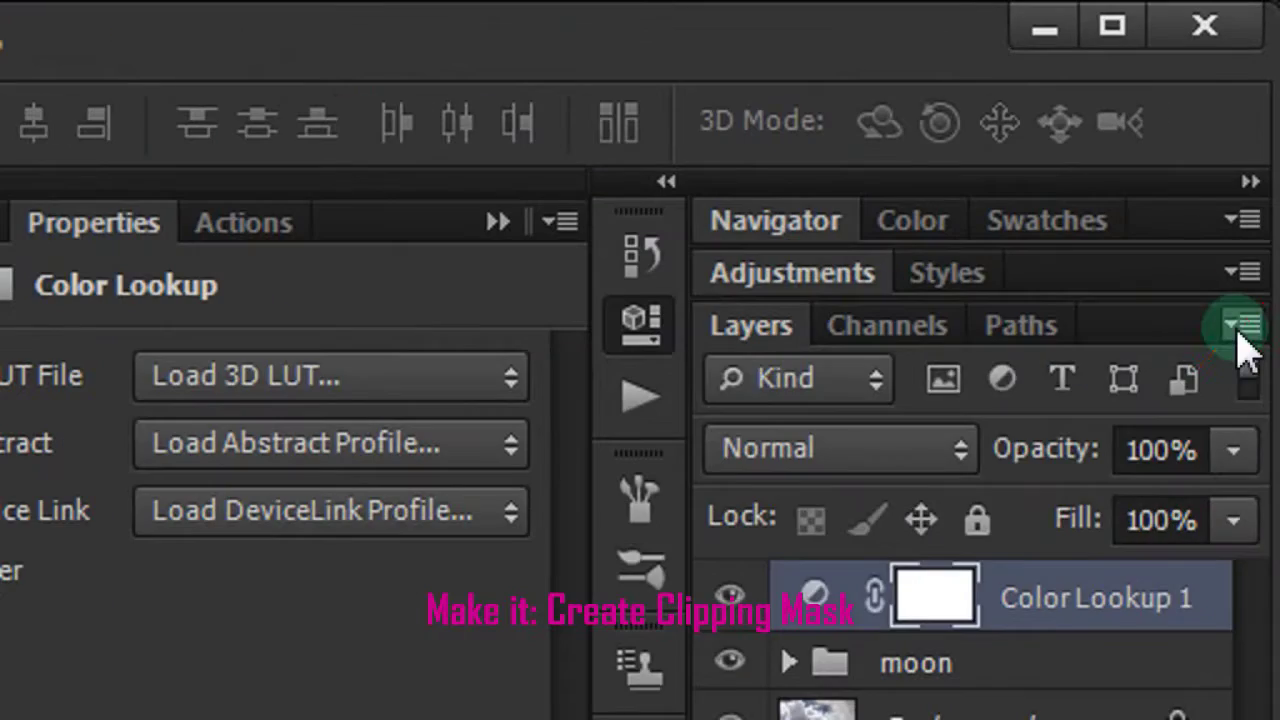
click(1250, 272)
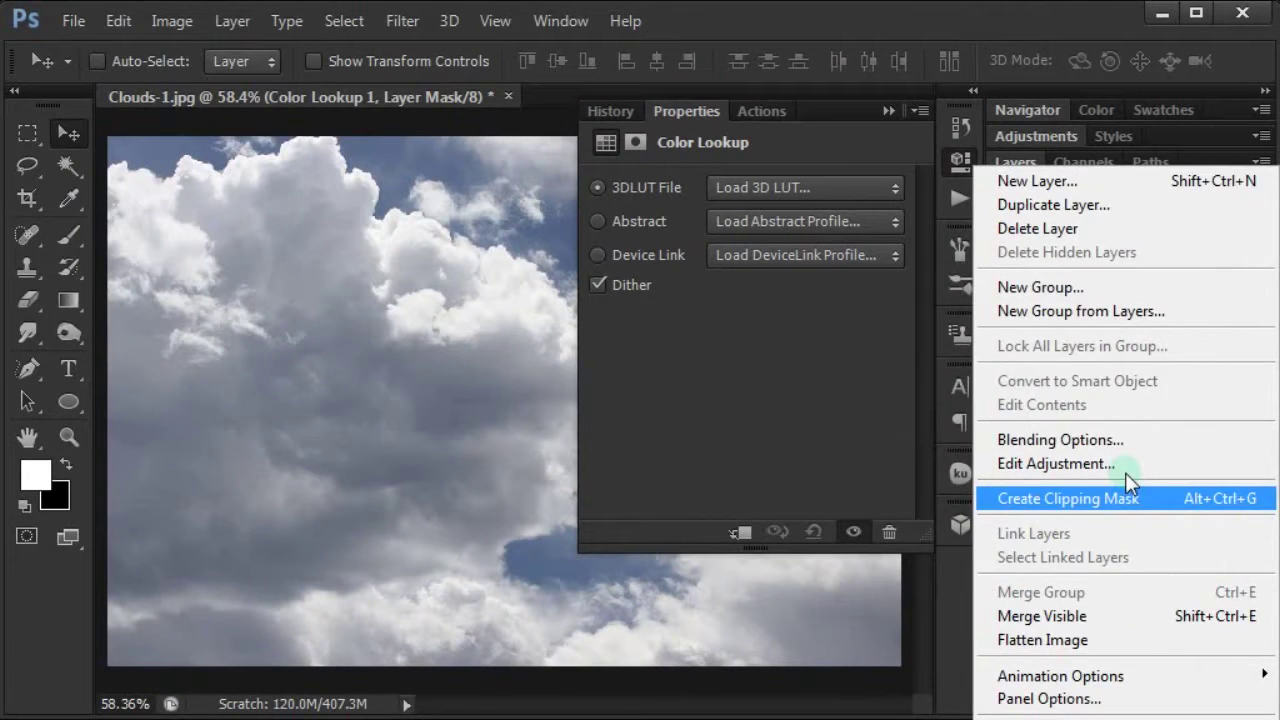
click(1125, 491)
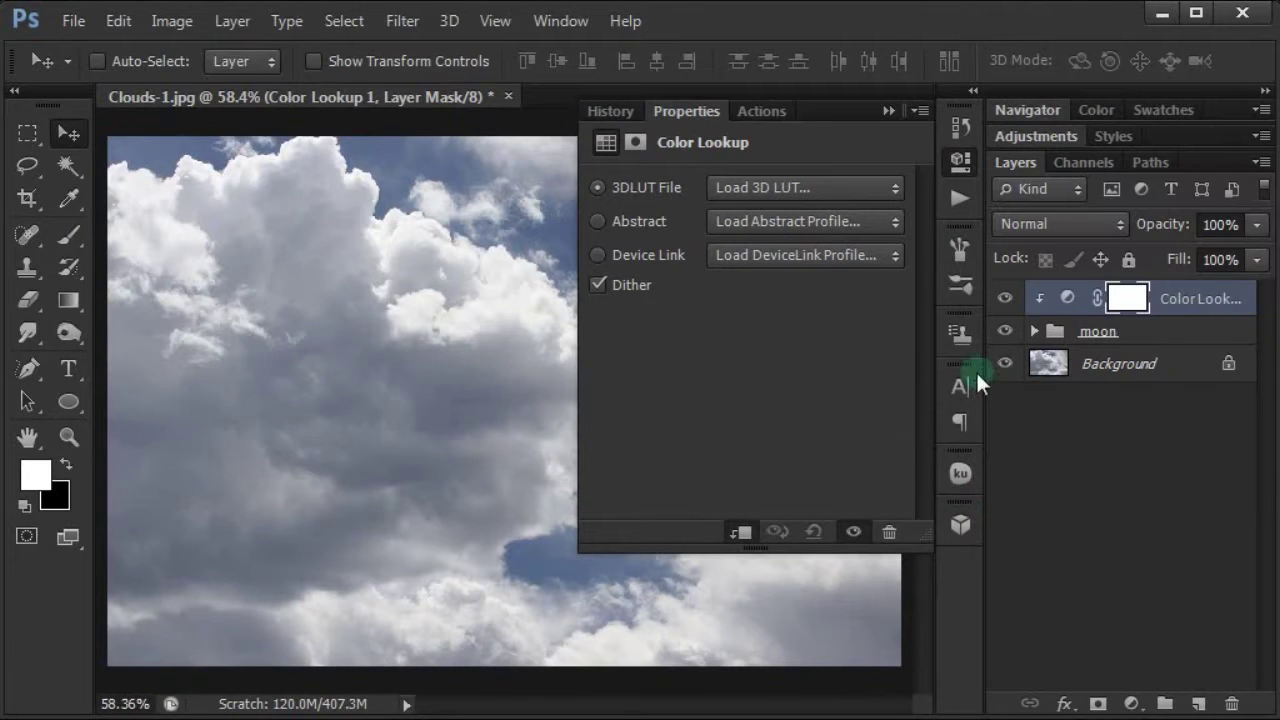
Choose the Crisp_Warm.look 3DLUT file, collapse Properties, and toggle the effect off and on to compare
click(831, 189)
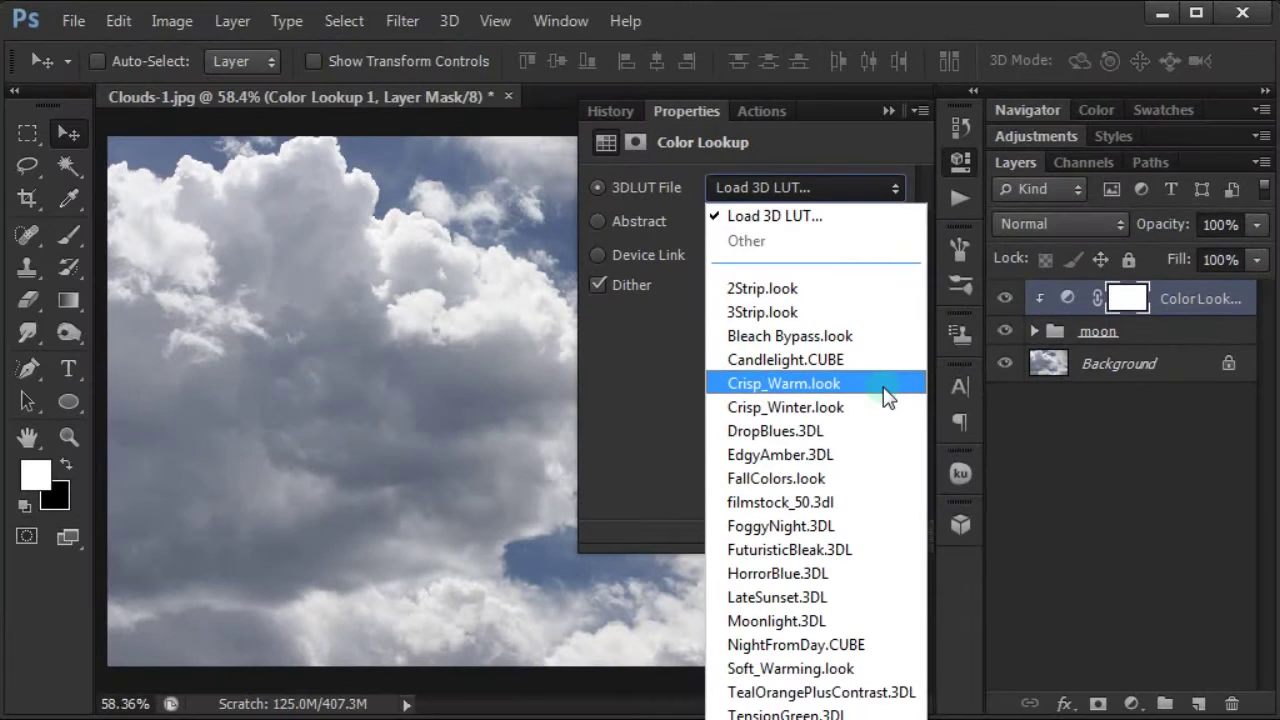
click(885, 385)
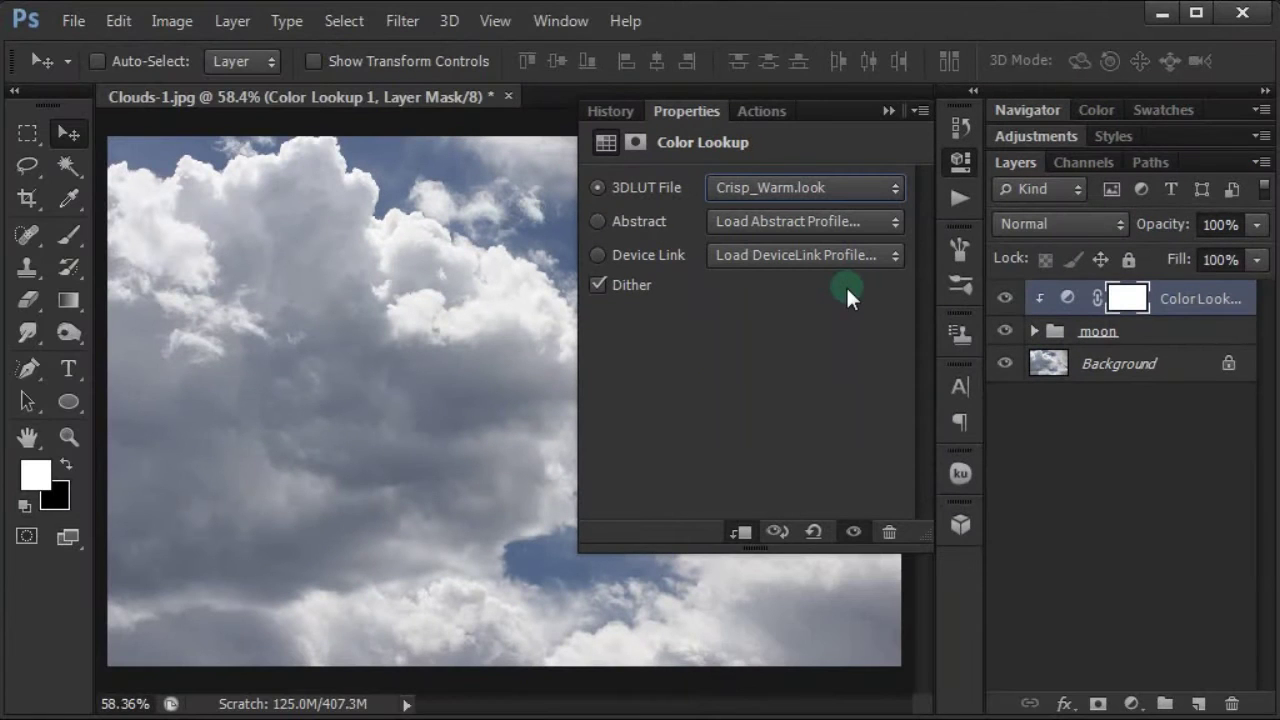
click(887, 112)
click(1005, 305)
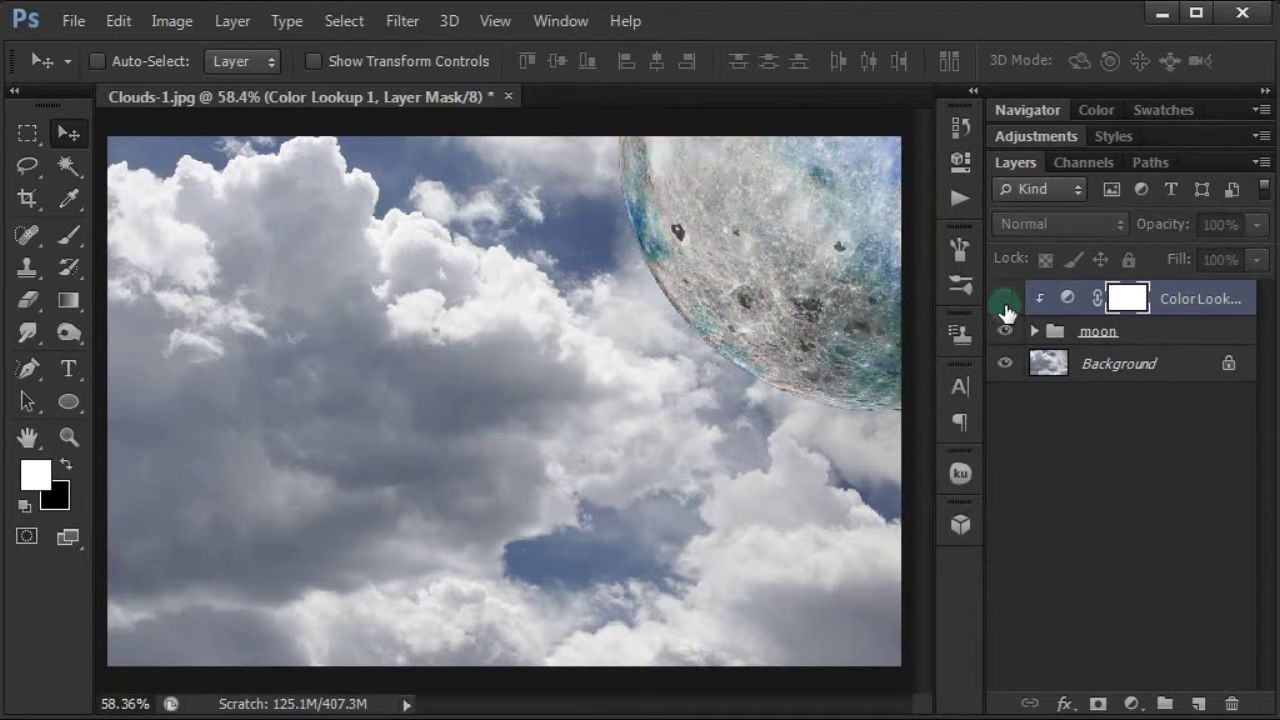
click(1005, 305)
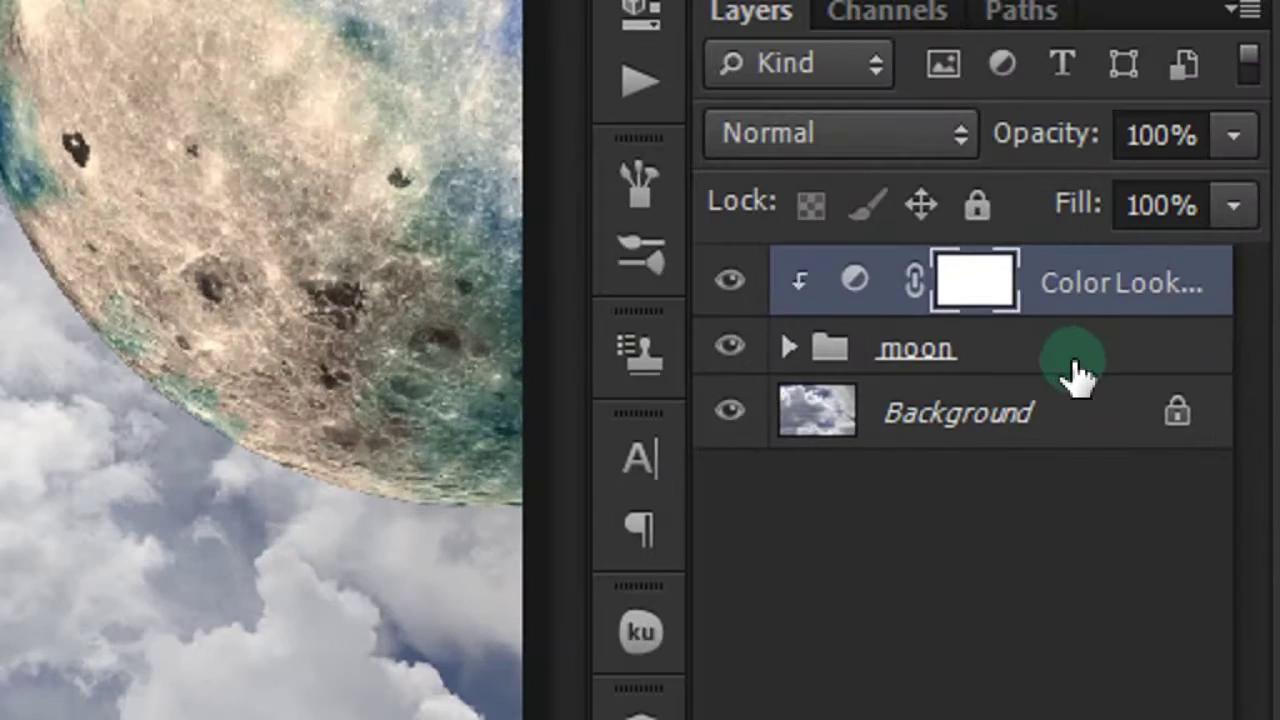
click(1178, 343)
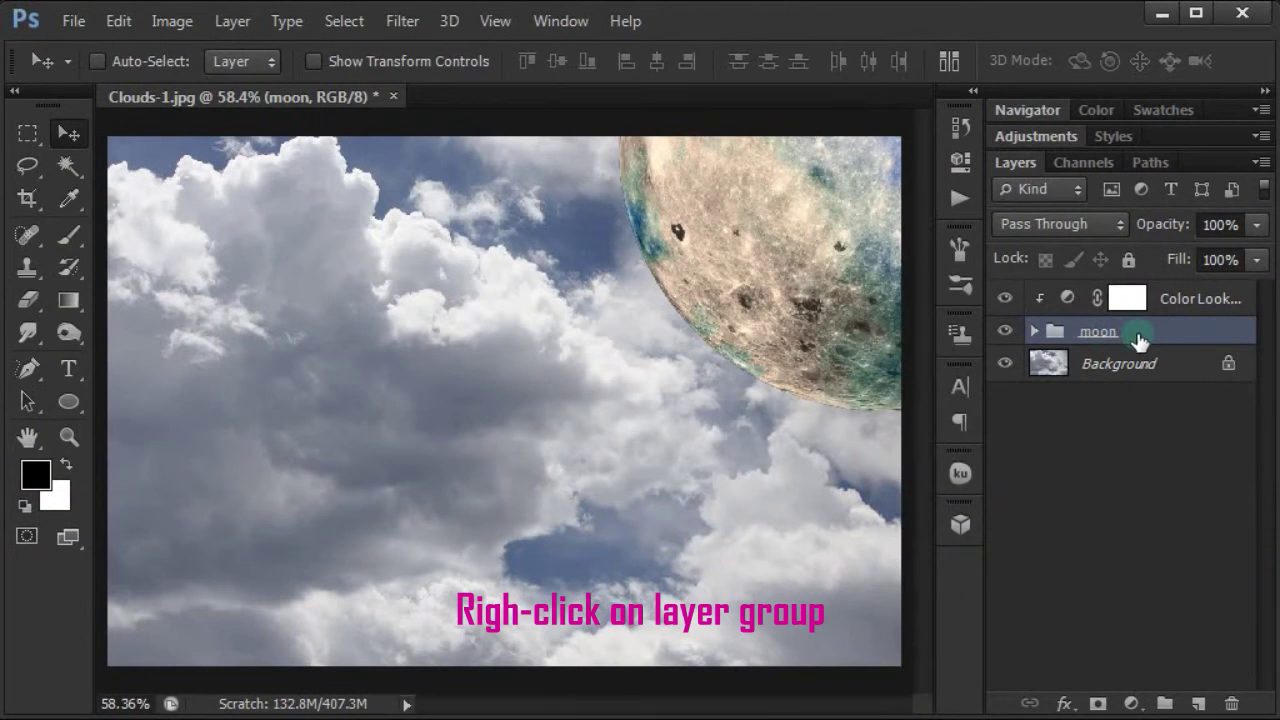
Open the moon group's Layer Style dialog and enable Drop Shadow
right_click(1137, 335)
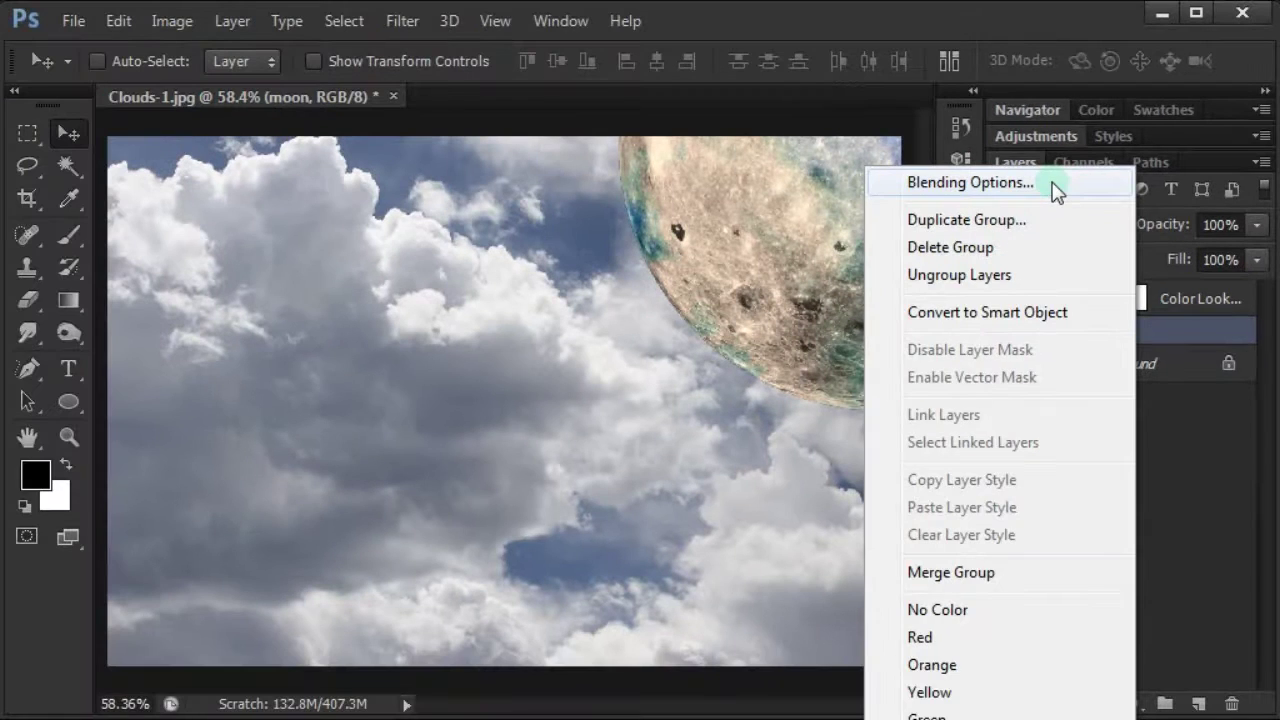
click(914, 191)
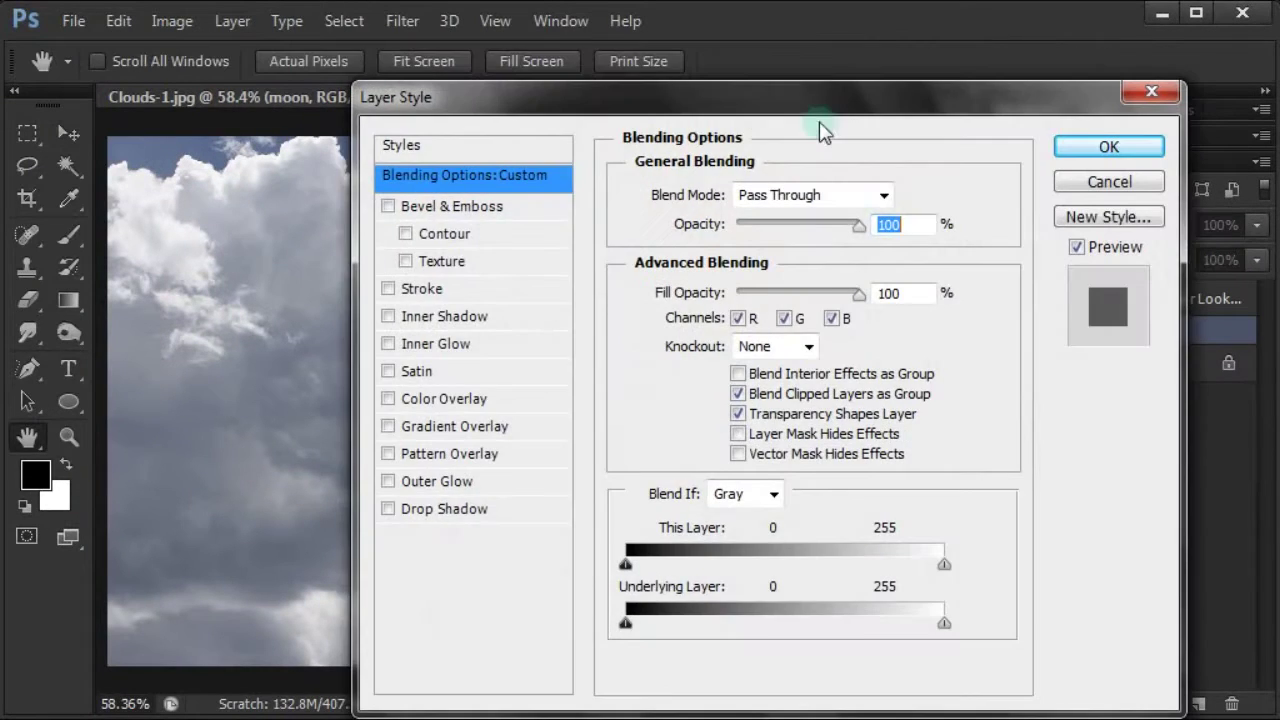
drag(819, 121, 812, 33)
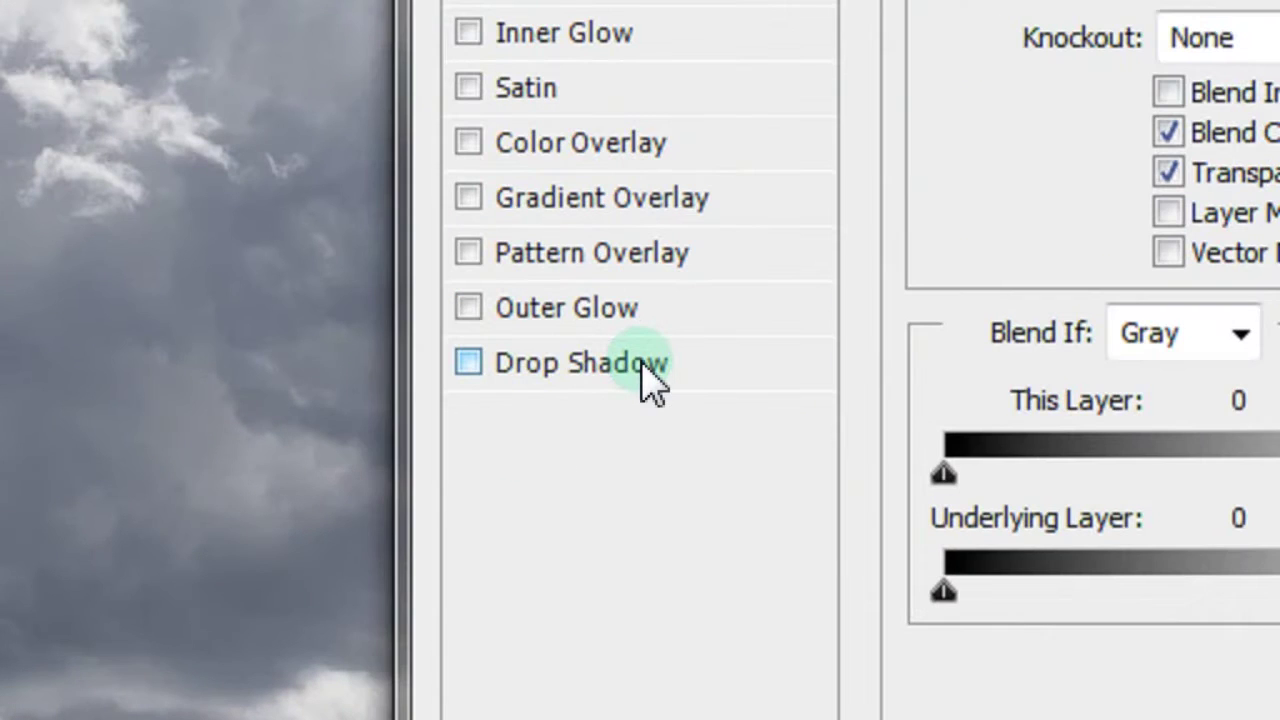
click(648, 368)
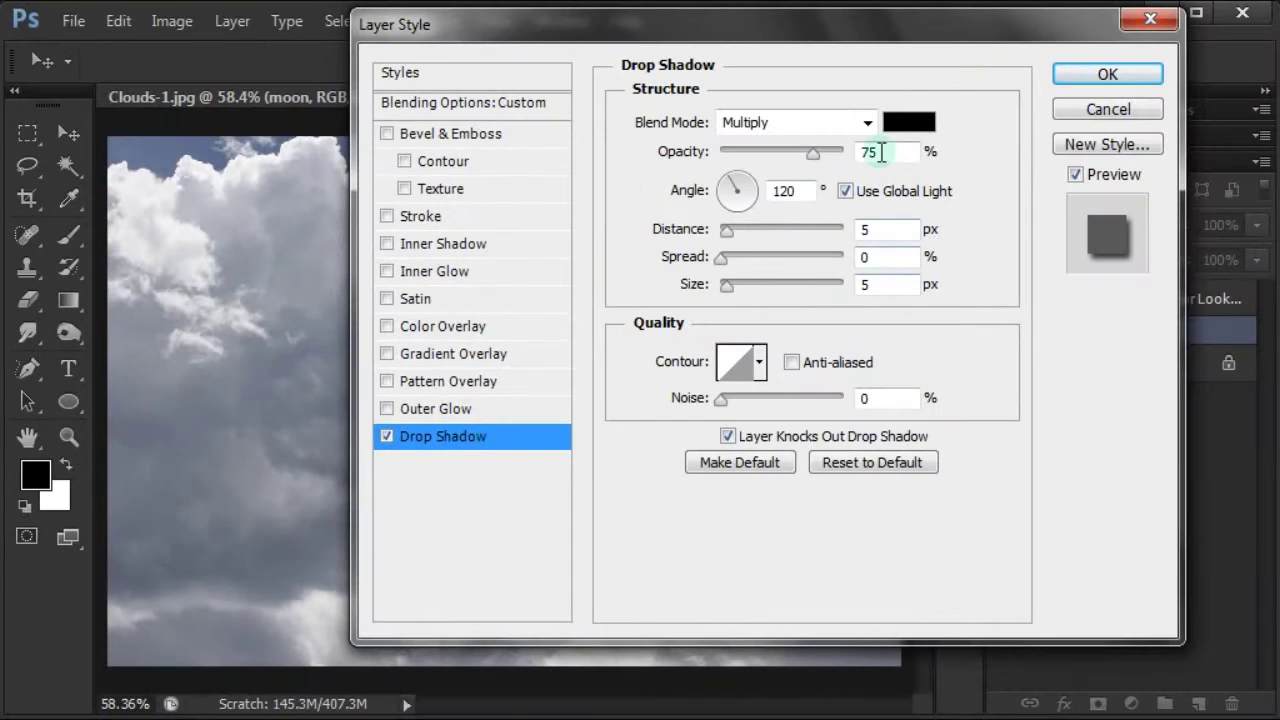
Set the drop shadow to 20% opacity, 6 px distance, 20% spread and 90 px size
double_click(862, 151)
text(2)
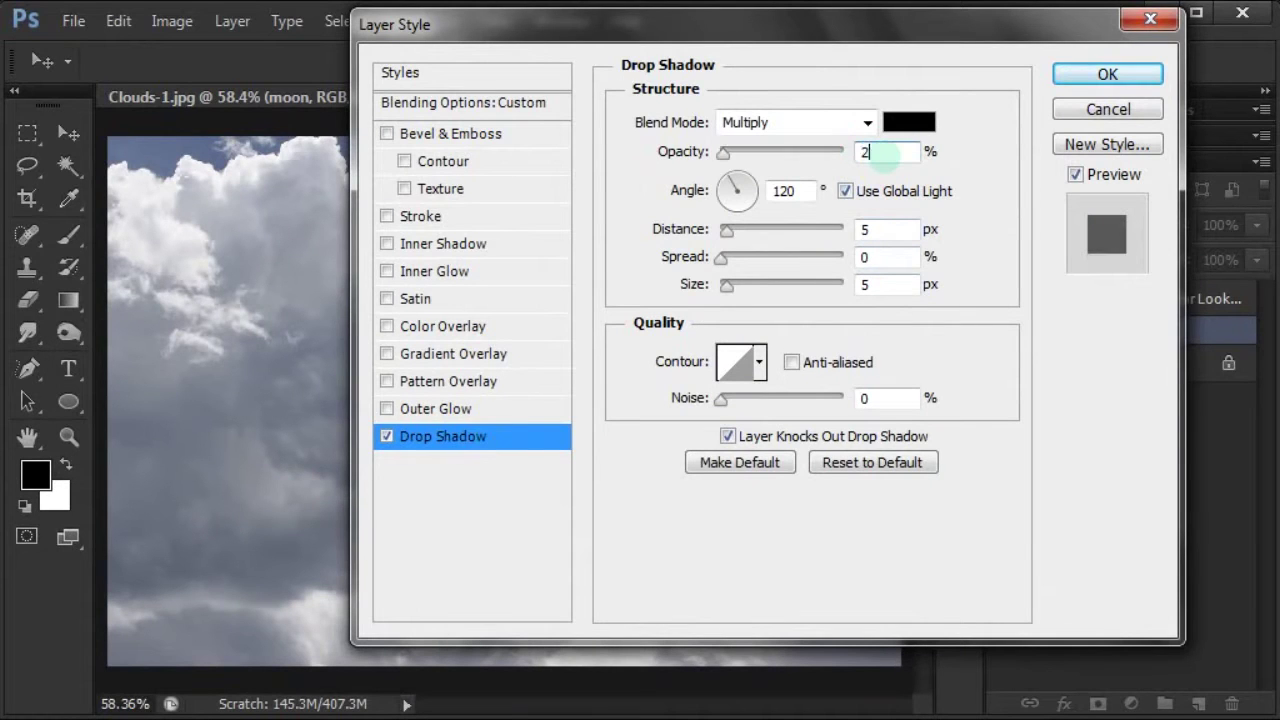
text(0)
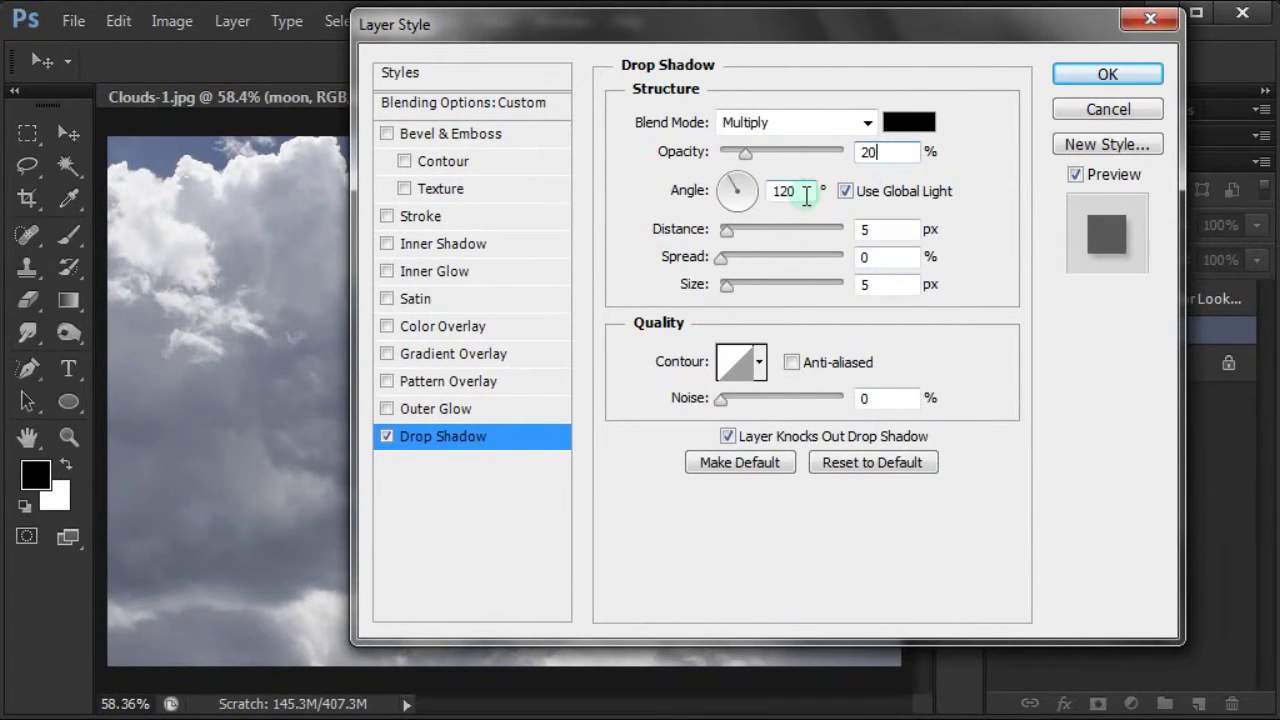
click(806, 195)
click(808, 197)
text(127)
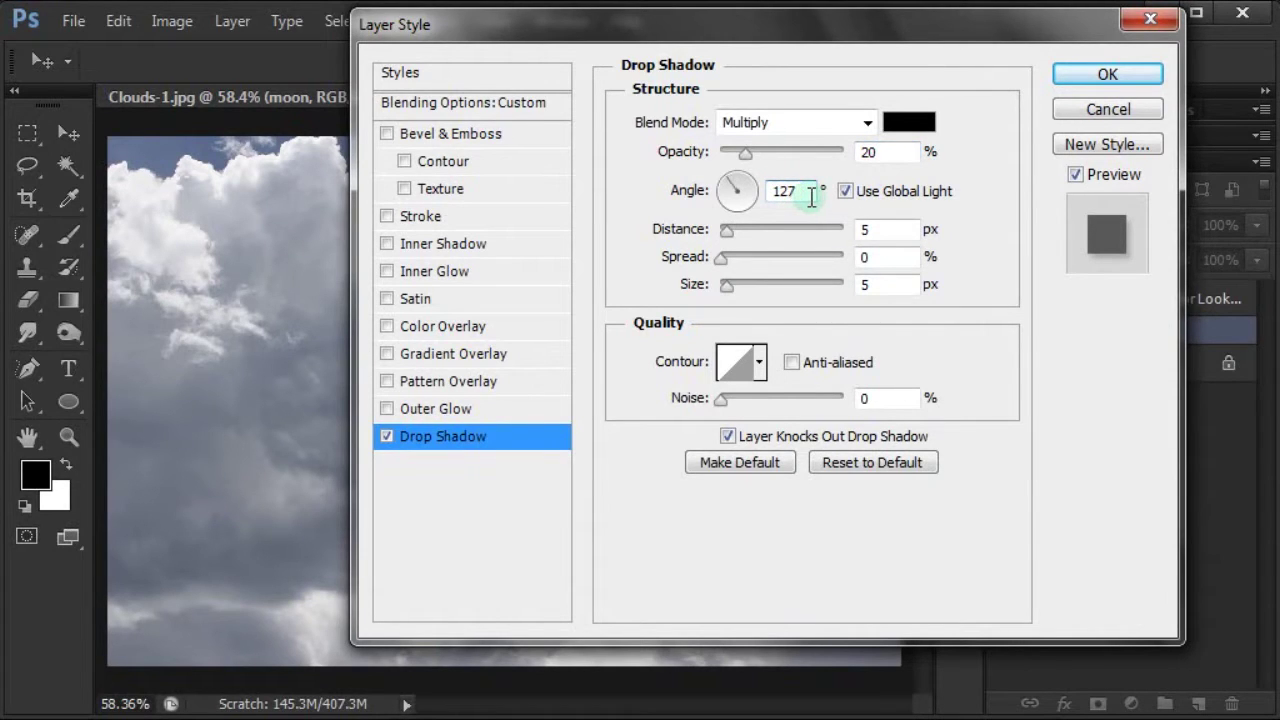
click(872, 229)
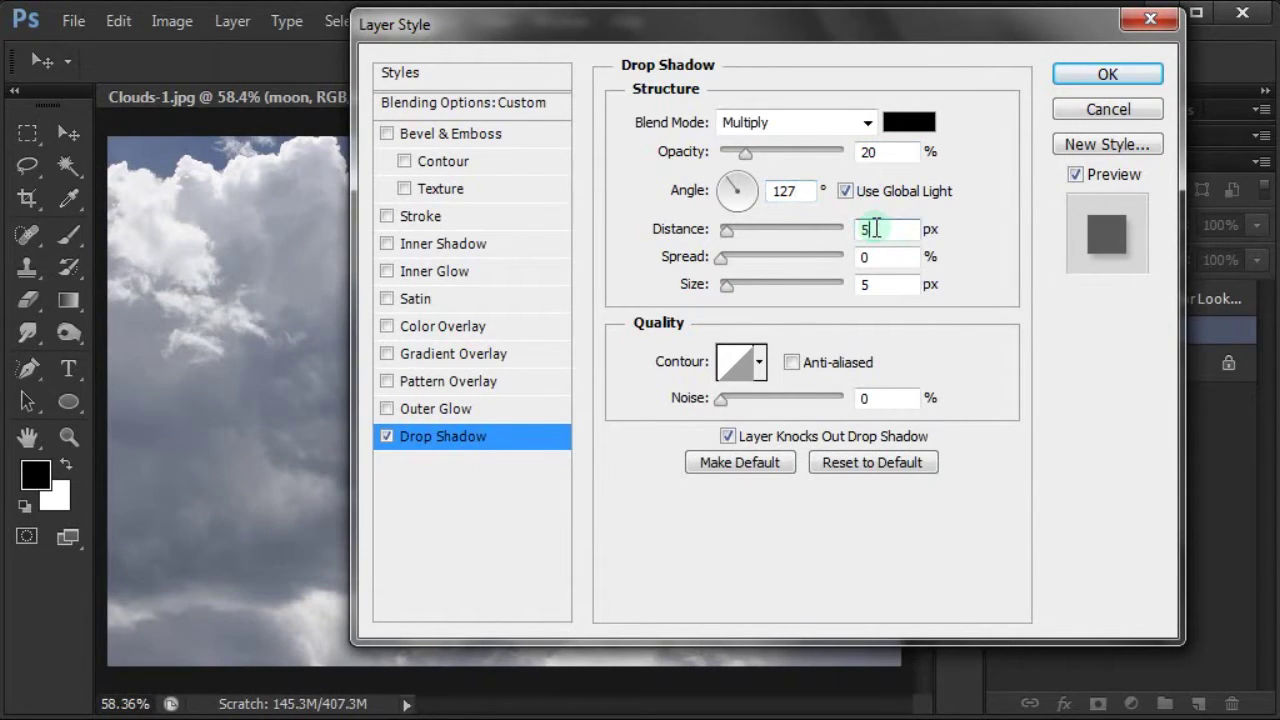
double_click(868, 229)
double_click(887, 256)
text(20)
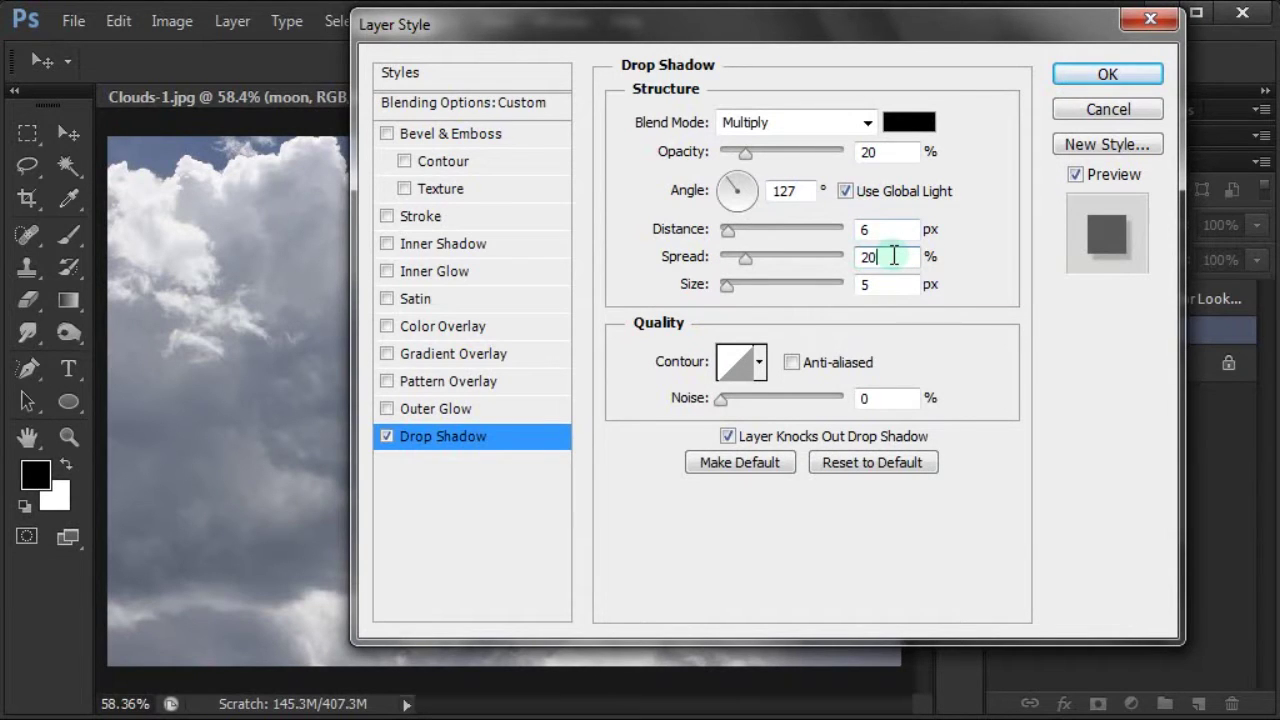
double_click(862, 285)
text(90)
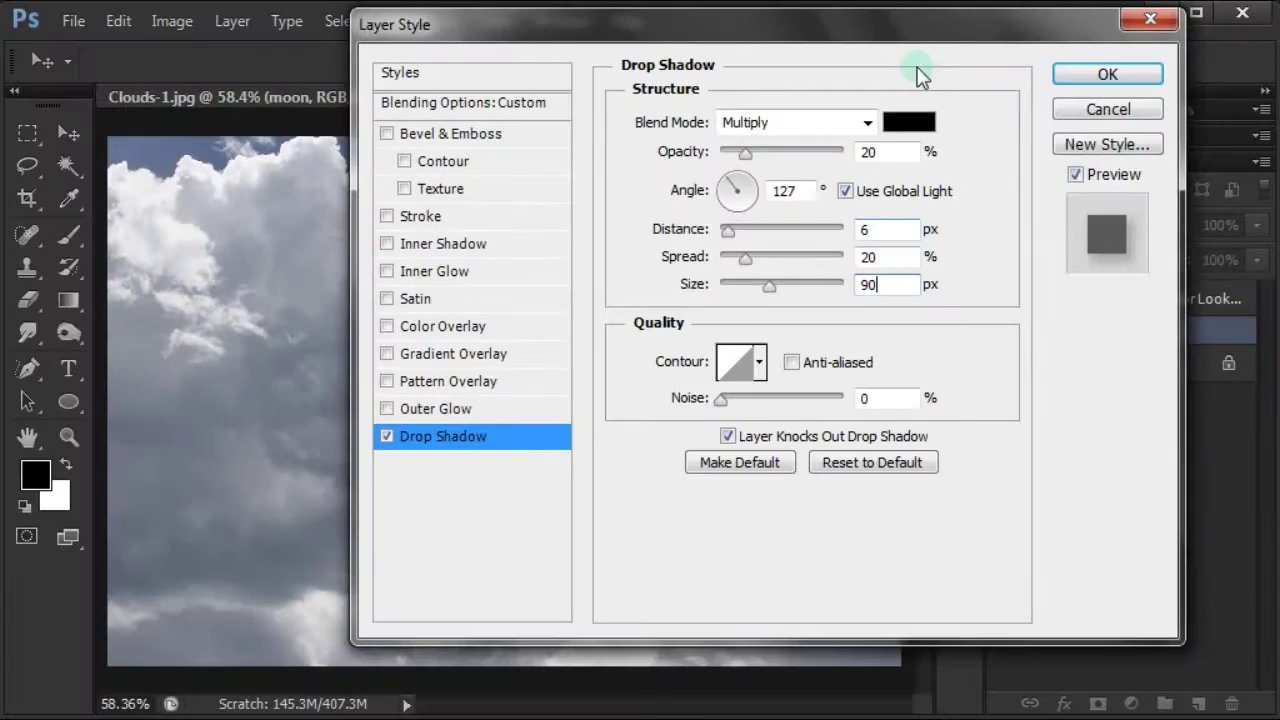
key(Return)
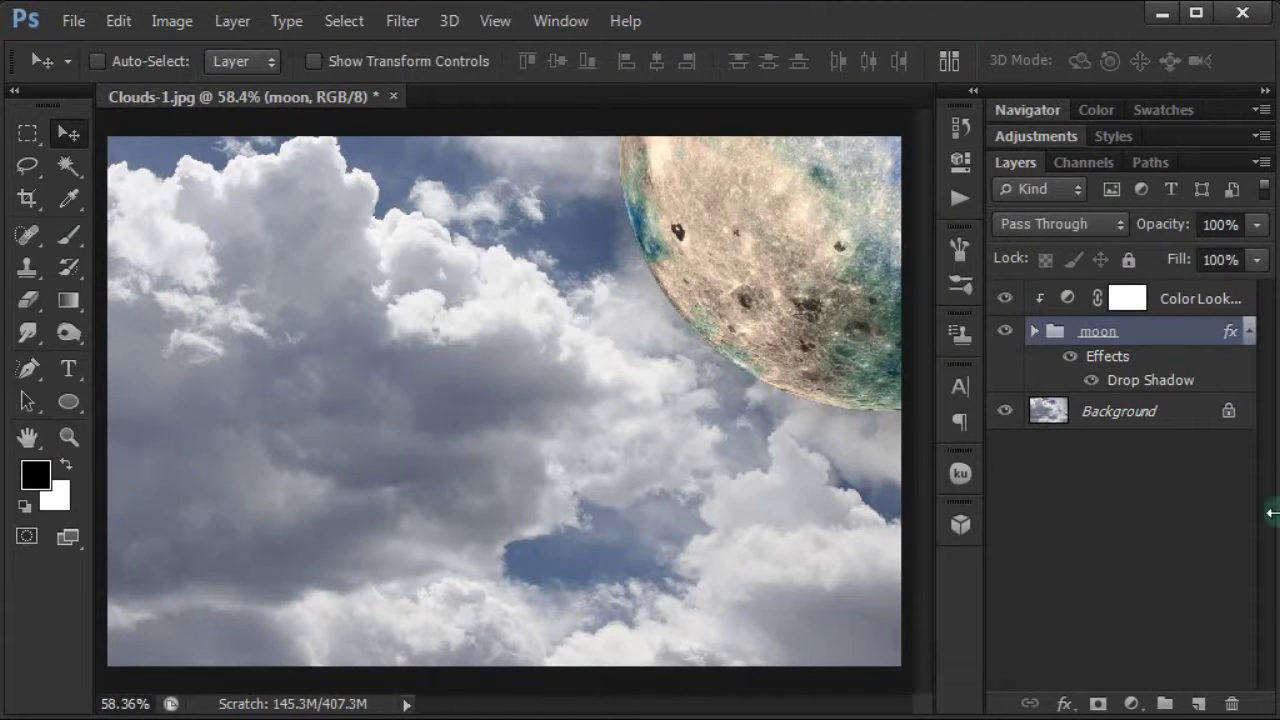
Merge the visible layers, excluding the clouds background, into a new top Layer 3
click(1250, 334)
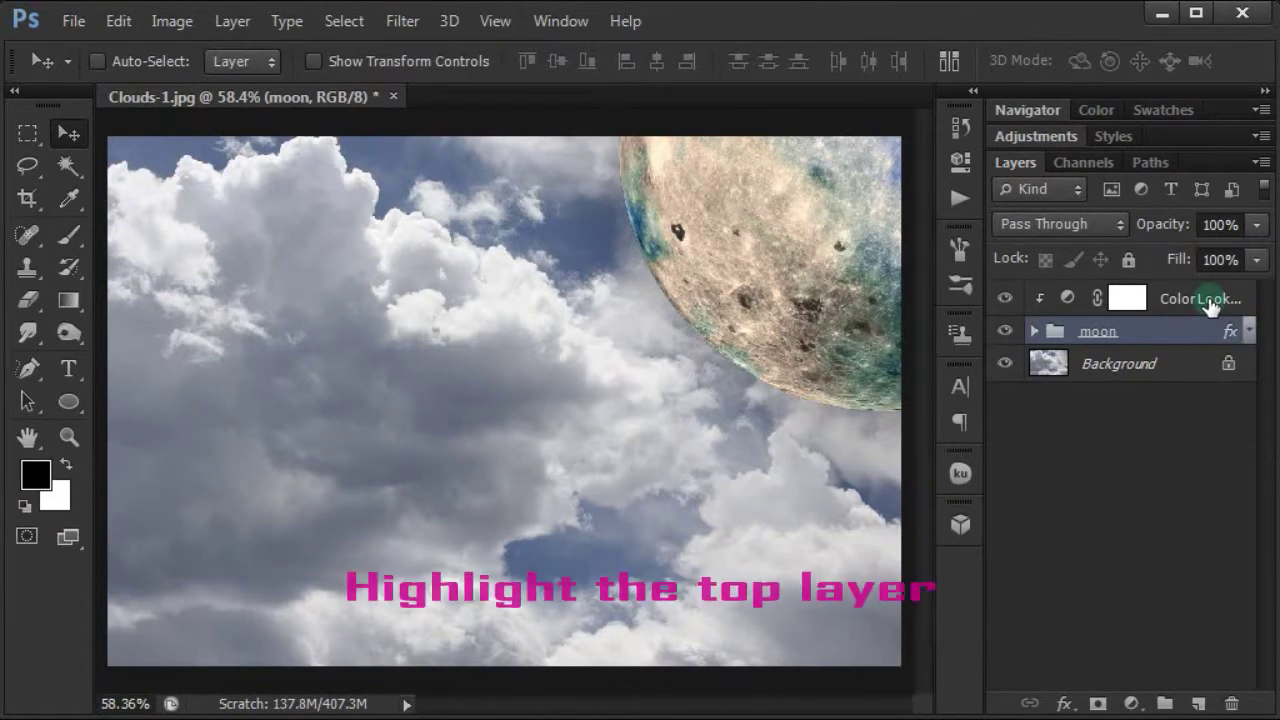
click(1208, 302)
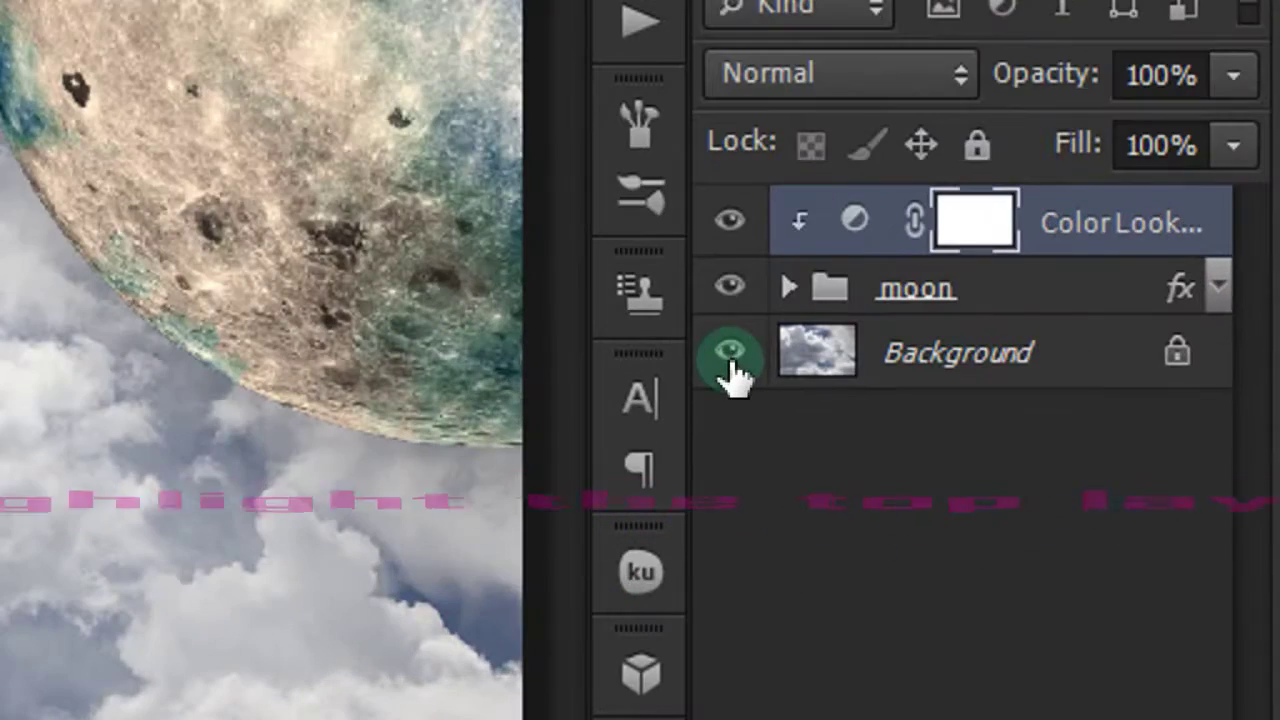
click(1005, 366)
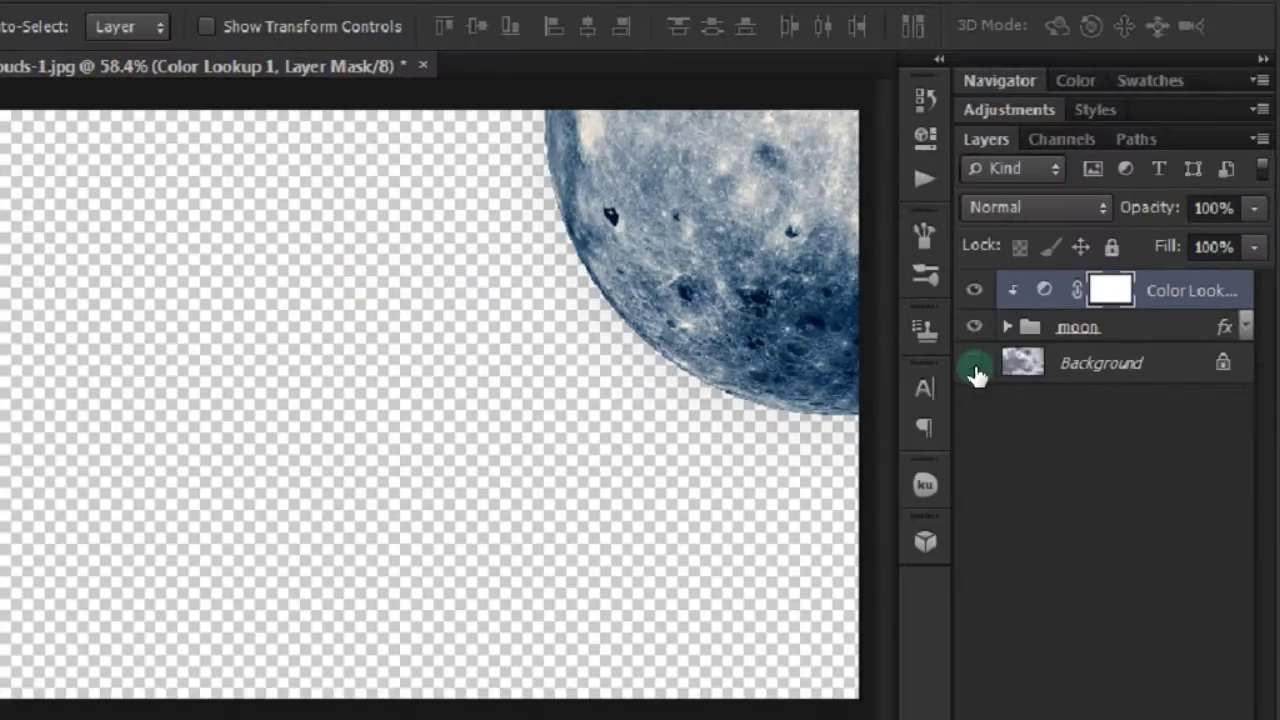
key(ctrl+shift+alt+e)
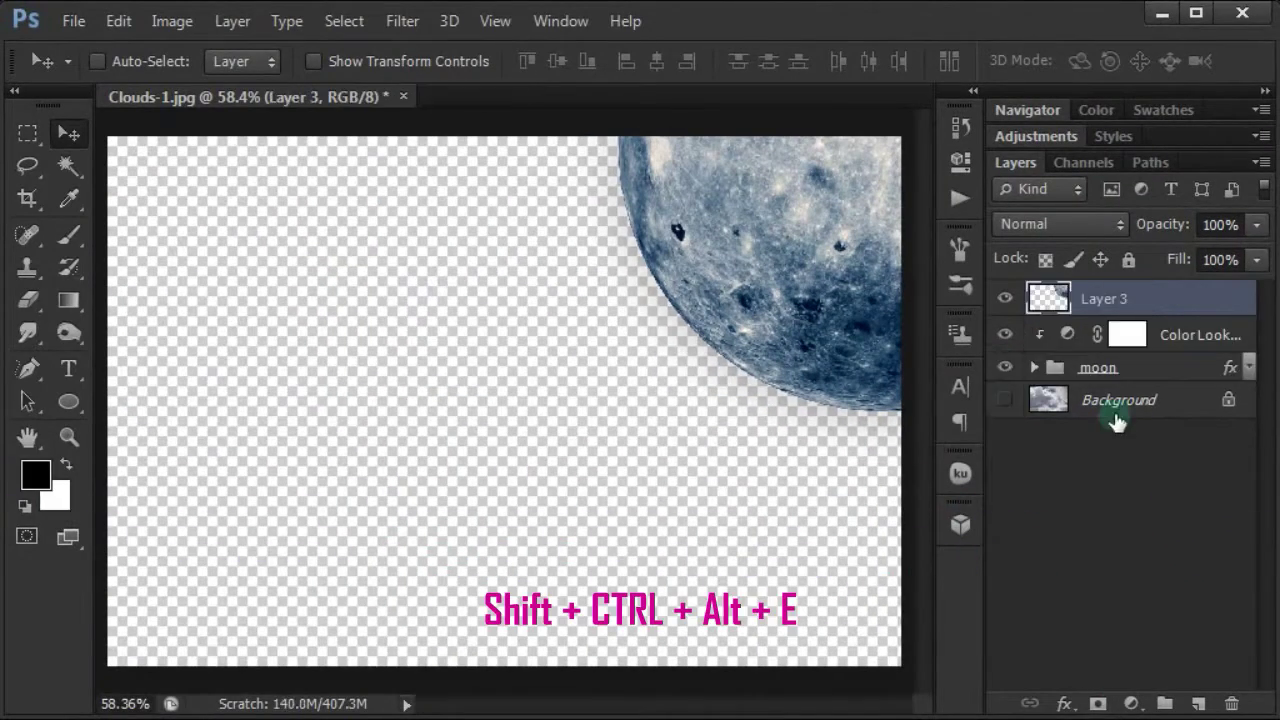
click(1005, 399)
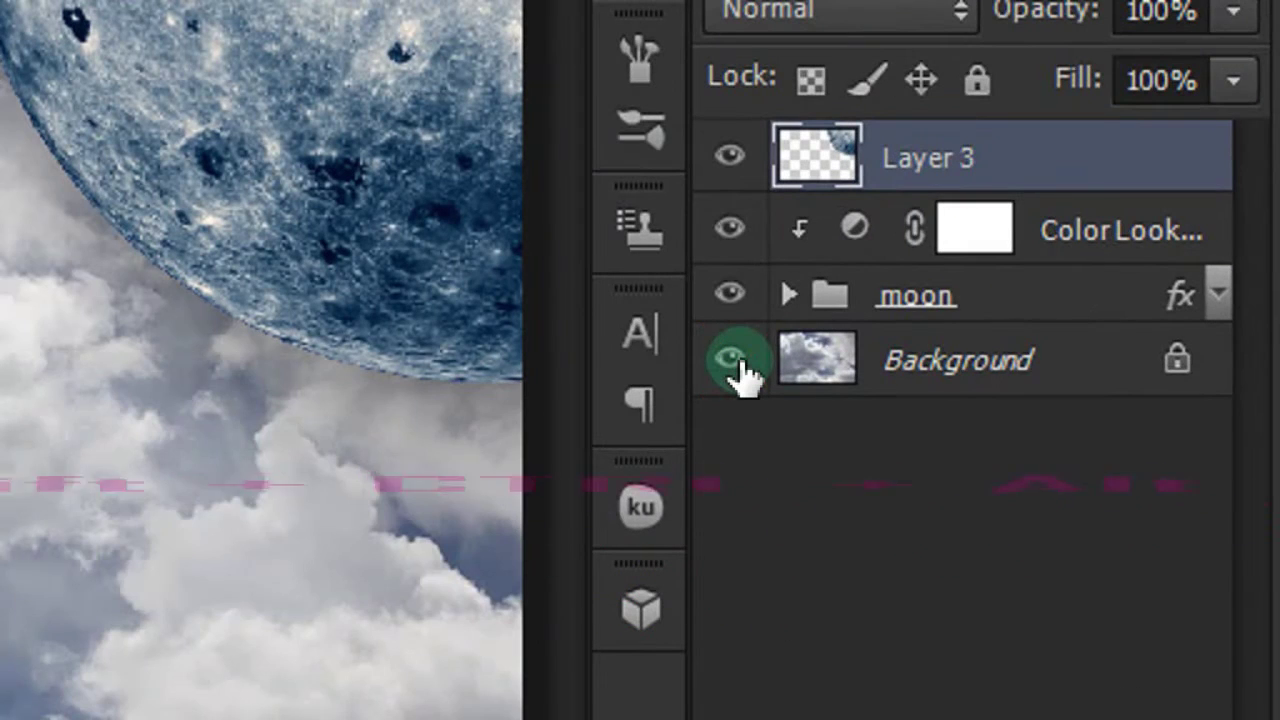
Hide the original moon group, leaving the clouds visible
click(740, 300)
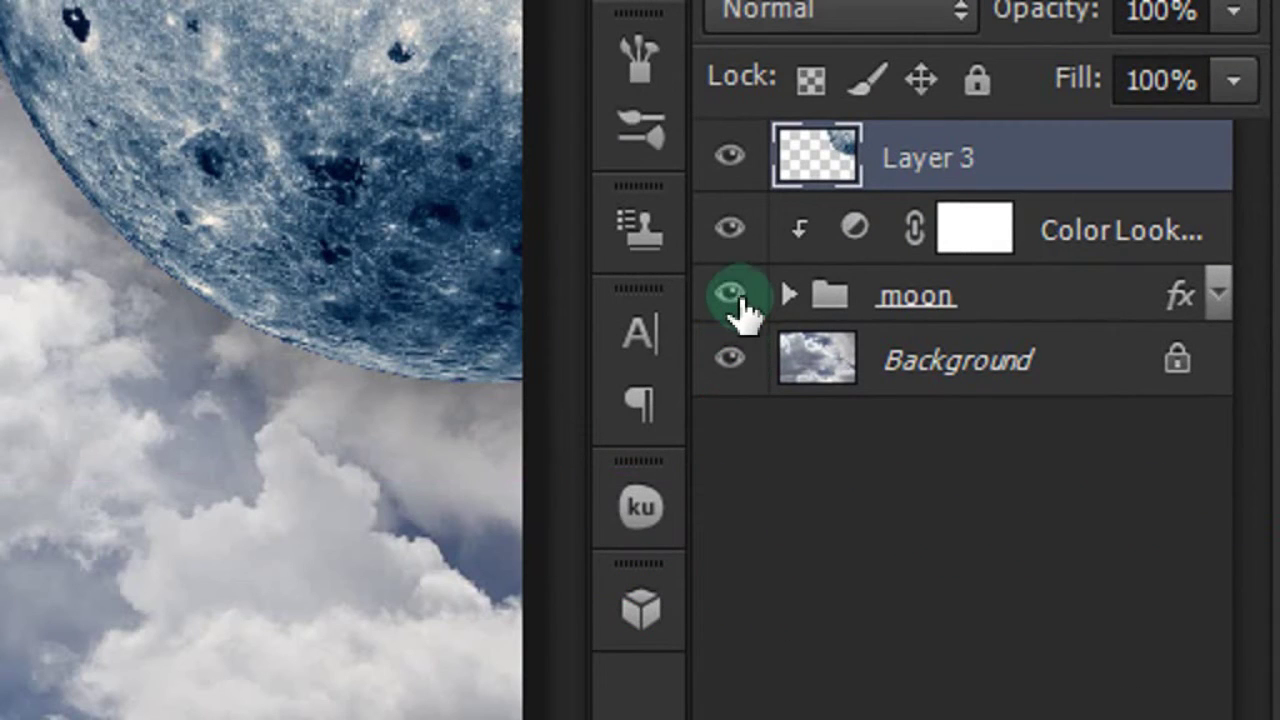
click(740, 235)
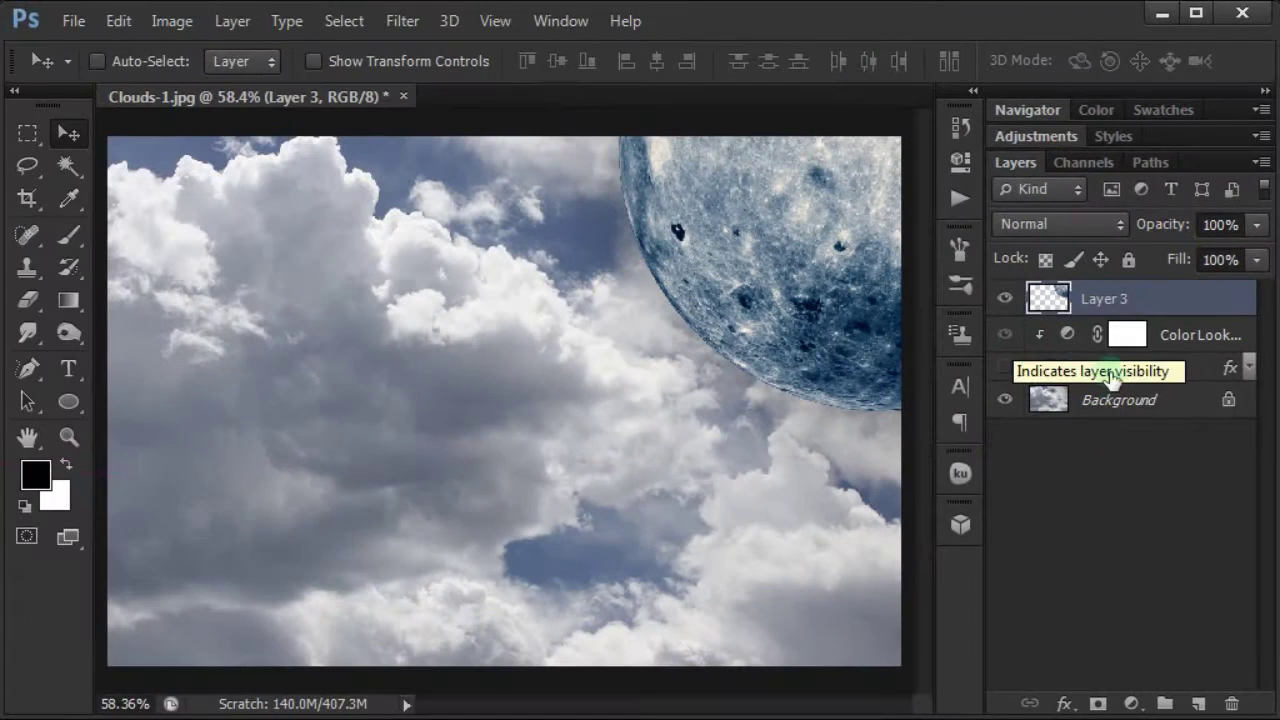
click(450, 86)
click(413, 31)
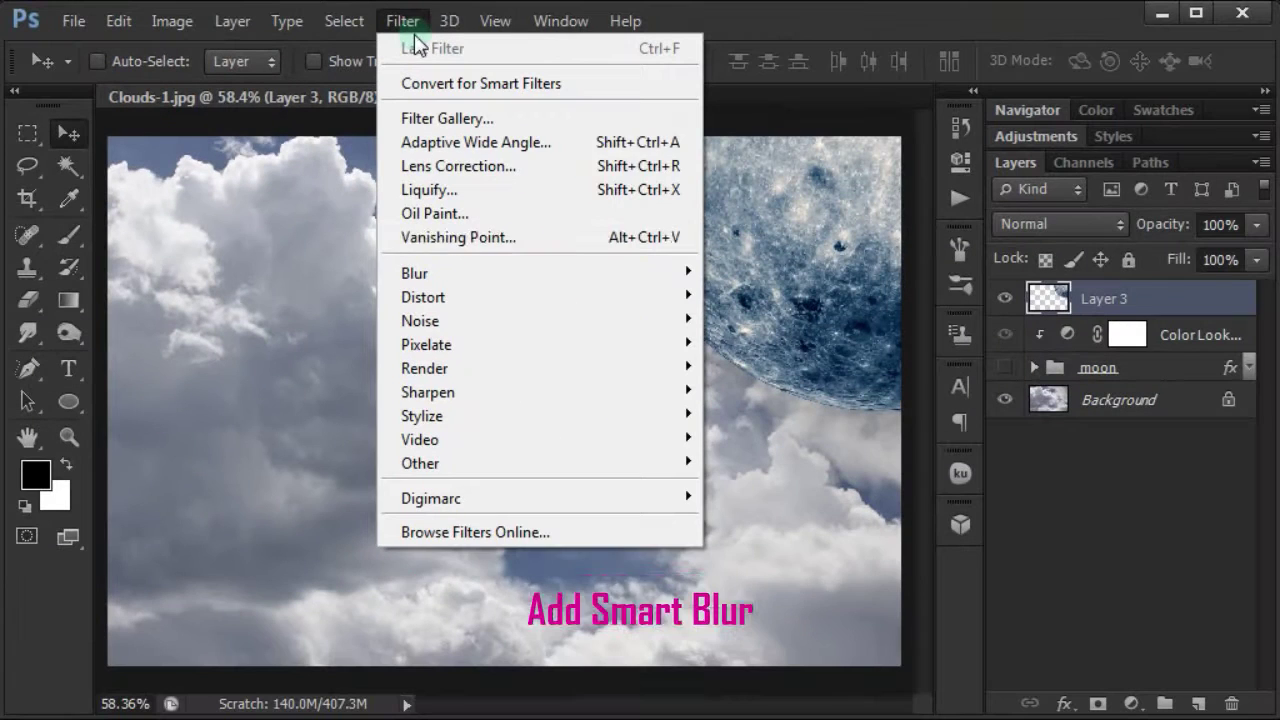
mouse_move(414, 273)
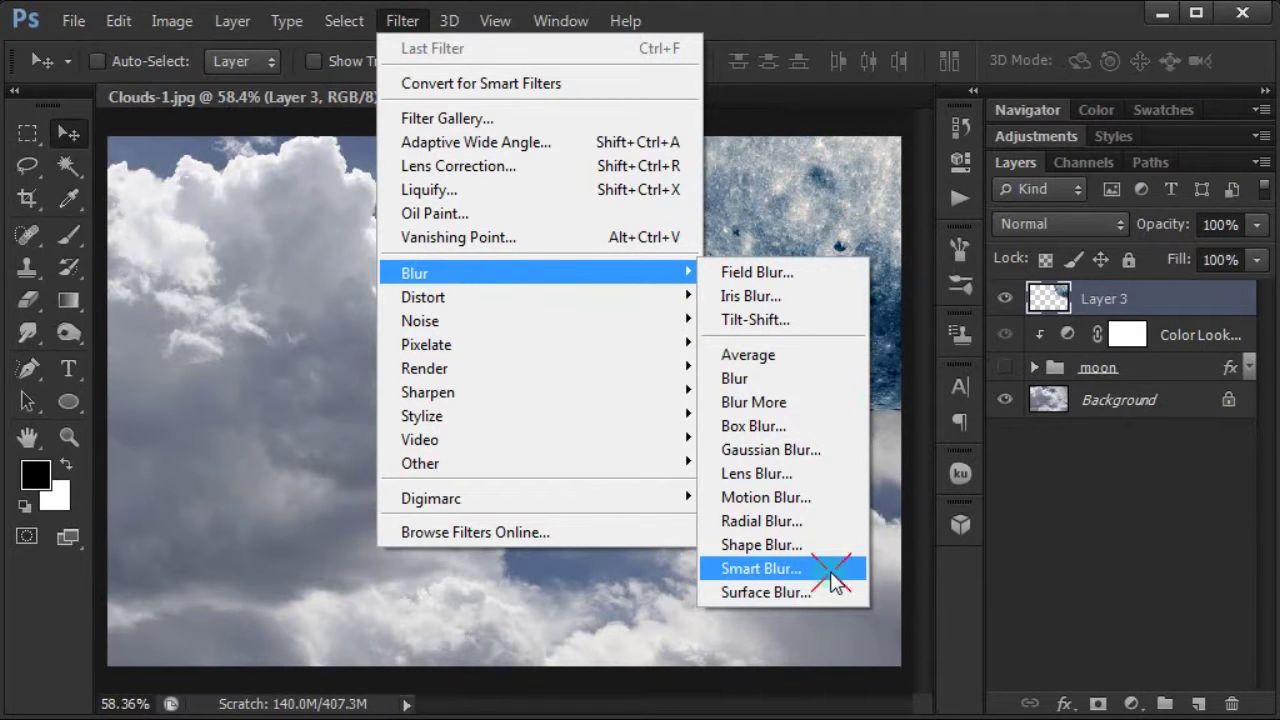
Apply Smart Blur (radius 3, threshold 25, Medium quality) to Layer 3 and set its opacity to 50%
click(833, 572)
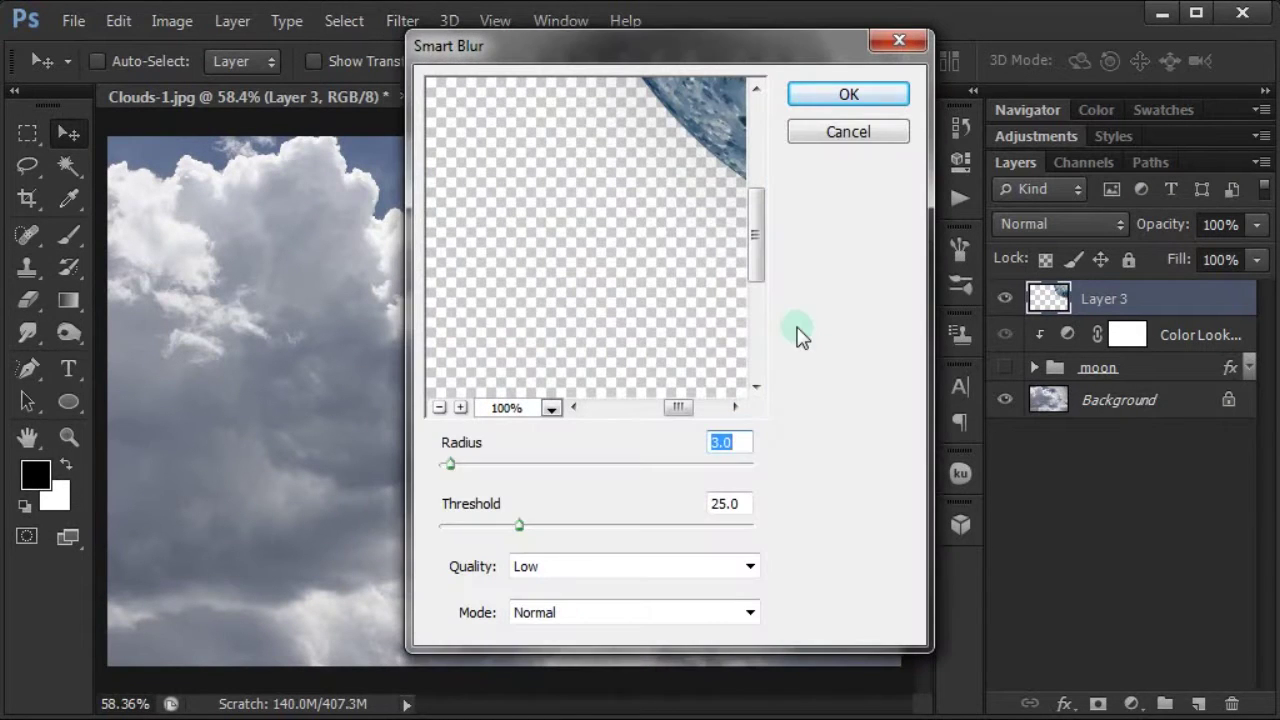
click(624, 565)
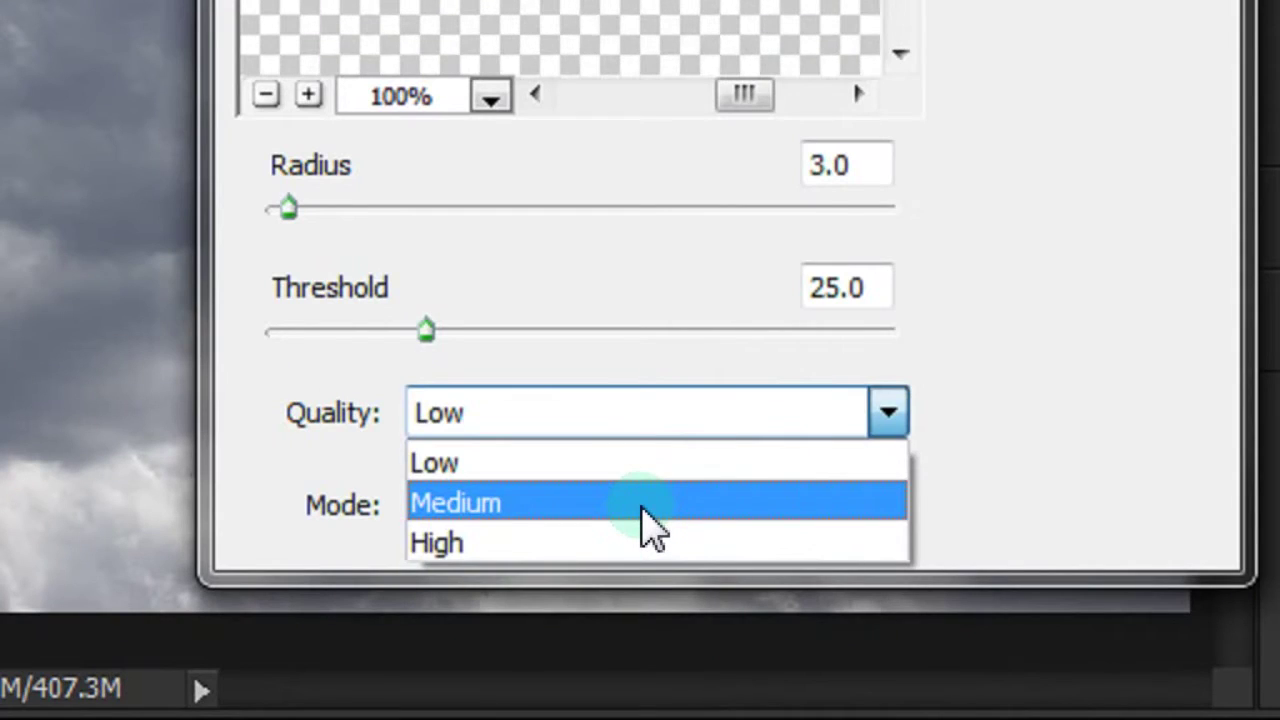
click(650, 503)
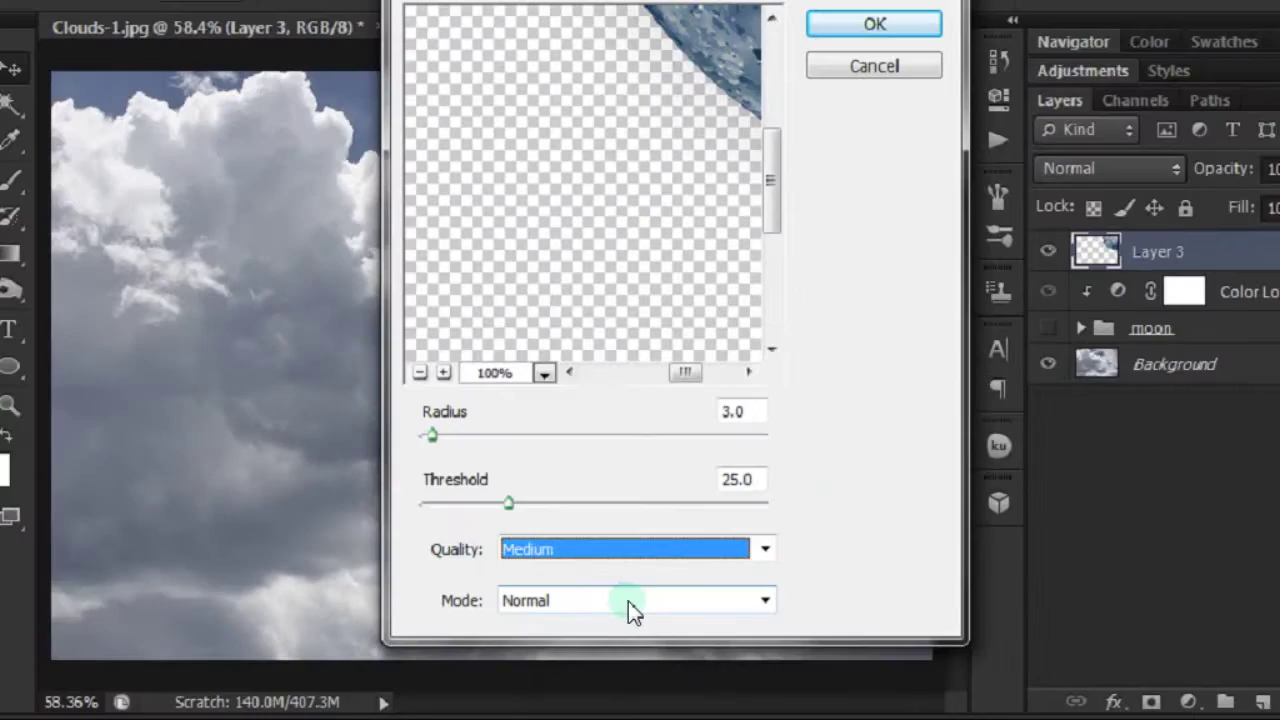
click(876, 166)
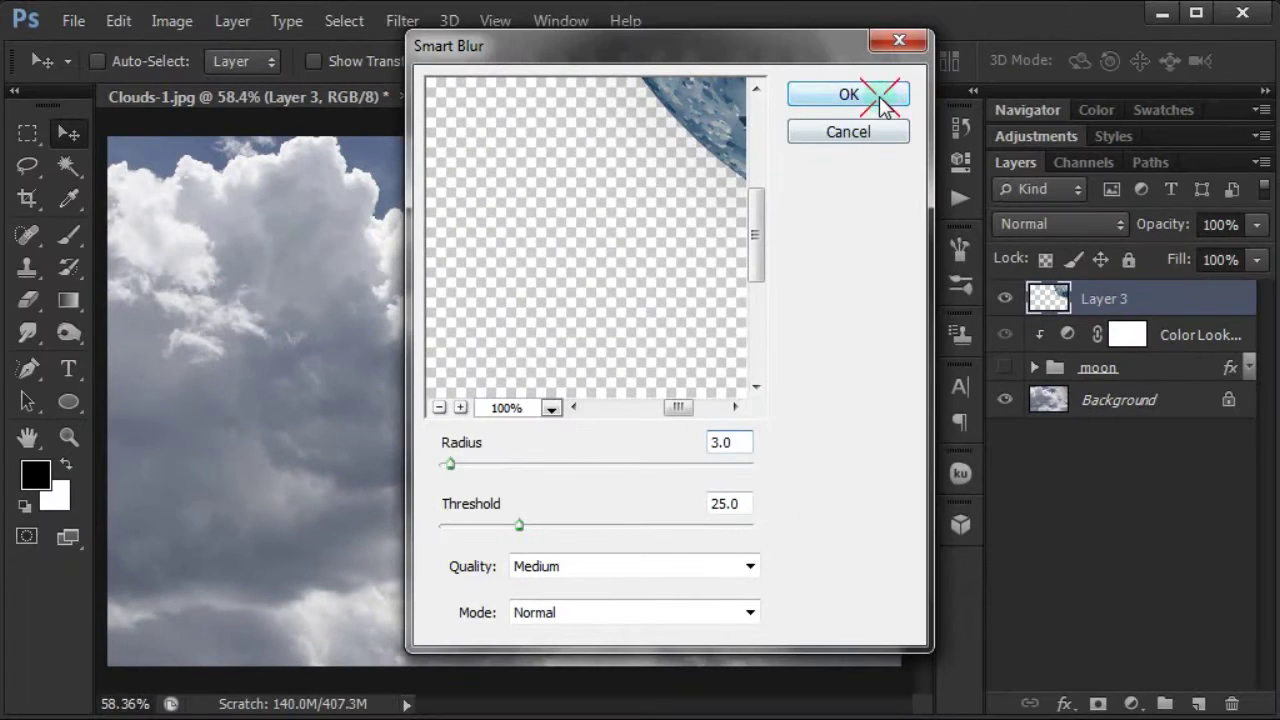
click(886, 100)
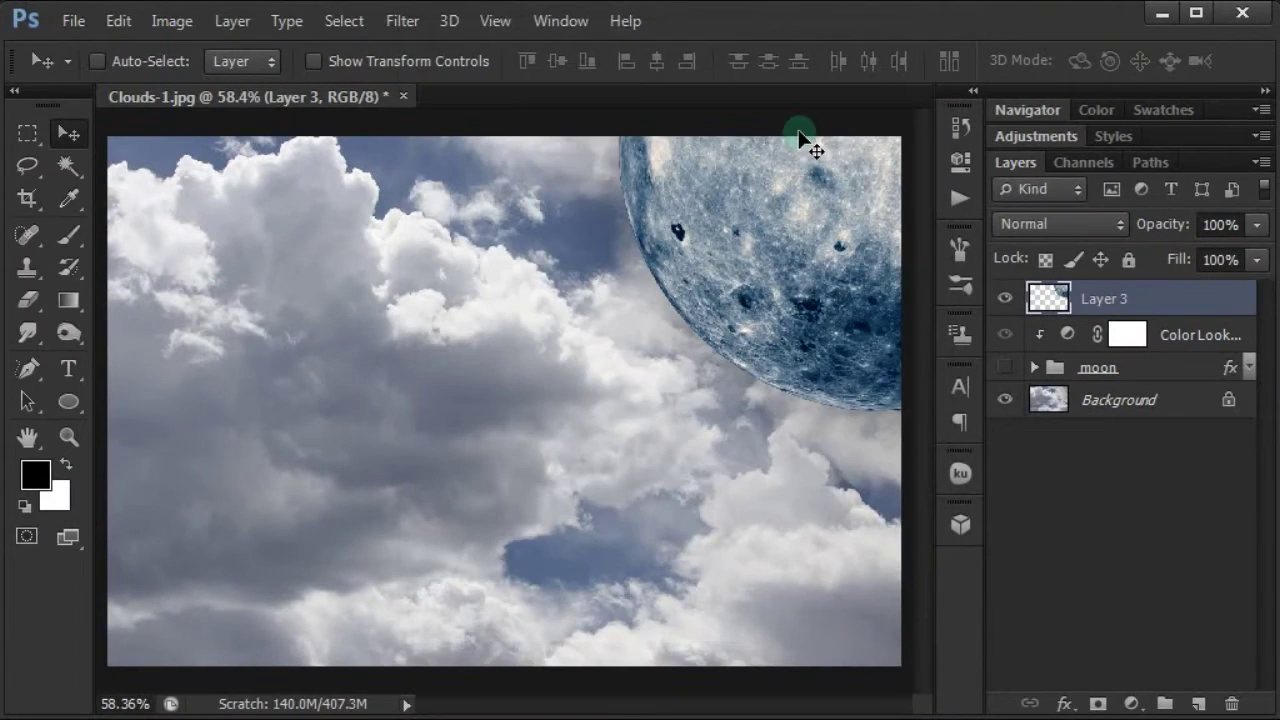
click(1220, 224)
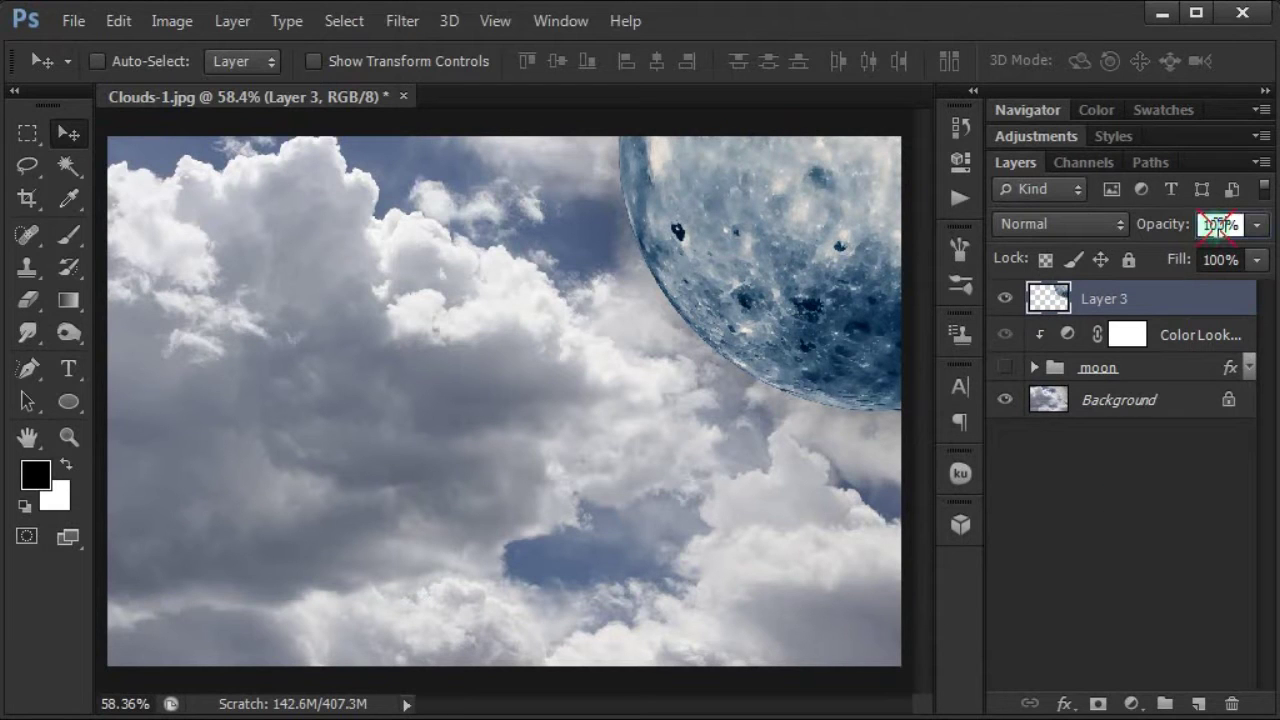
text(5)
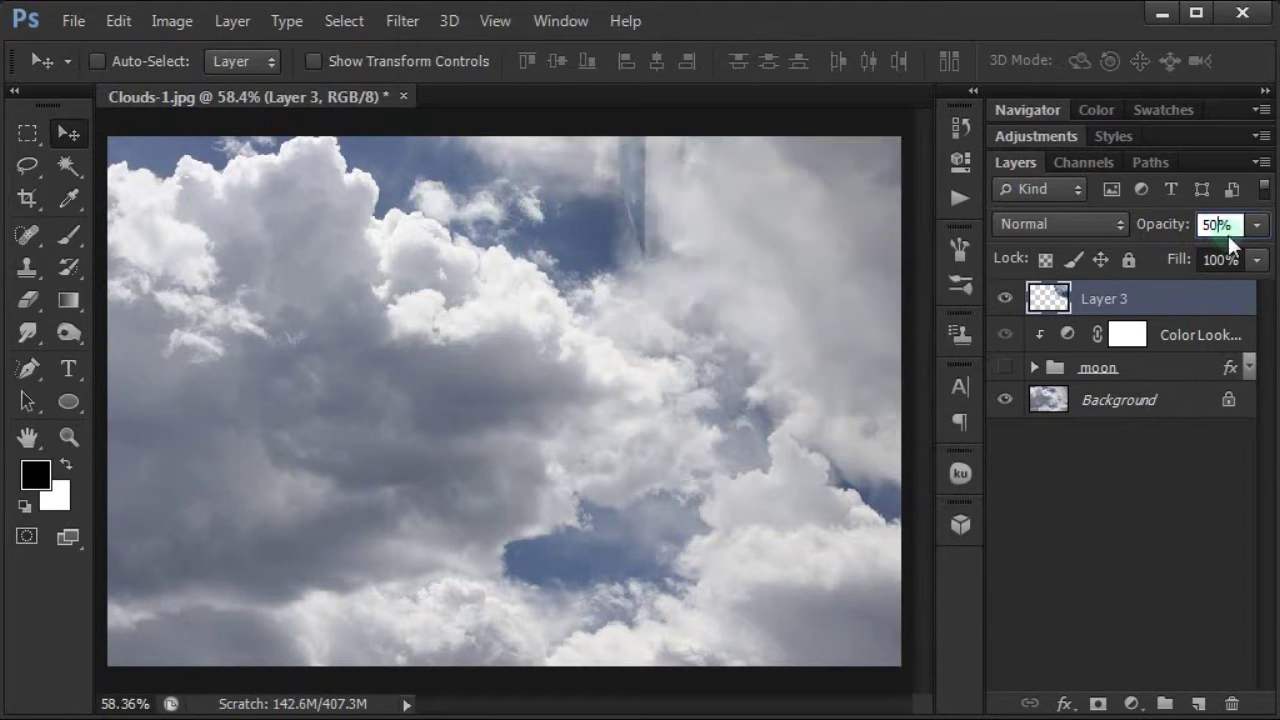
text(0)
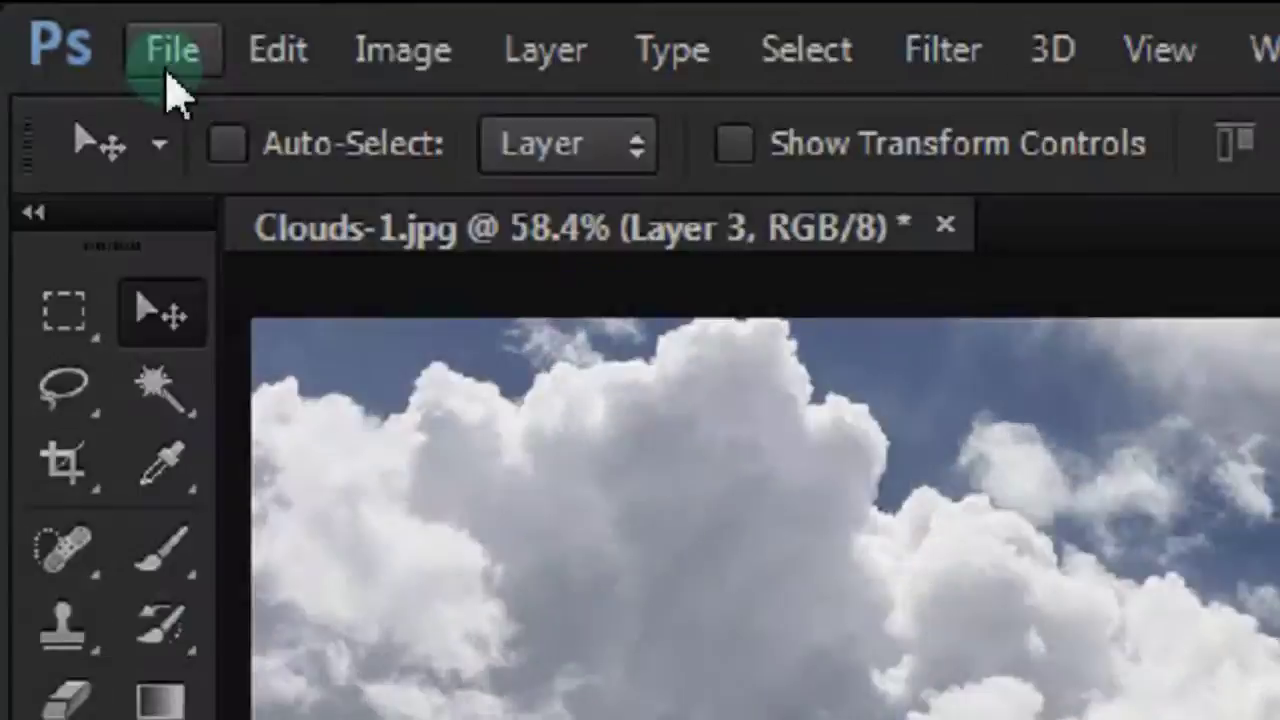
Save the document as Flying-Horse in Photoshop (.psd) format
click(73, 20)
click(392, 437)
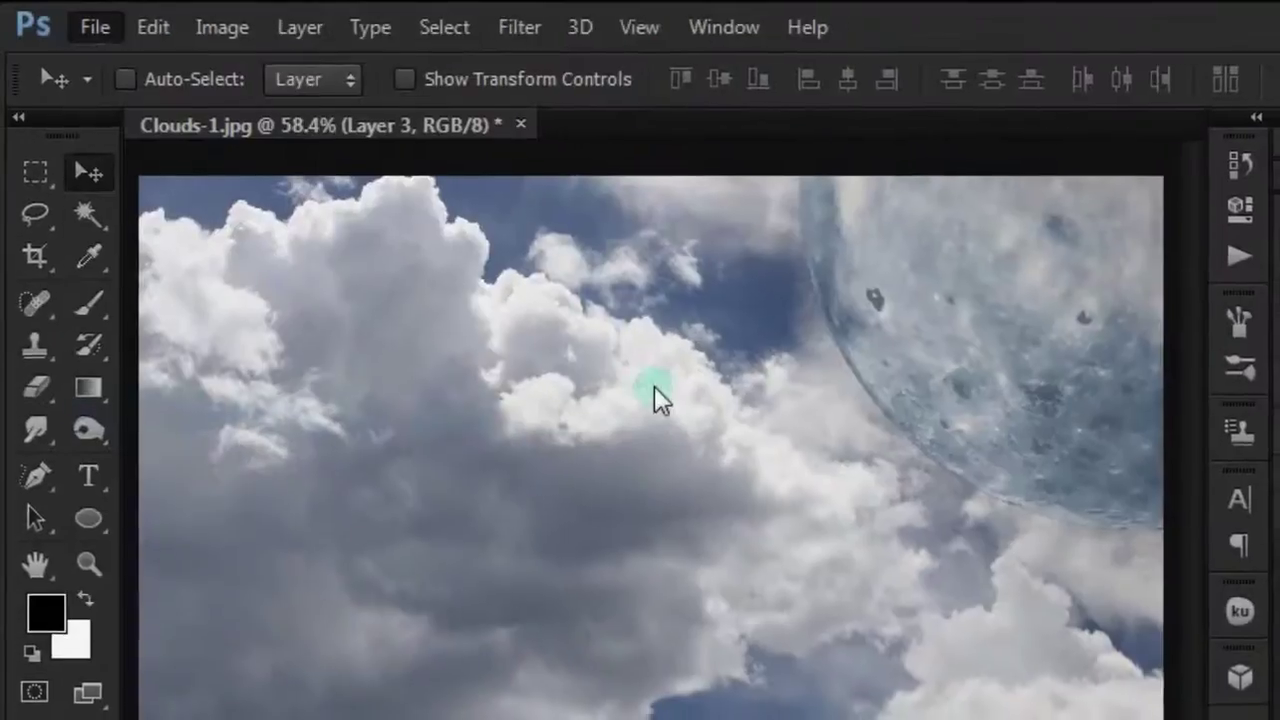
key(BackSpace)
text(Flying-H)
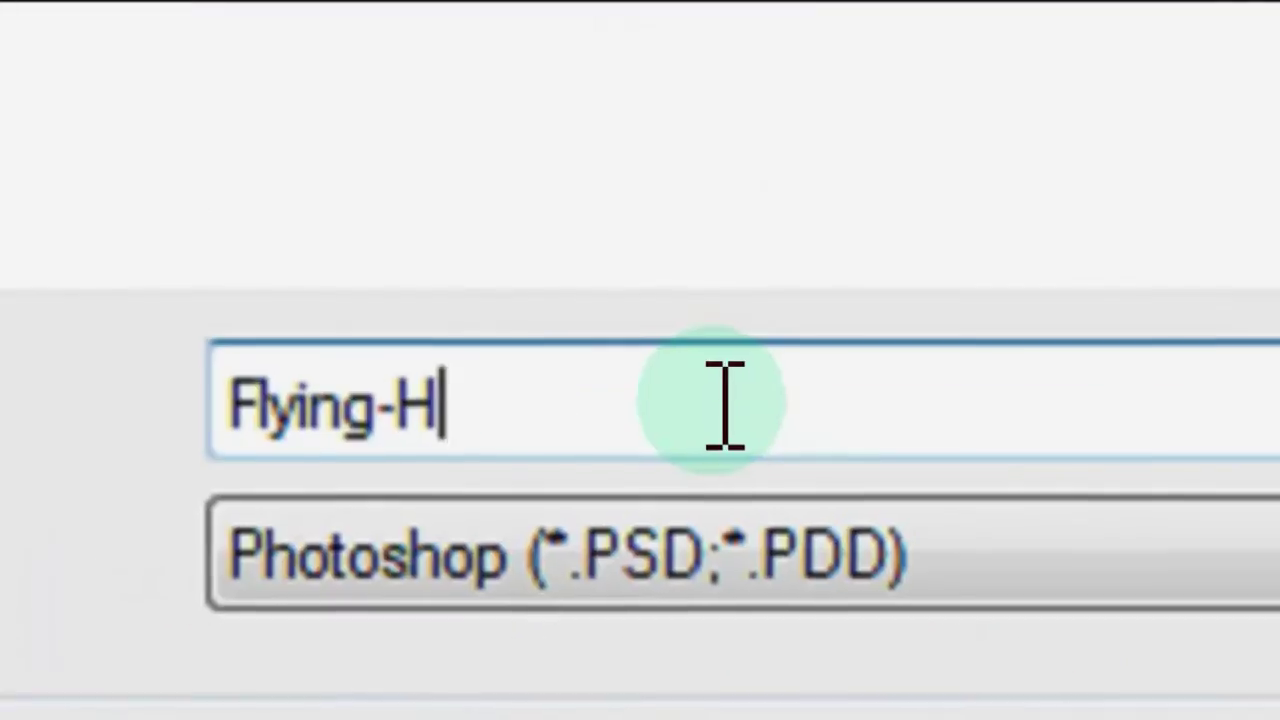
text(orse)
click(1020, 497)
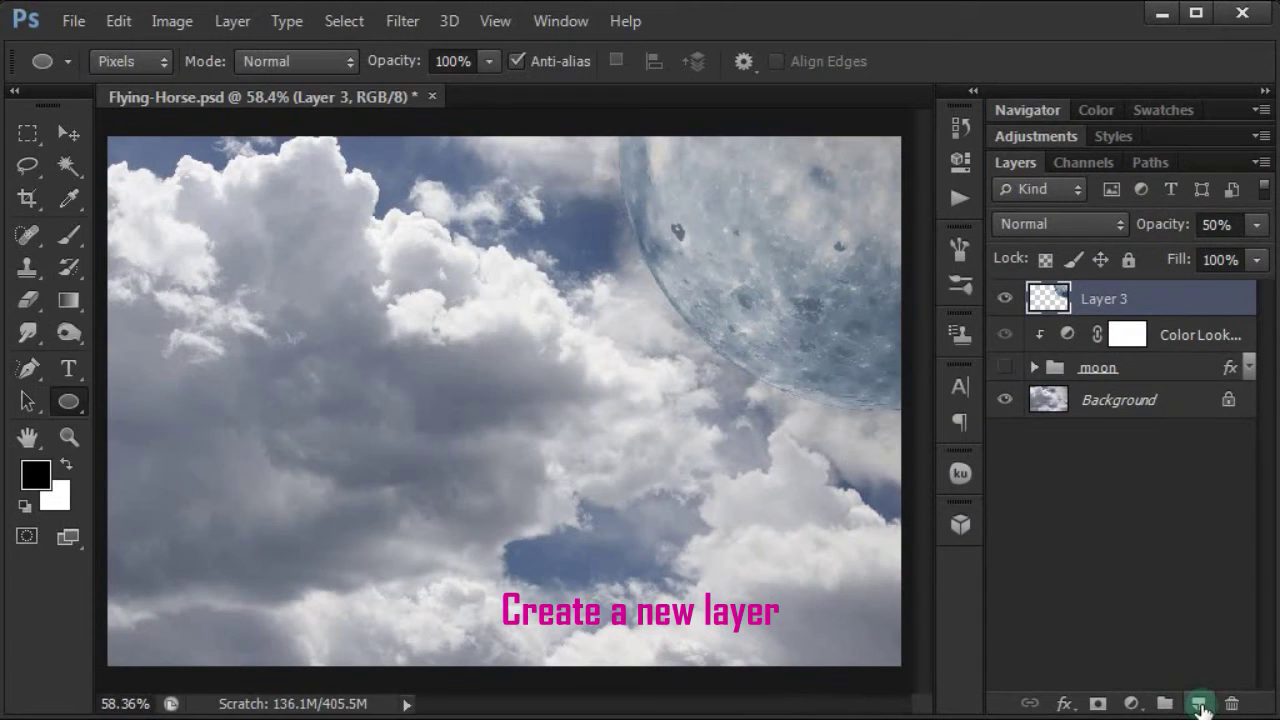
On a new Layer 4, draw a black pixel-mode rectangle covering the canvas's lower half
click(1197, 703)
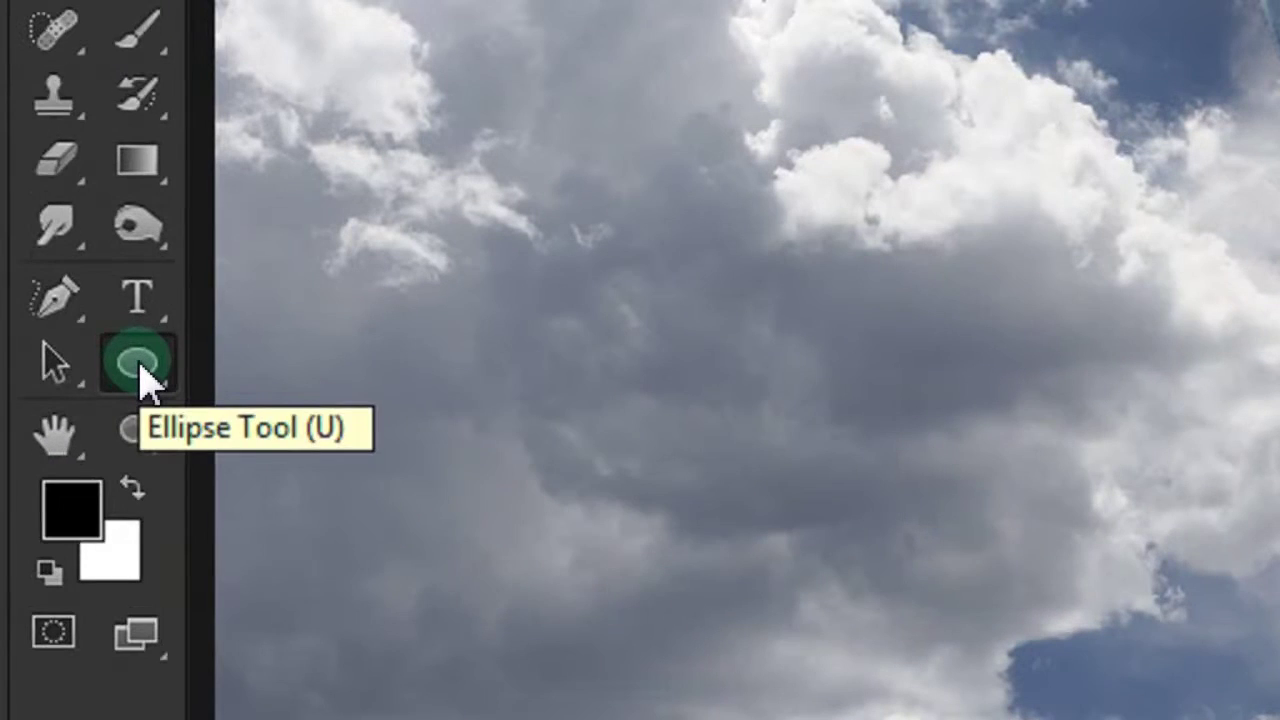
right_click(140, 365)
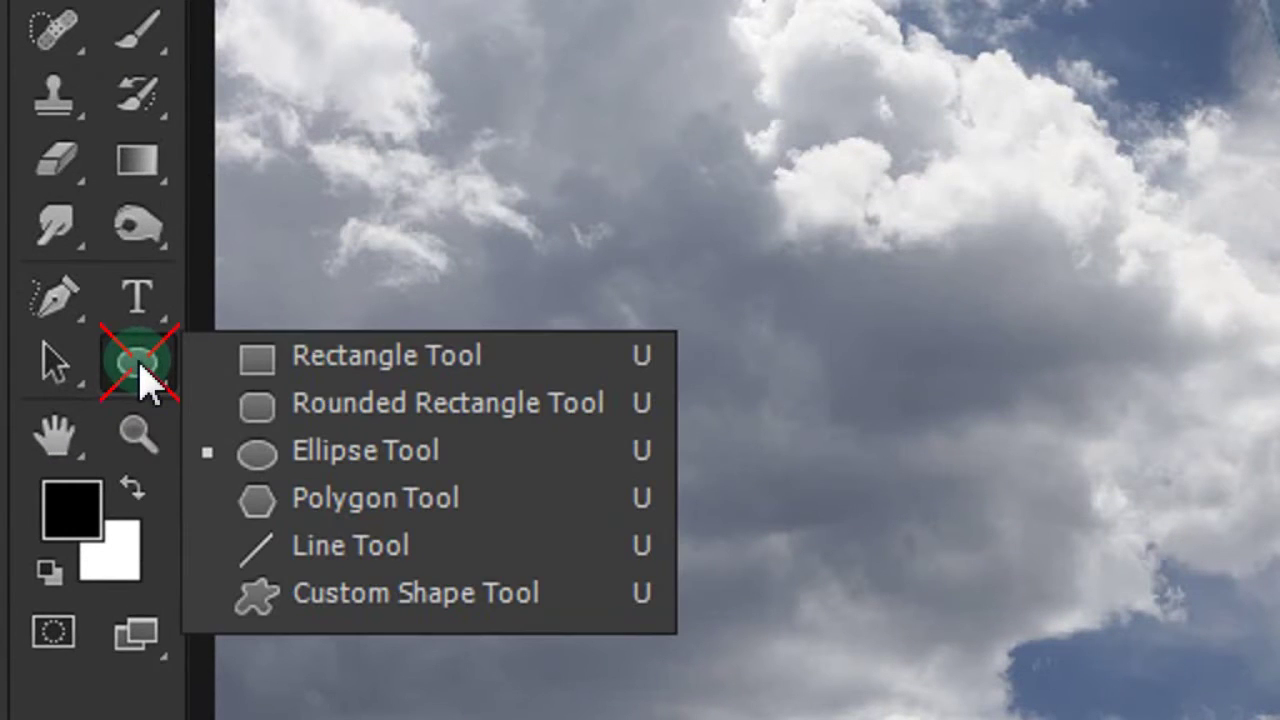
click(533, 360)
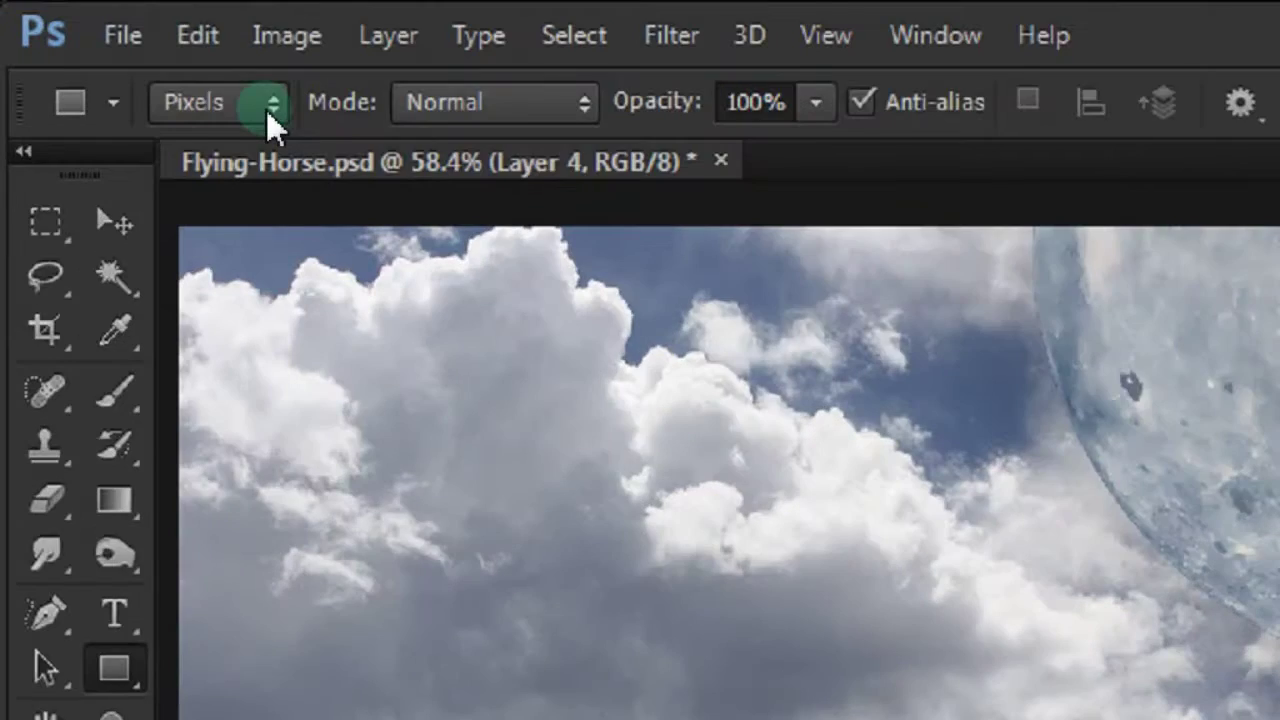
click(160, 62)
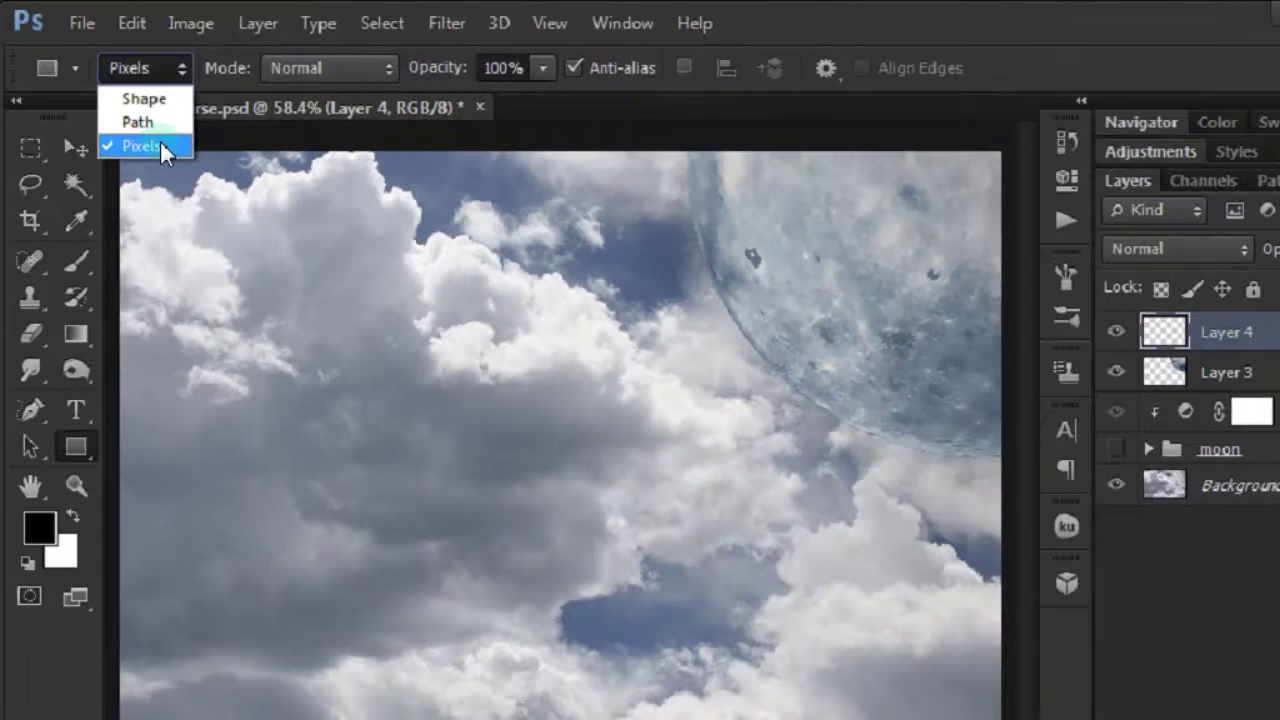
click(160, 140)
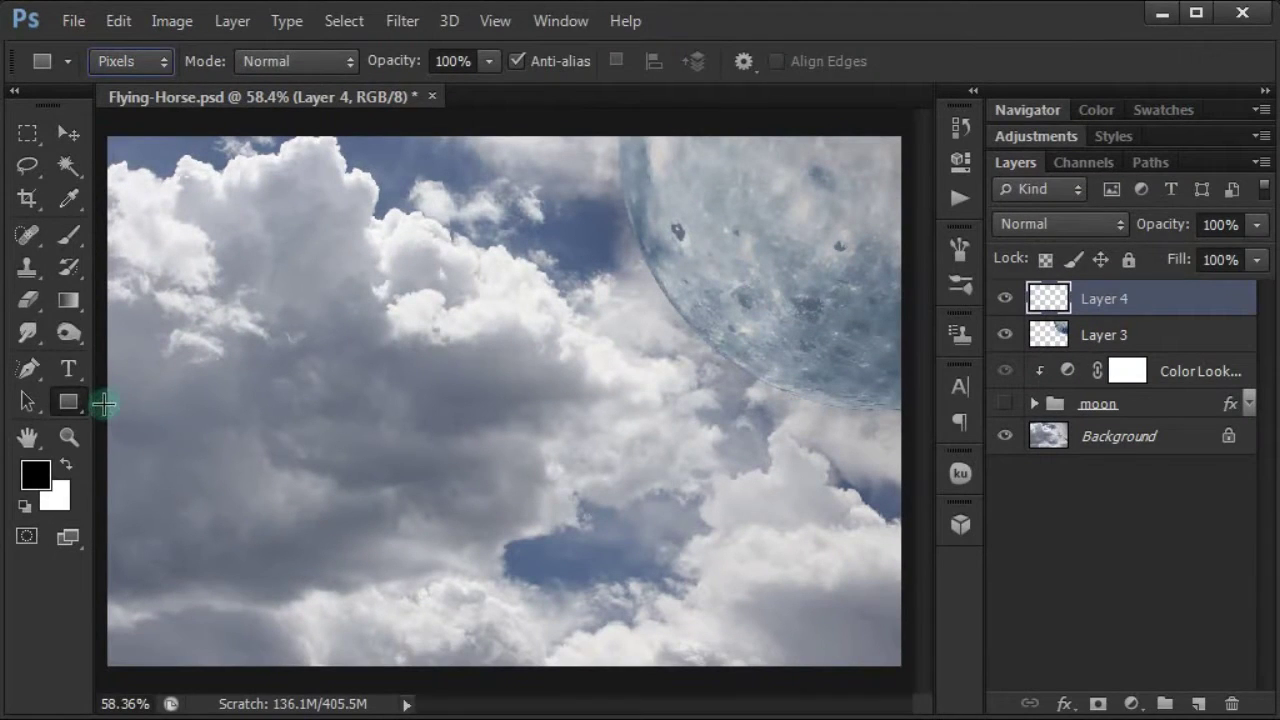
mouse_move(905, 404)
mouse_down()
mouse_move(115, 483)
mouse_move(95, 682)
mouse_up()
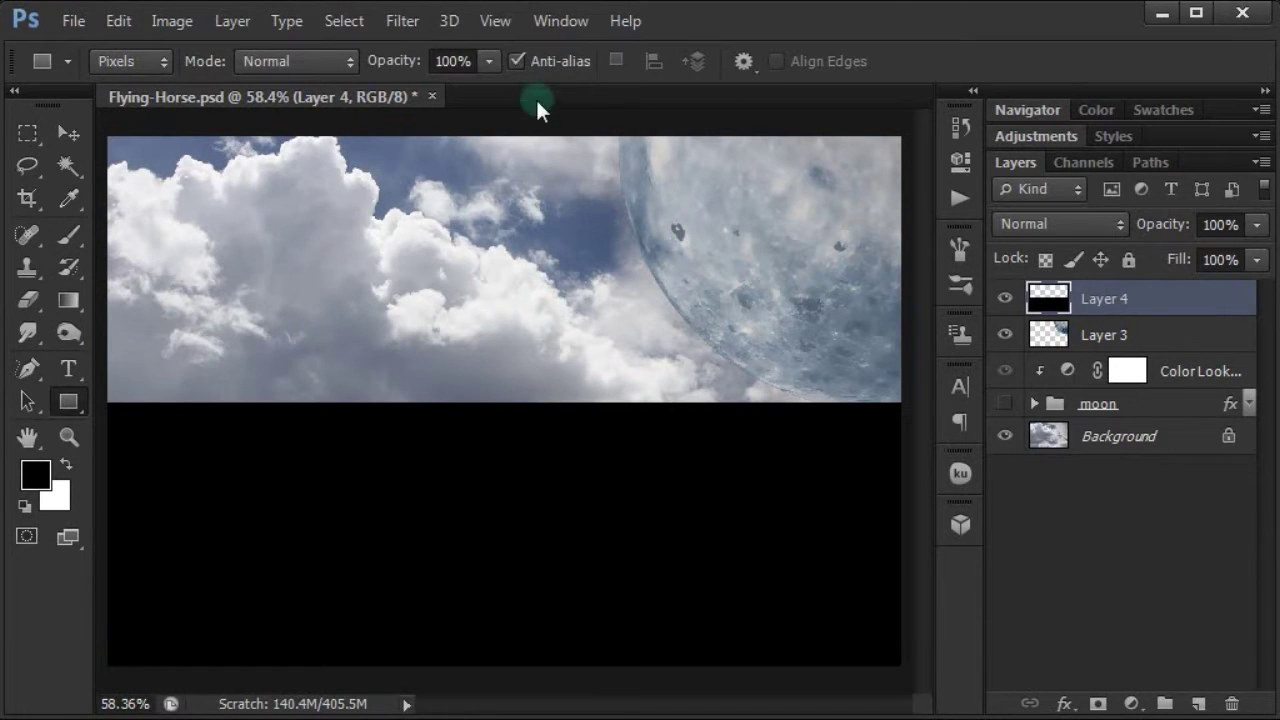
key(ctrl+minus)
key(ctrl+minus)
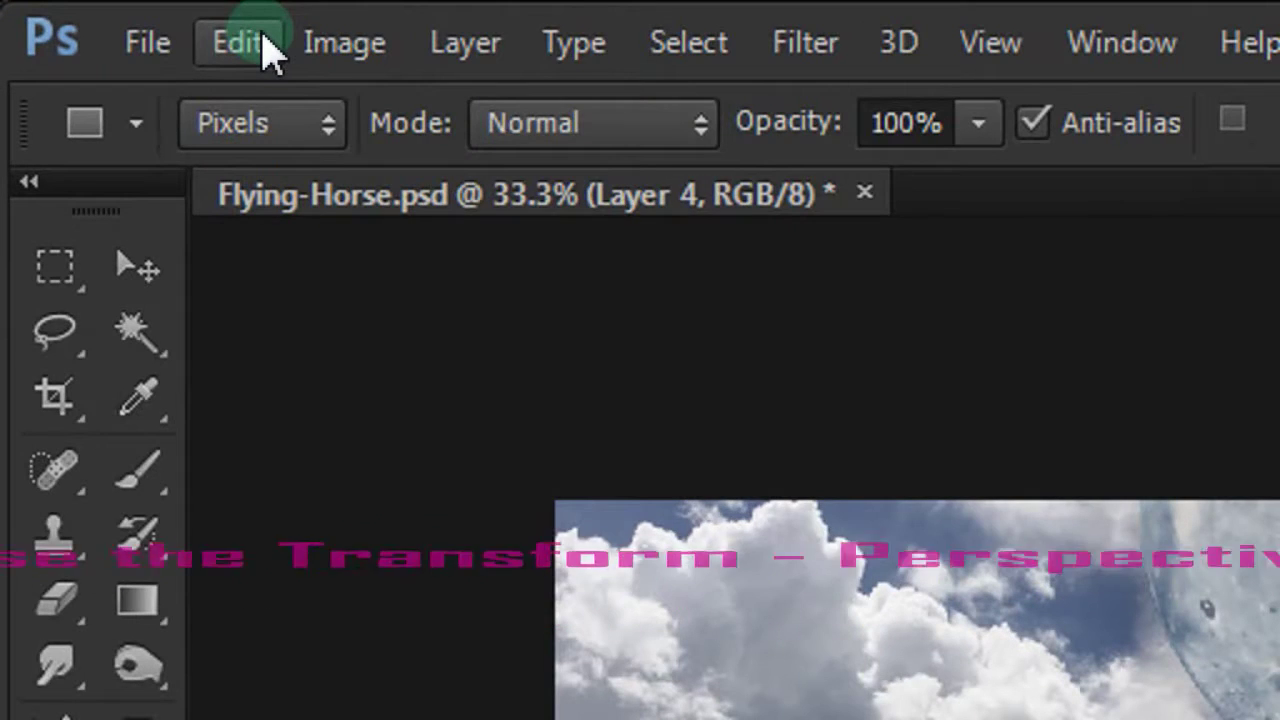
Perspective-transform Layer 4's black rectangle into a trapezoid narrowing toward the top
click(122, 21)
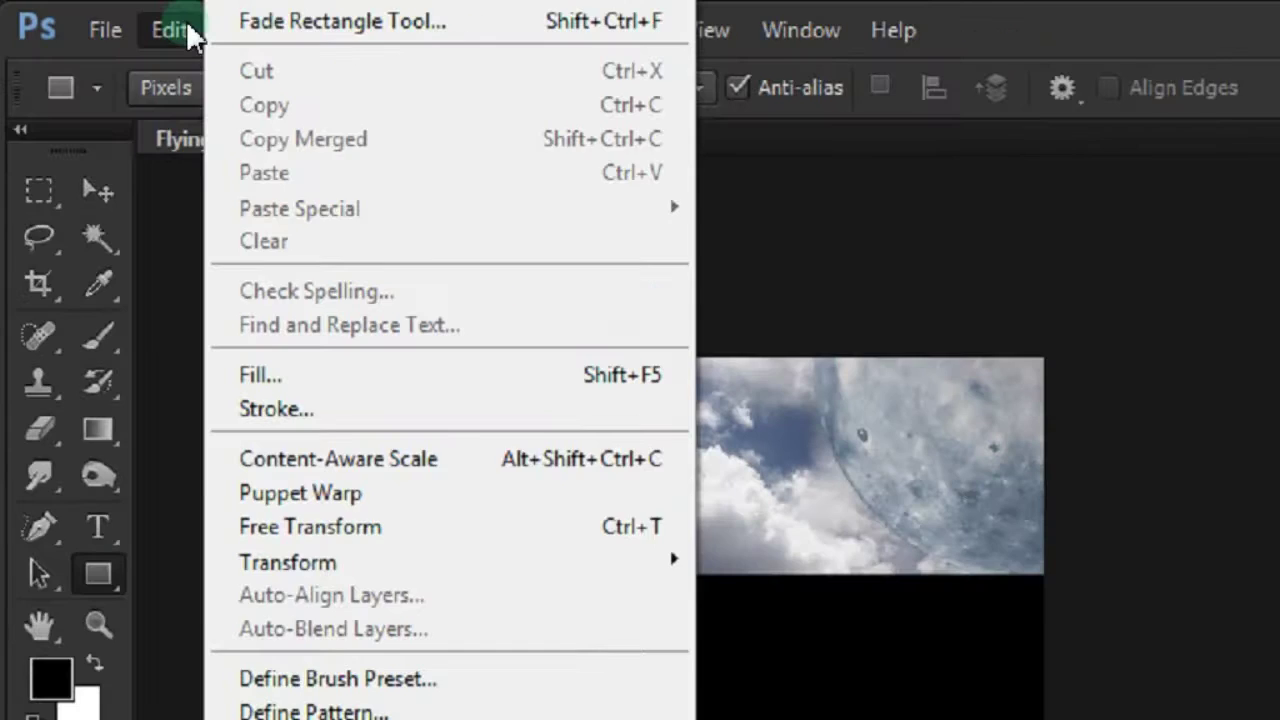
mouse_move(202, 393)
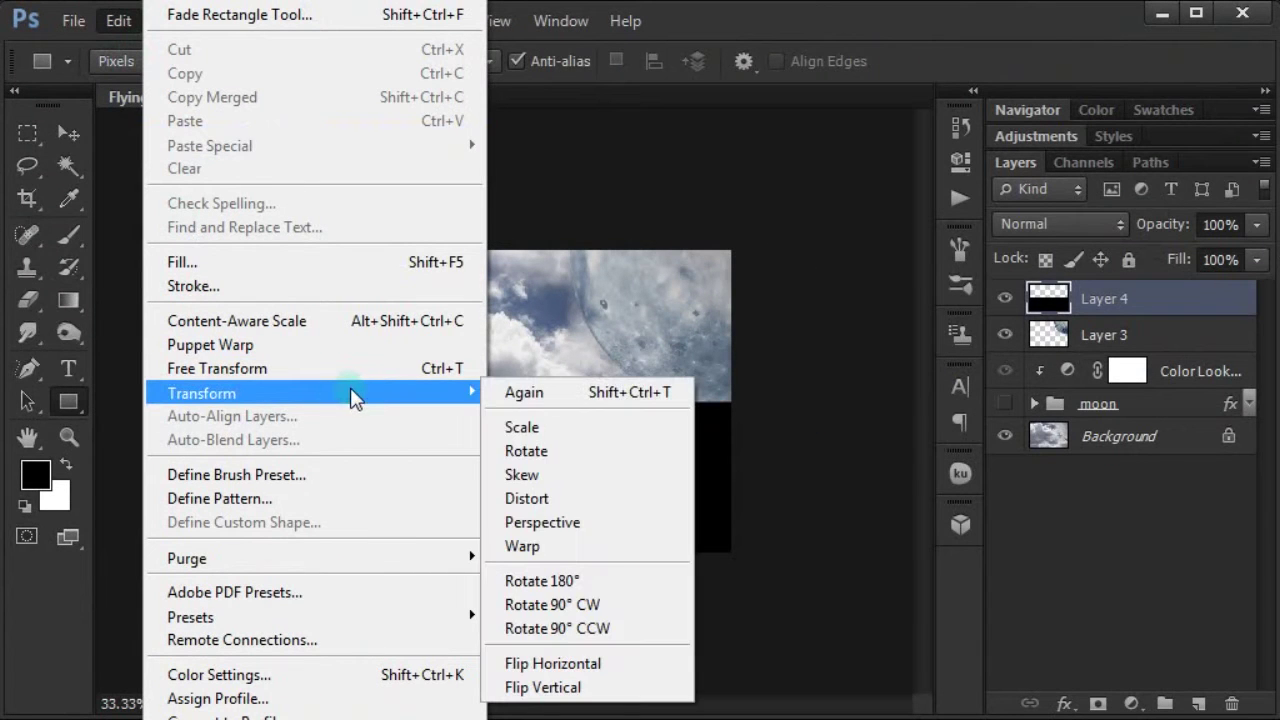
click(587, 521)
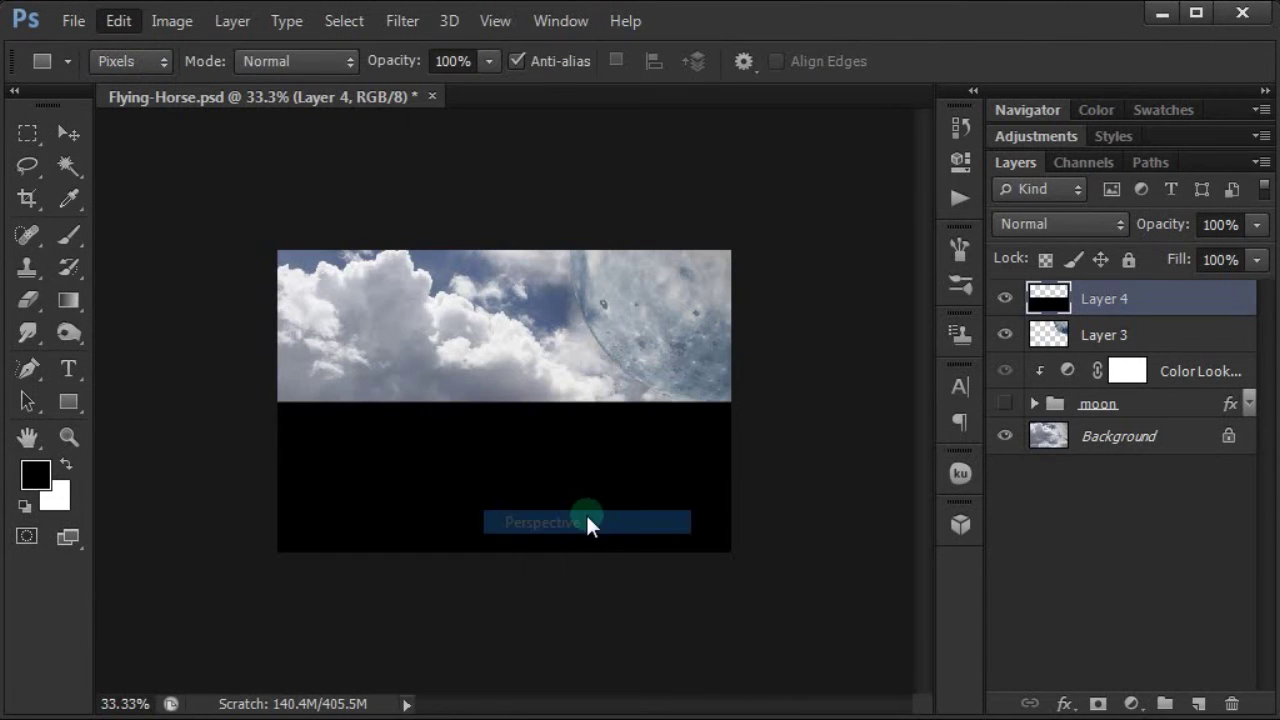
drag(285, 403, 300, 402)
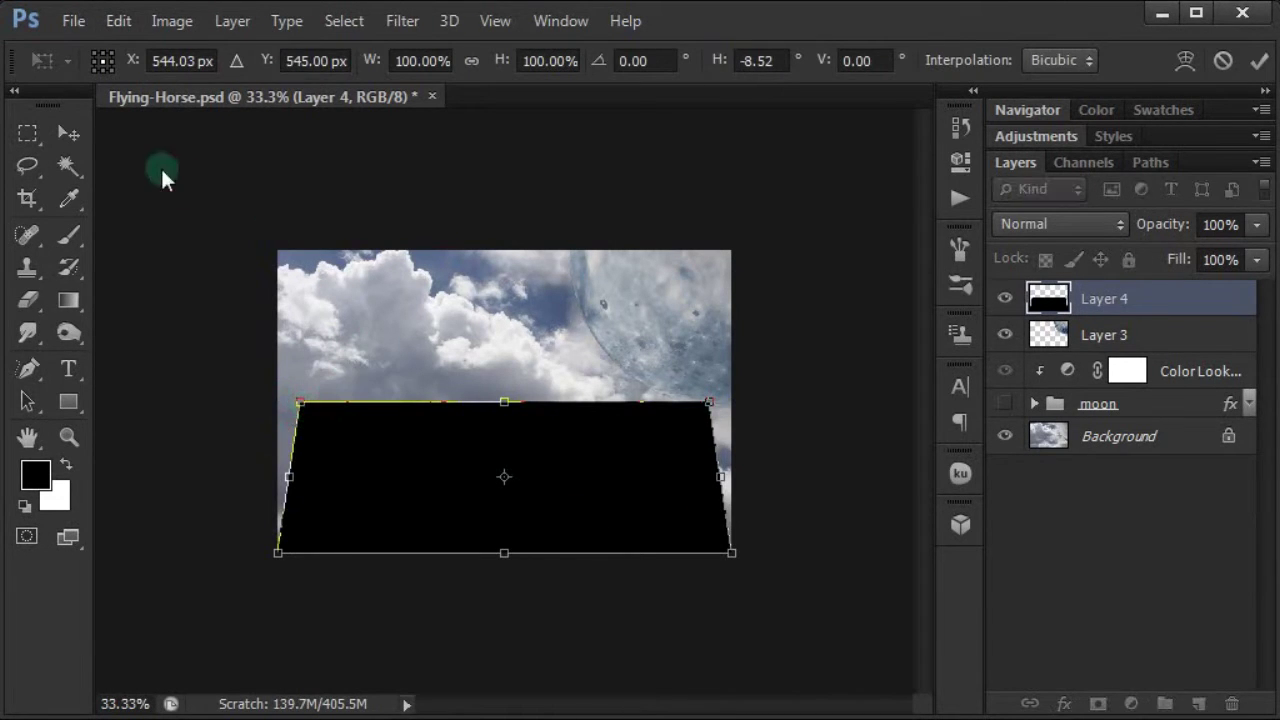
key(u)
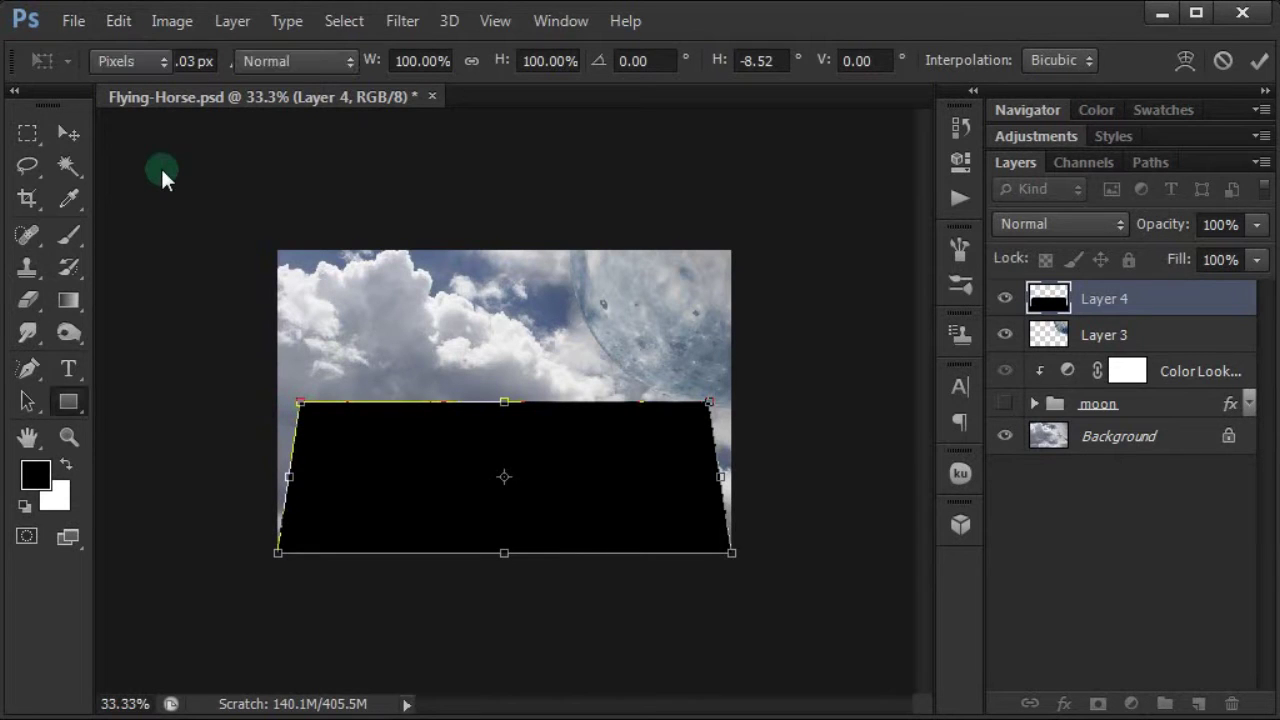
key(Return)
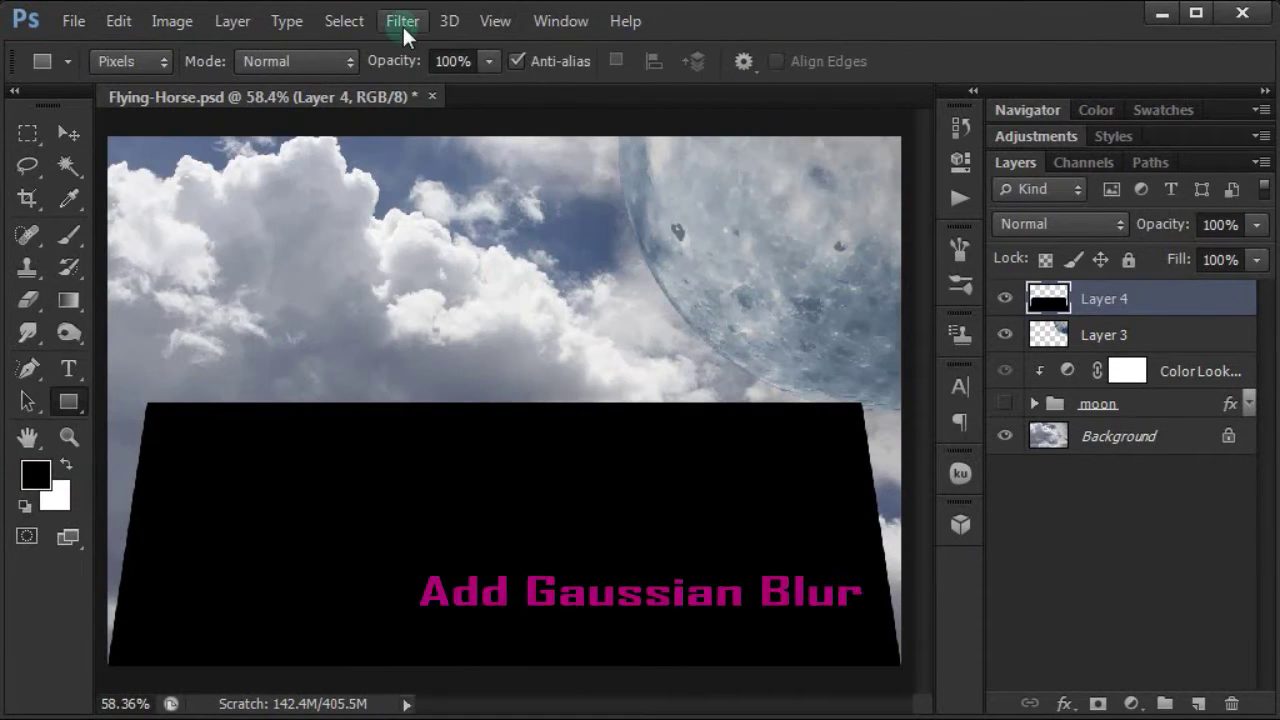
Gaussian-blur Layer 4 at radius 89.2 px and set its blend mode to Soft Light
click(402, 24)
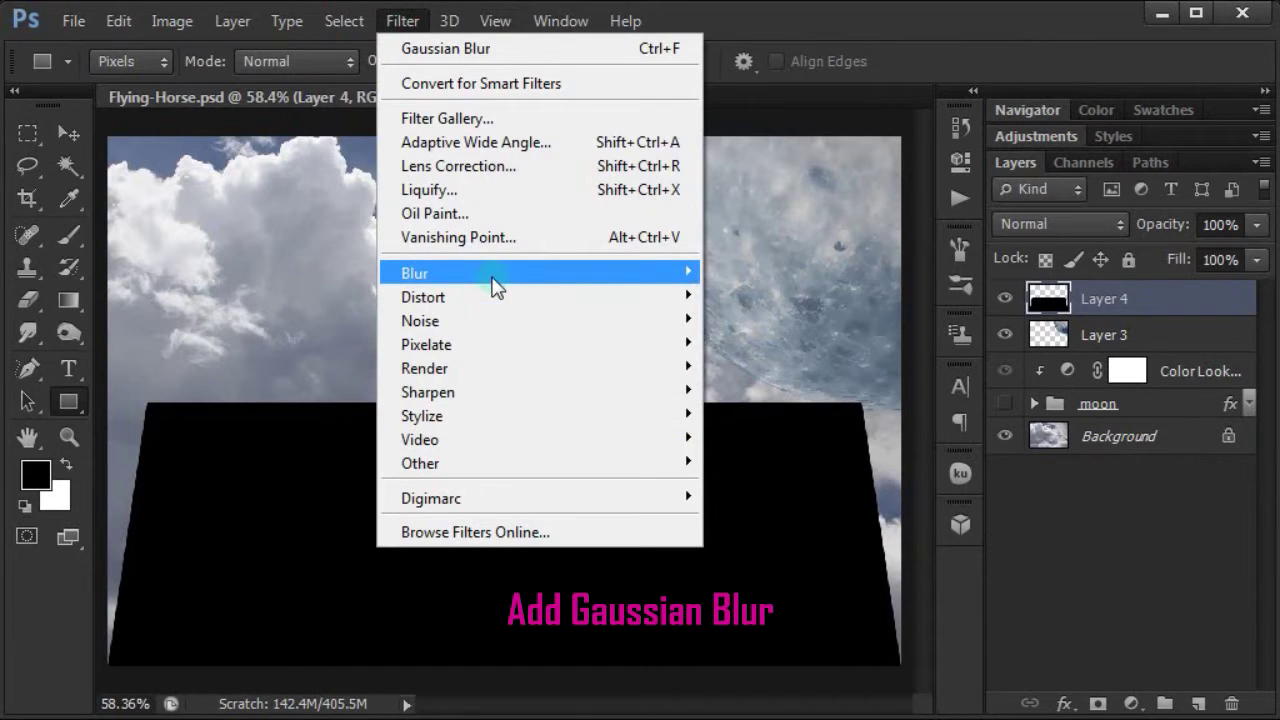
mouse_move(414, 273)
click(743, 448)
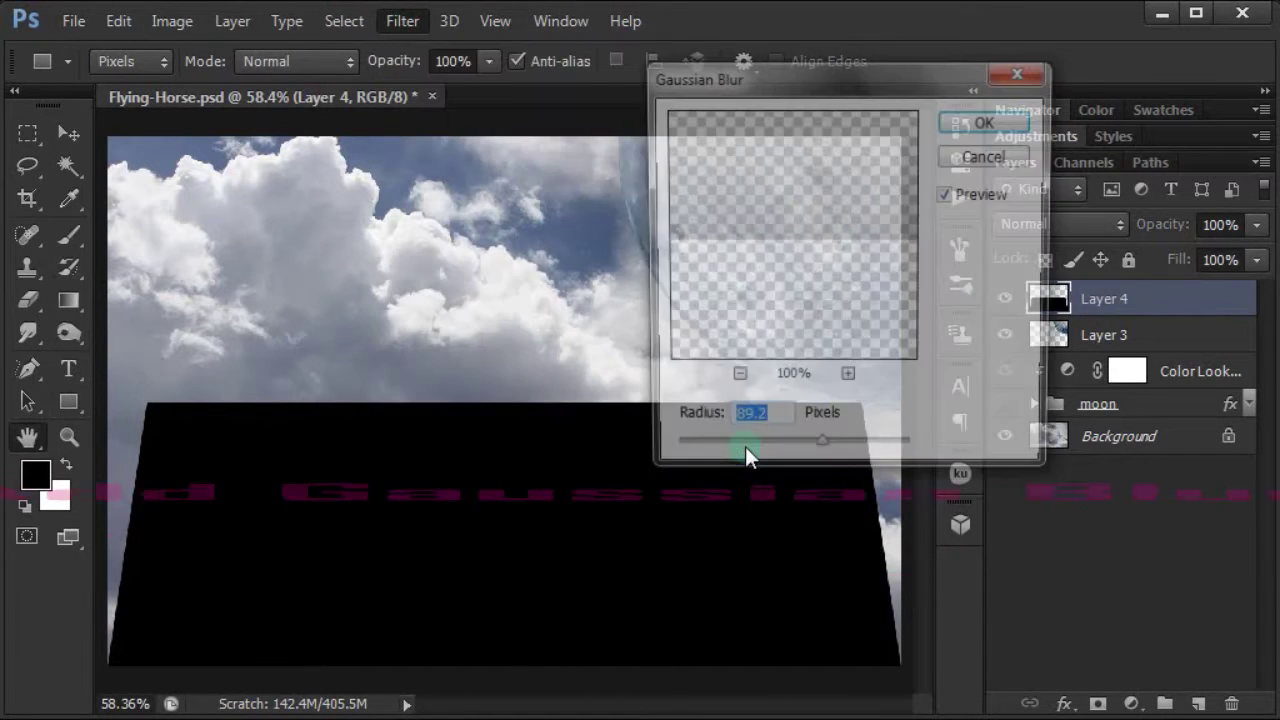
click(787, 427)
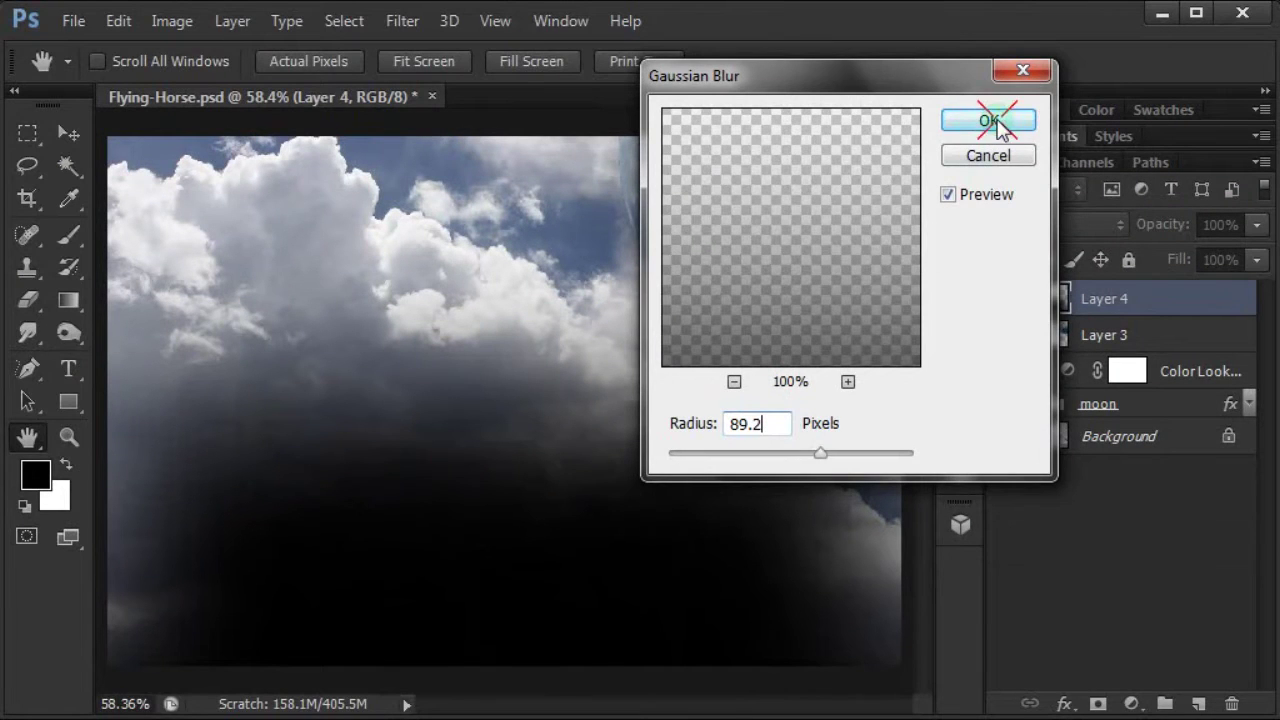
click(990, 121)
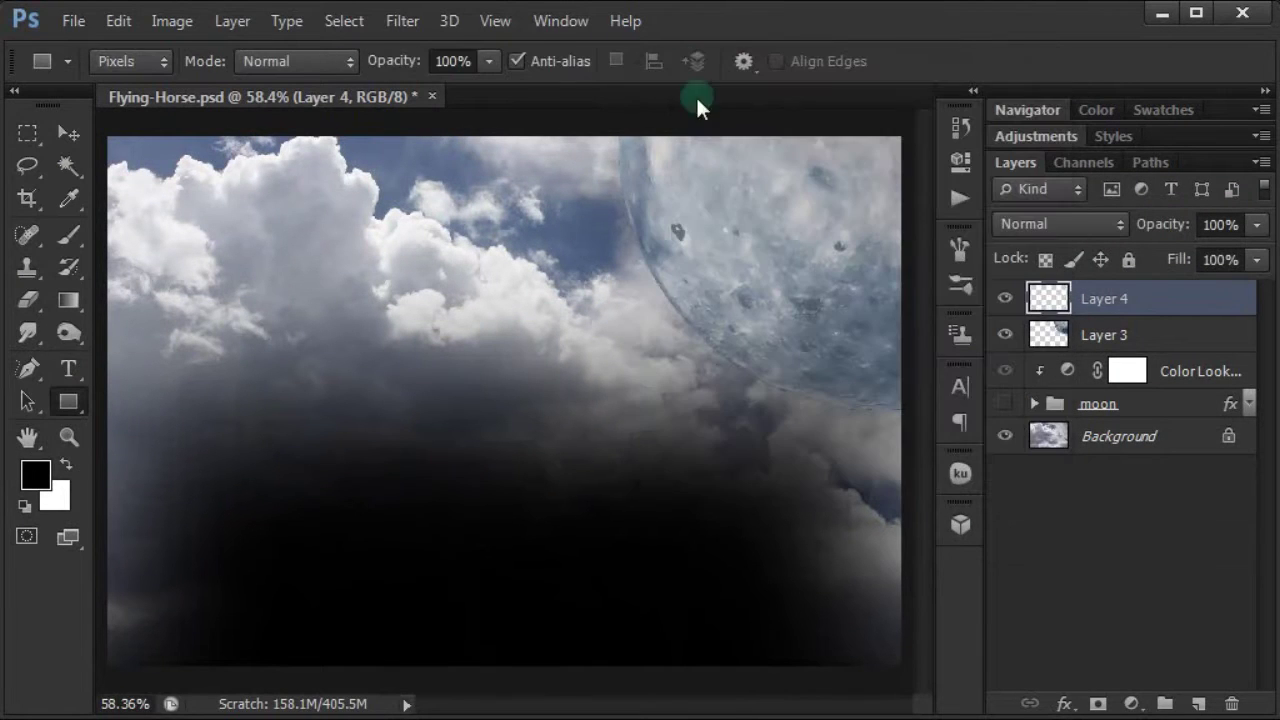
click(1040, 224)
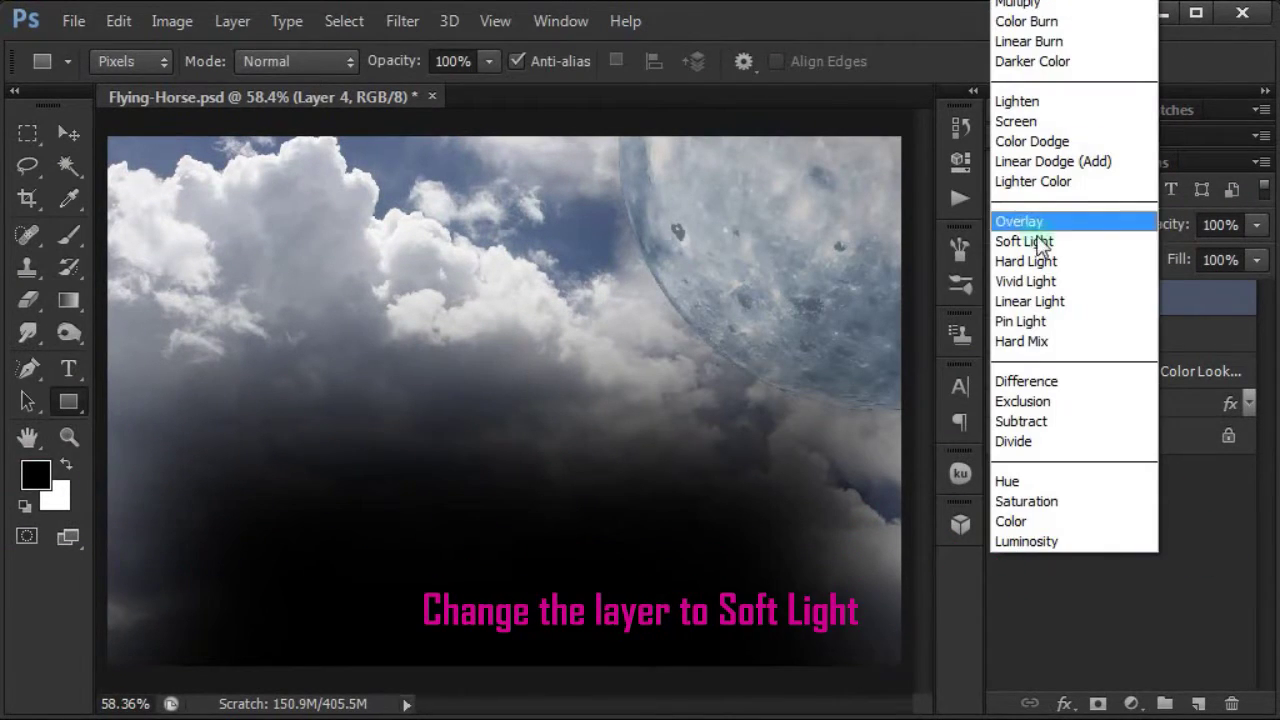
click(1020, 241)
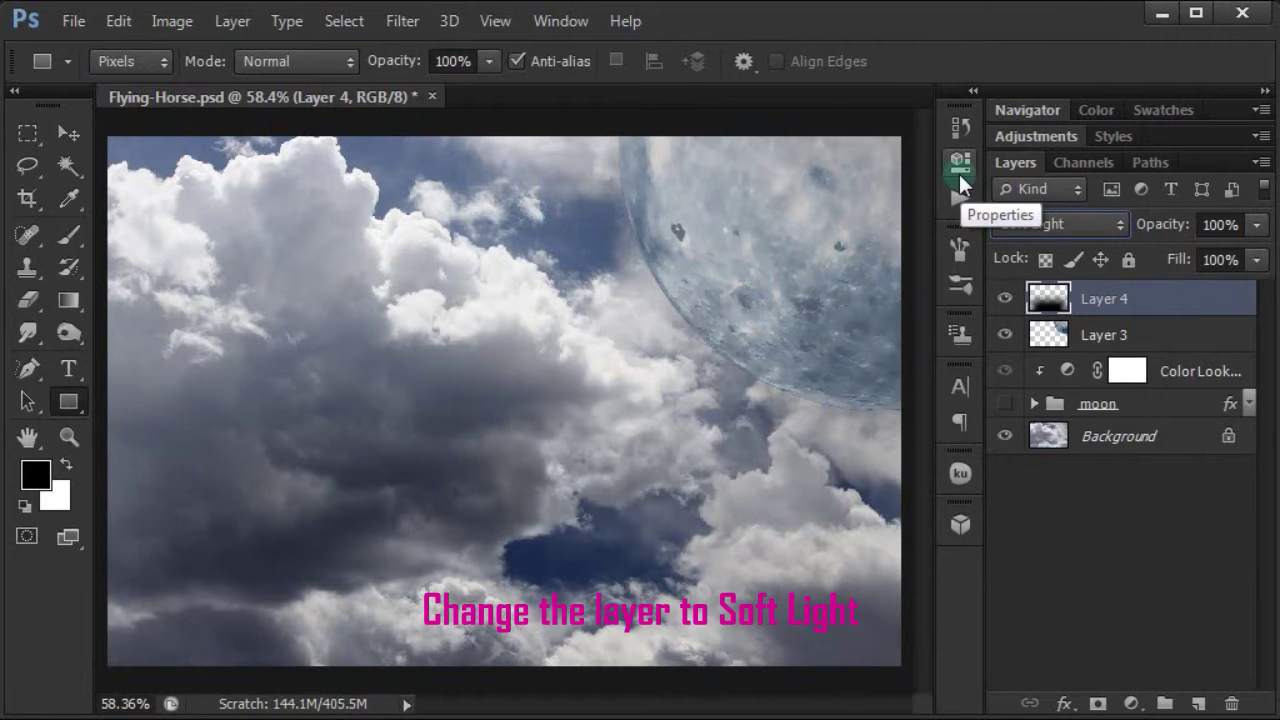
click(68, 134)
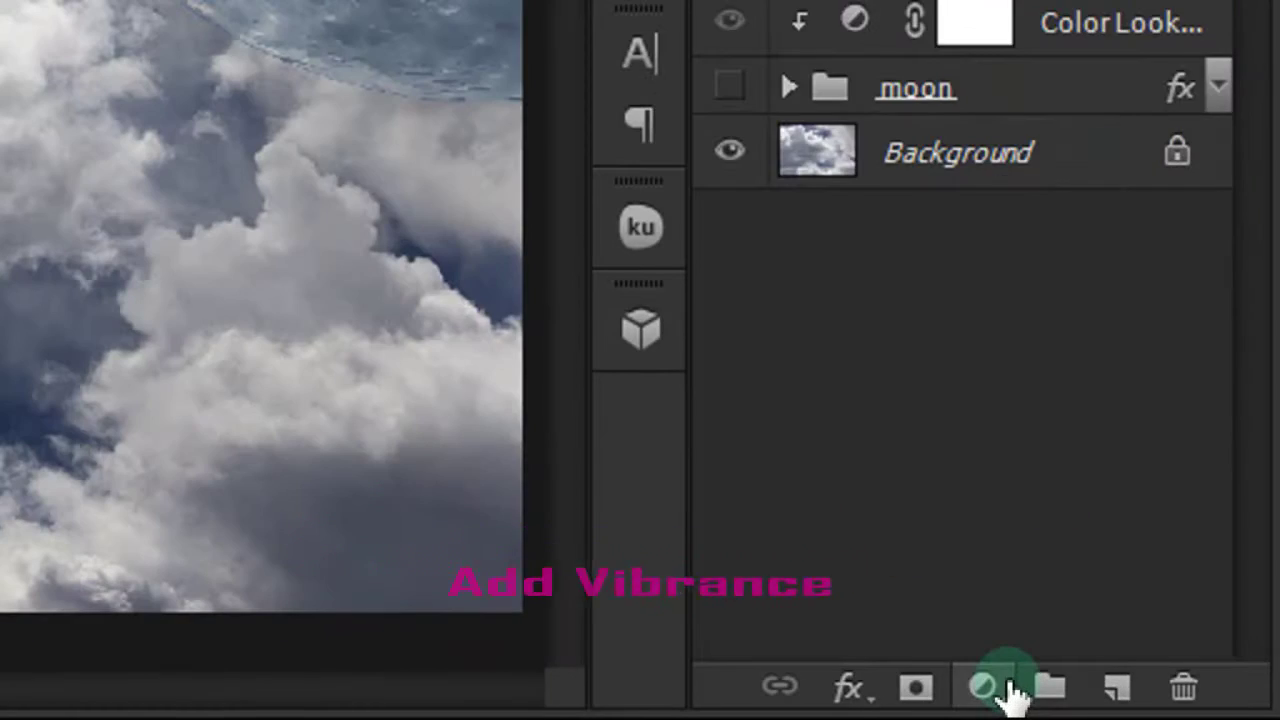
Add a Vibrance adjustment layer with vibrance -100 and saturation +100
click(1140, 703)
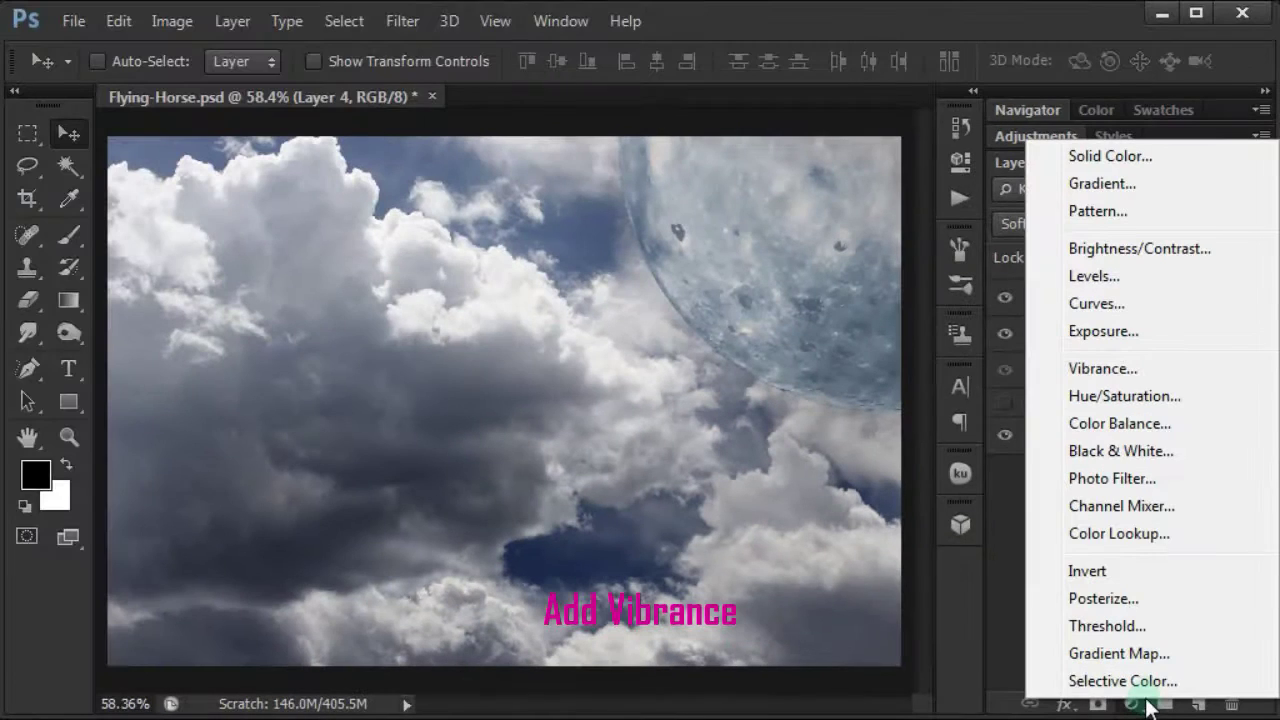
click(1207, 371)
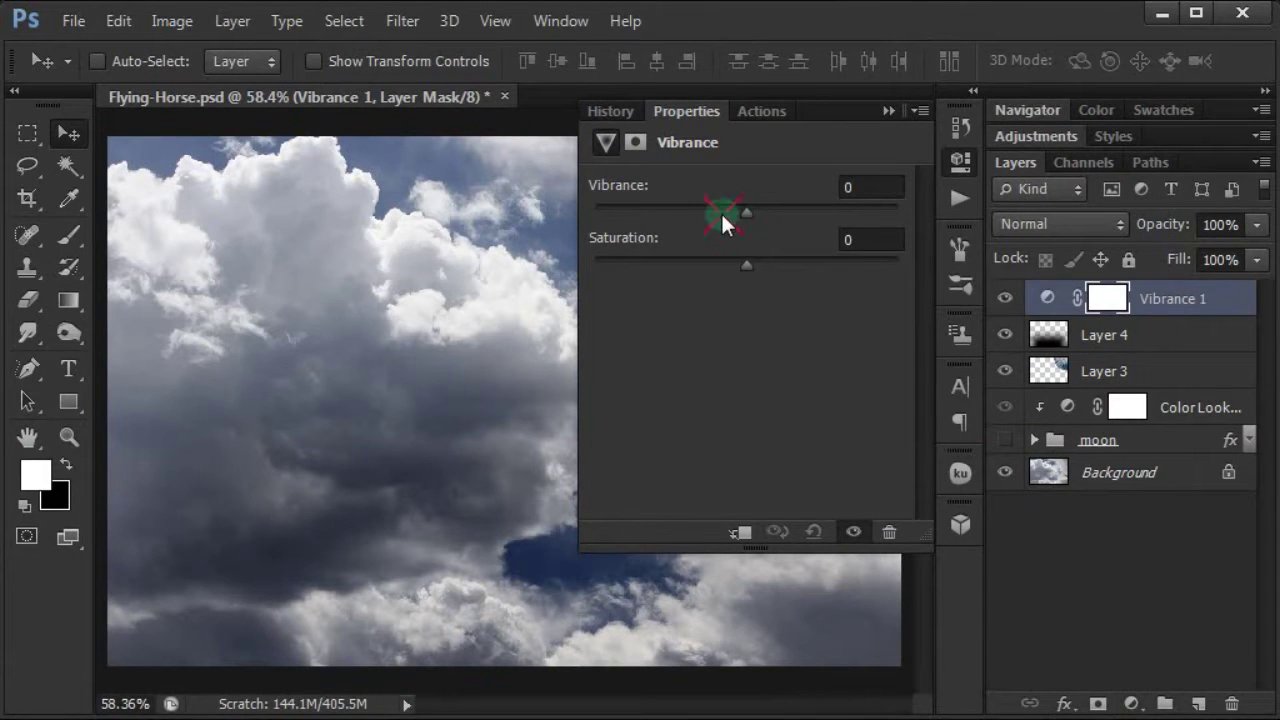
drag(741, 211, 576, 216)
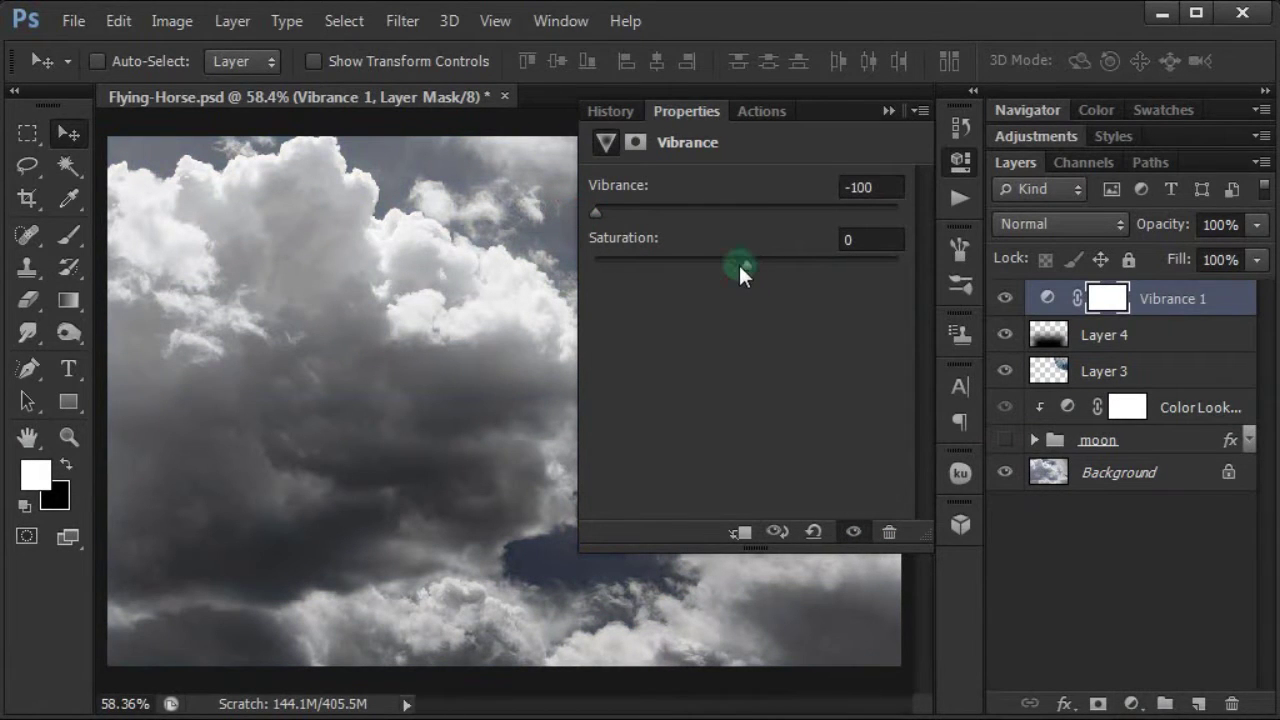
drag(740, 268, 948, 287)
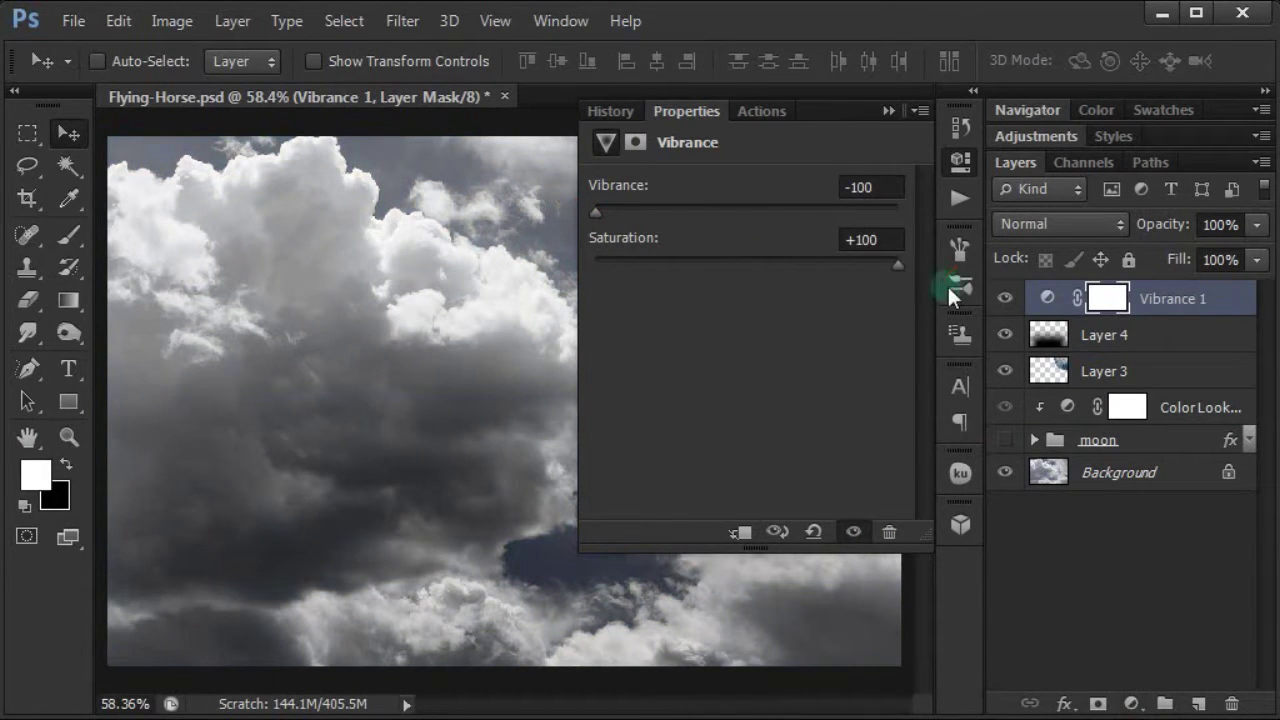
click(889, 111)
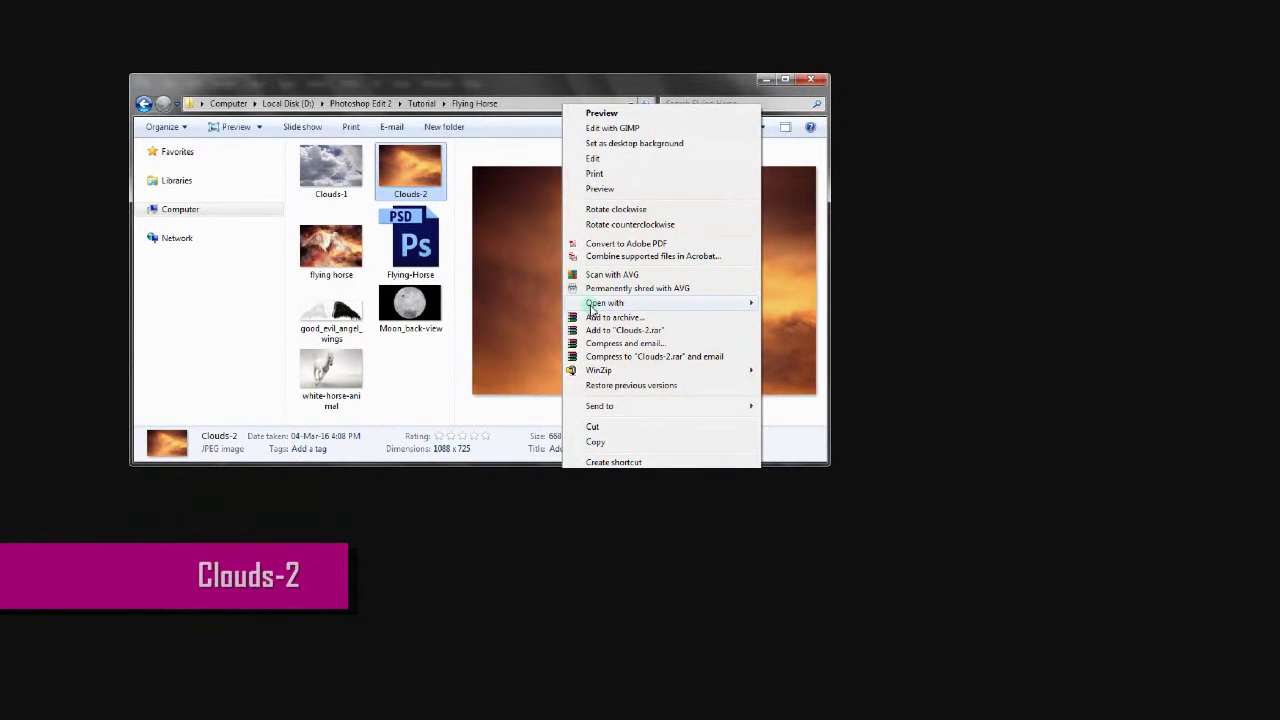
Open Clouds-2 from Explorer with Adobe Photoshop CS6
mouse_move(605, 303)
click(513, 303)
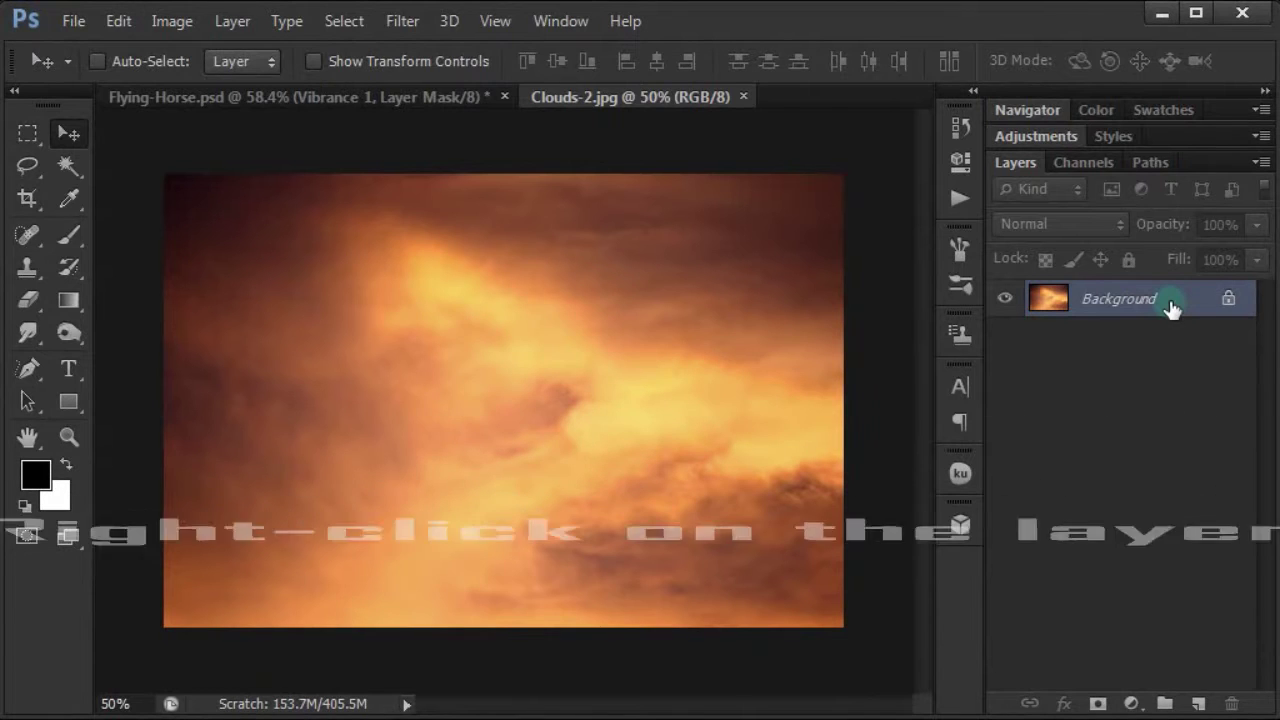
Duplicate the Clouds-2 Background layer into Flying-Horse.psd as a layer named clouds-2
right_click(1172, 309)
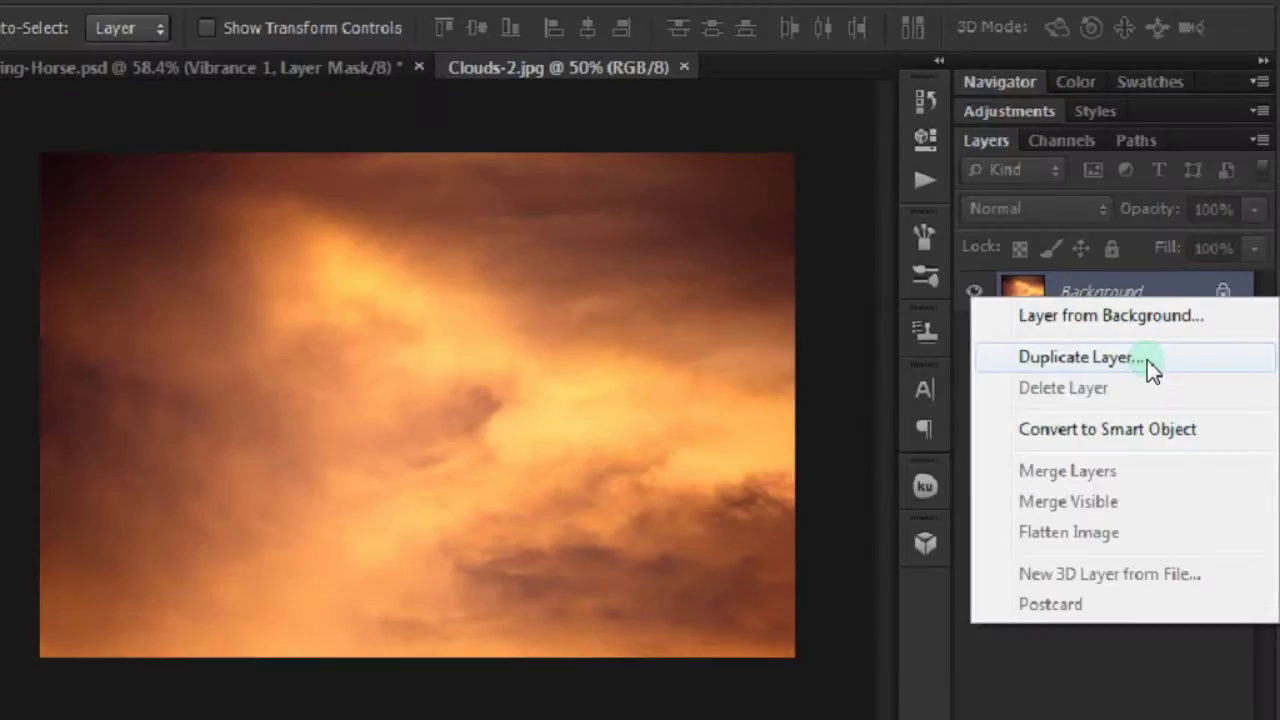
click(1045, 372)
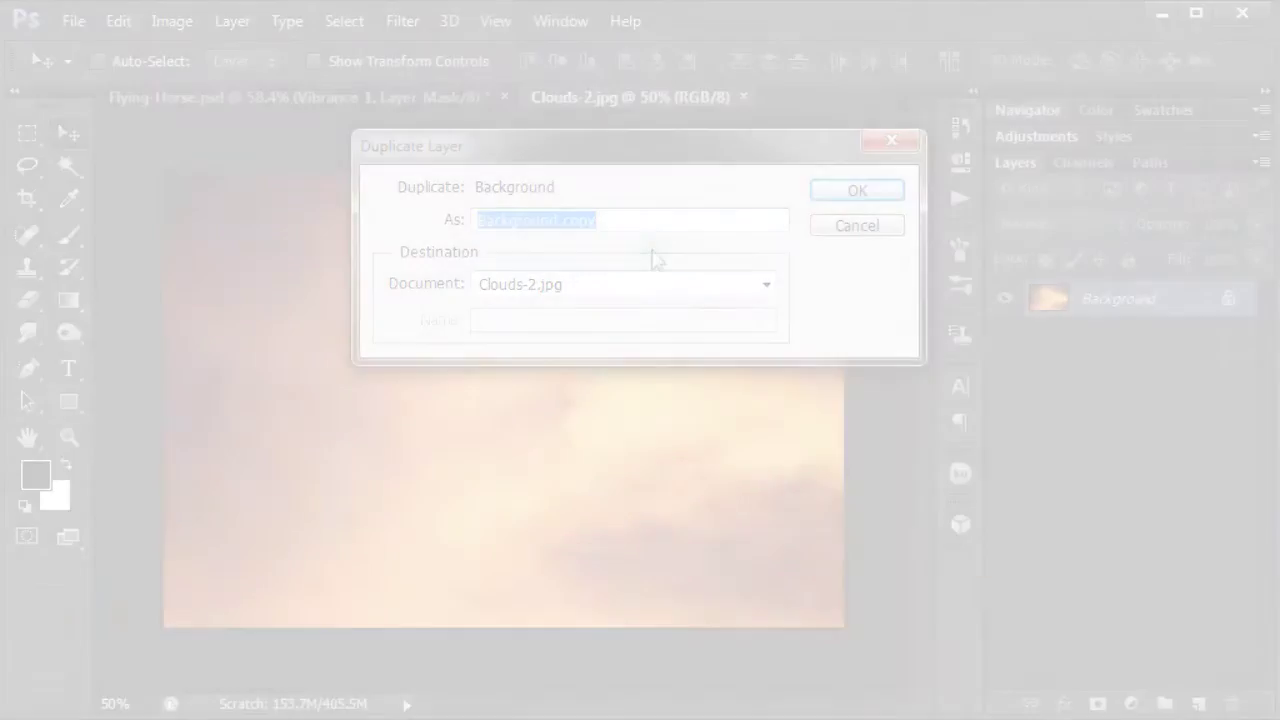
click(681, 286)
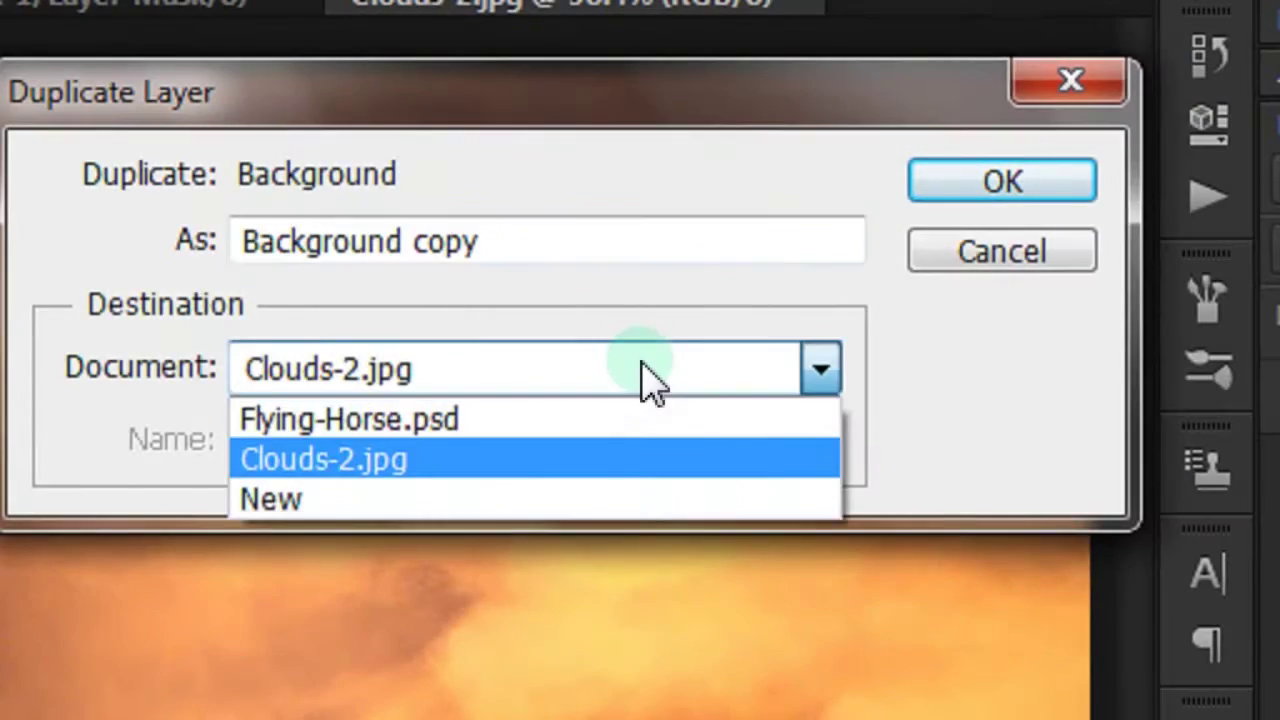
click(637, 440)
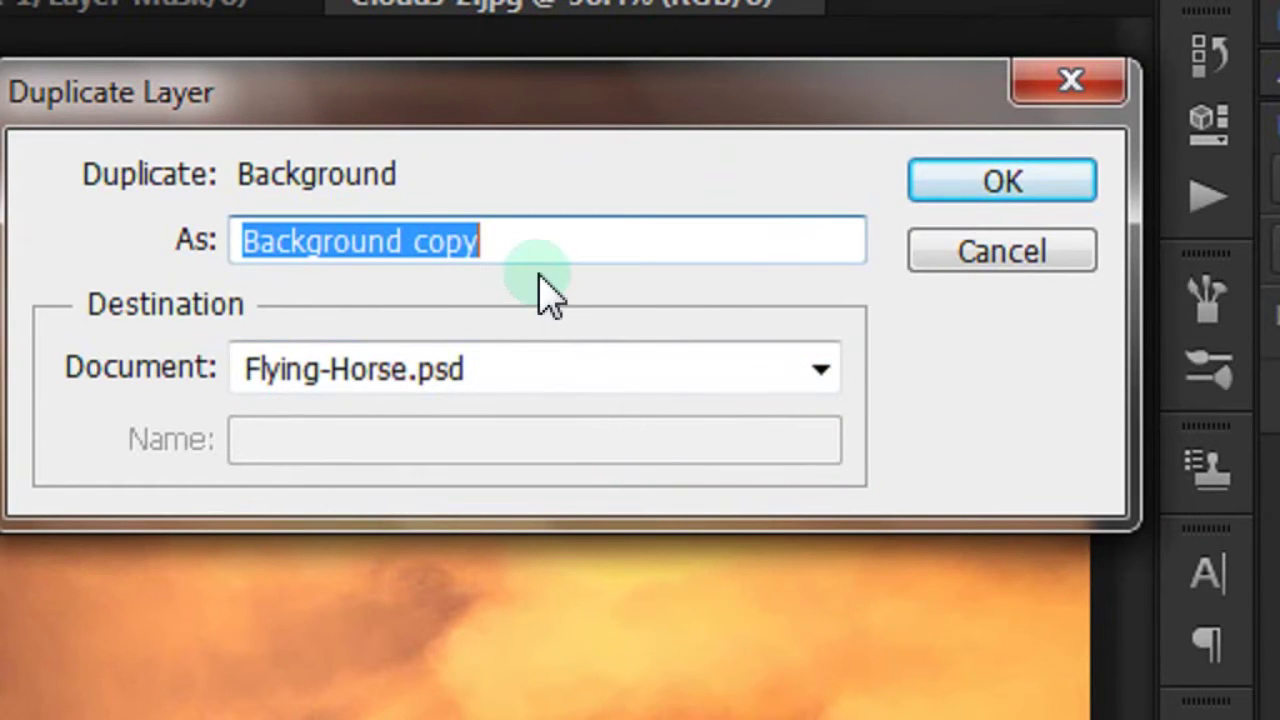
text(clouds-2)
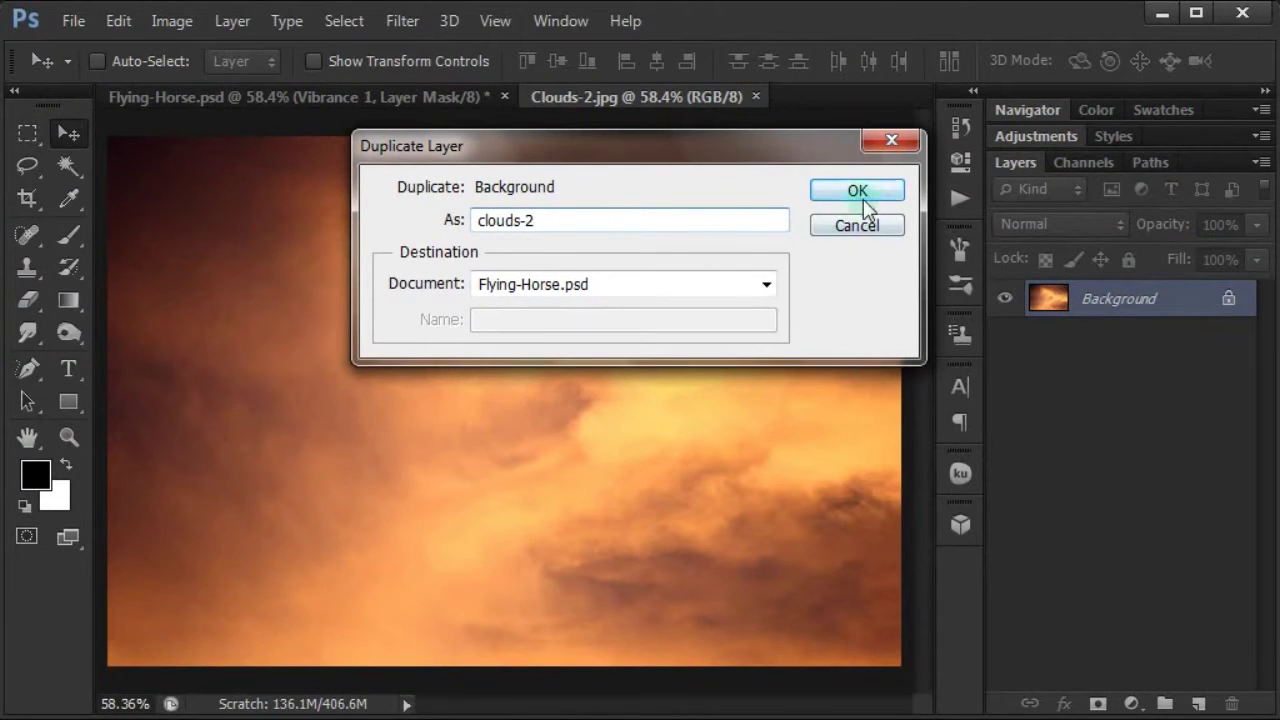
click(860, 191)
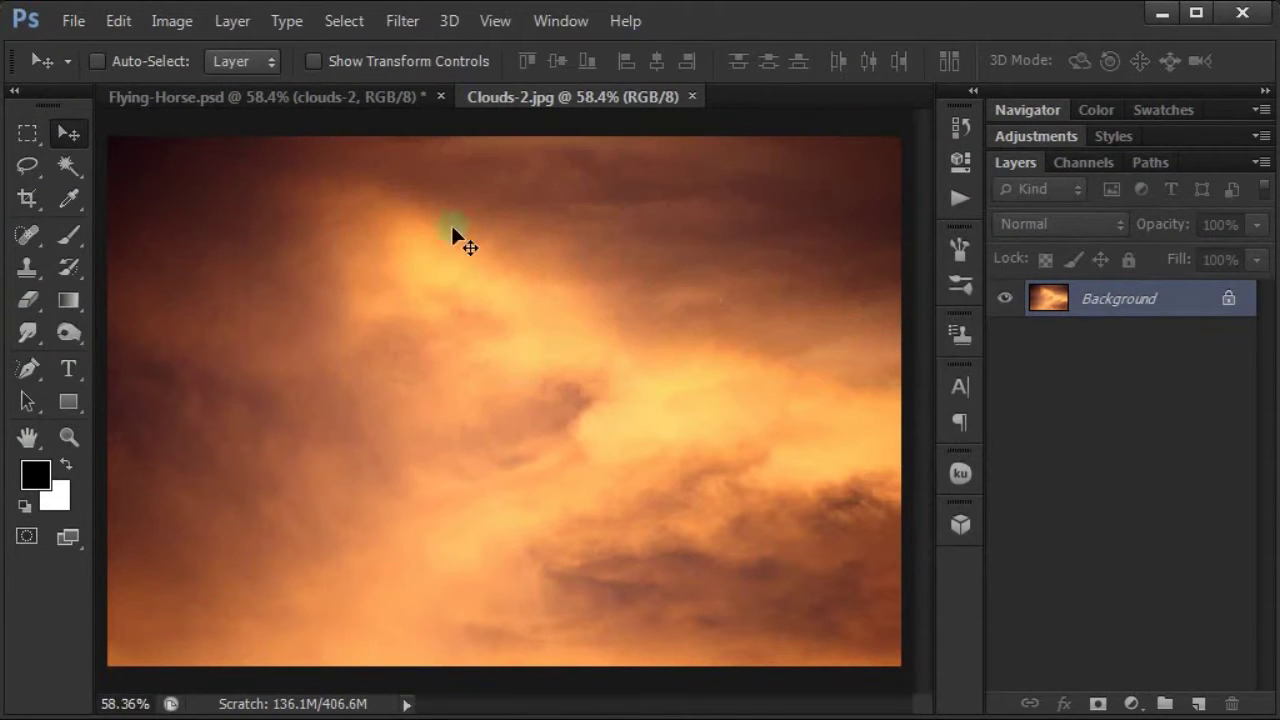
Close Clouds-2.jpg and set the clouds-2 layer's blend mode to Hard Light
click(353, 95)
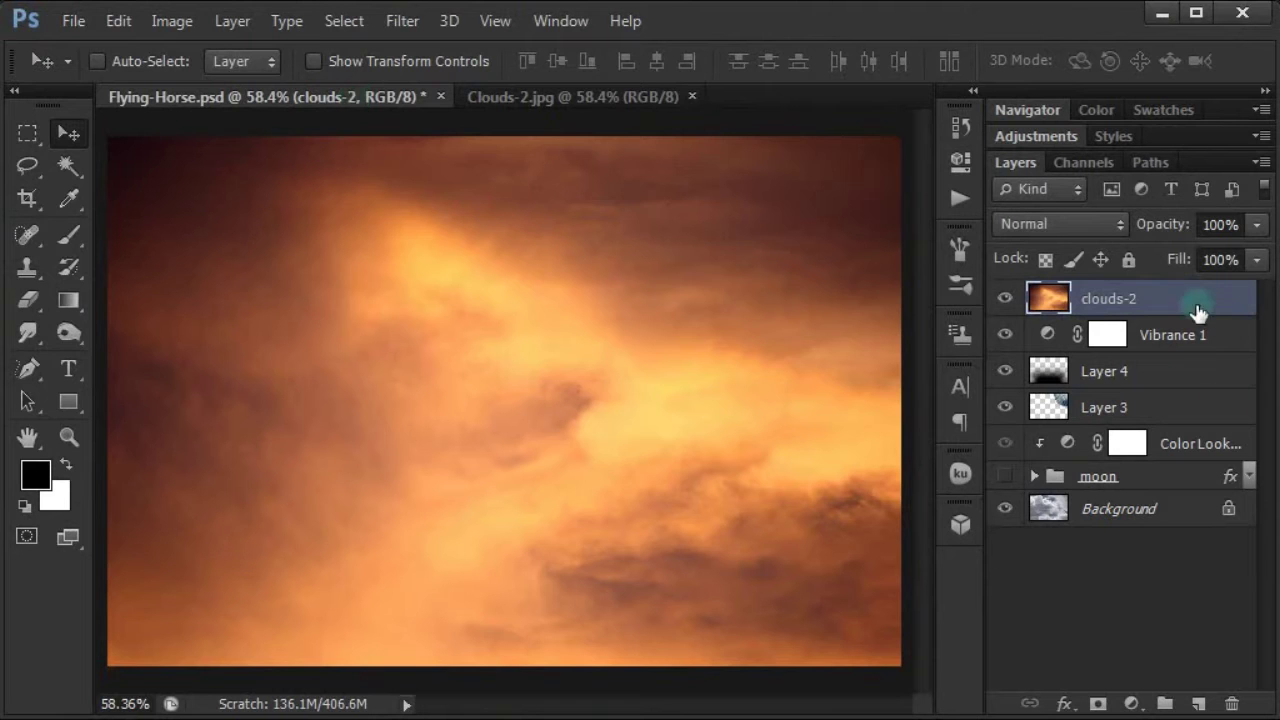
click(583, 99)
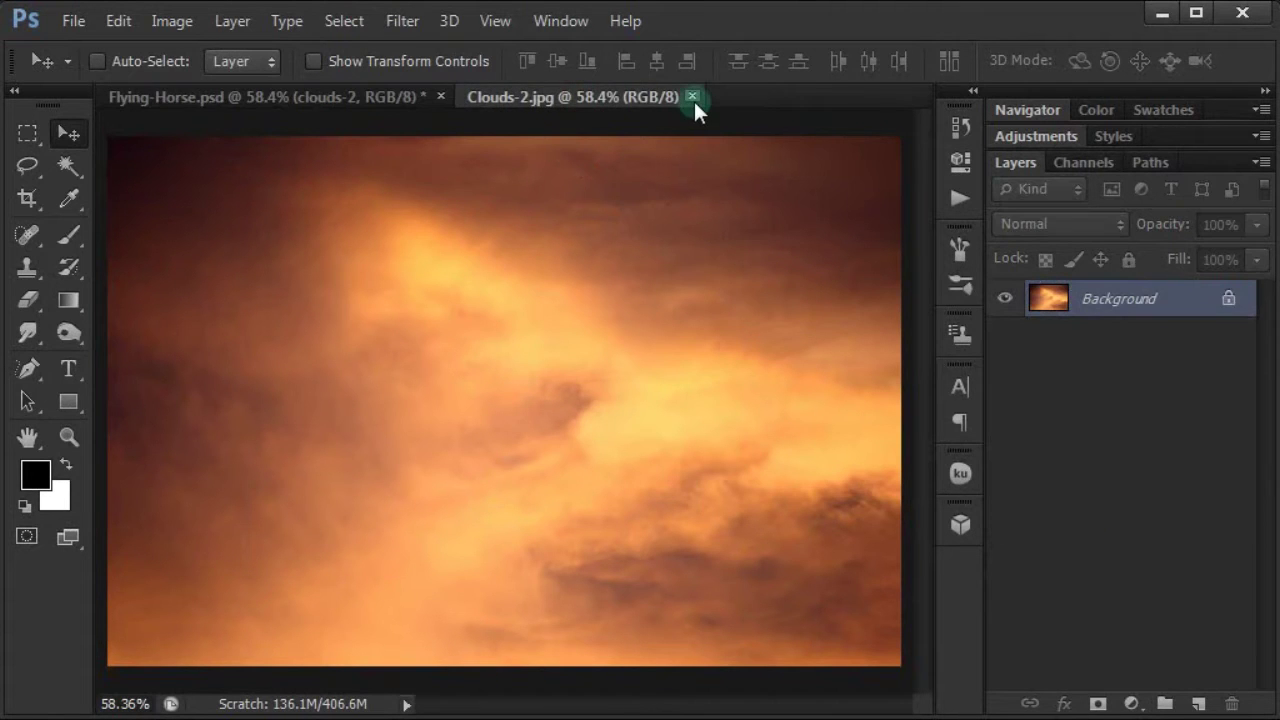
click(693, 99)
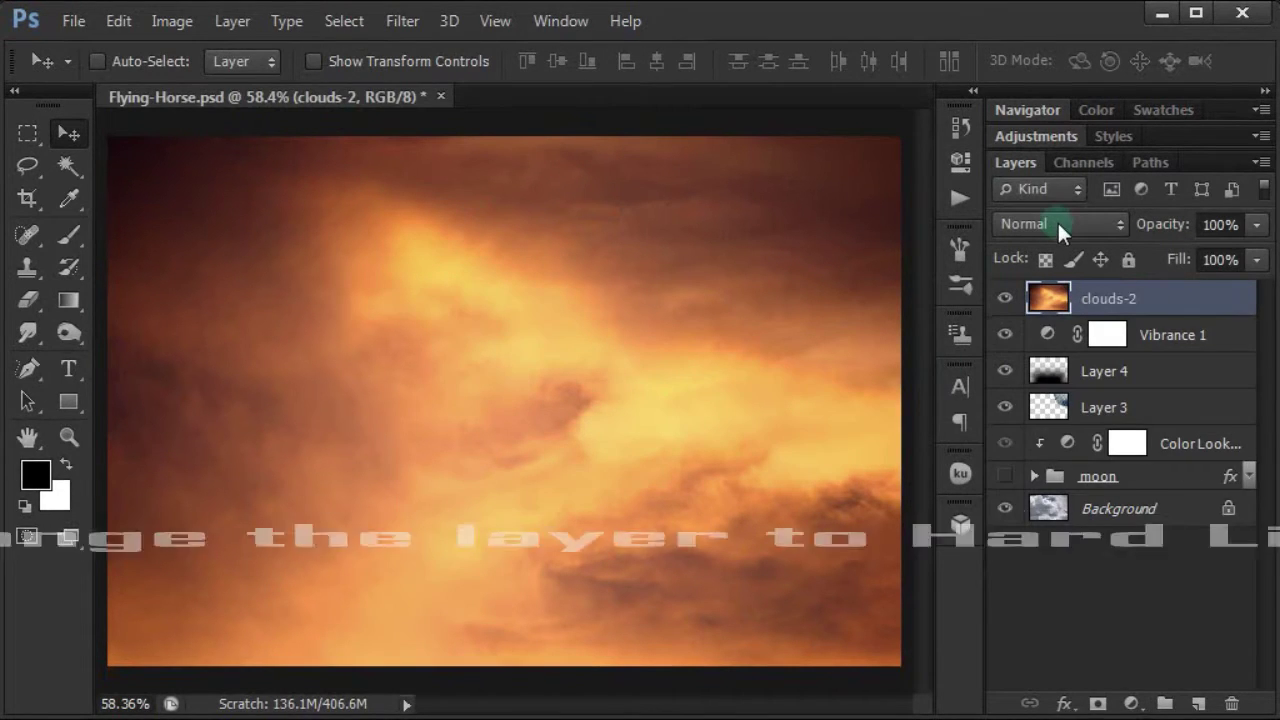
click(1057, 222)
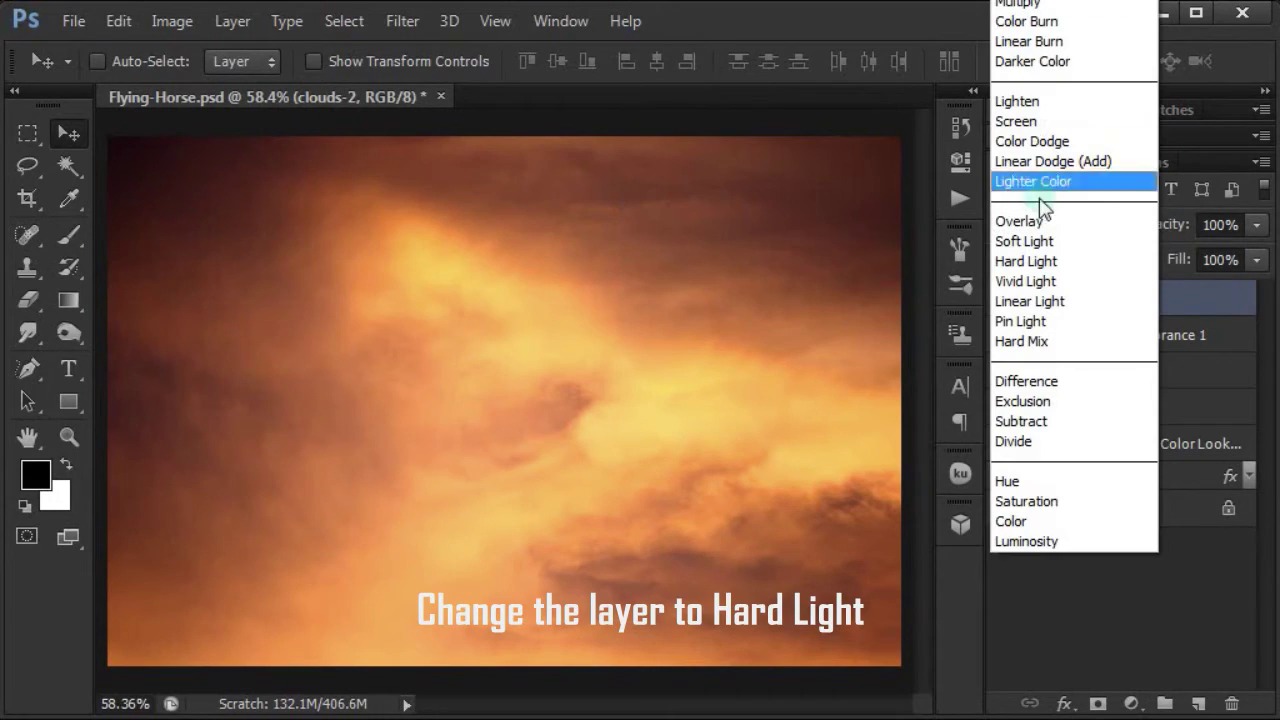
click(1050, 264)
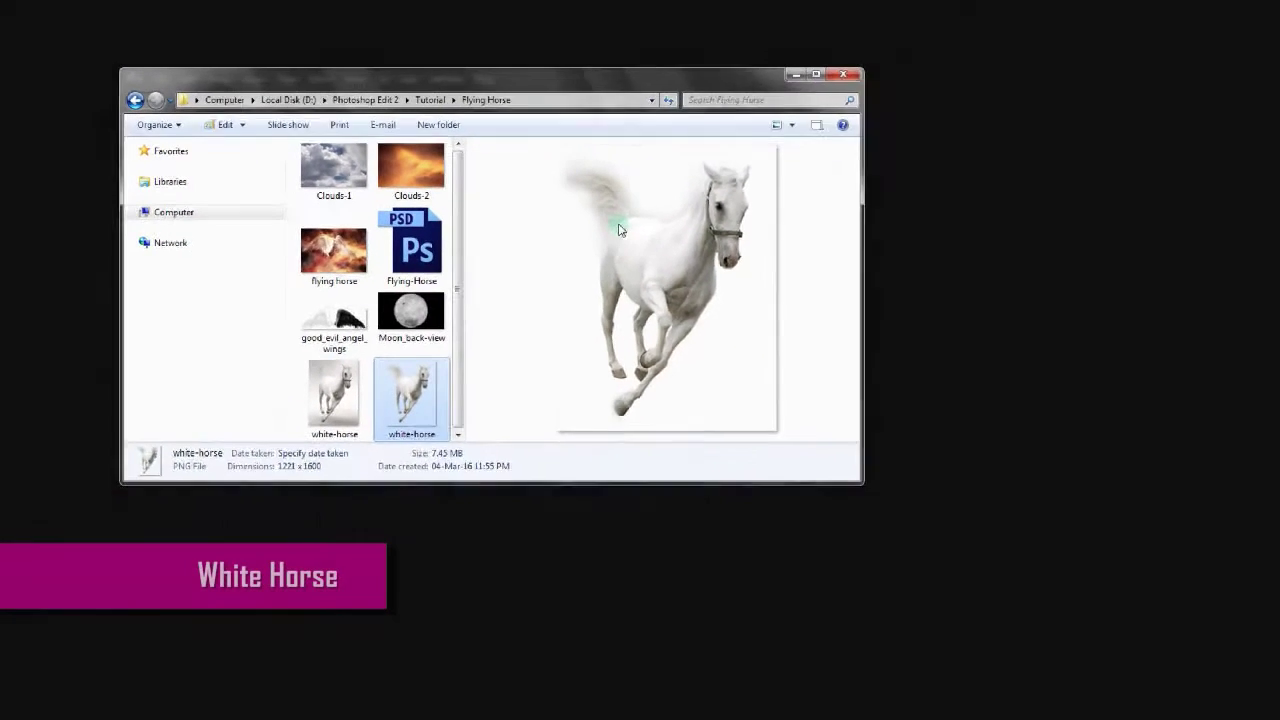
Open white-horse.png from Explorer with Adobe Photoshop CS6
right_click(870, 362)
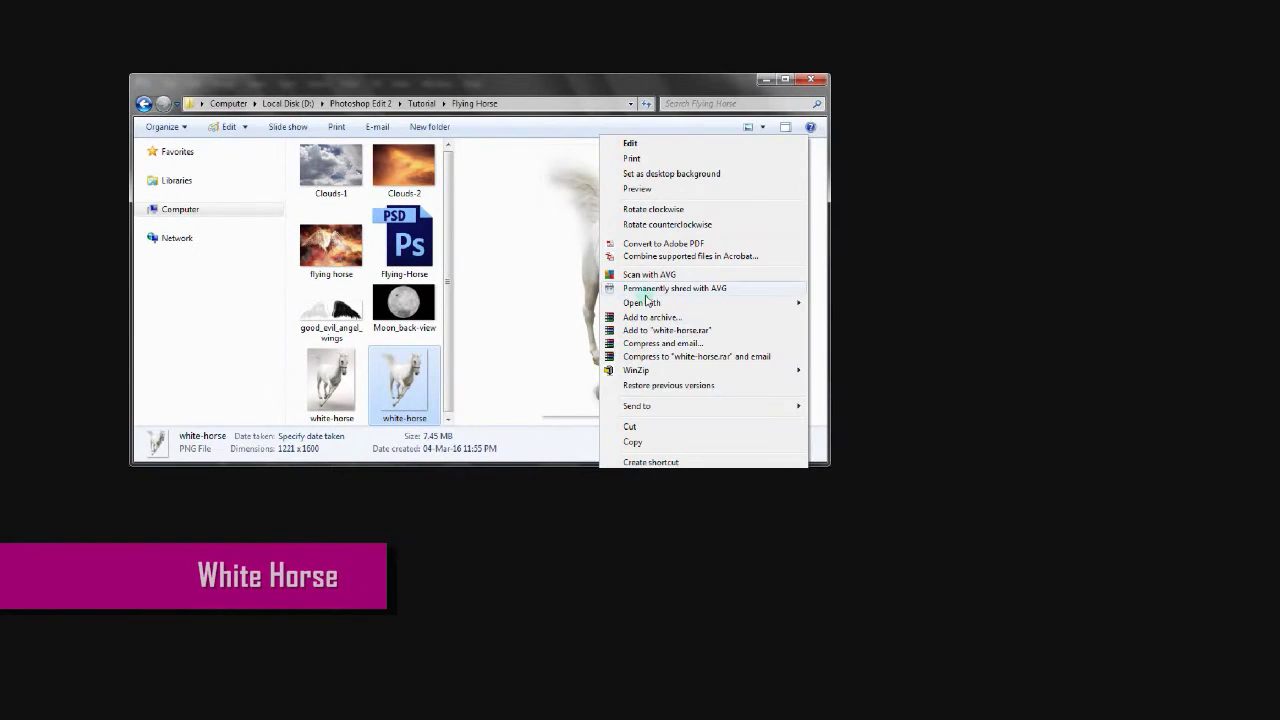
mouse_move(660, 302)
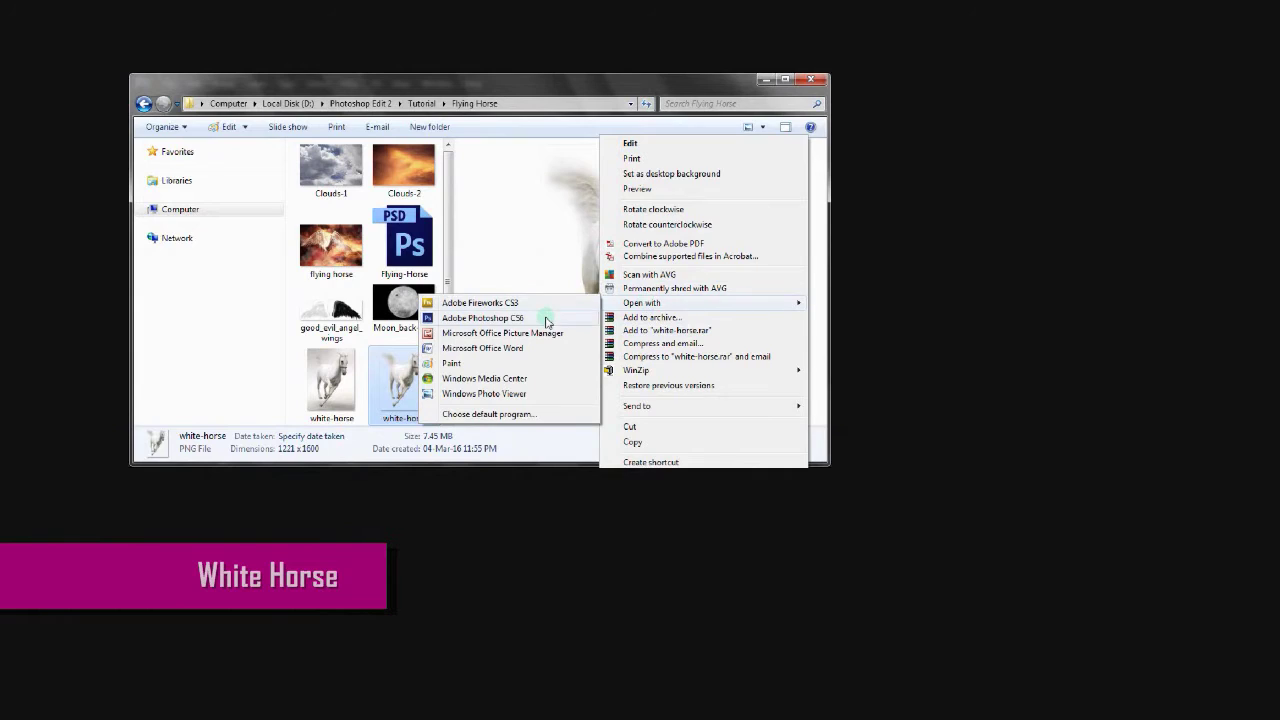
click(547, 319)
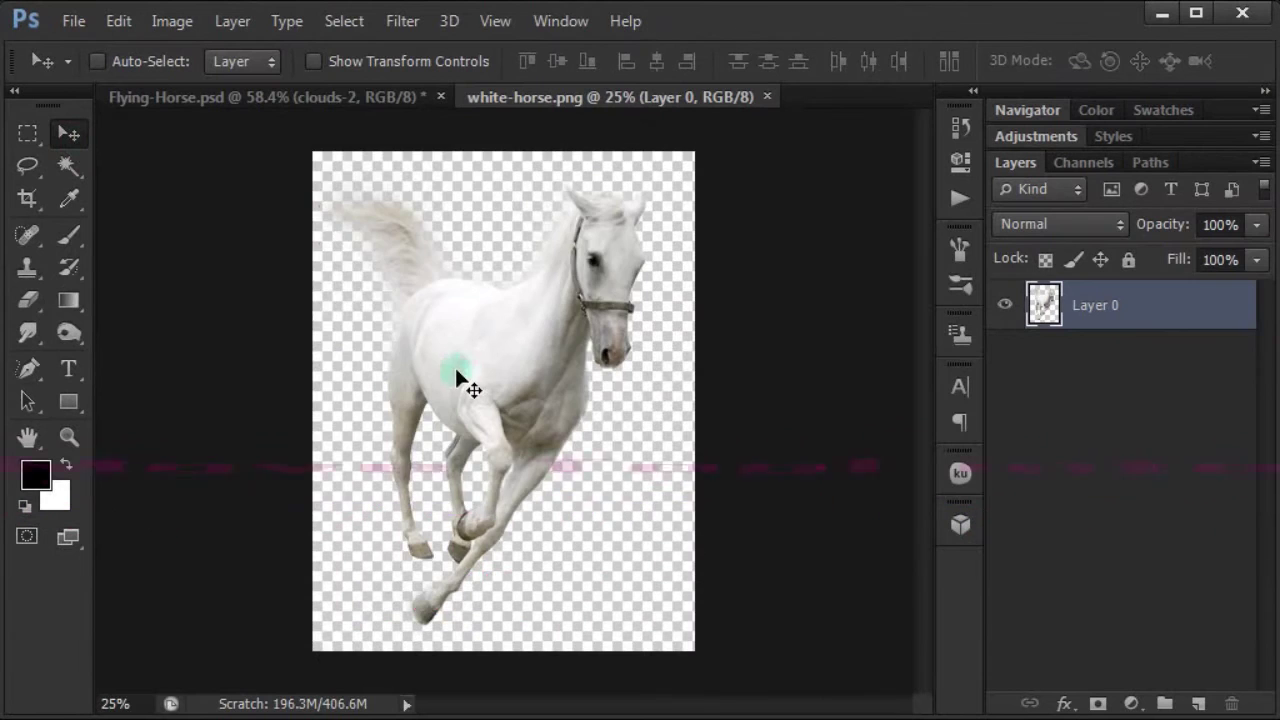
Bring the horse into Flying-Horse.psd, scale it to 33%, place it left of centre, close white-horse.png
drag(456, 372, 456, 310)
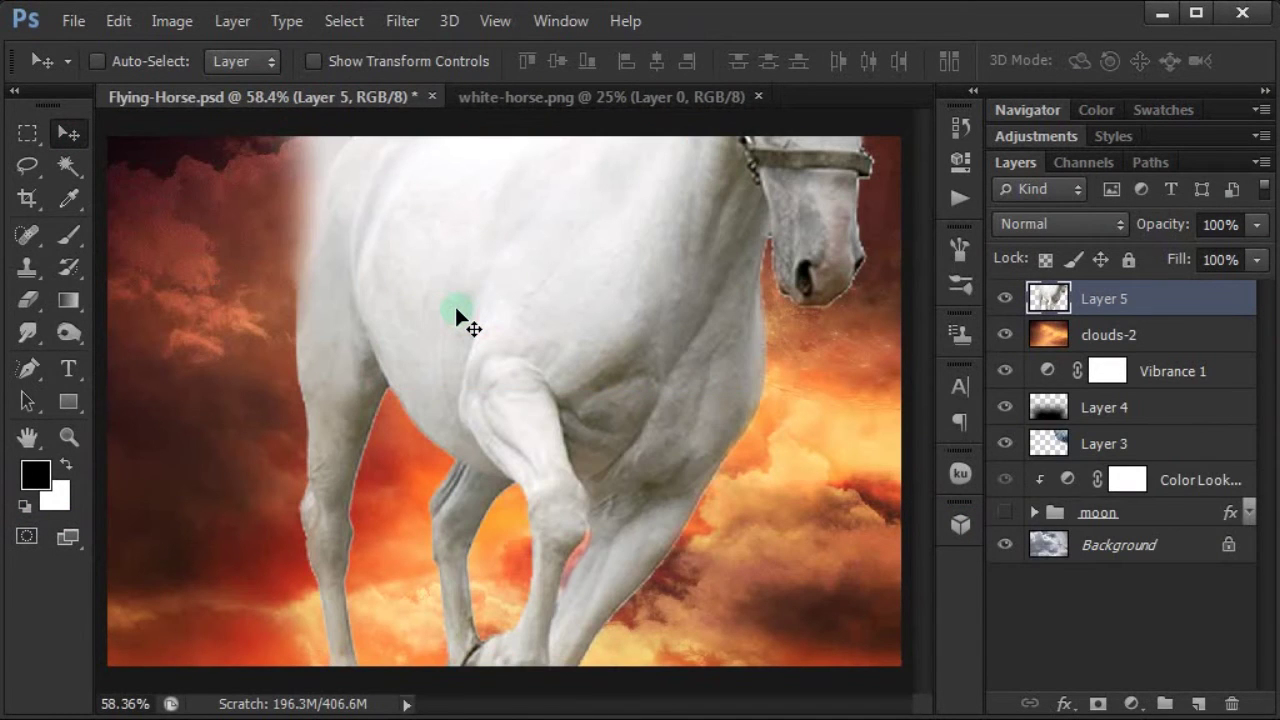
key(ctrl+t)
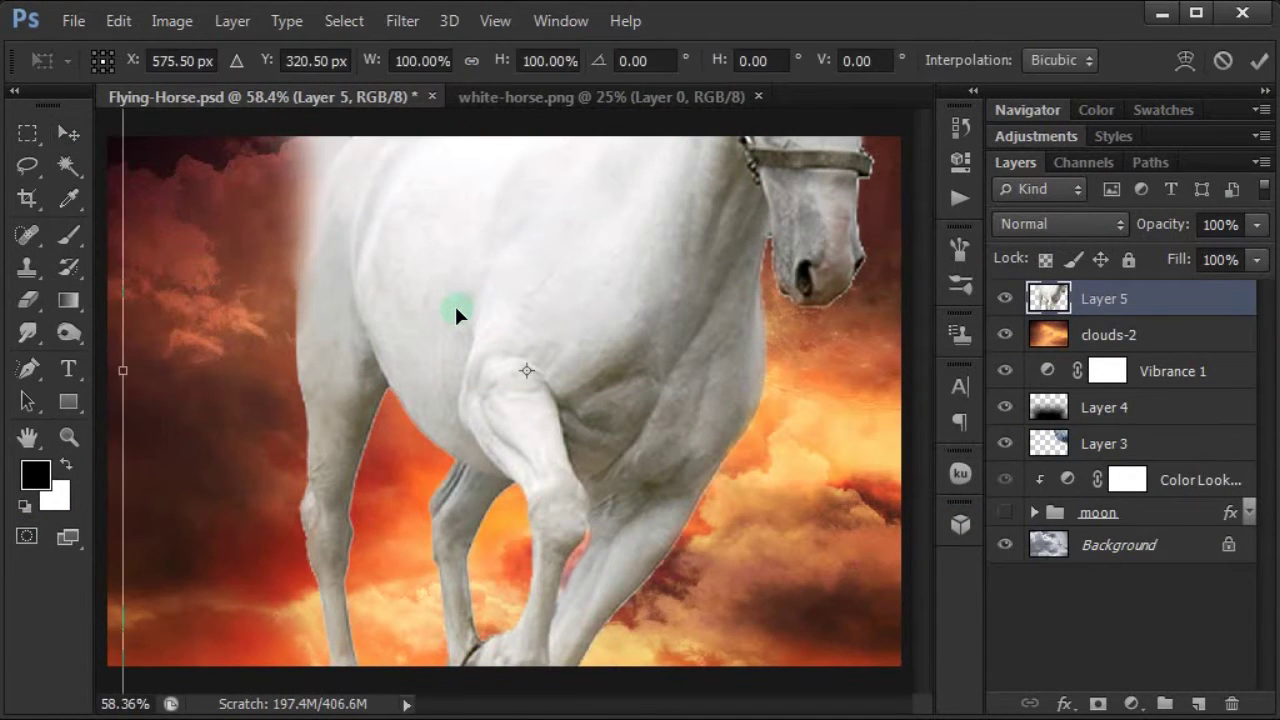
click(472, 62)
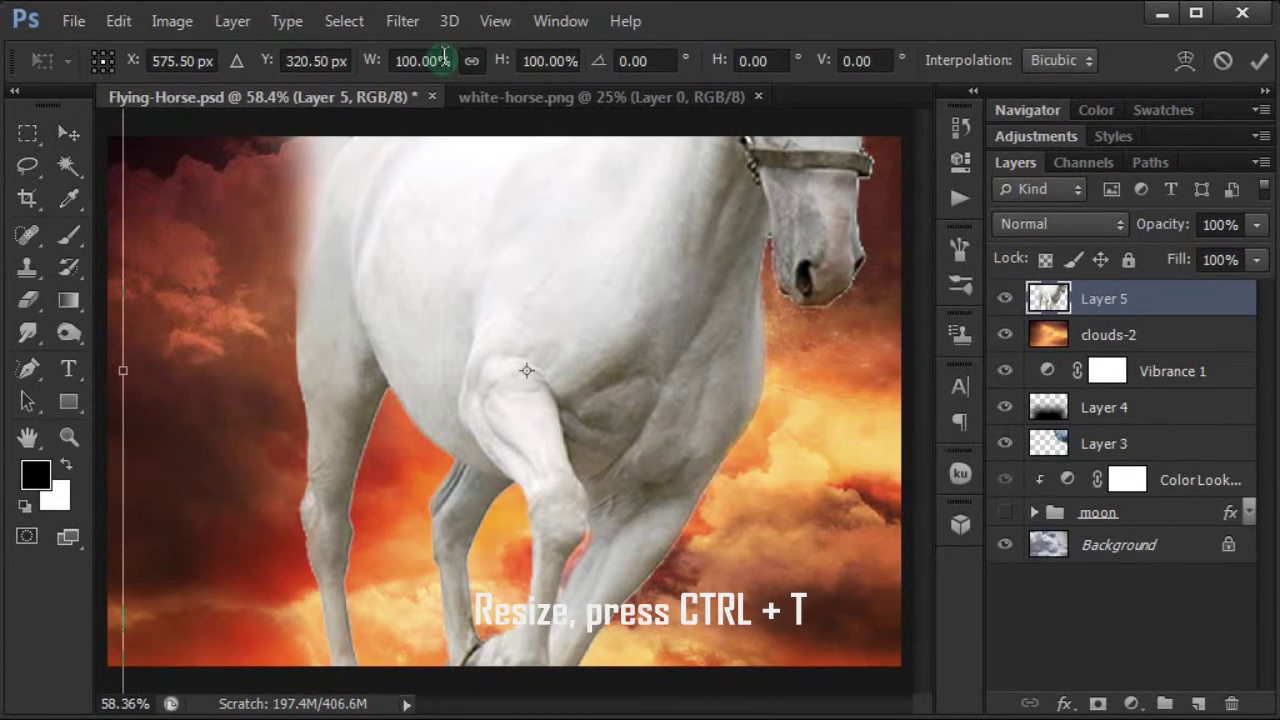
click(400, 61)
text(33)
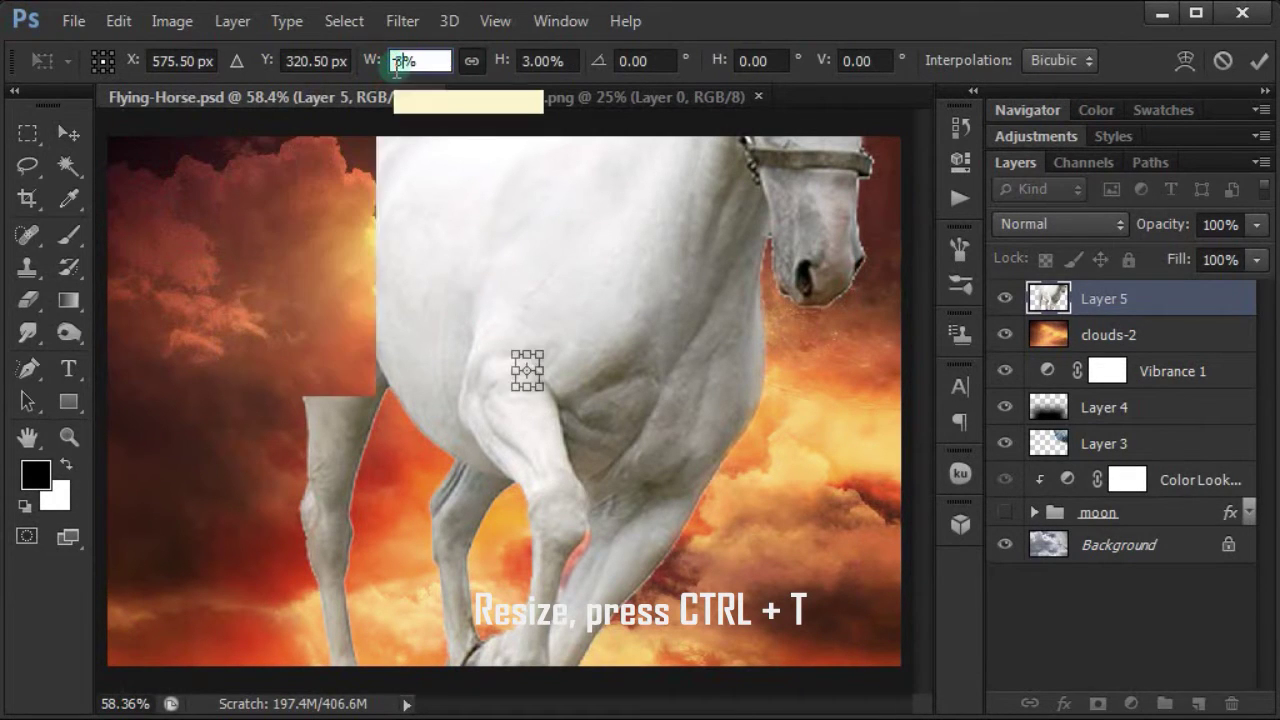
drag(527, 318, 418, 394)
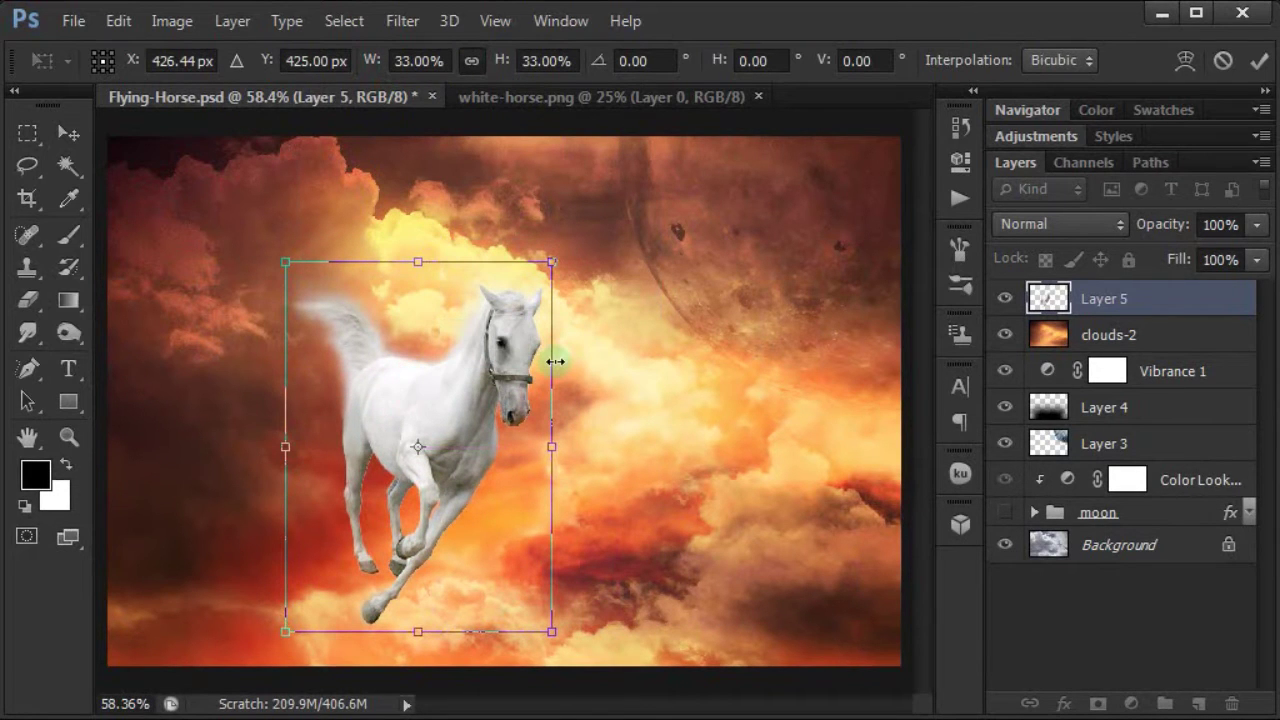
key(Return)
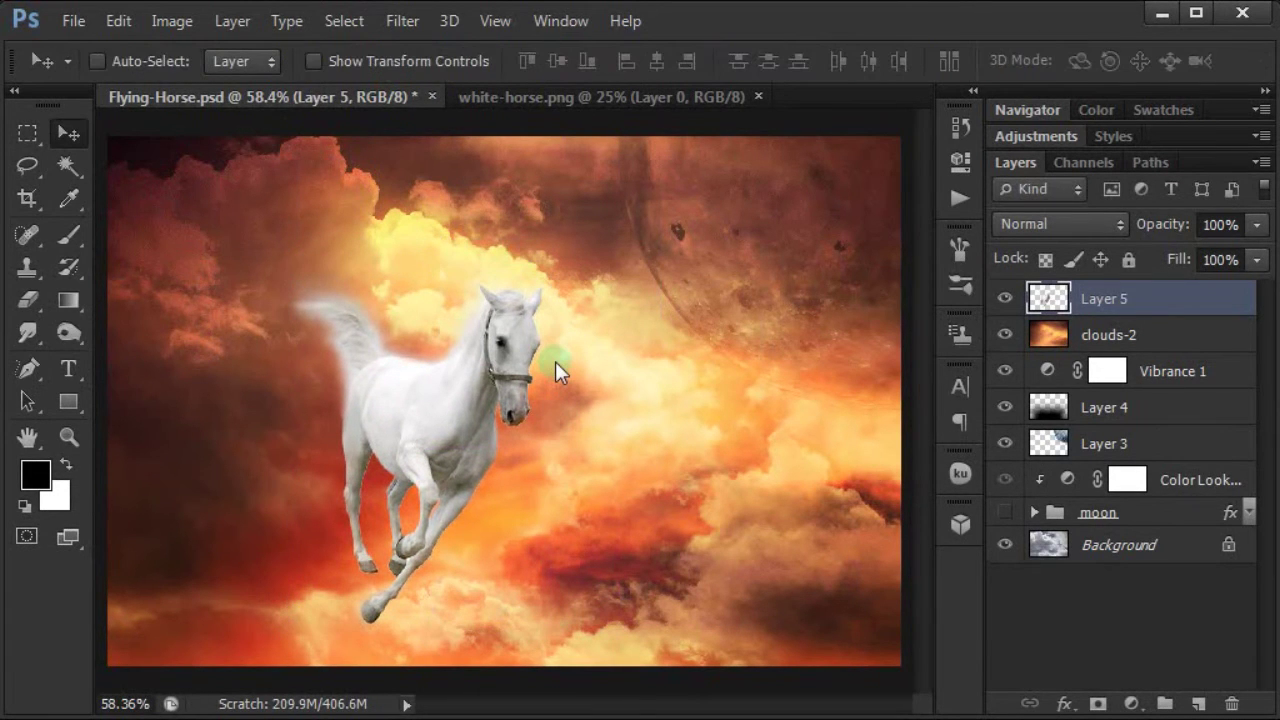
drag(452, 403, 460, 398)
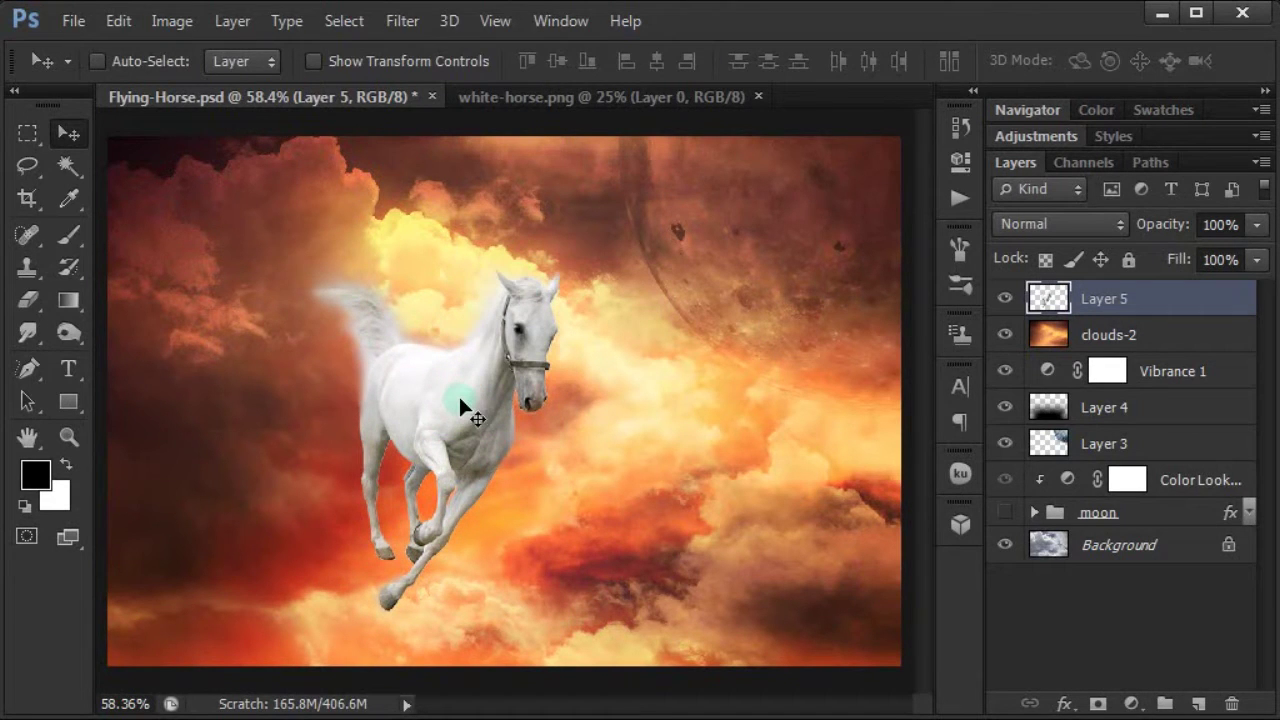
click(583, 96)
click(759, 96)
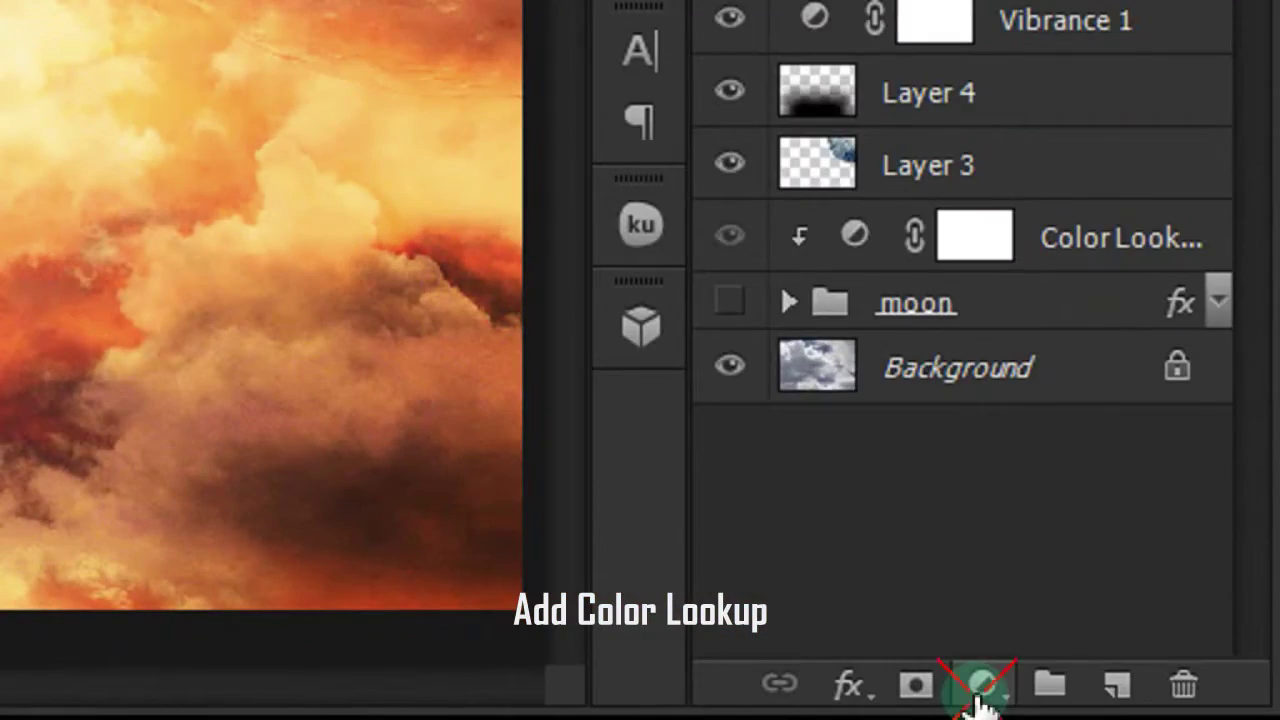
Add a Crisp_Warm.look Color Lookup, clipped to the horse's Layer 5, in Multiply mode
click(978, 692)
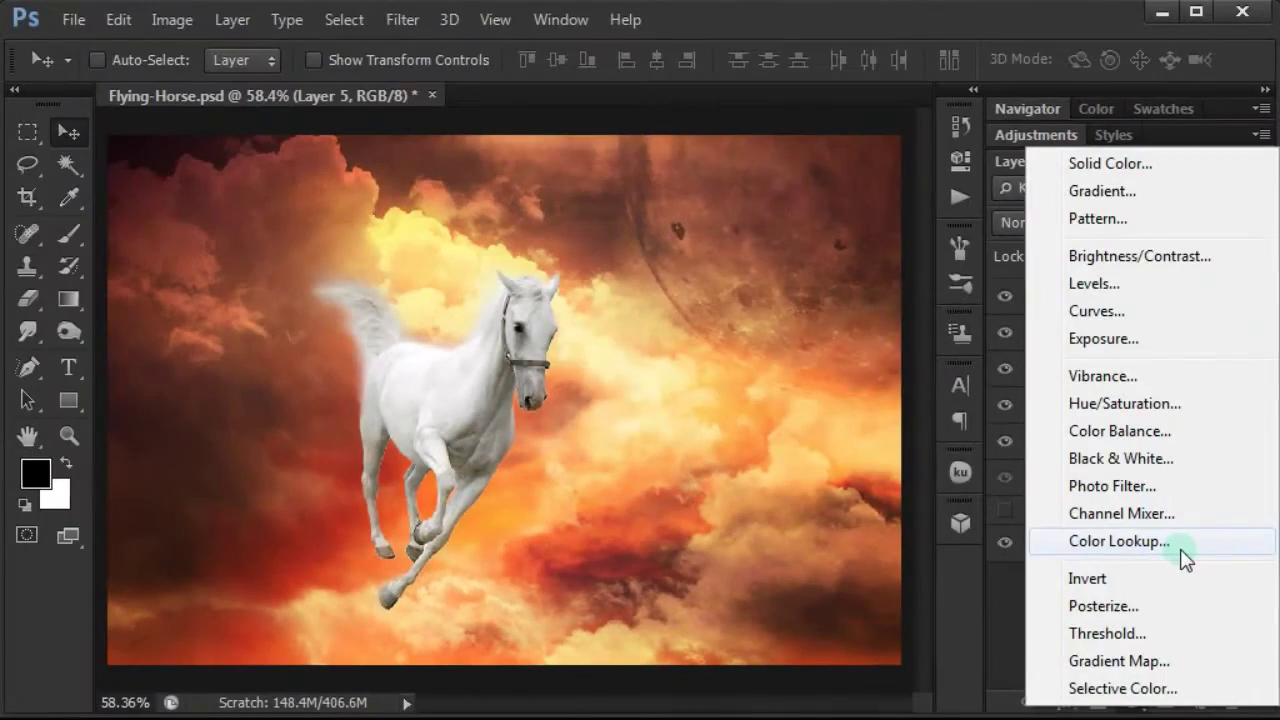
click(1181, 549)
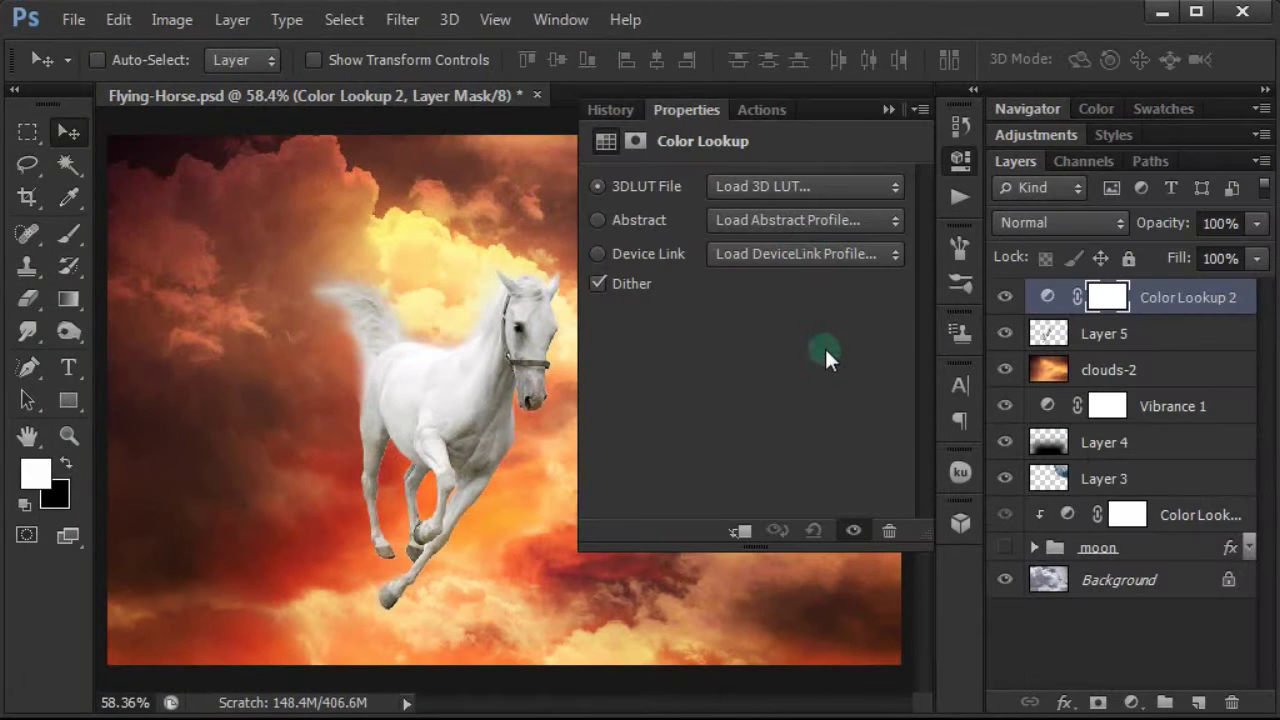
click(811, 186)
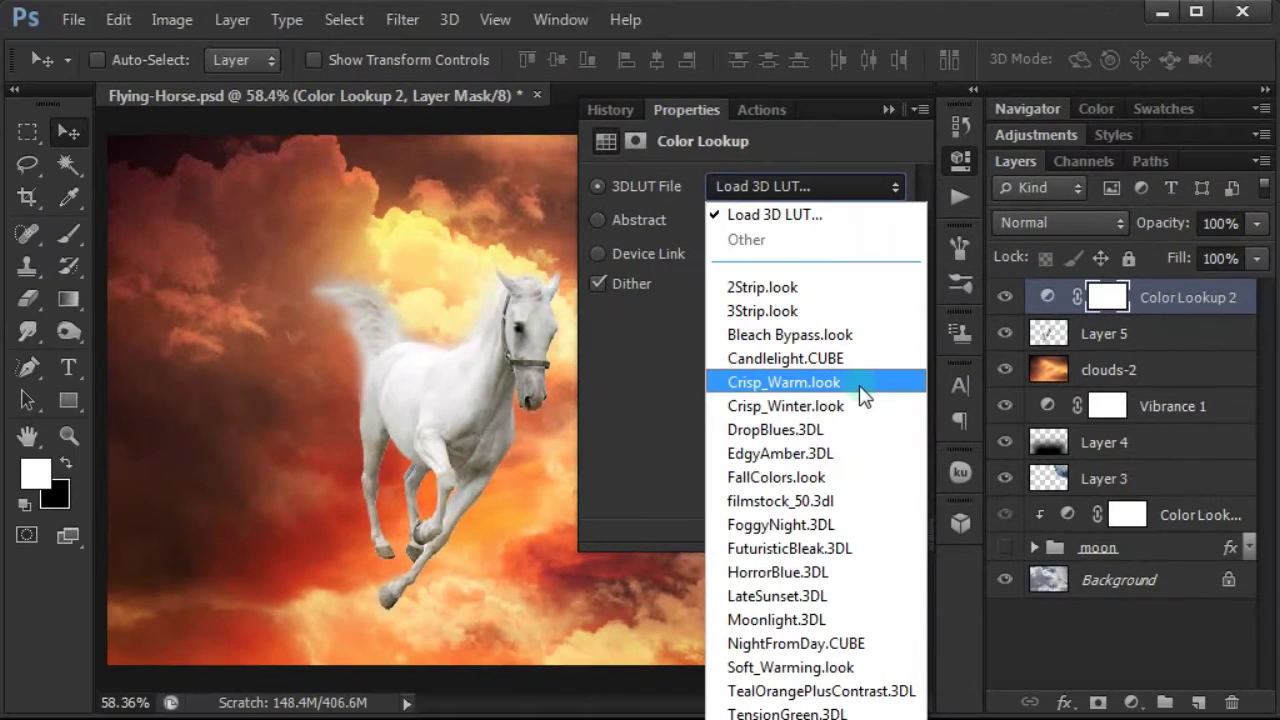
click(863, 385)
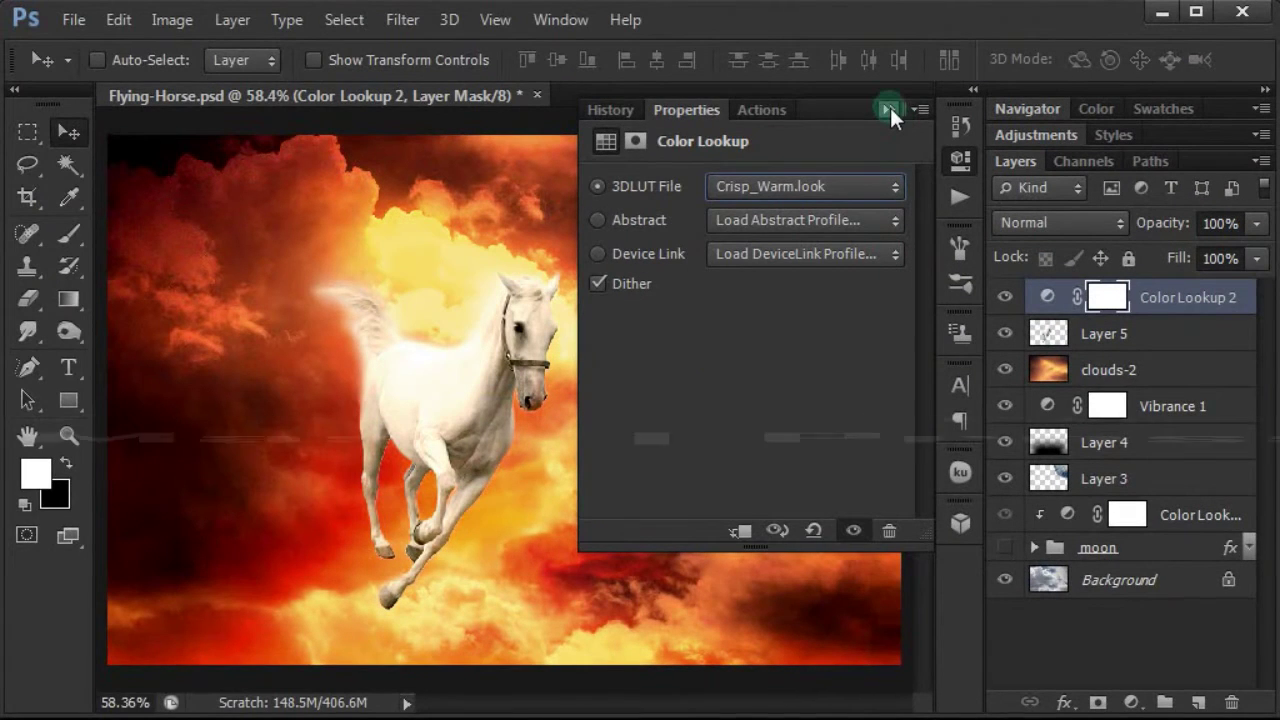
click(889, 108)
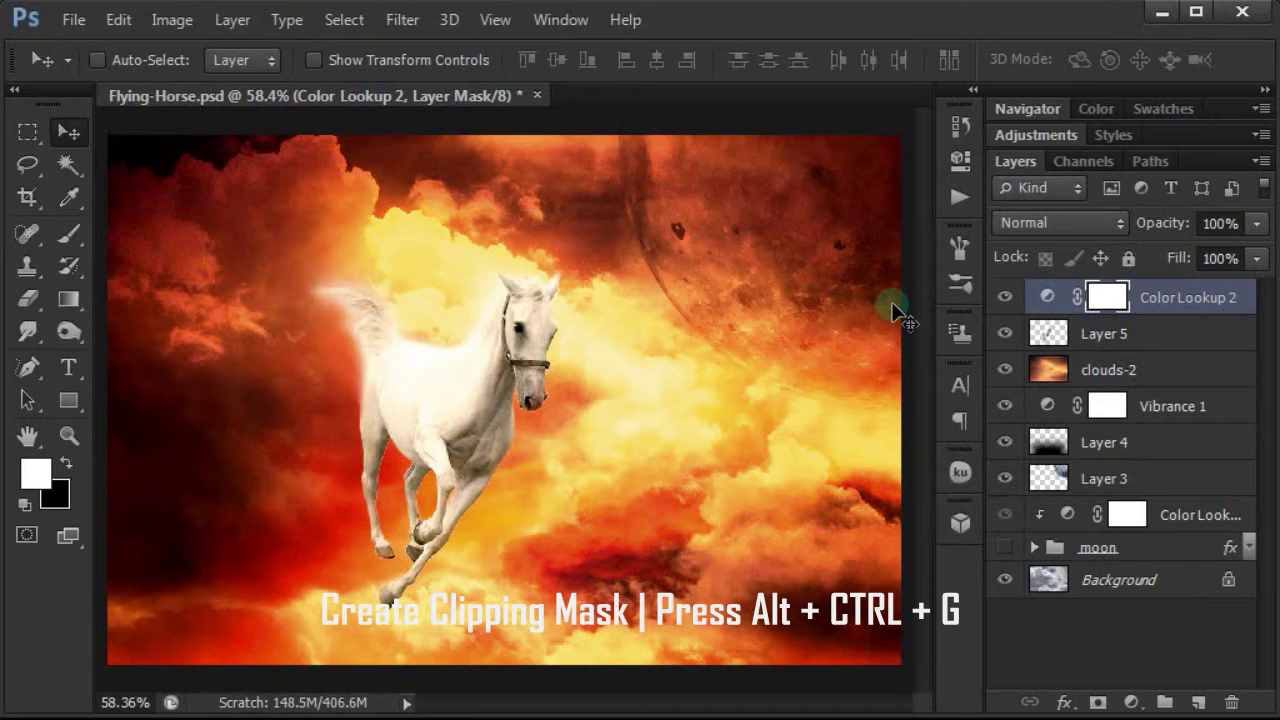
key(ctrl+alt+g)
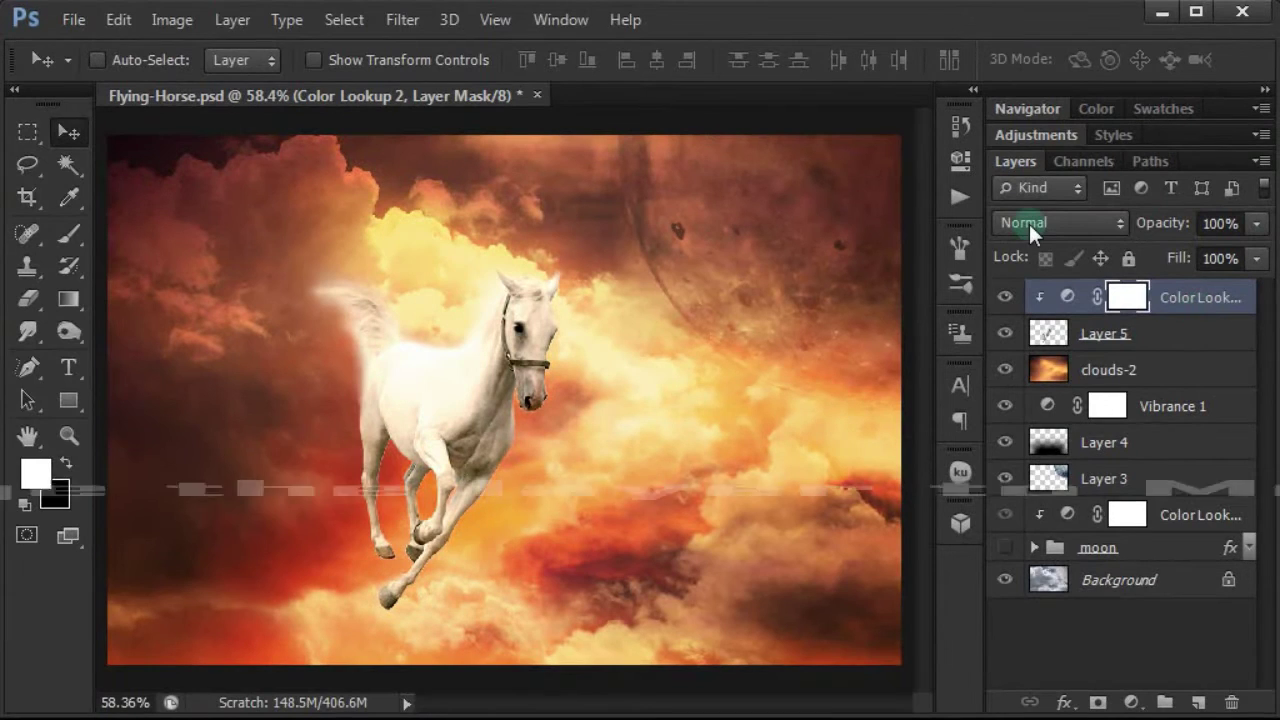
click(1029, 224)
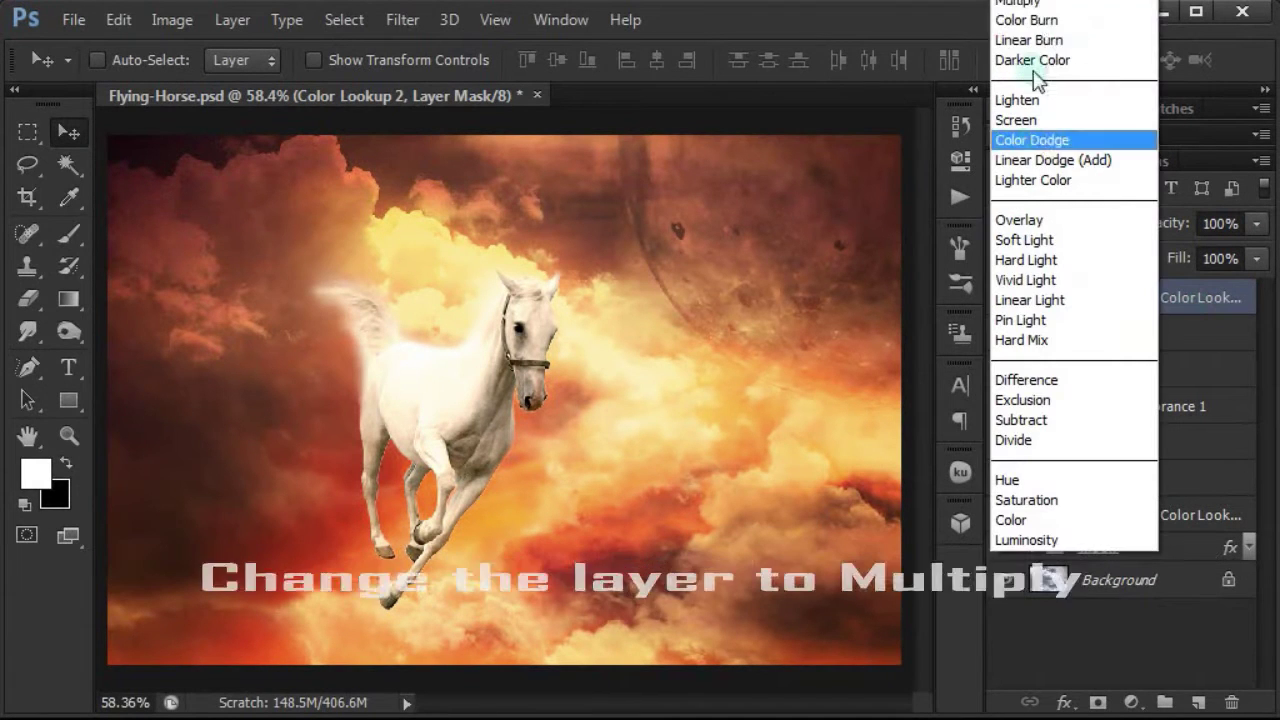
click(1038, 4)
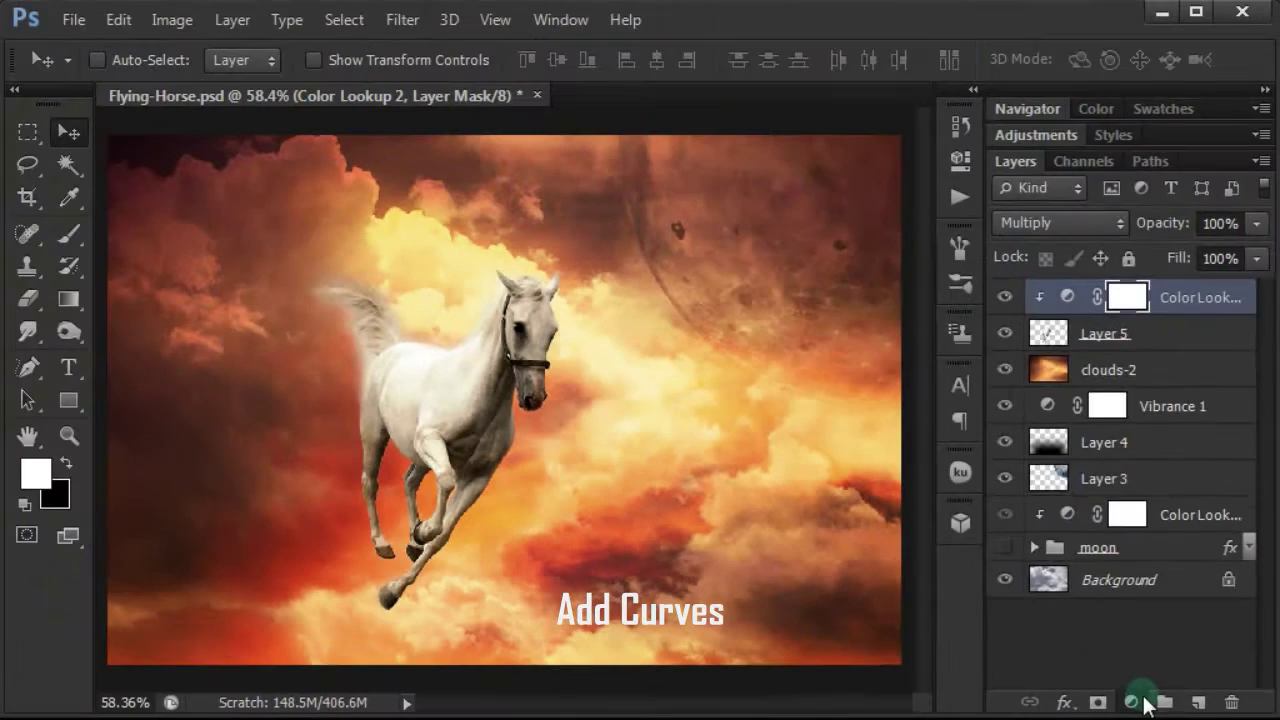
Add a Curves adjustment with the Negative (RGB) preset, clipped to the horse, in Overlay mode
click(1005, 686)
click(1163, 300)
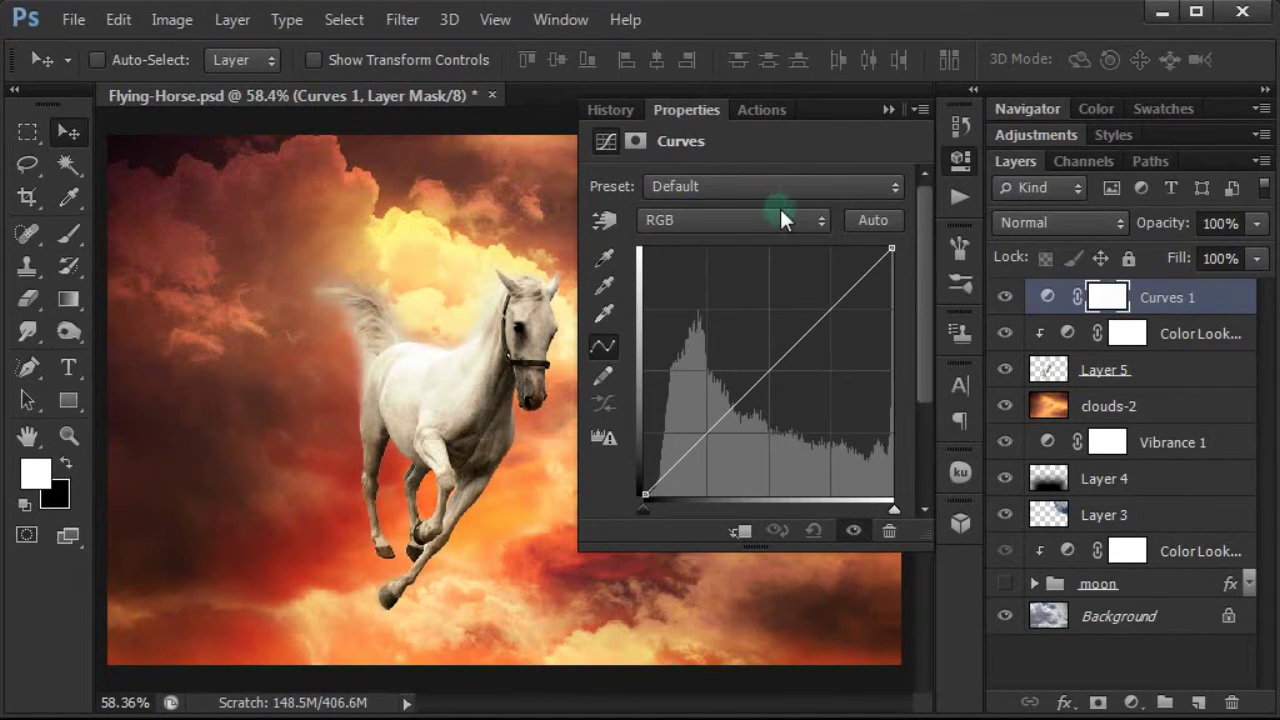
click(790, 188)
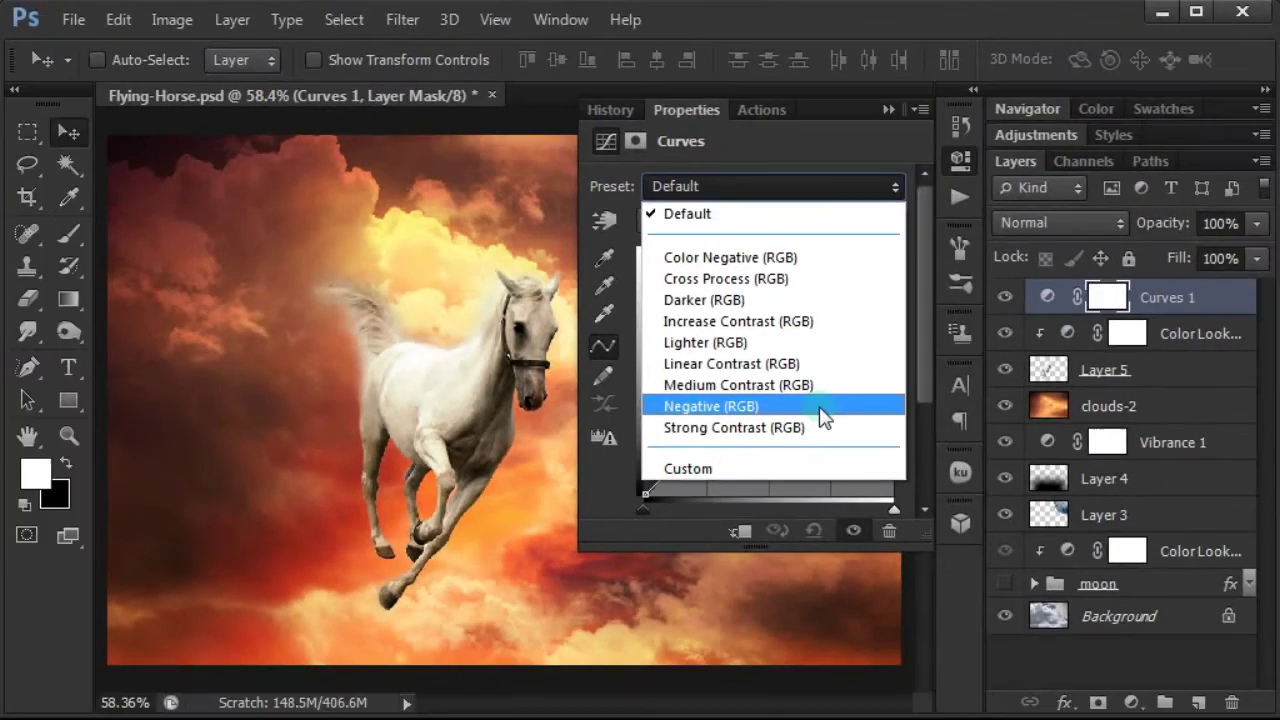
click(822, 418)
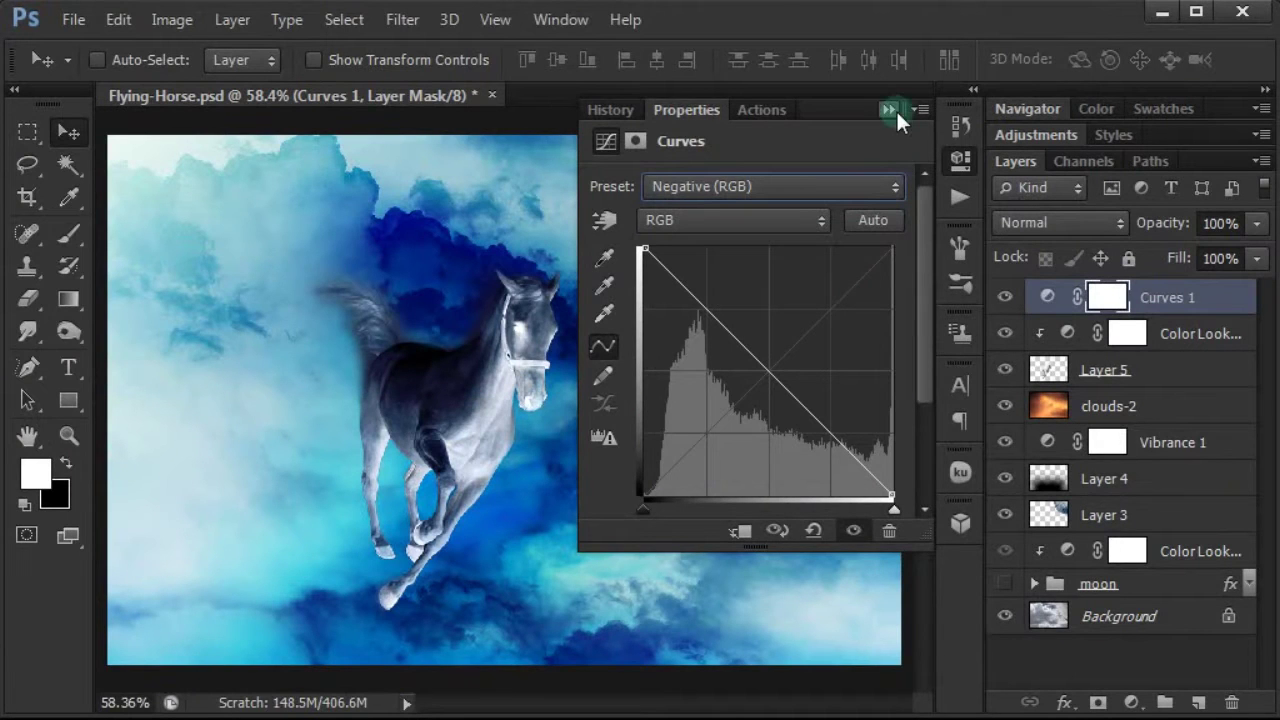
click(889, 109)
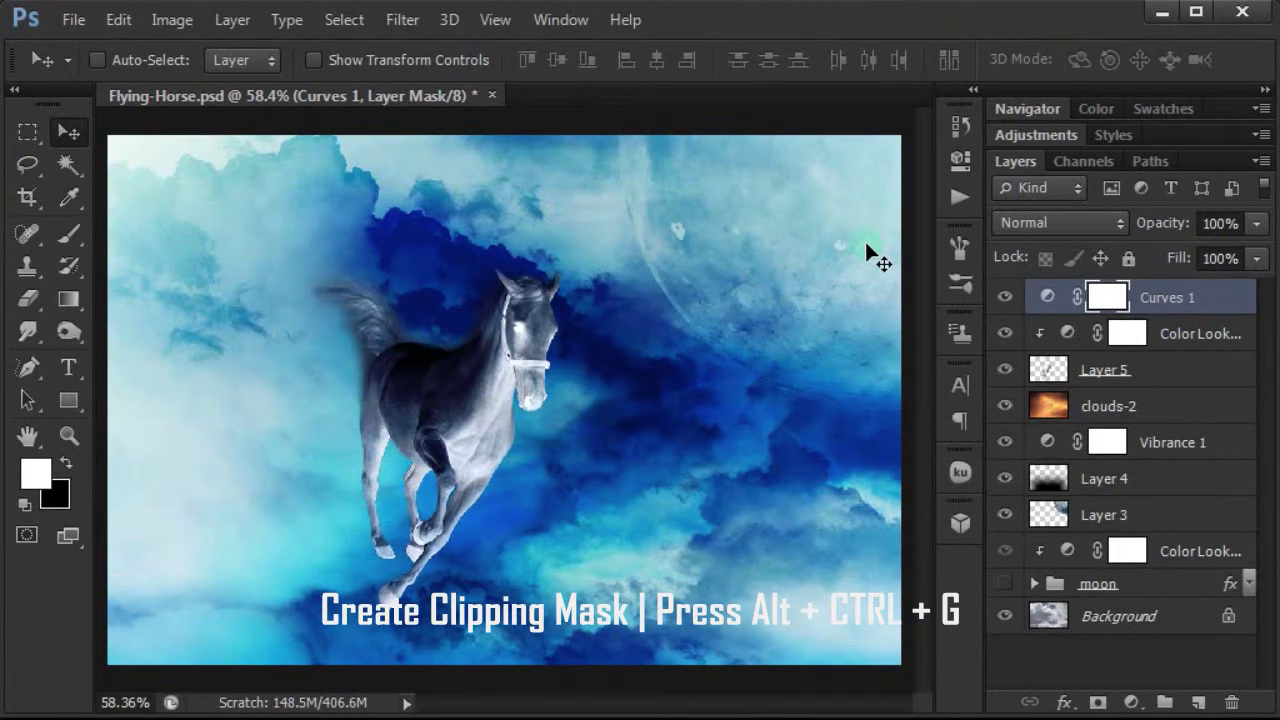
key(ctrl+alt+g)
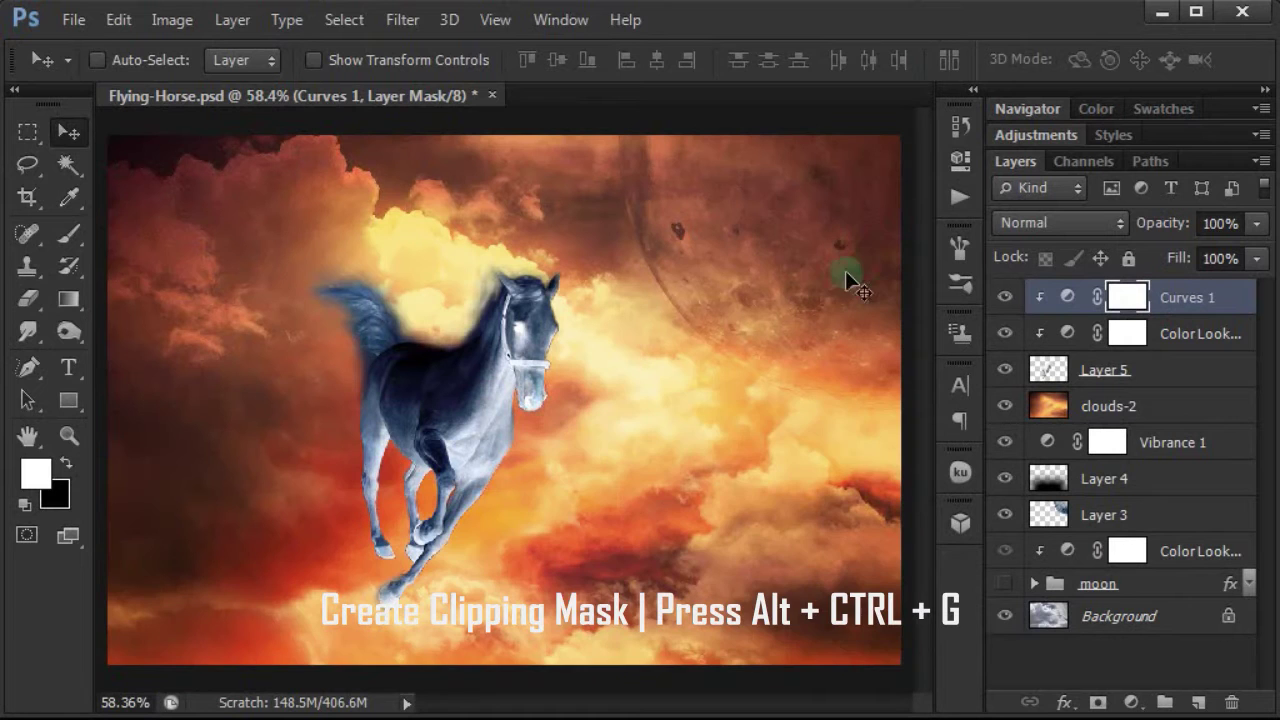
click(1044, 224)
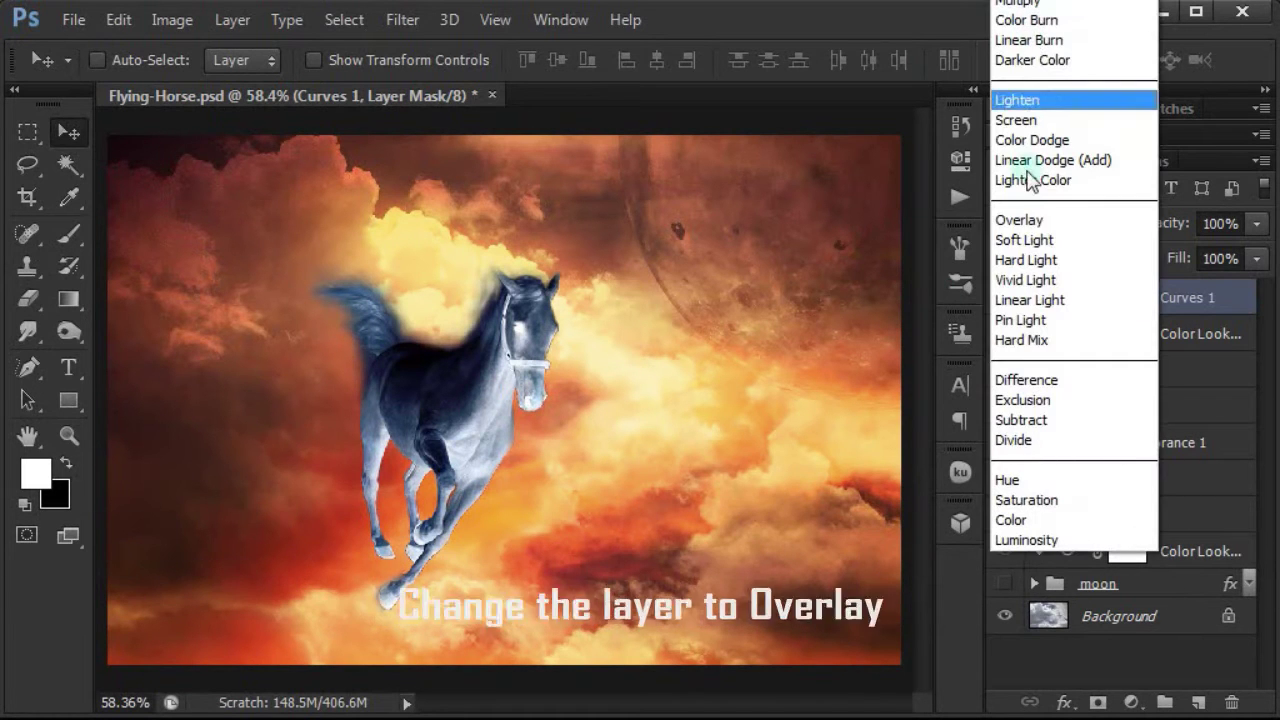
click(1038, 222)
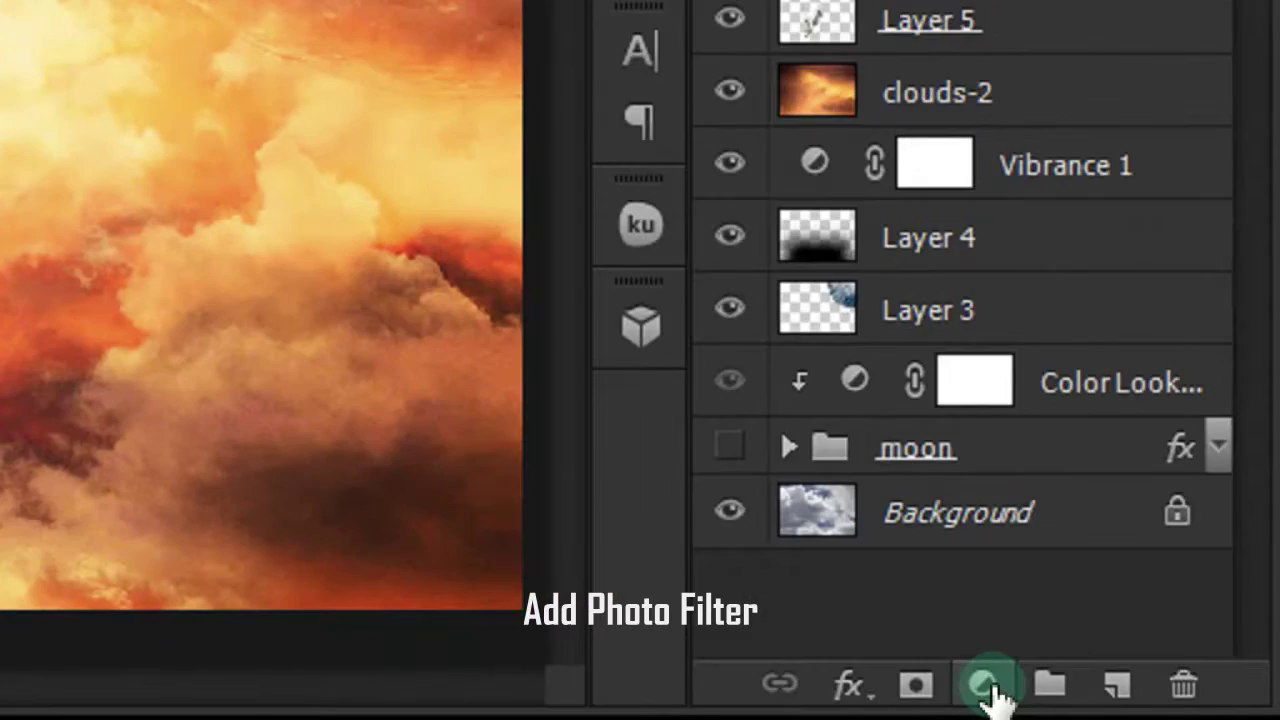
Add an Orange Photo Filter at 74% density, clipped to the horse, in Overlay mode
click(1133, 703)
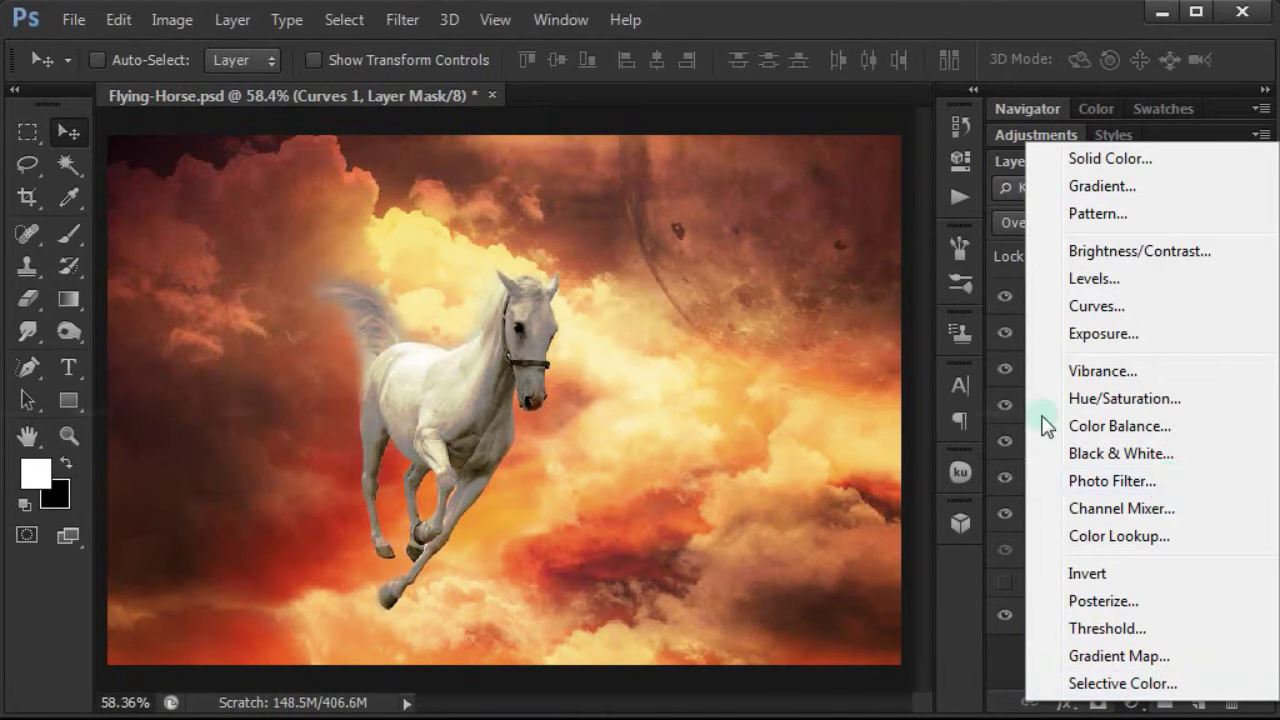
click(1112, 481)
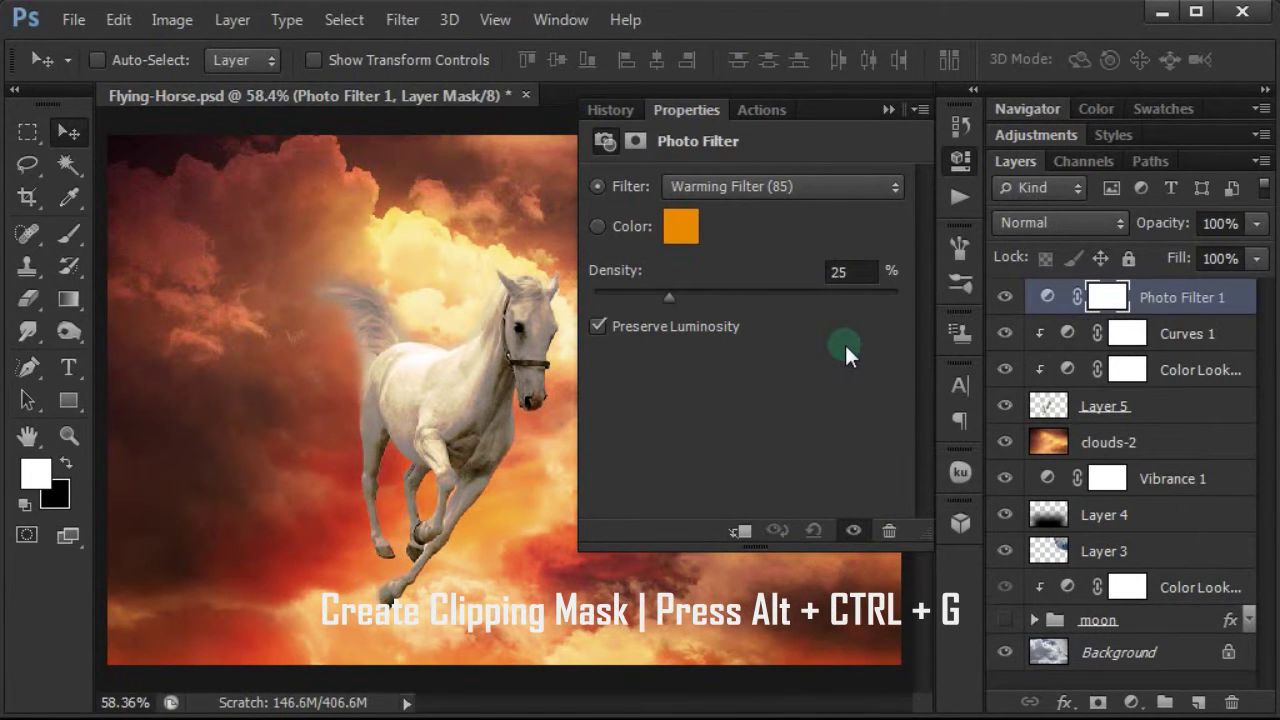
key(ctrl+alt+g)
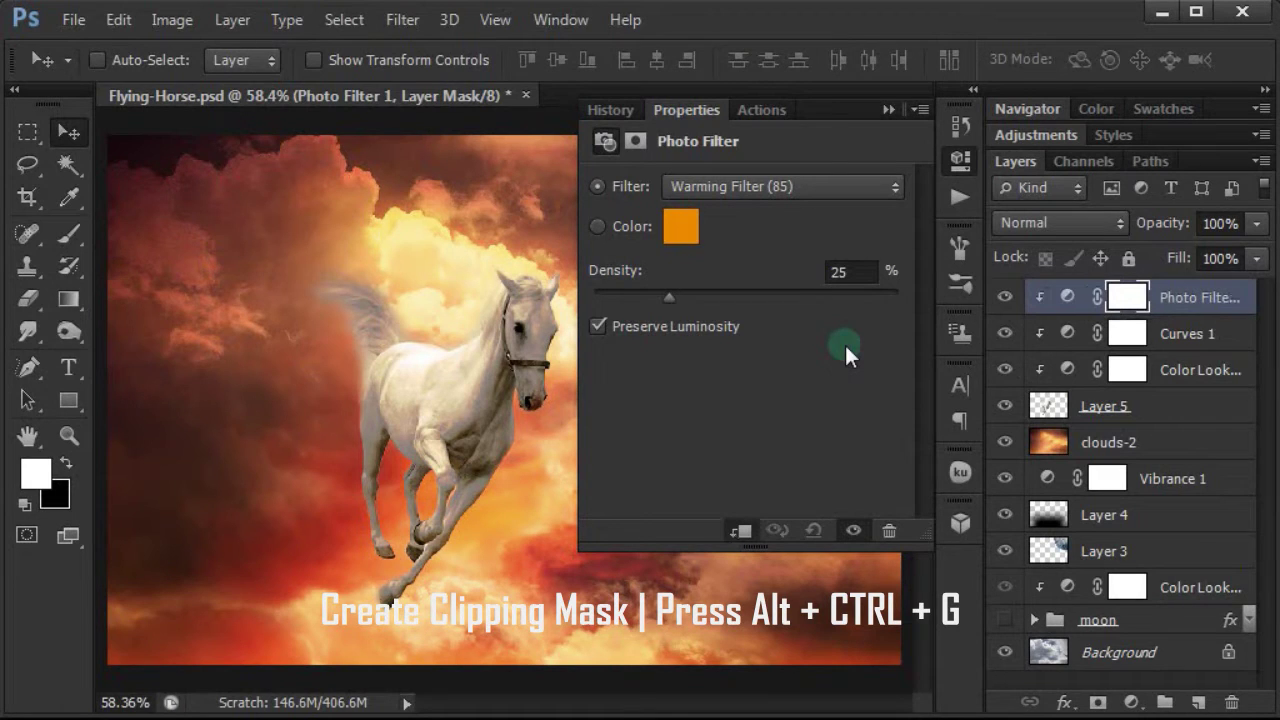
click(795, 186)
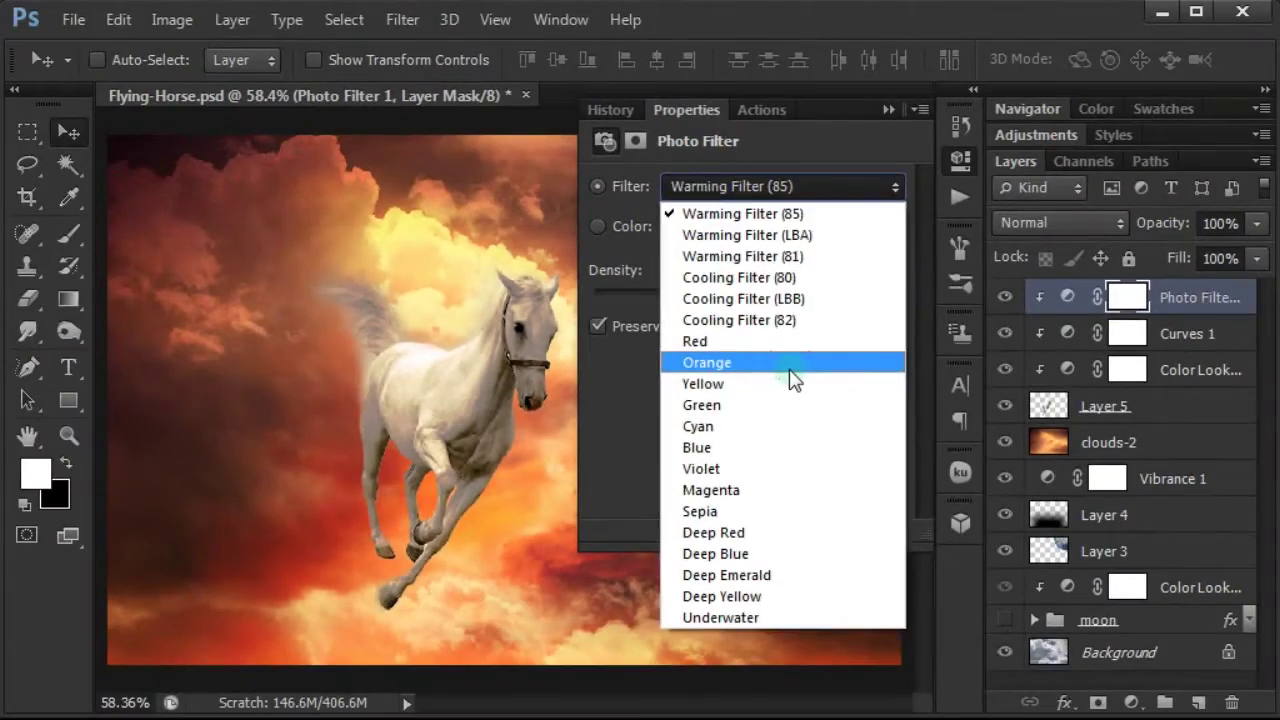
click(645, 355)
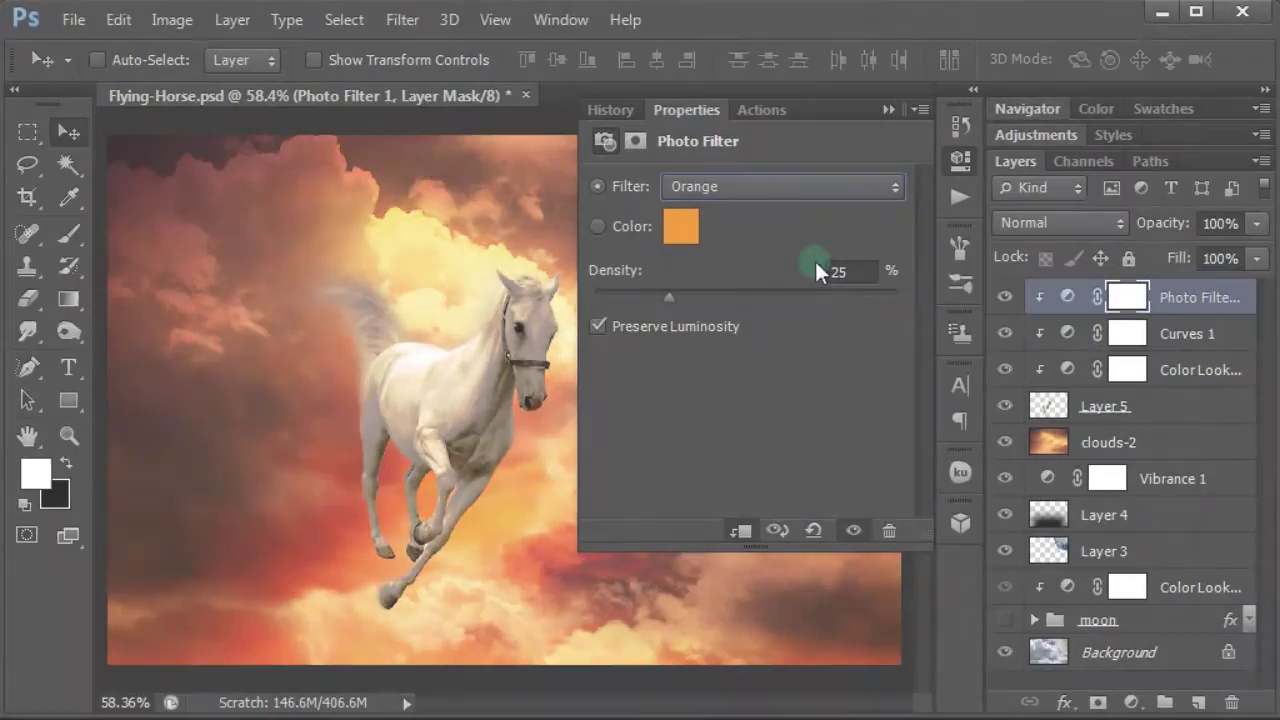
click(824, 272)
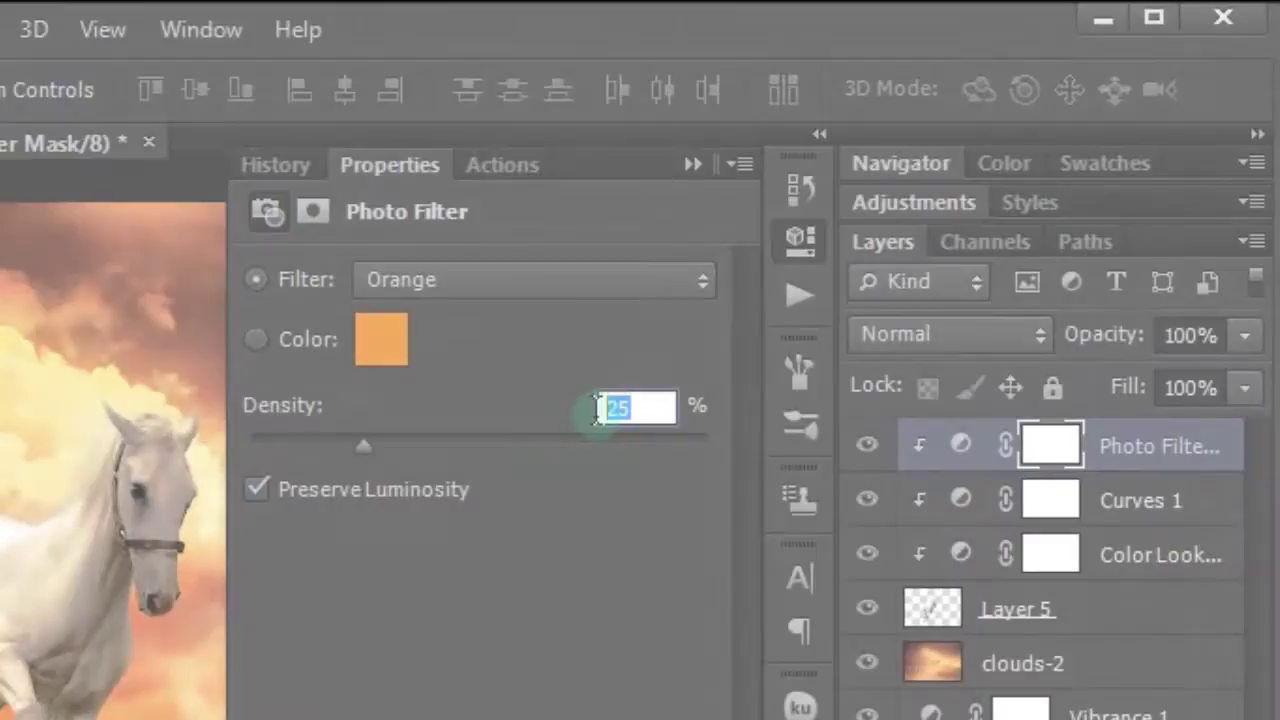
text(74)
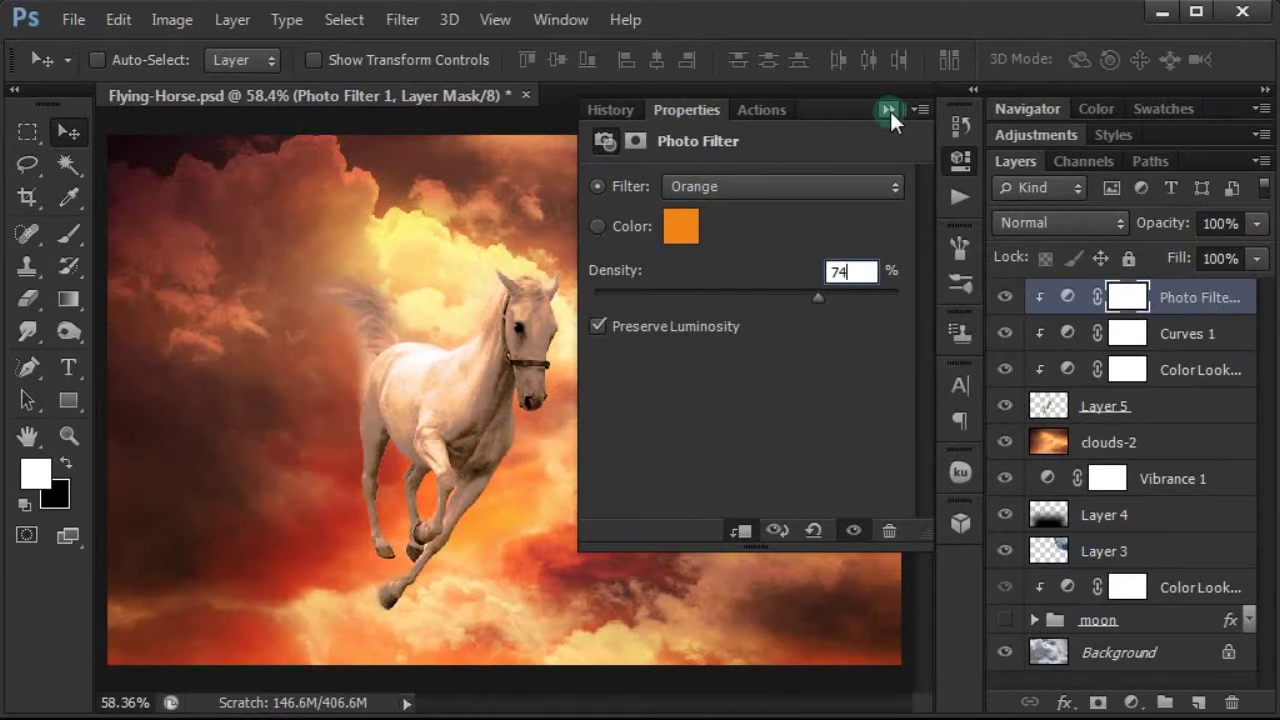
click(888, 110)
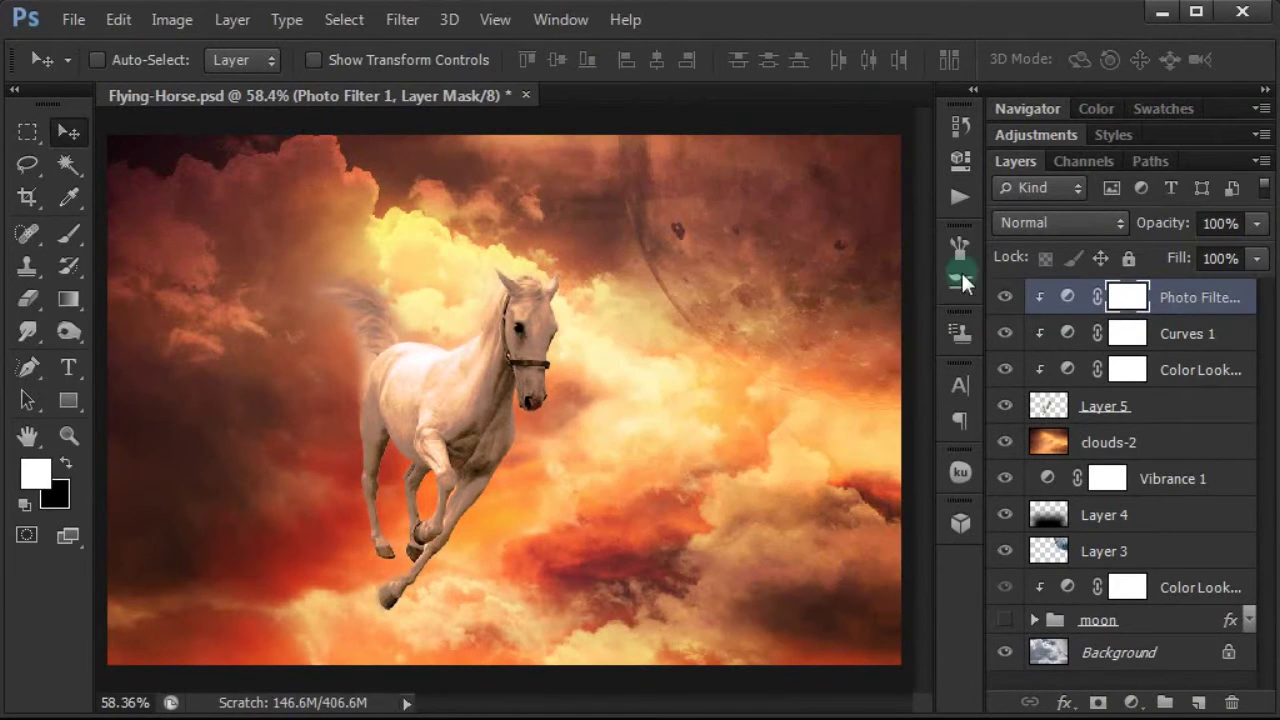
click(1048, 226)
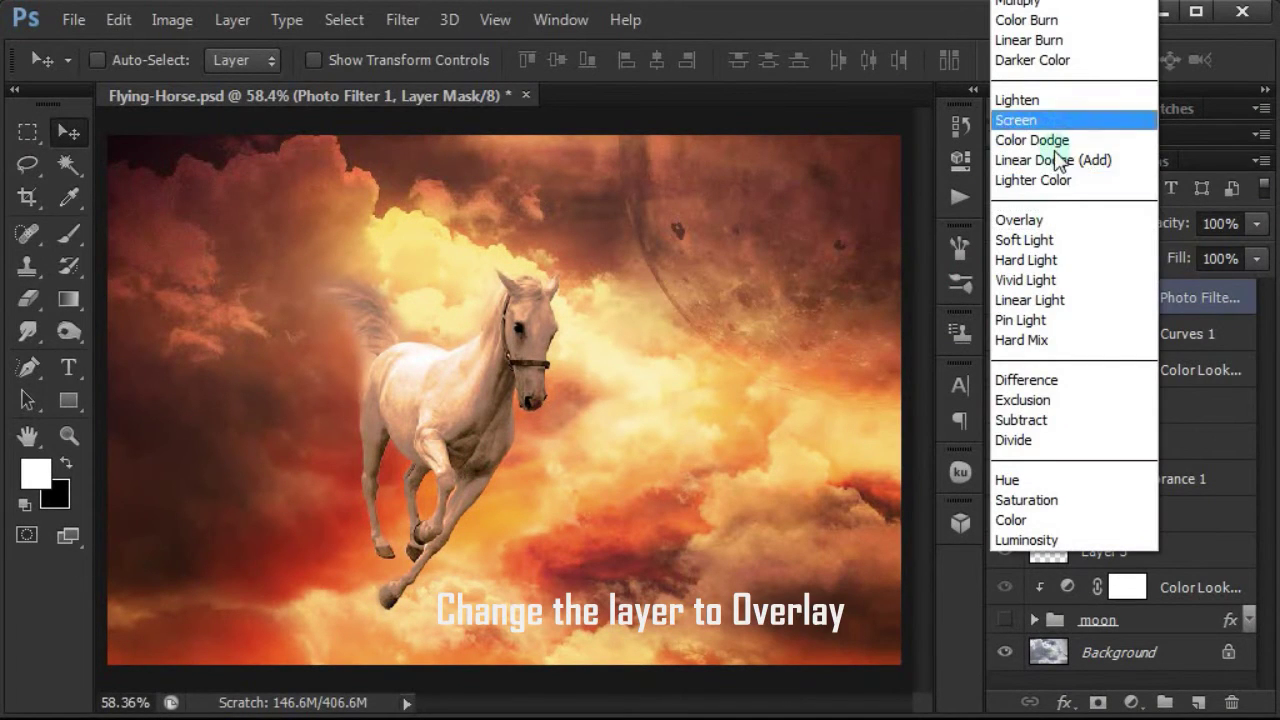
click(1052, 219)
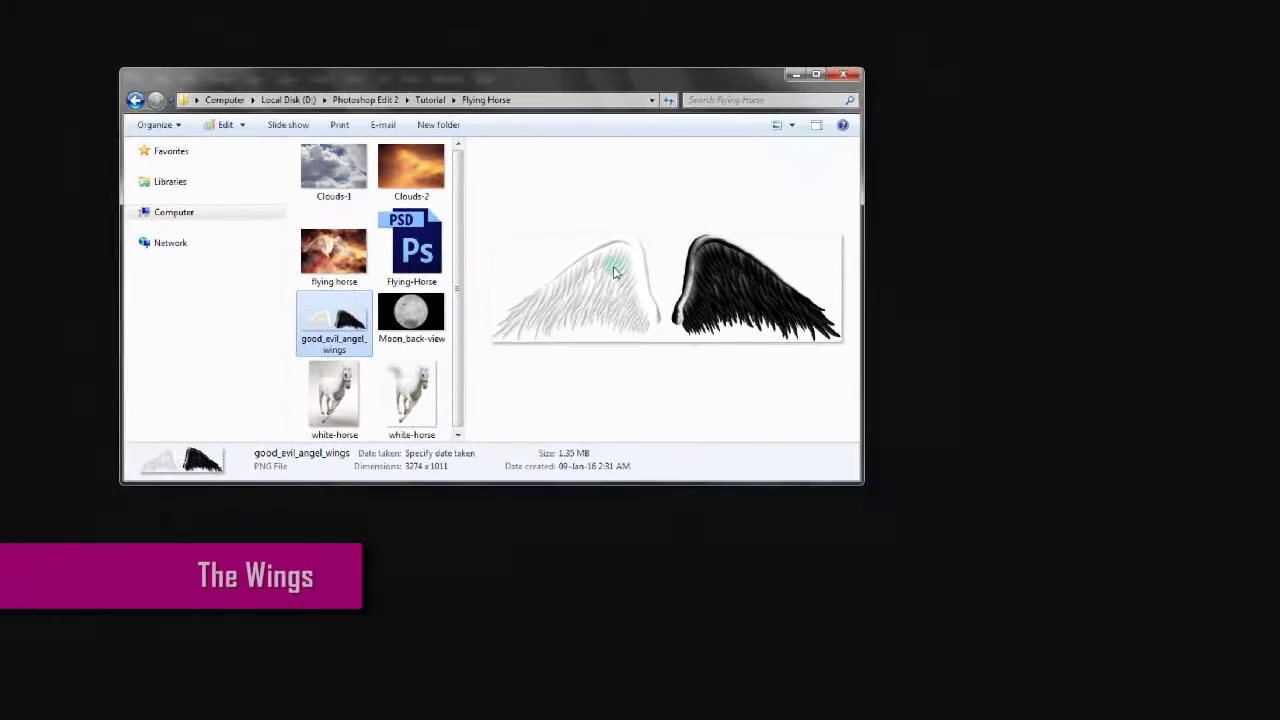
Open good_evil_angel_wings from Windows Explorer with Adobe Photoshop CS6
right_click(615, 272)
mouse_move(625, 302)
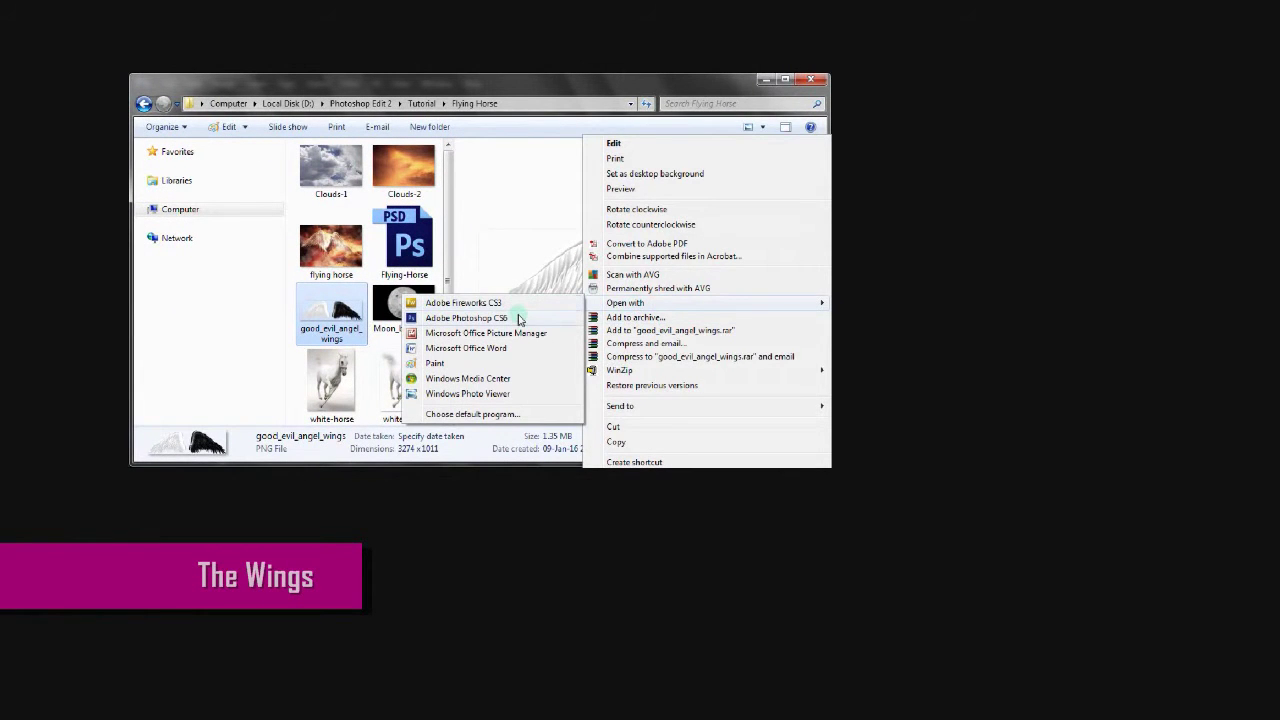
click(519, 319)
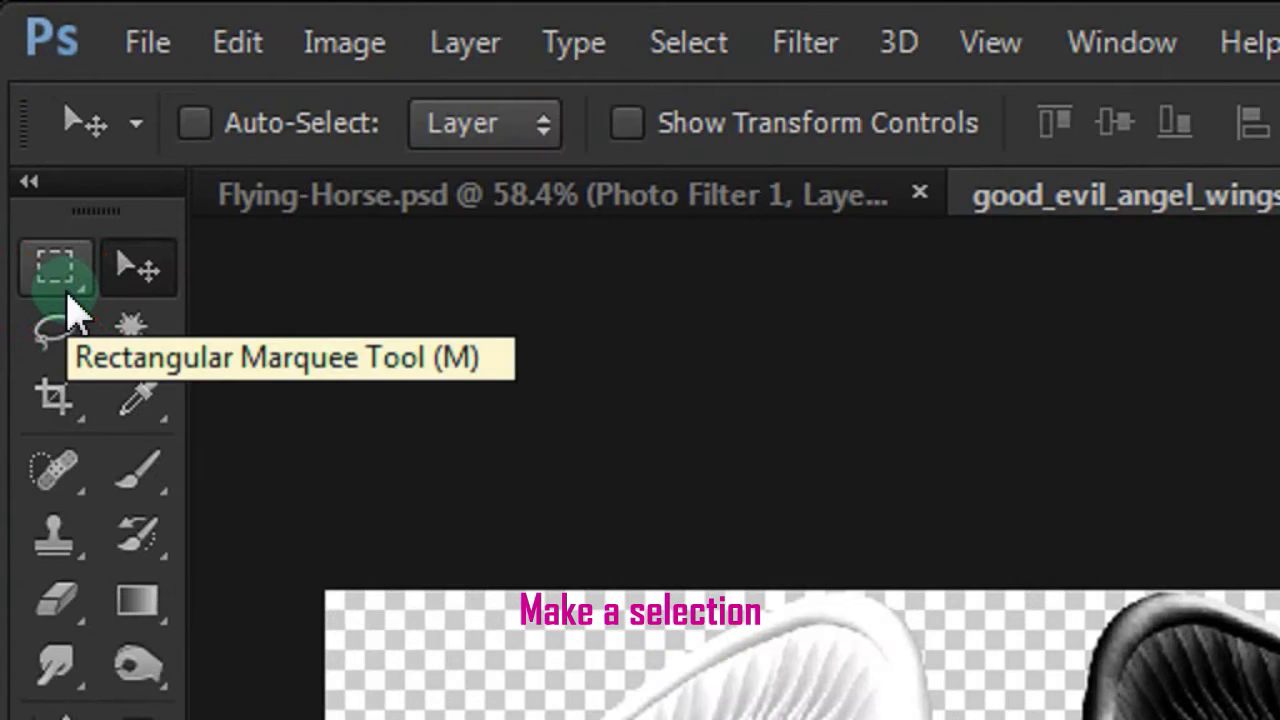
Rectangle-select the white wing and drag it into Flying-Horse.psd as Layer 6
click(30, 138)
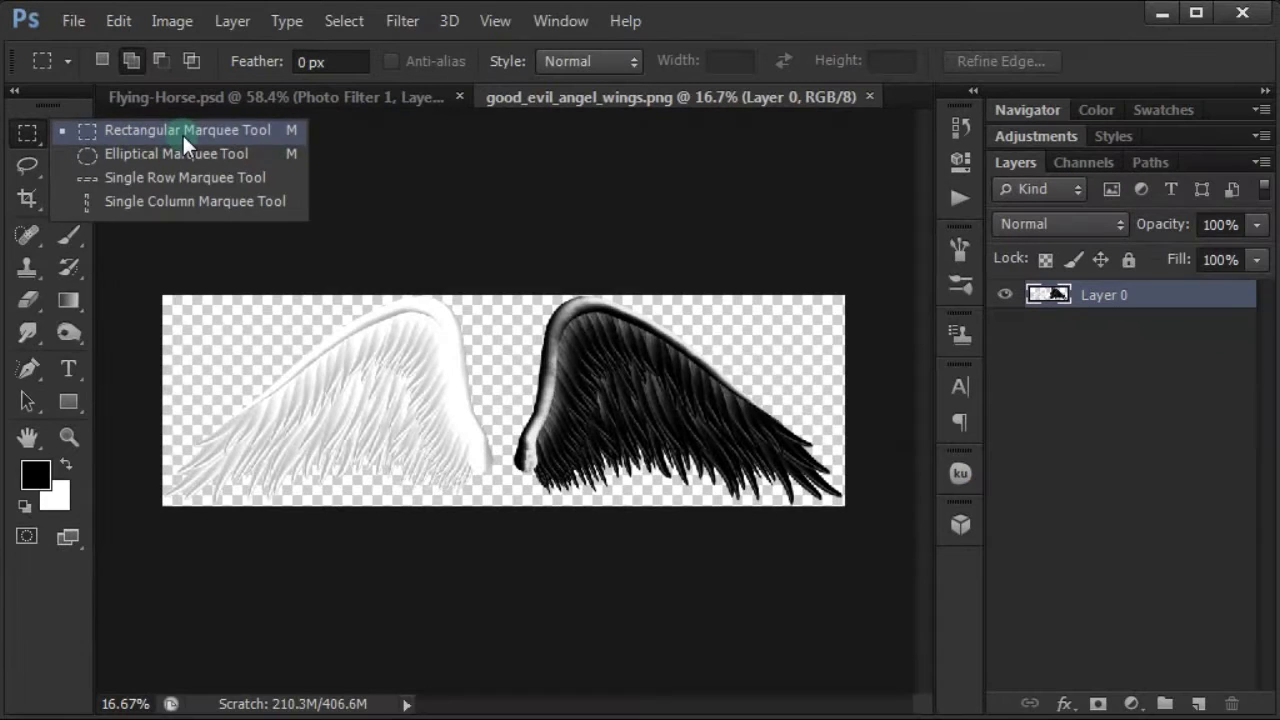
click(183, 135)
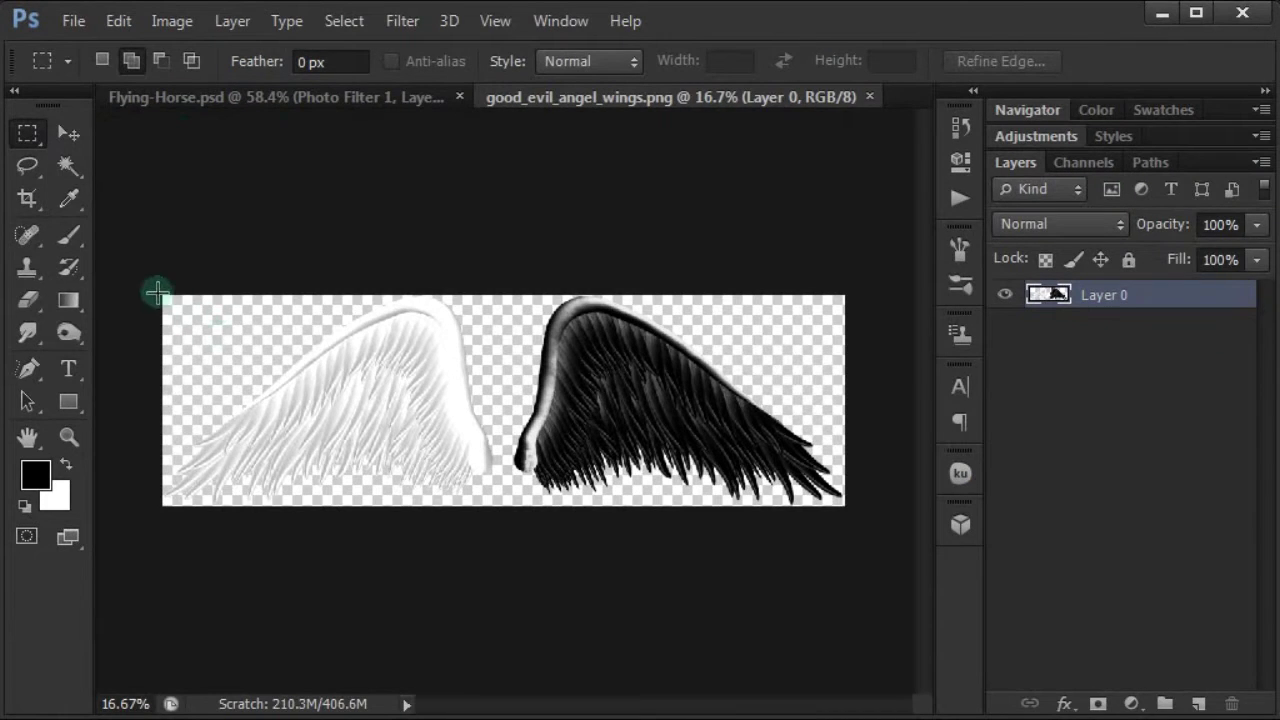
drag(155, 291, 502, 569)
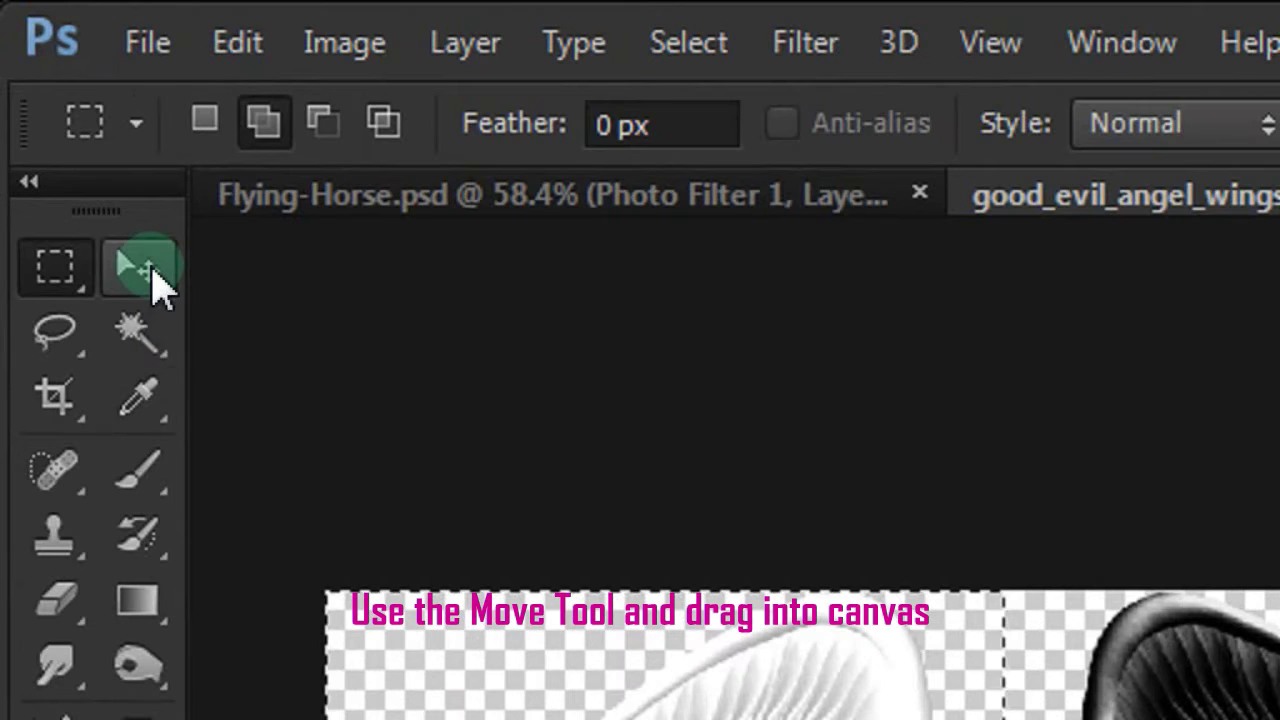
click(75, 132)
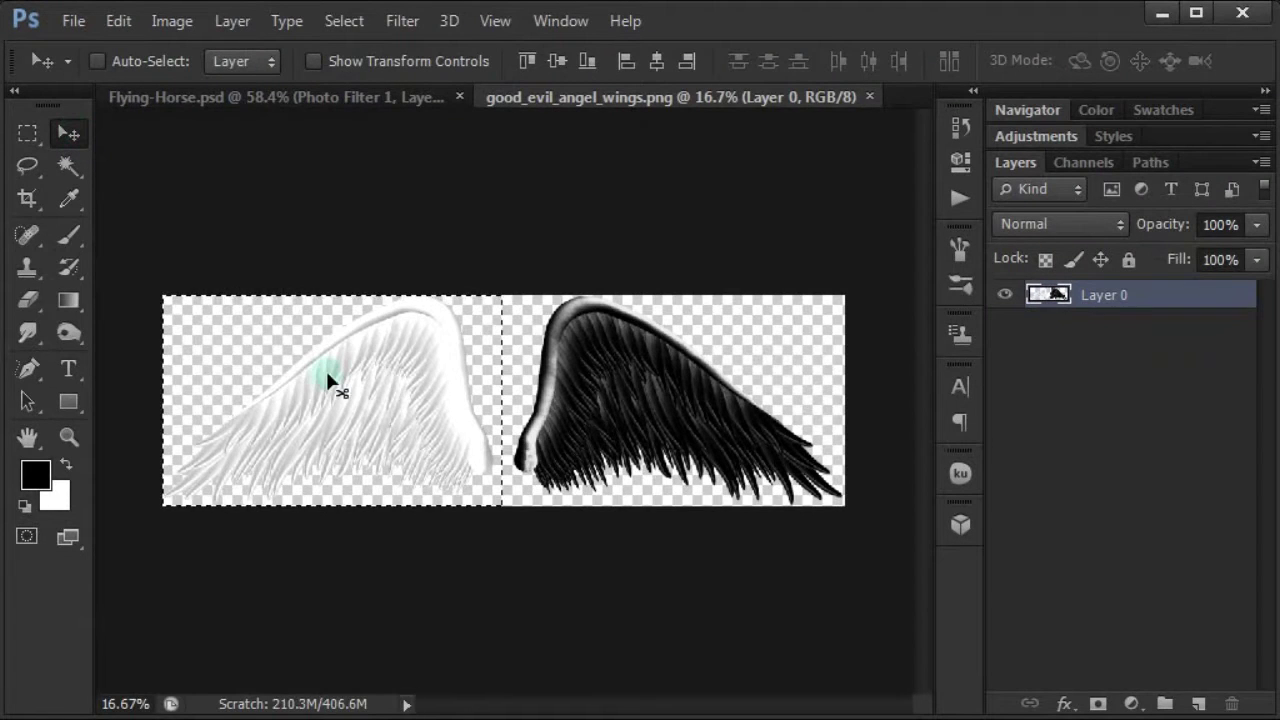
mouse_move(333, 370)
mouse_down()
mouse_move(290, 230)
mouse_move(329, 210)
mouse_up()
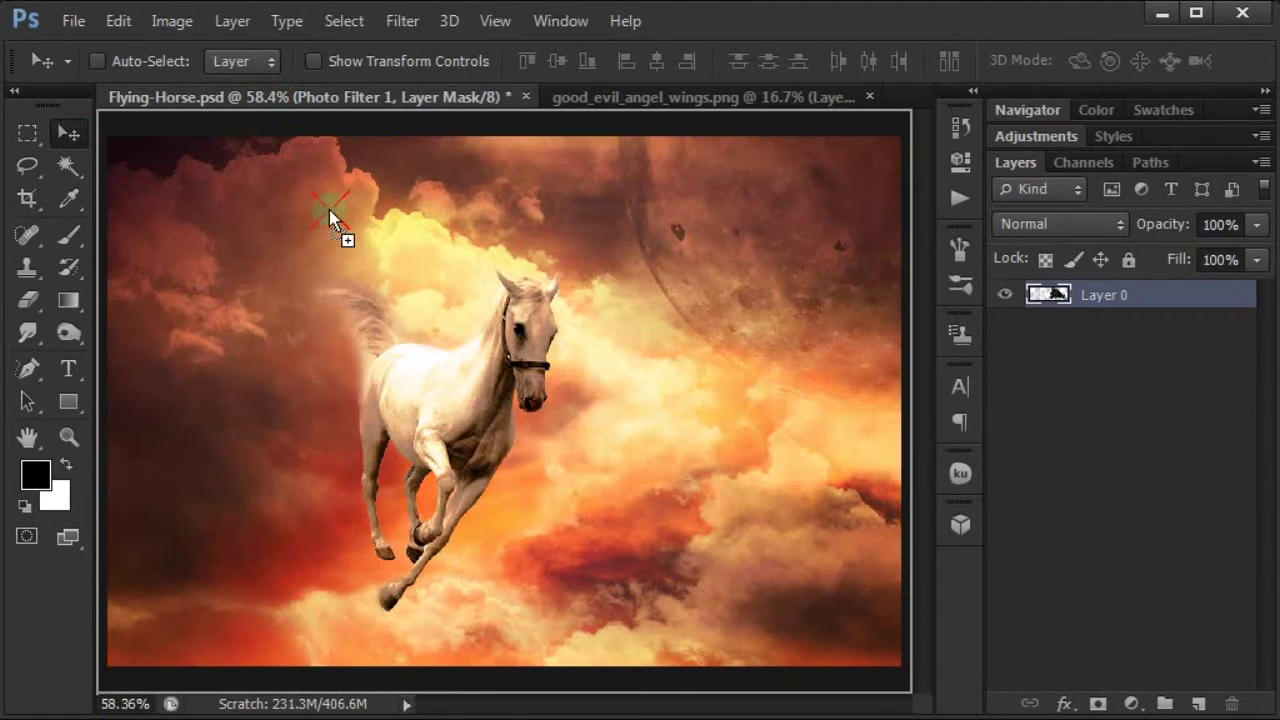
mouse_move(408, 400)
mouse_down()
mouse_move(420, 400)
mouse_move(450, 314)
mouse_up()
Scale the wing to 30%, place it on the horse's back, and close the wings PNG
key(ctrl+t)
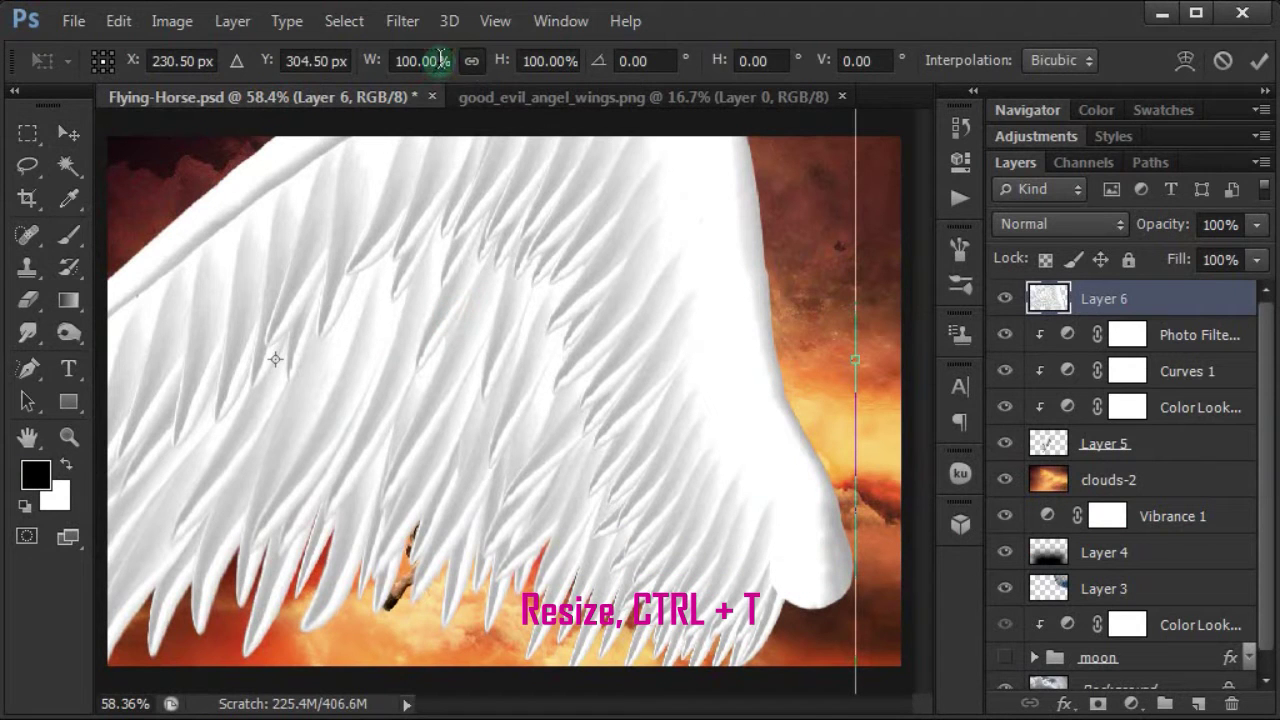
click(392, 63)
text(3)
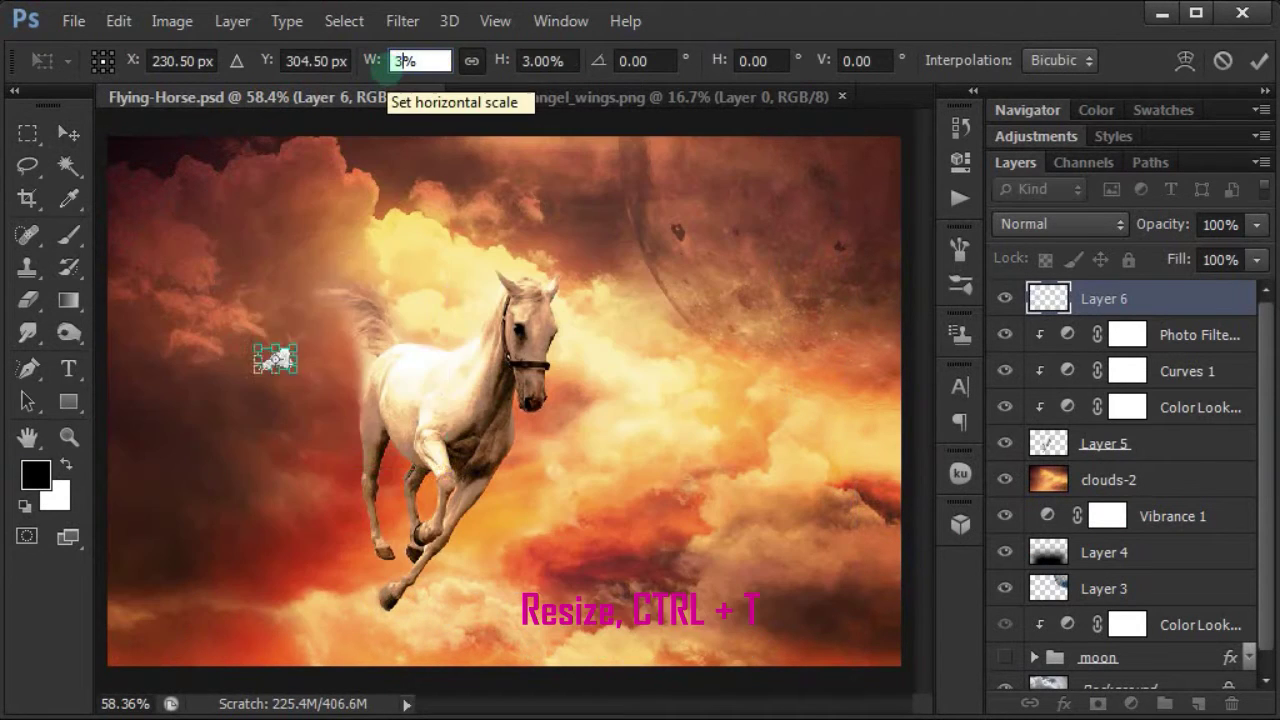
text(0)
drag(402, 382, 398, 325)
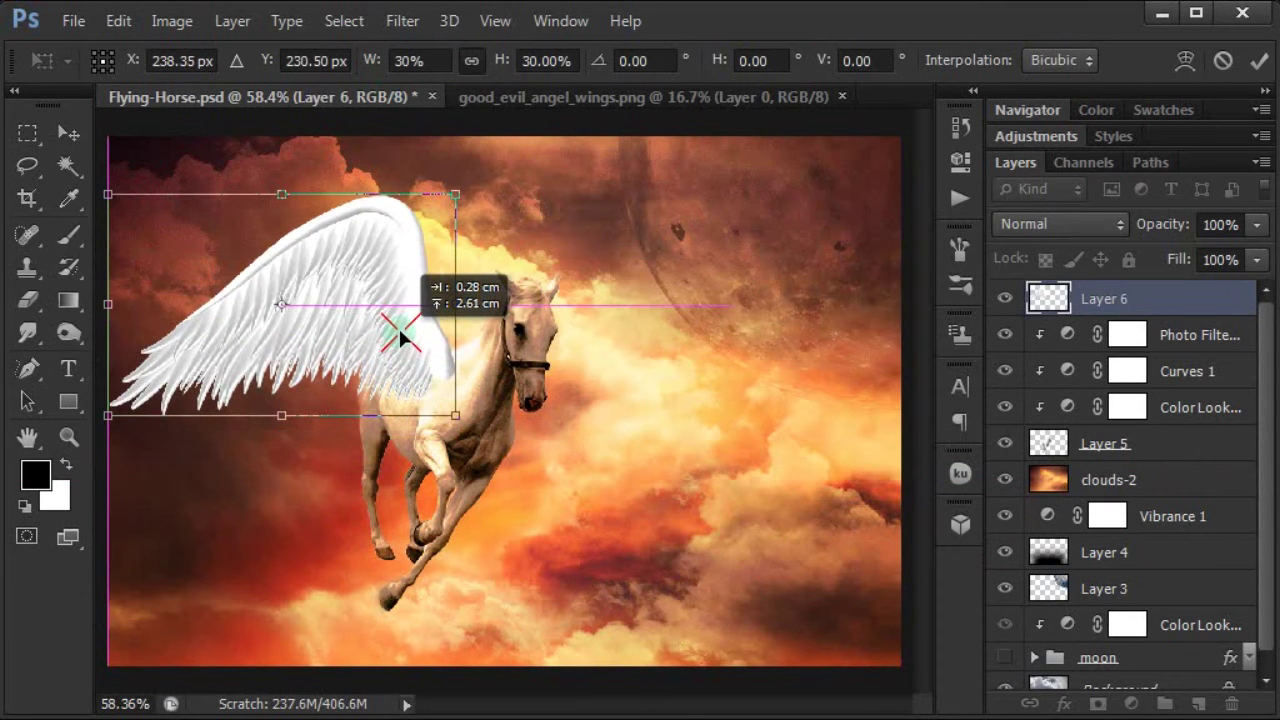
drag(398, 325, 408, 328)
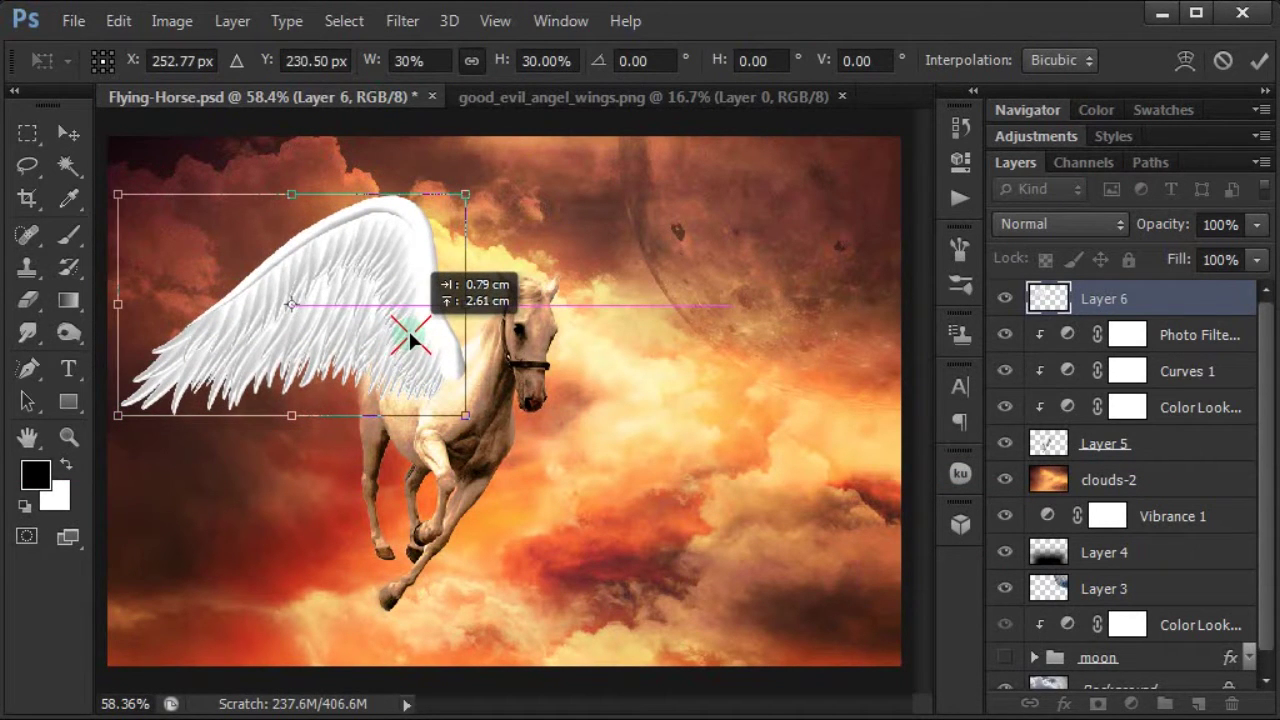
click(68, 132)
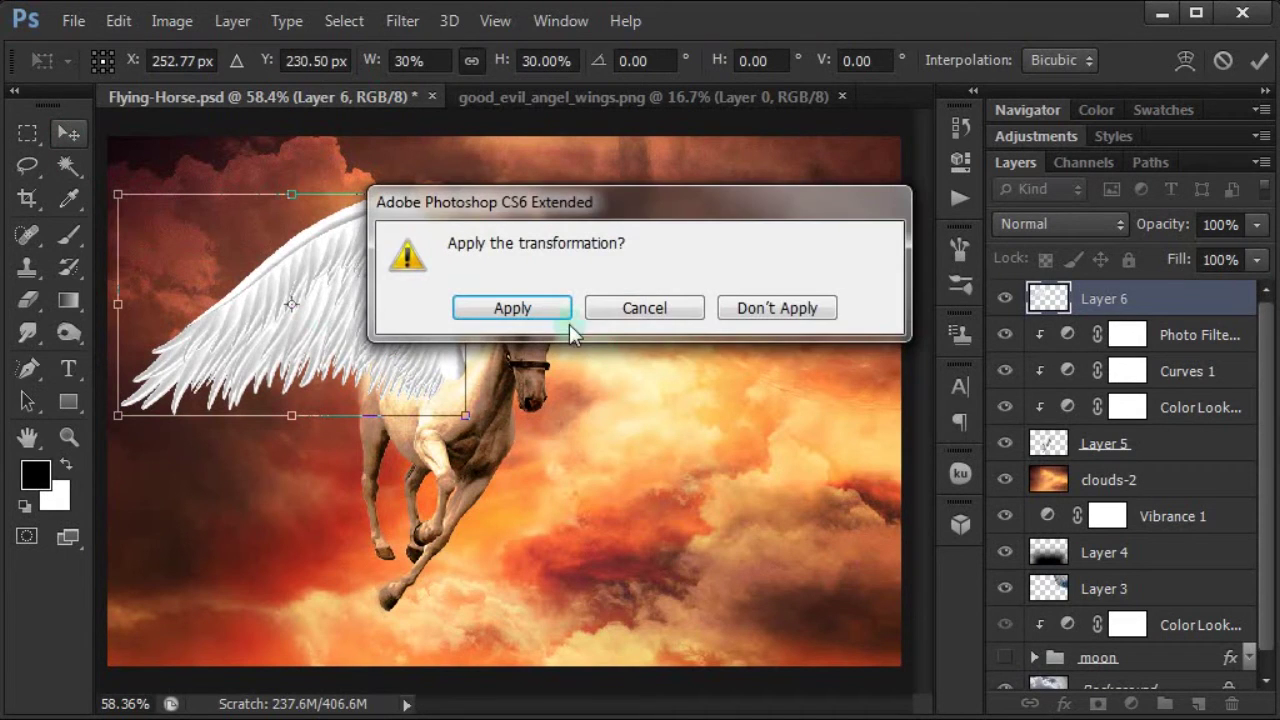
click(512, 308)
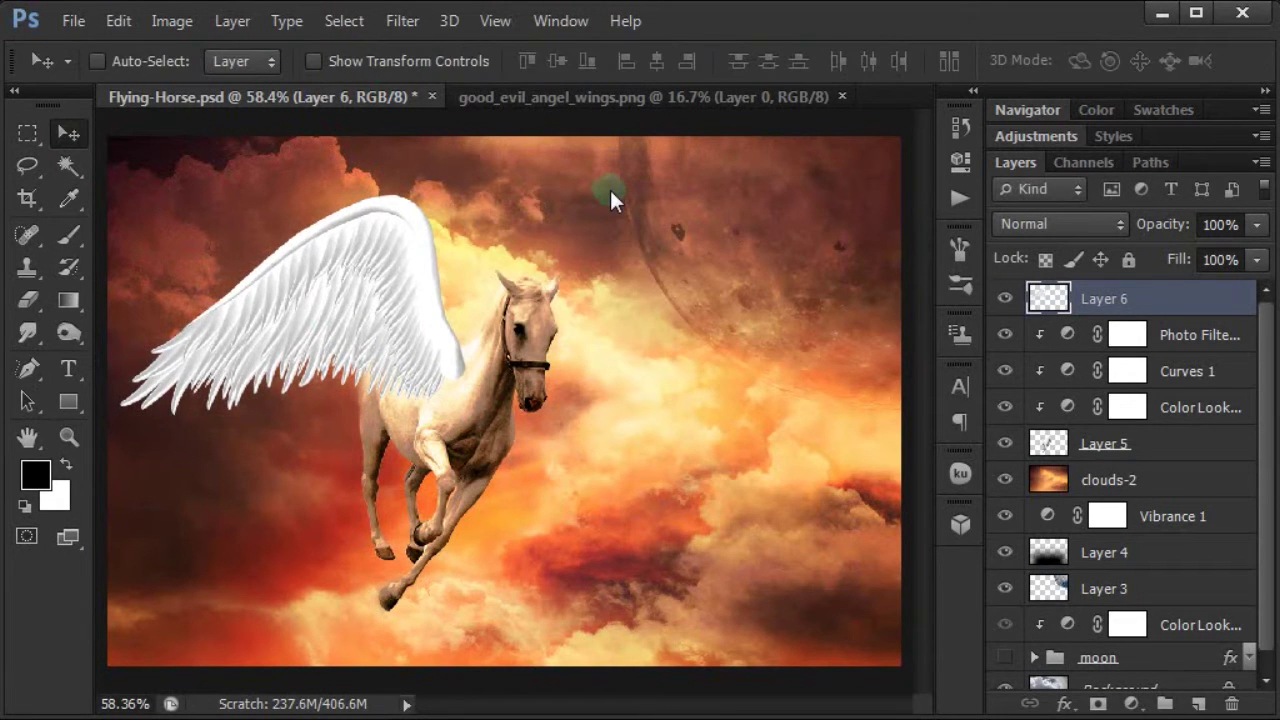
click(620, 96)
click(842, 96)
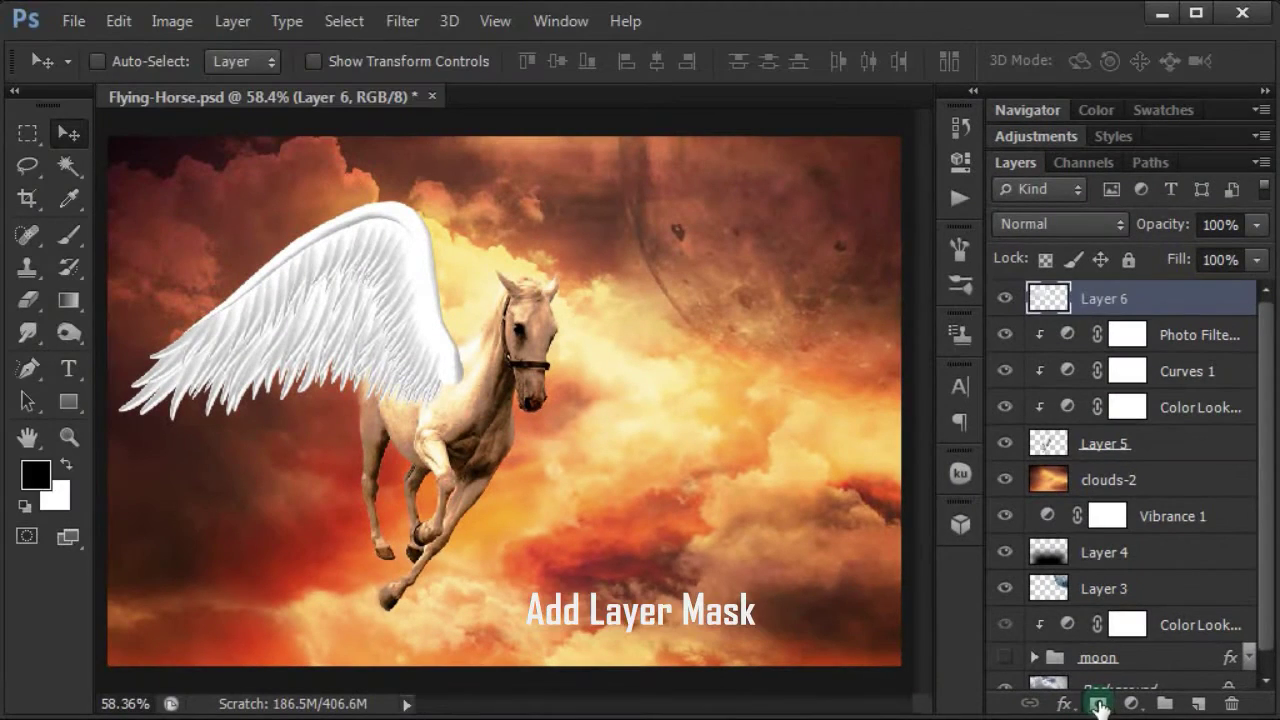
Add a mask to Layer 6 and erase the wing's base into the horse's shoulder at 53% opacity
click(1097, 703)
click(30, 304)
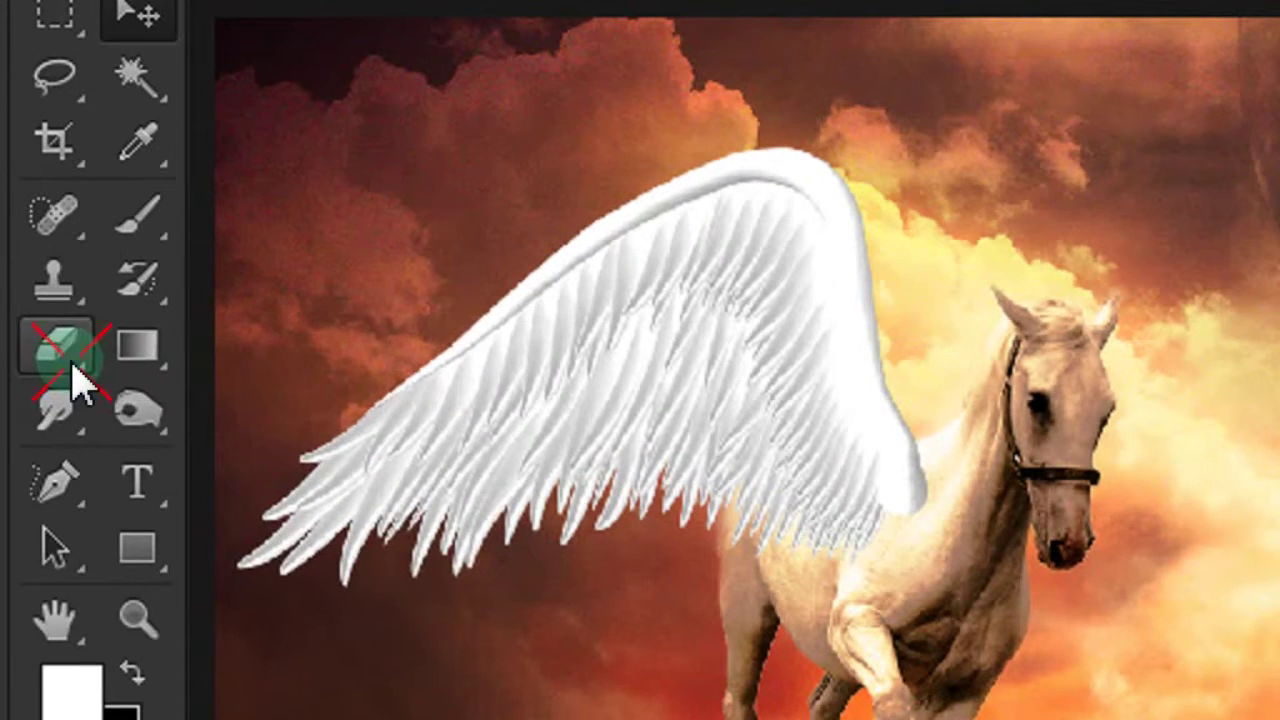
drag(60, 343, 480, 350)
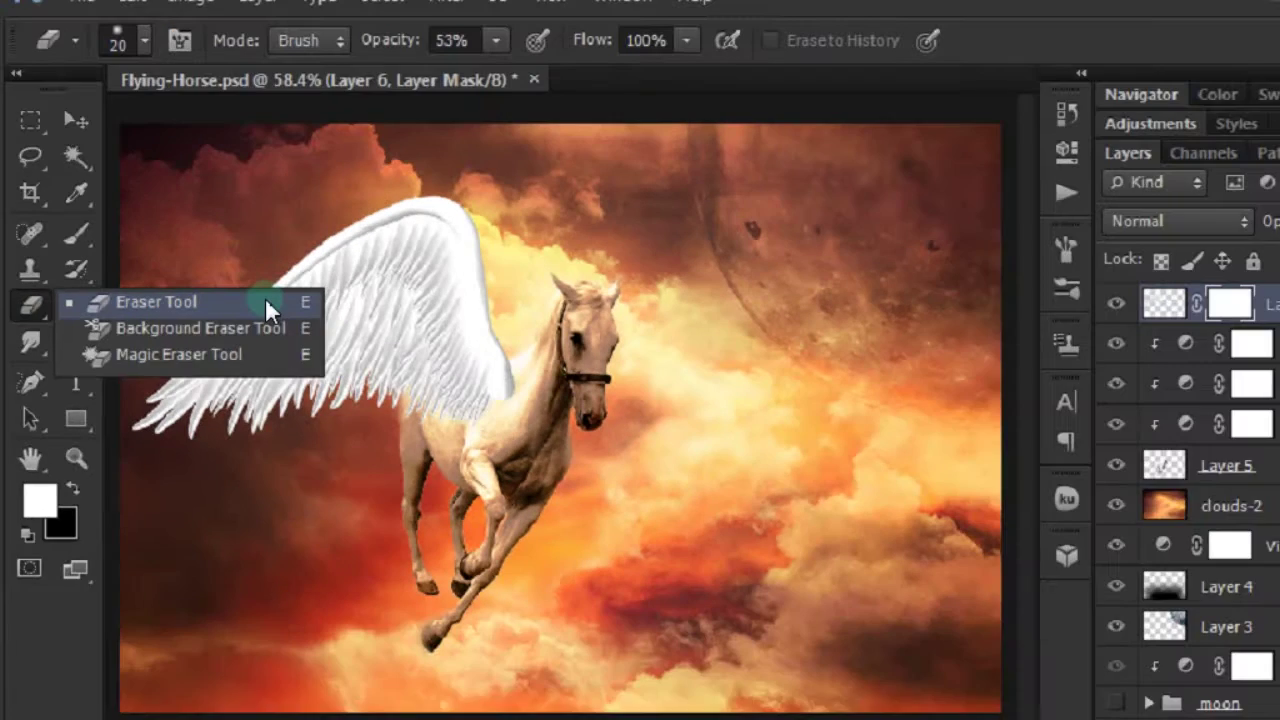
click(480, 350)
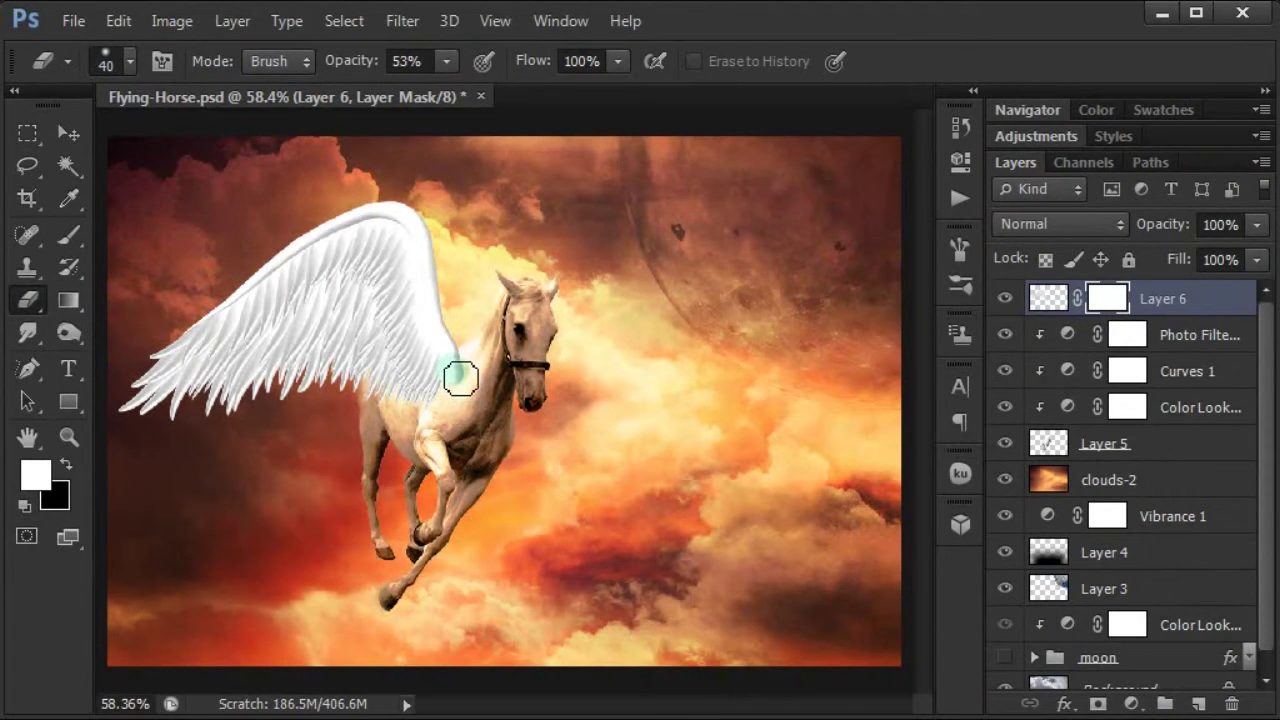
mouse_move(461, 370)
mouse_down()
mouse_move(434, 417)
mouse_move(449, 380)
mouse_move(467, 385)
mouse_move(434, 409)
mouse_move(466, 374)
mouse_move(434, 406)
mouse_move(453, 373)
mouse_move(434, 423)
mouse_up()
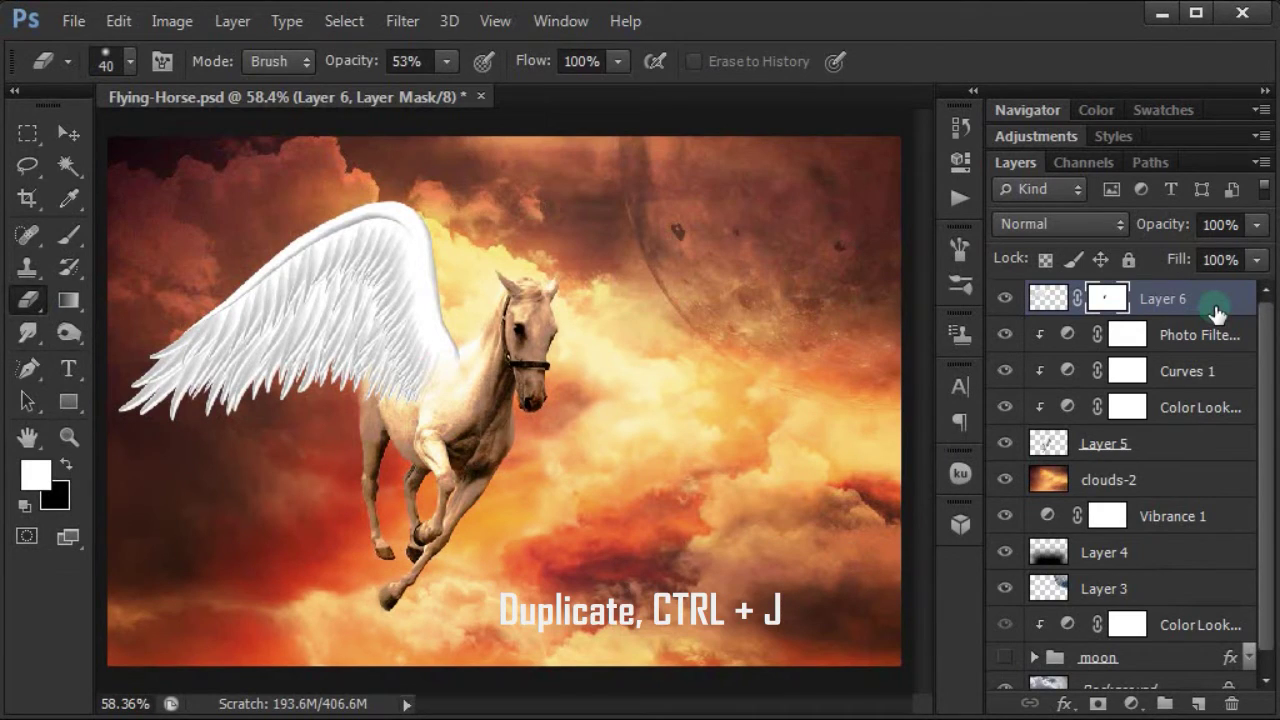
Duplicate the wing, flip the copy horizontally, and move it right as a second wing
key(ctrl+j)
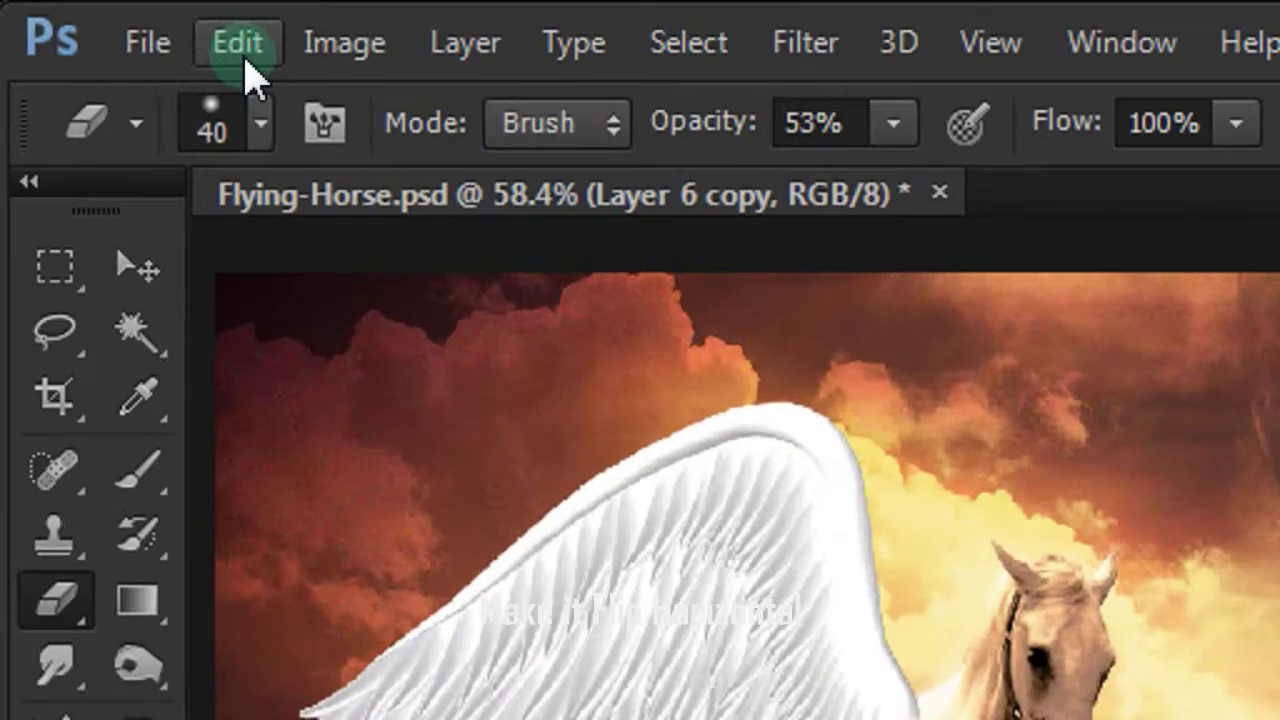
click(121, 25)
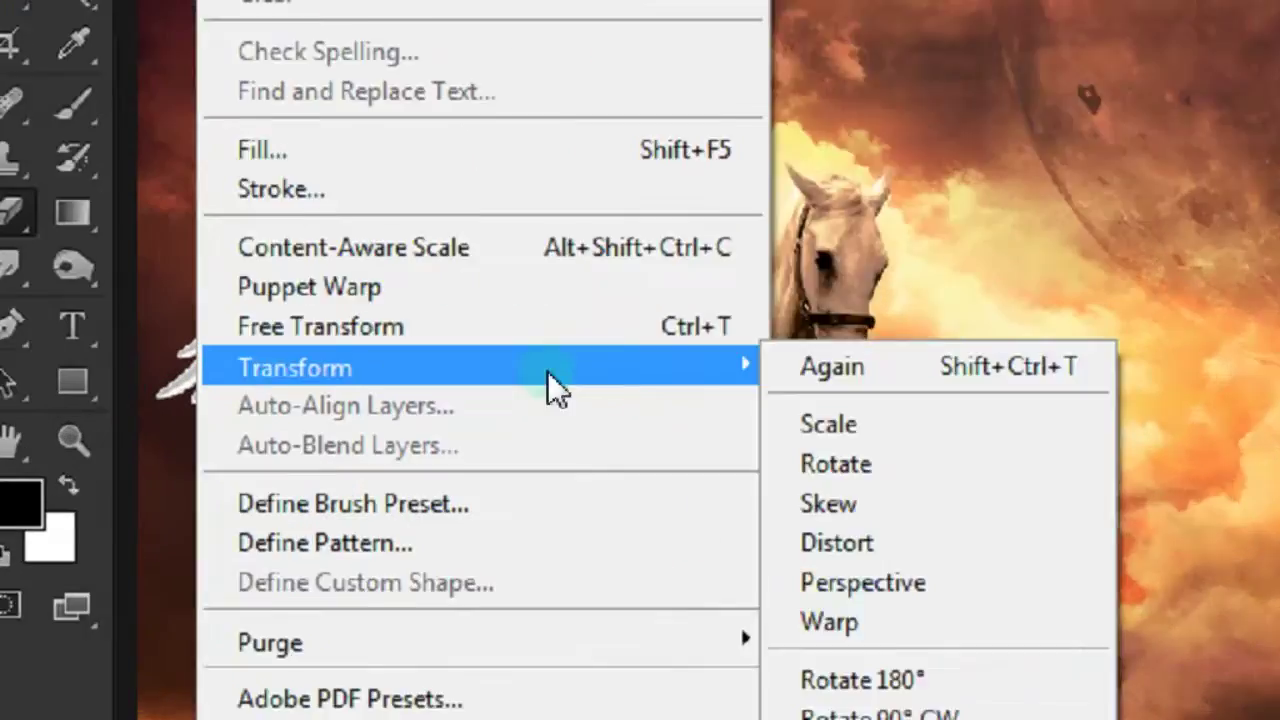
mouse_move(175, 63)
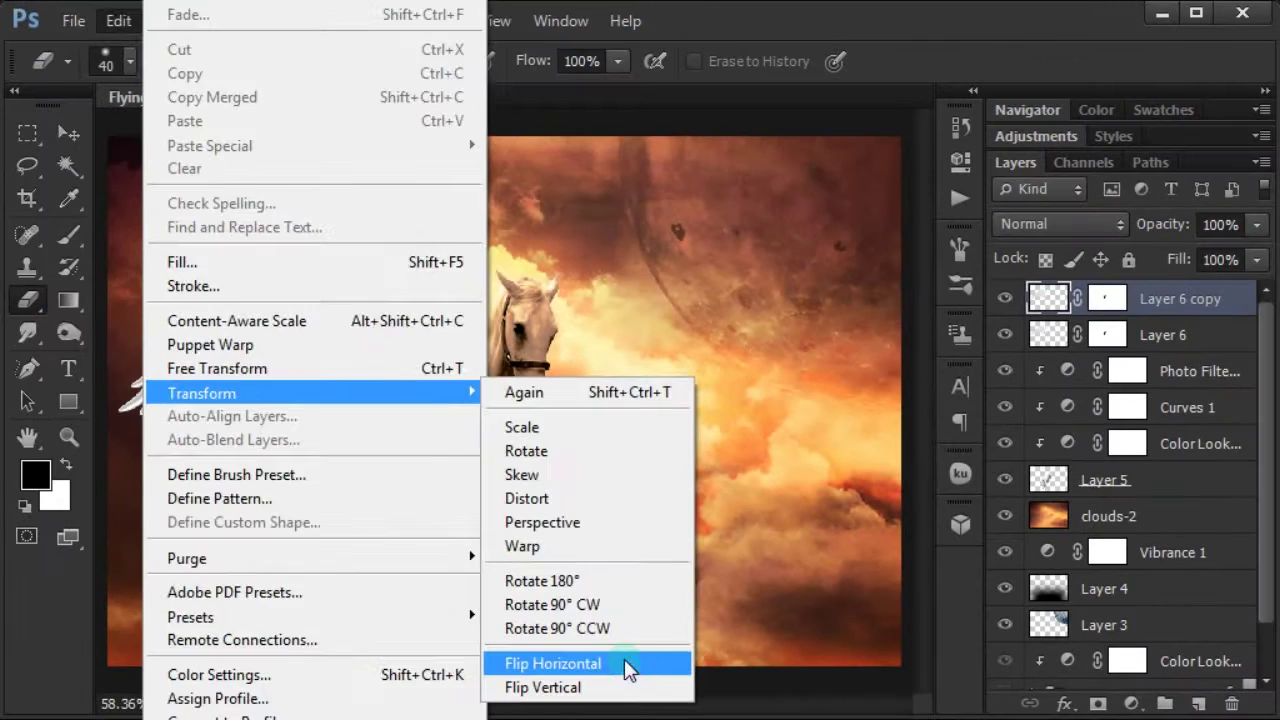
click(624, 659)
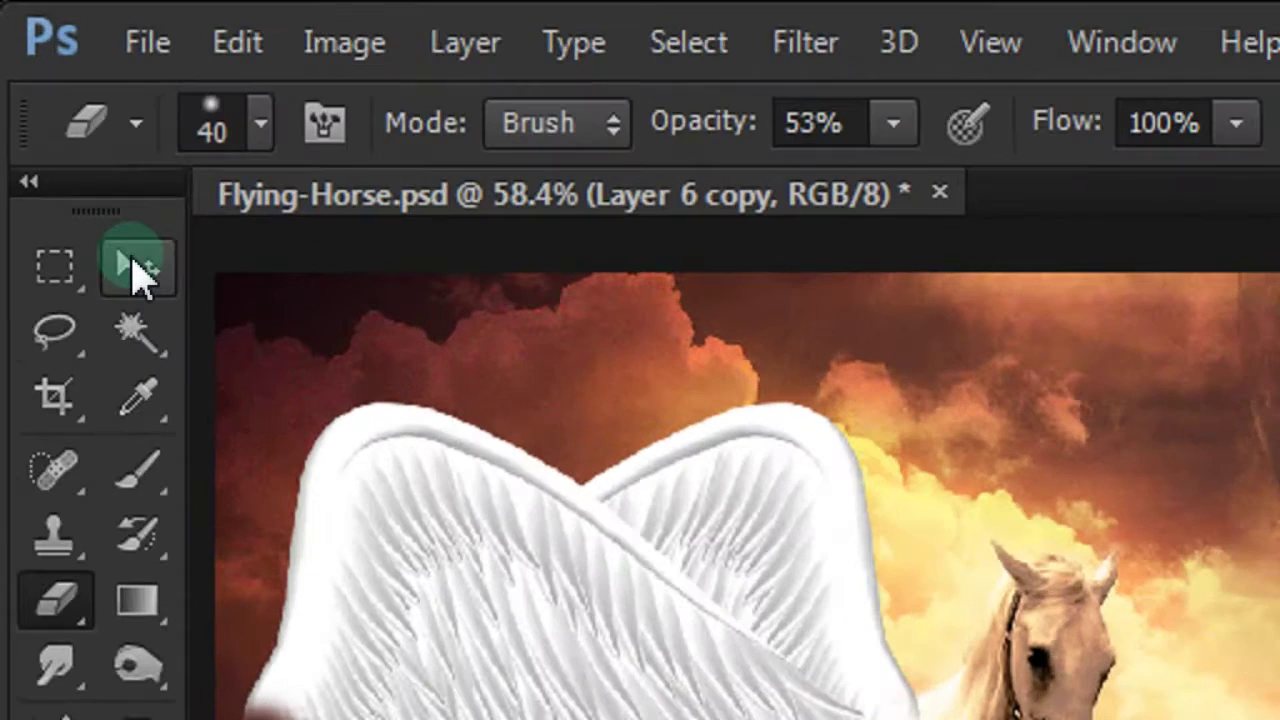
click(137, 268)
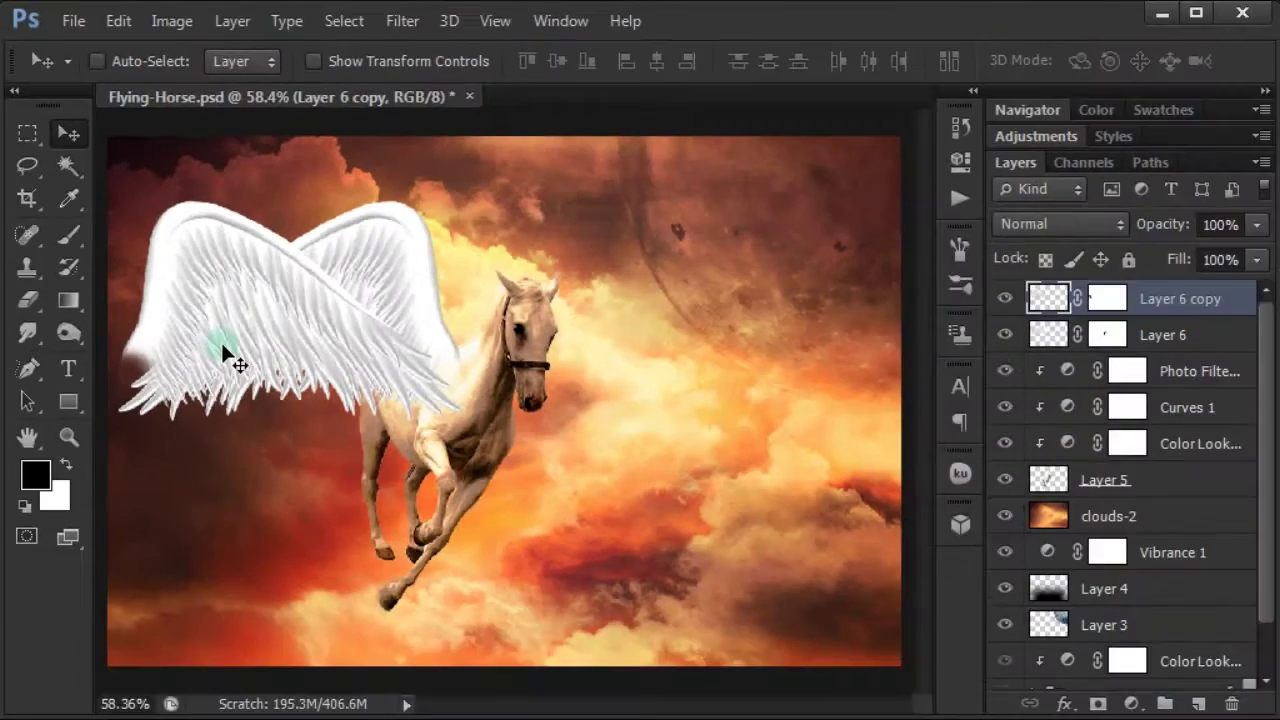
drag(228, 350, 579, 355)
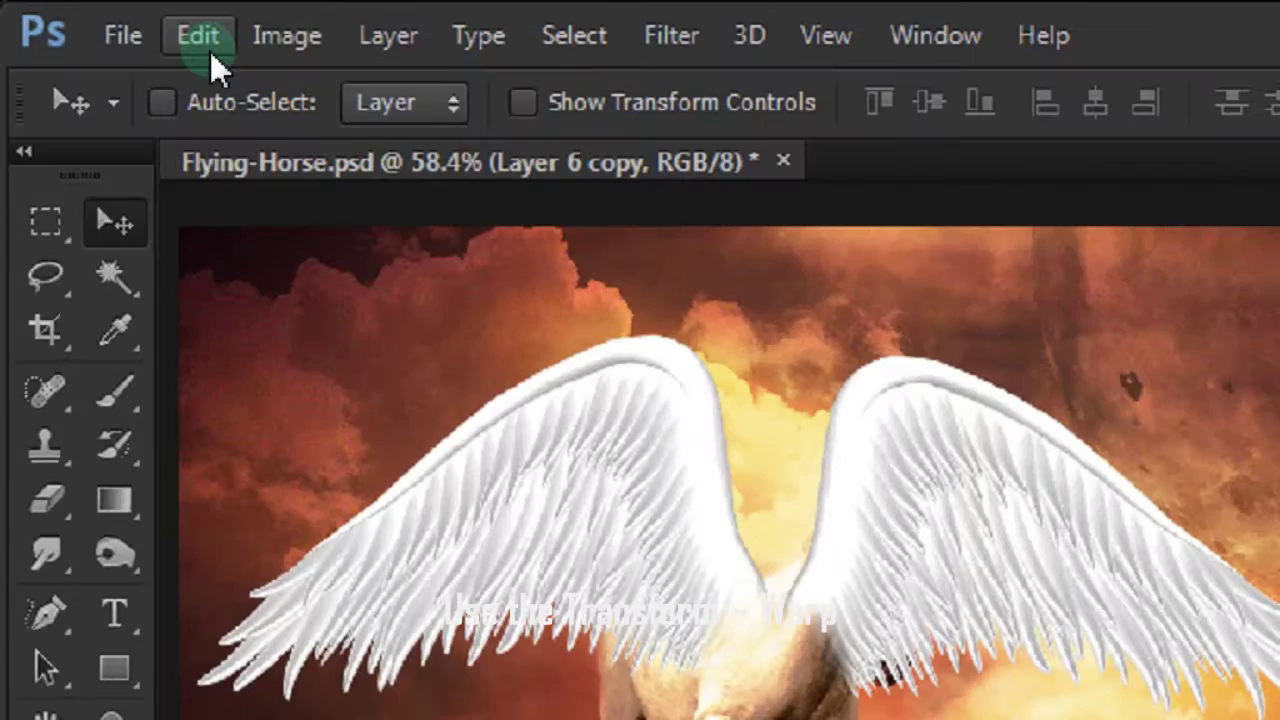
Warp Layer 6 copy, pulling its tip and lower feathers downward, and apply the warp
click(121, 23)
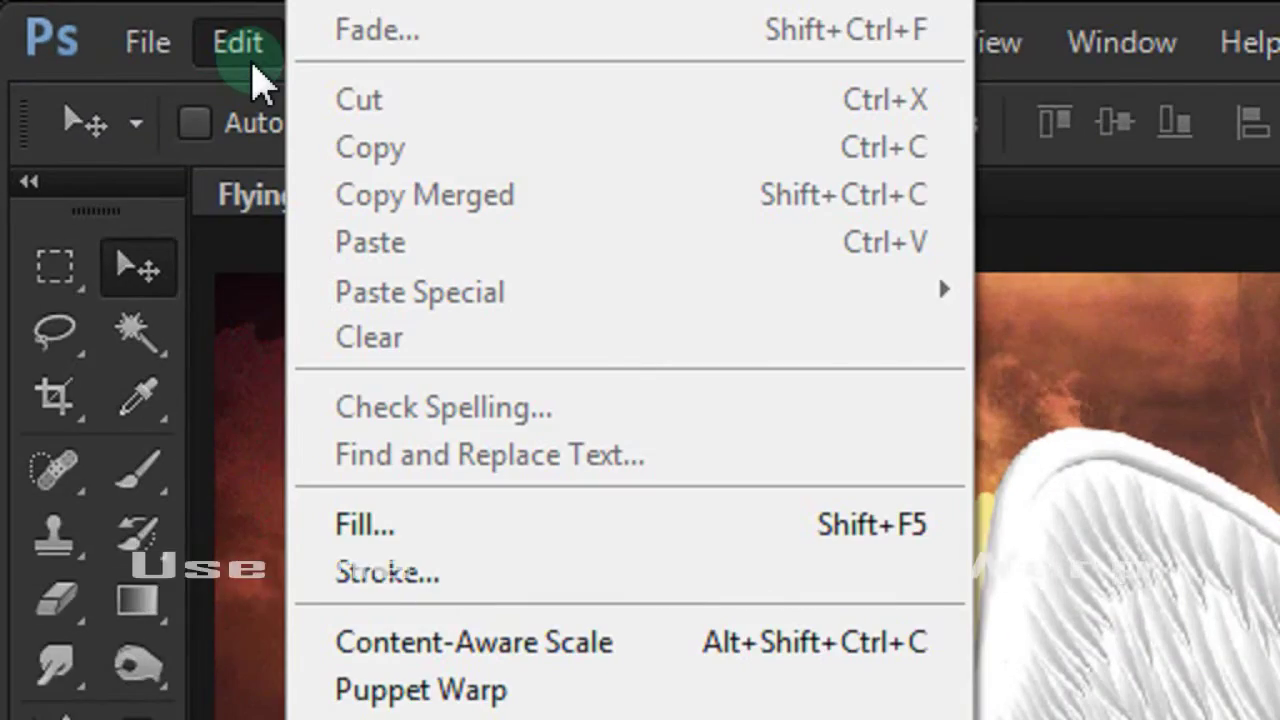
mouse_move(190, 65)
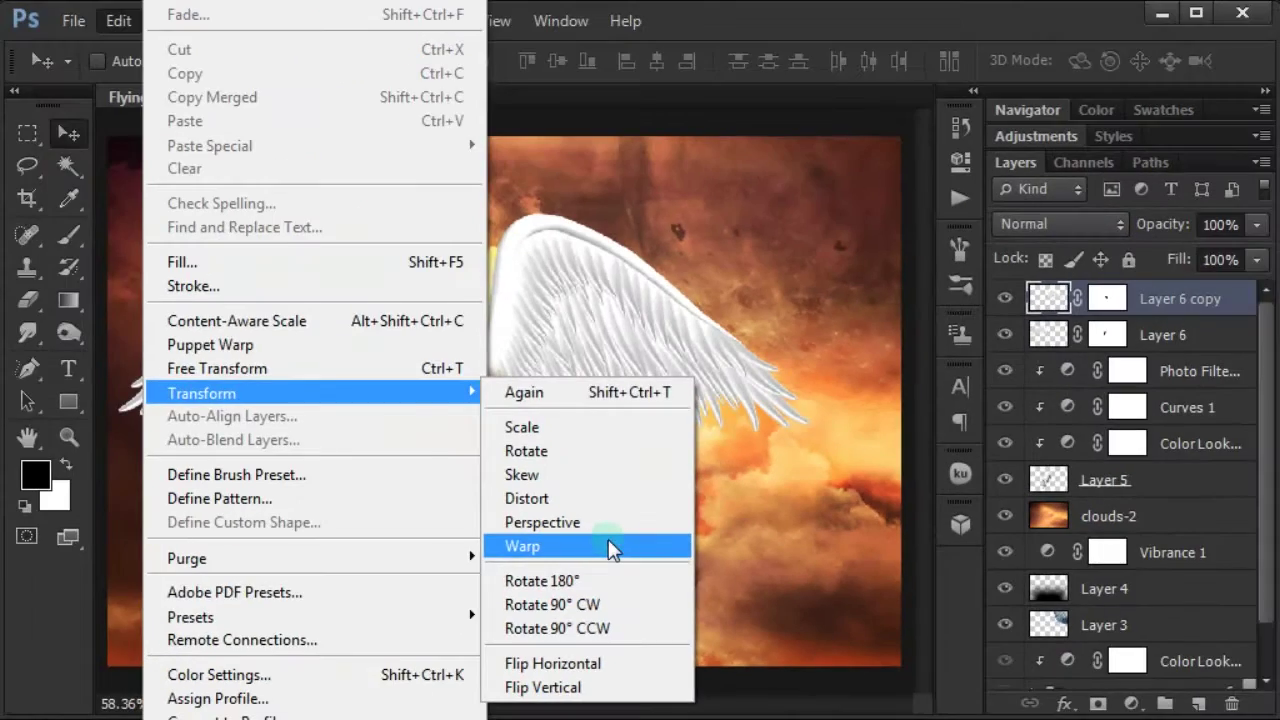
click(608, 539)
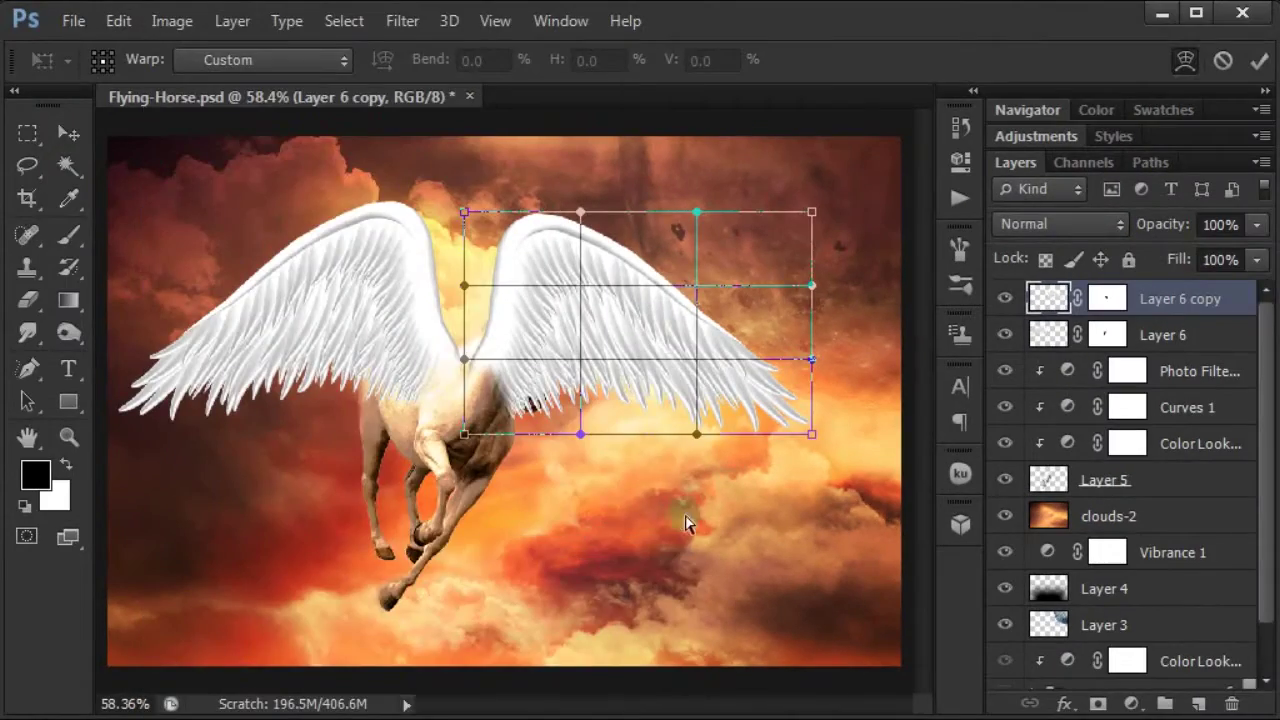
drag(810, 450, 808, 498)
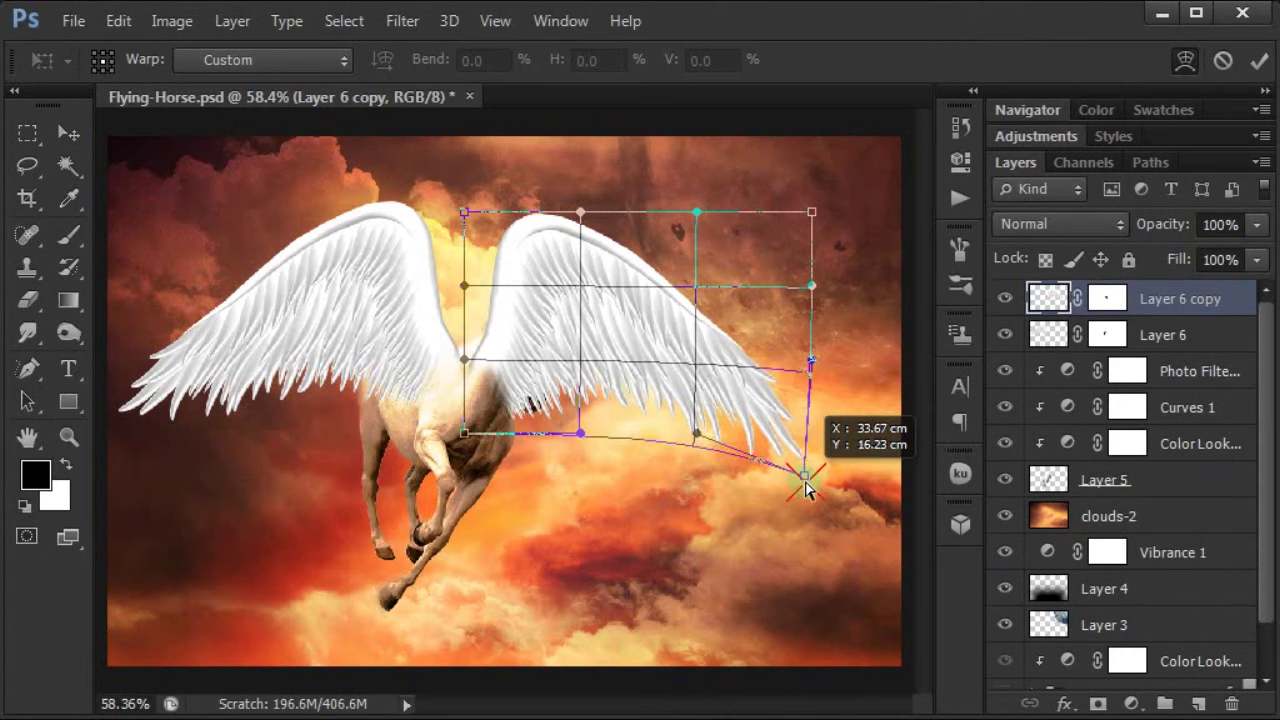
drag(812, 362, 809, 401)
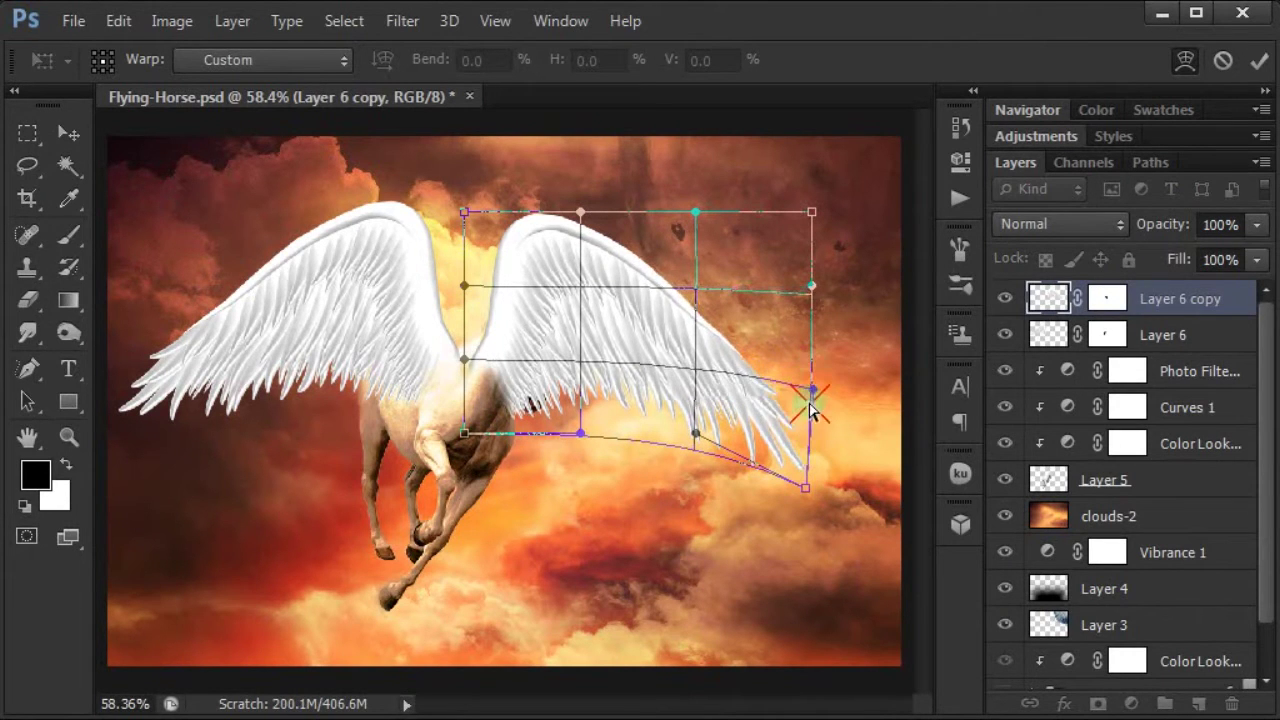
mouse_move(811, 211)
mouse_down()
mouse_move(807, 173)
mouse_move(808, 257)
mouse_up()
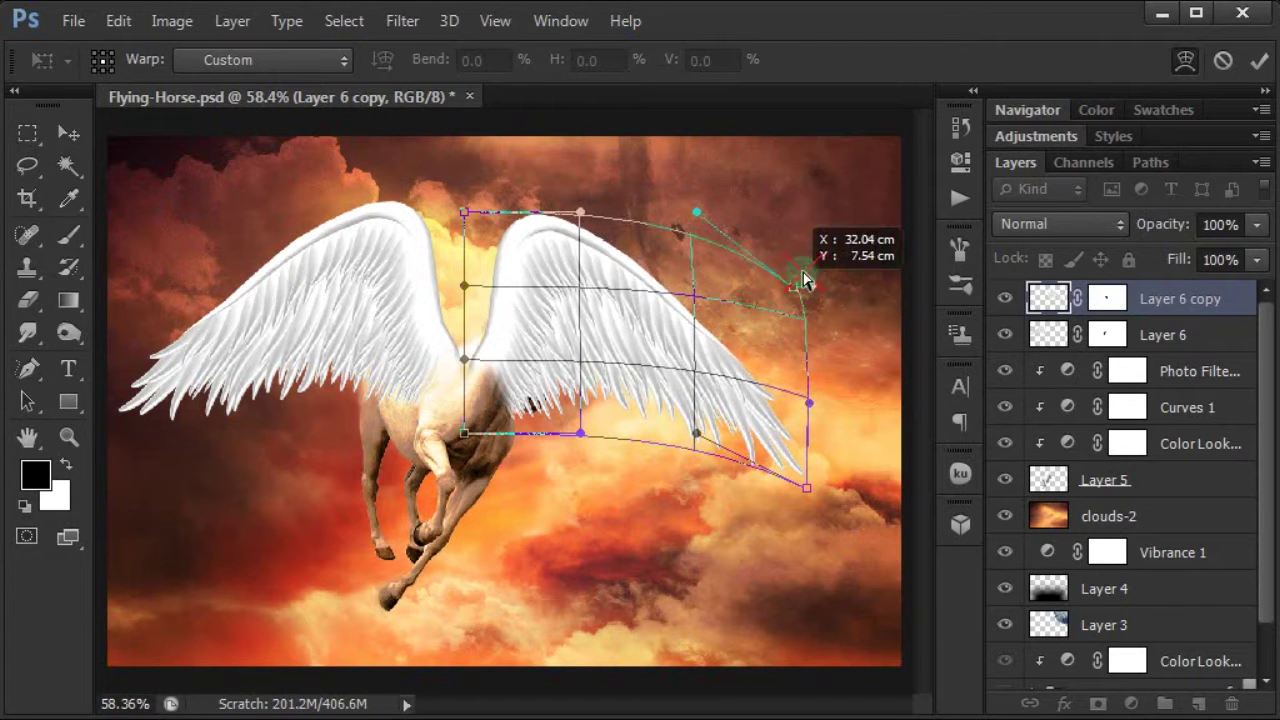
drag(706, 296, 696, 315)
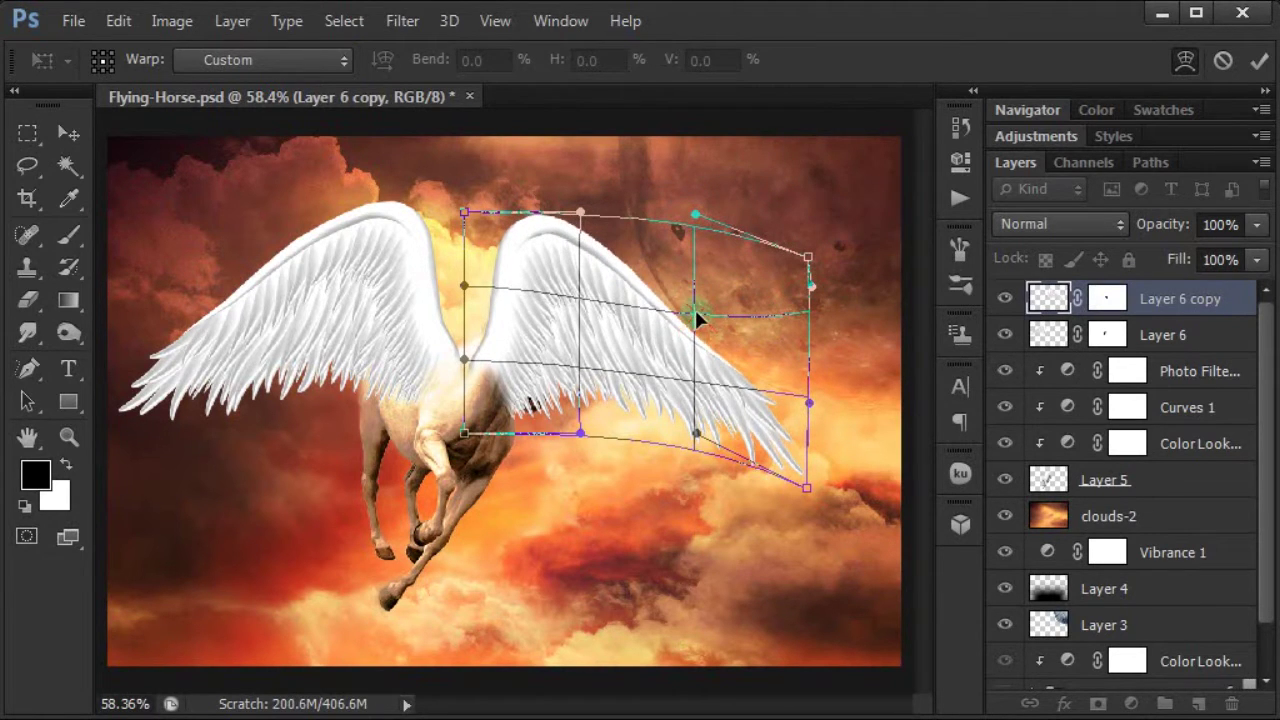
drag(806, 493, 812, 520)
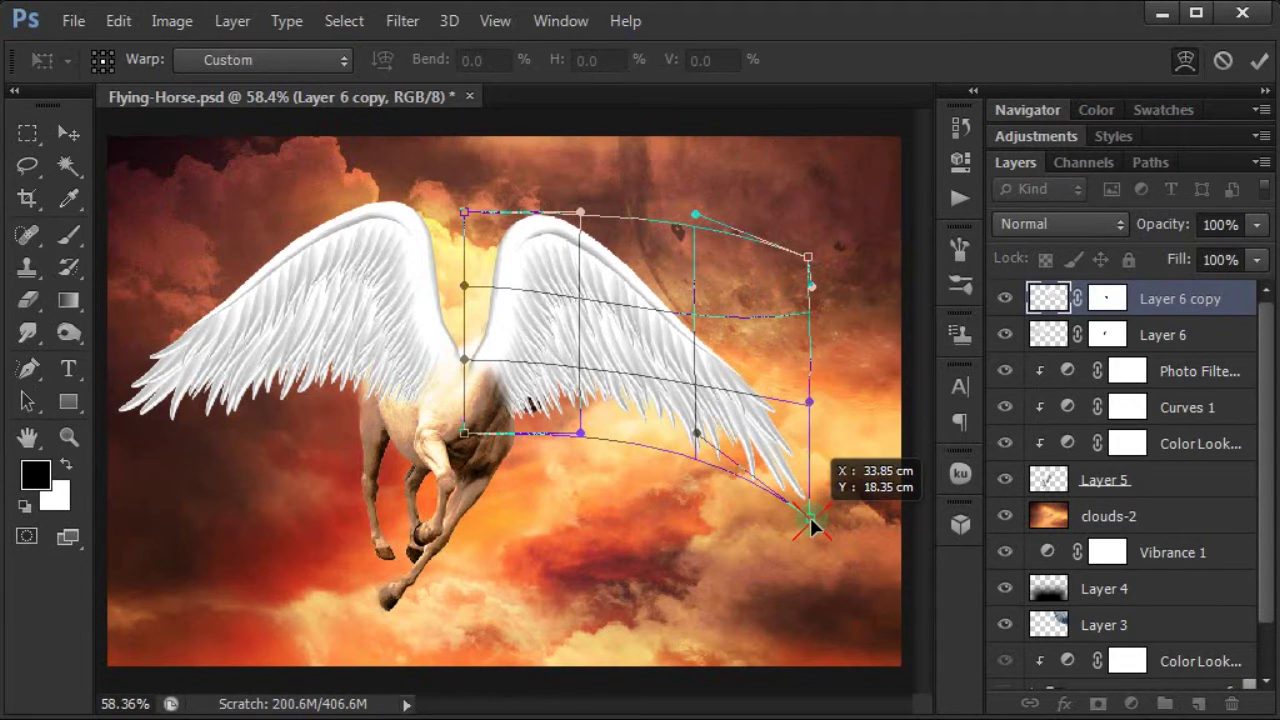
drag(697, 440, 697, 452)
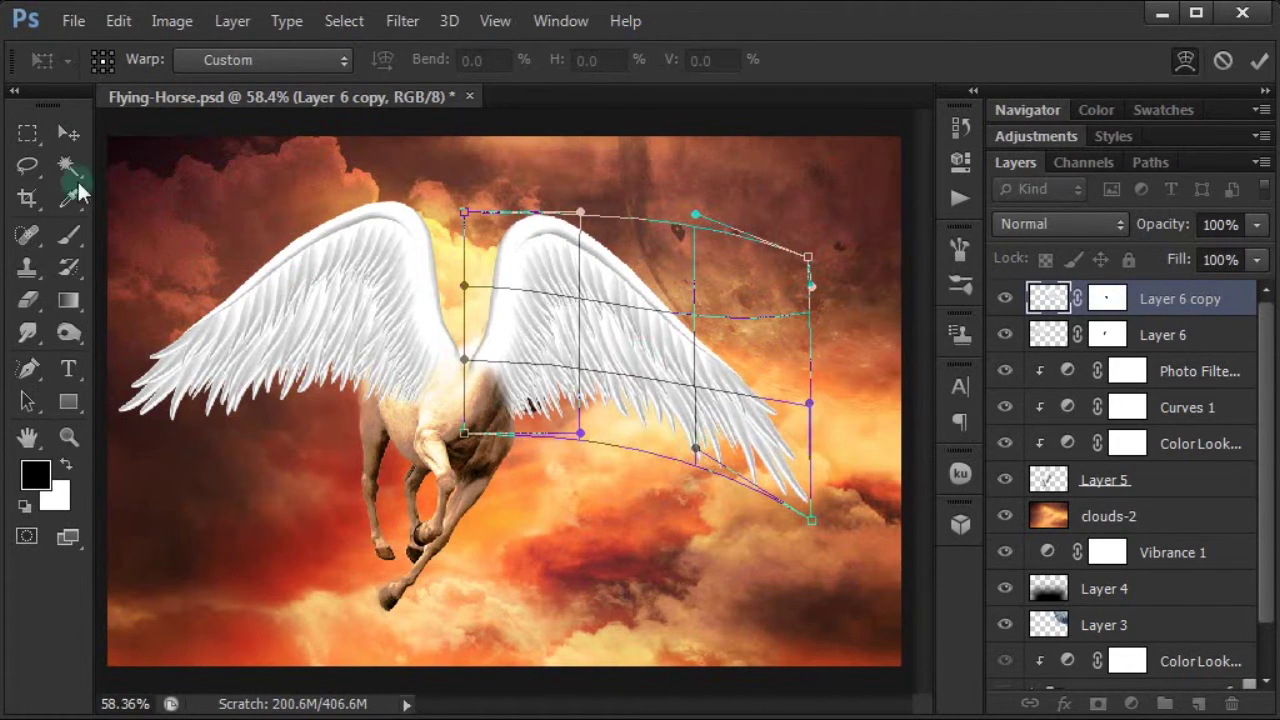
click(68, 133)
click(547, 316)
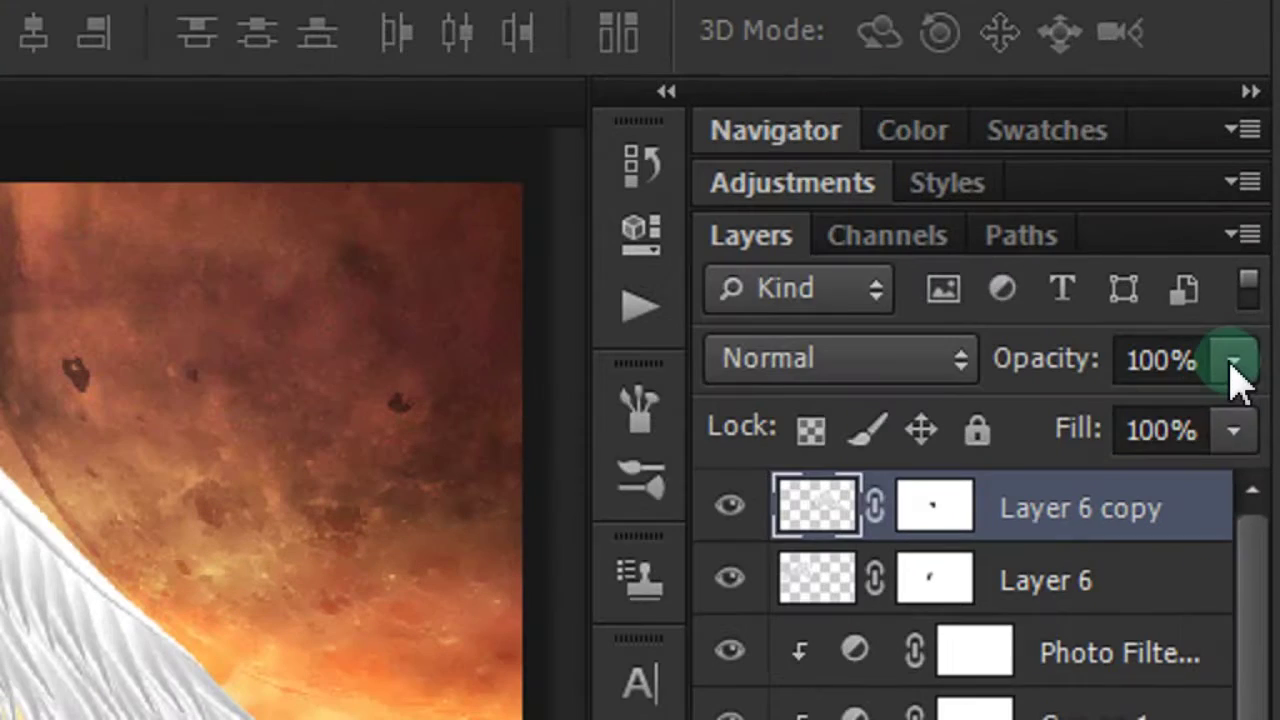
Lower Layer 6 copy's opacity to 59% to see the horse's head beneath the wing
click(1257, 224)
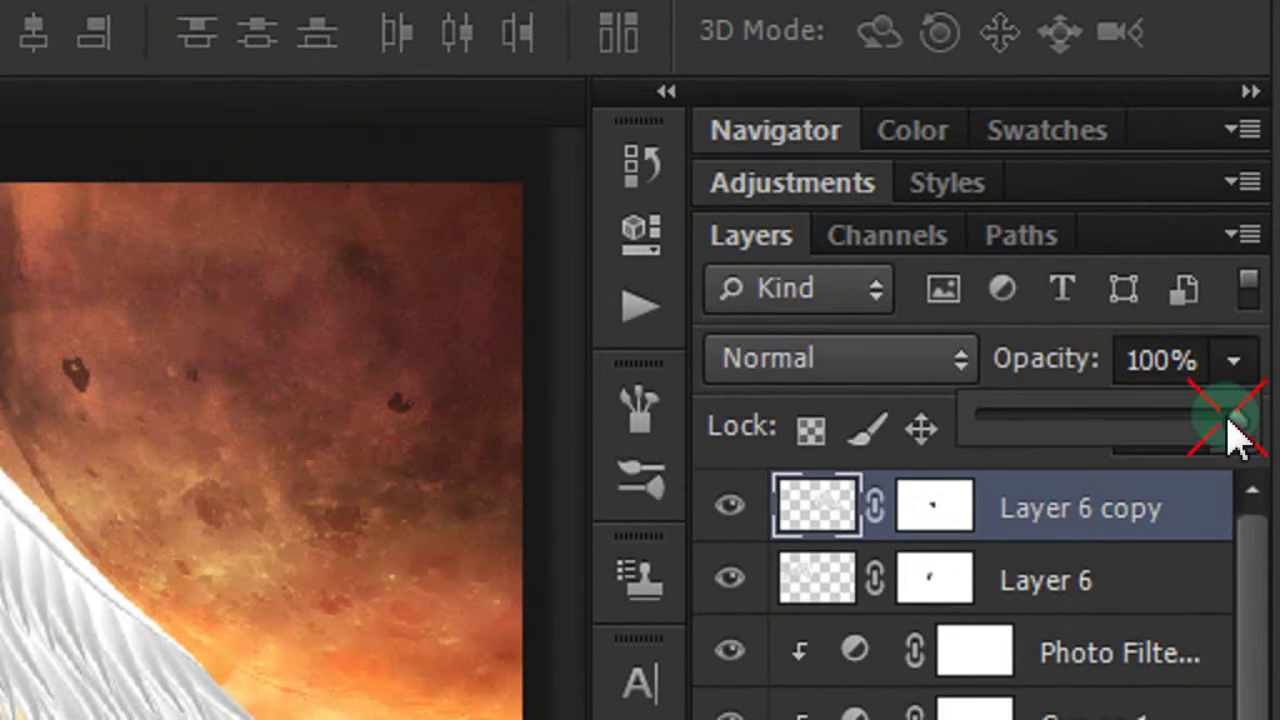
drag(1257, 258, 1212, 260)
drag(1150, 437, 1140, 437)
click(300, 490)
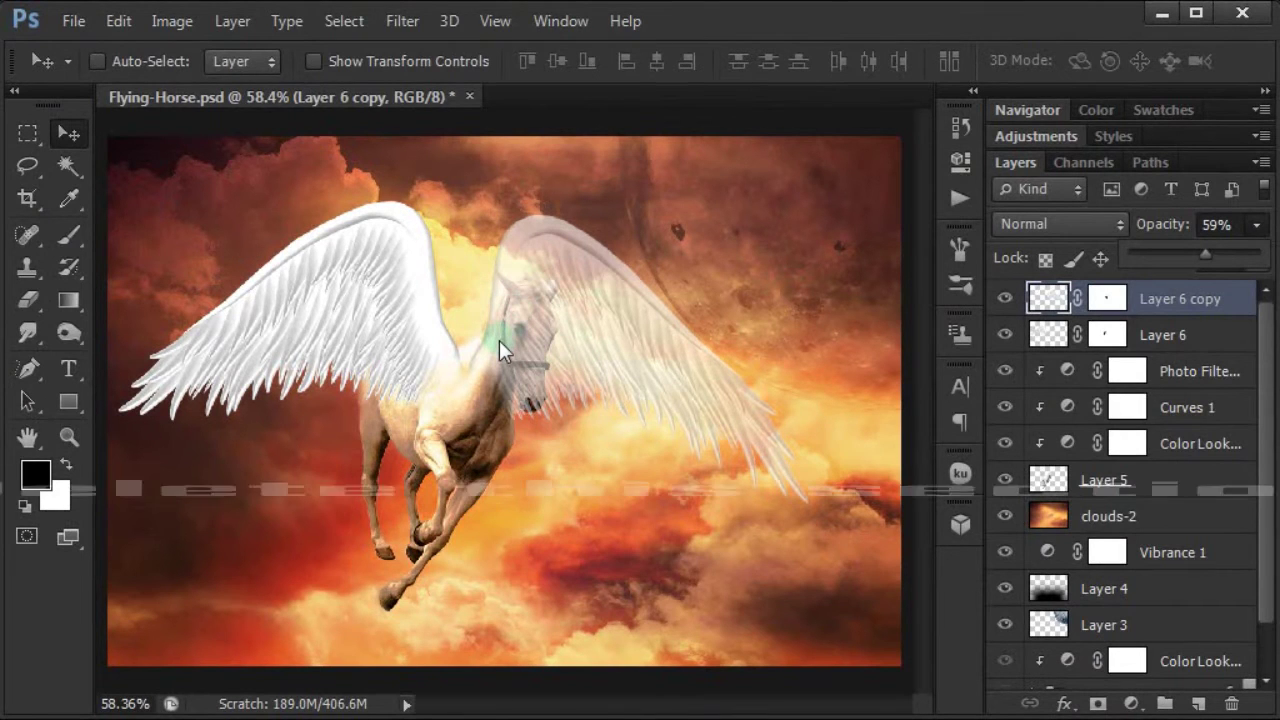
mouse_move(498, 334)
mouse_down()
mouse_move(500, 271)
mouse_move(558, 281)
mouse_up()
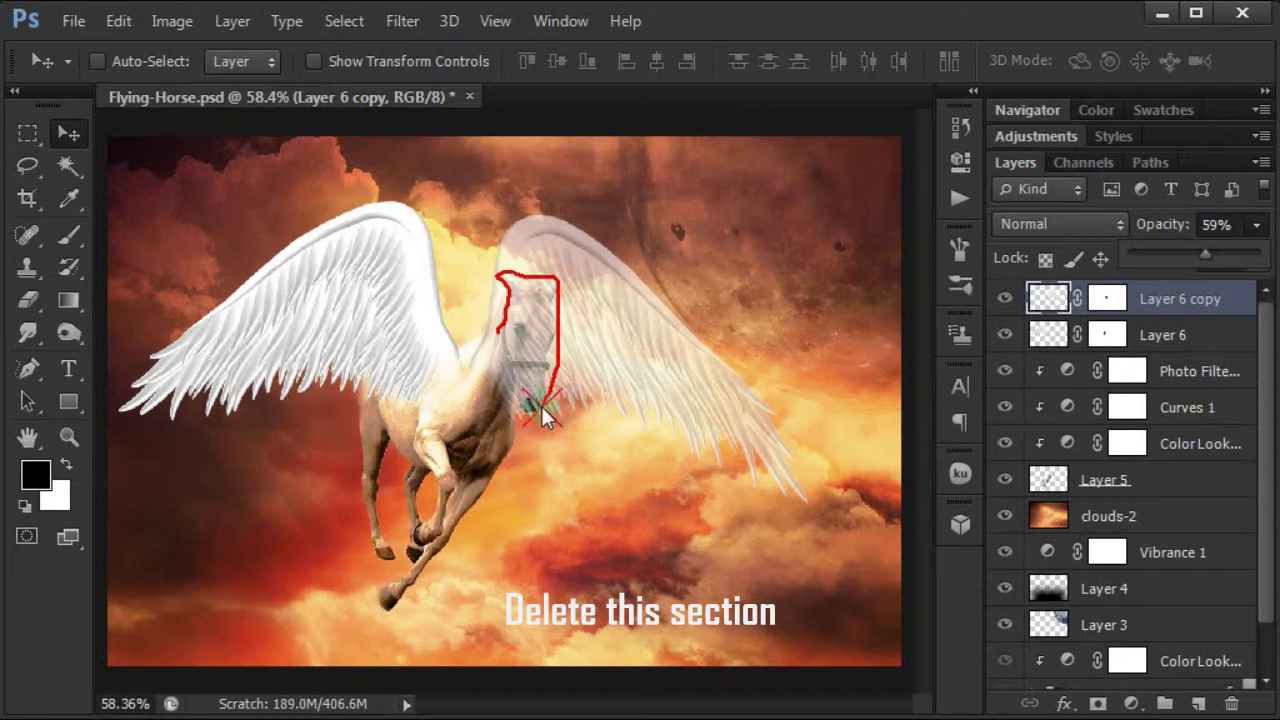
drag(514, 370, 498, 331)
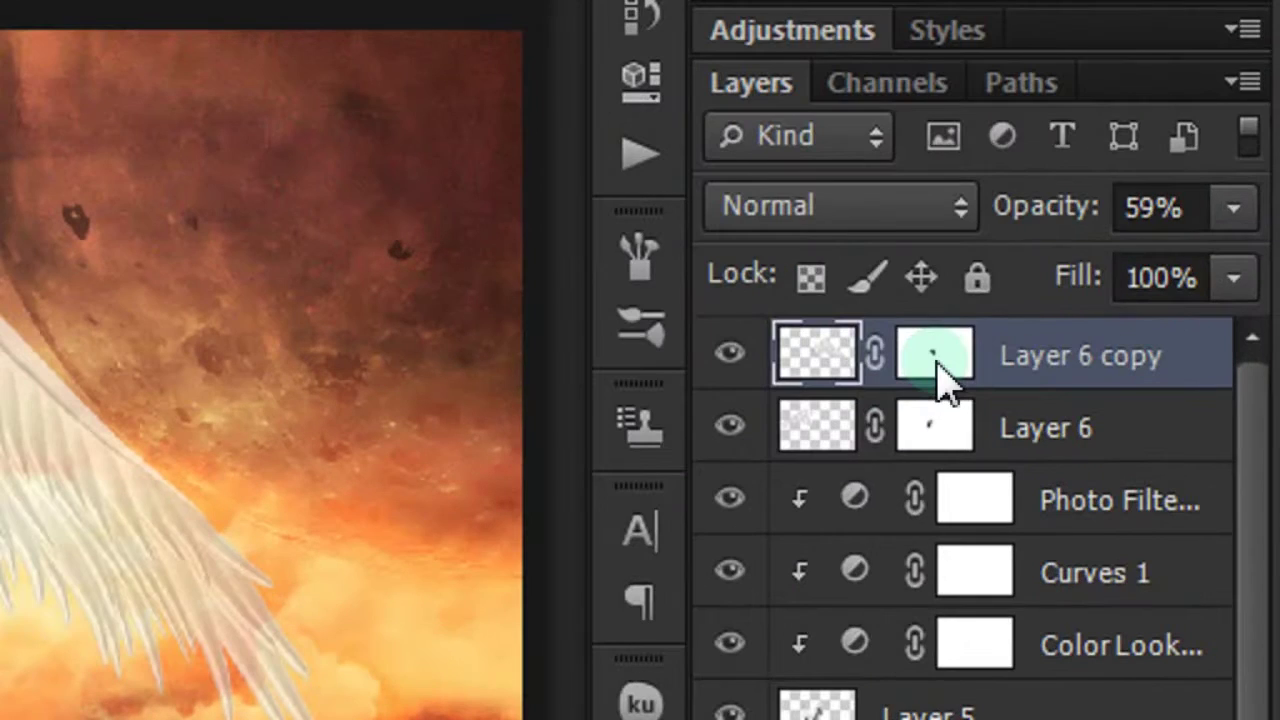
Target Layer 6 copy's mask with the Eraser at 31% opacity and size 10
click(940, 370)
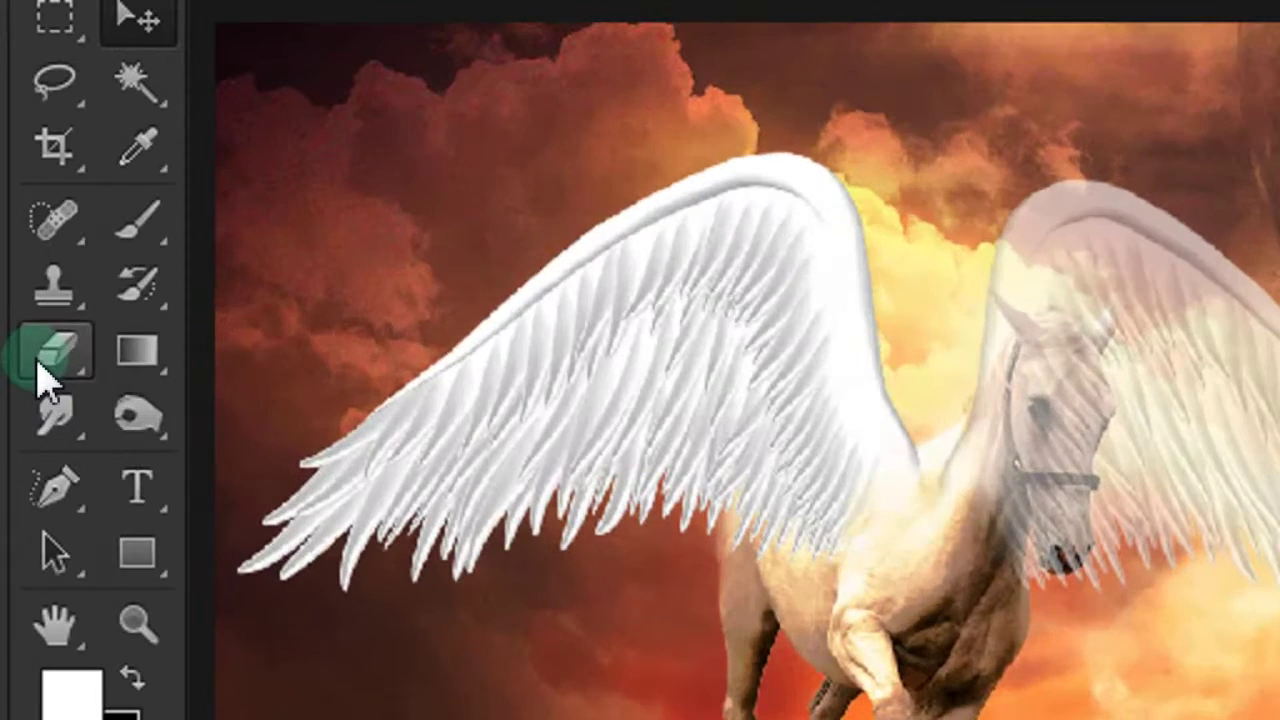
right_click(24, 308)
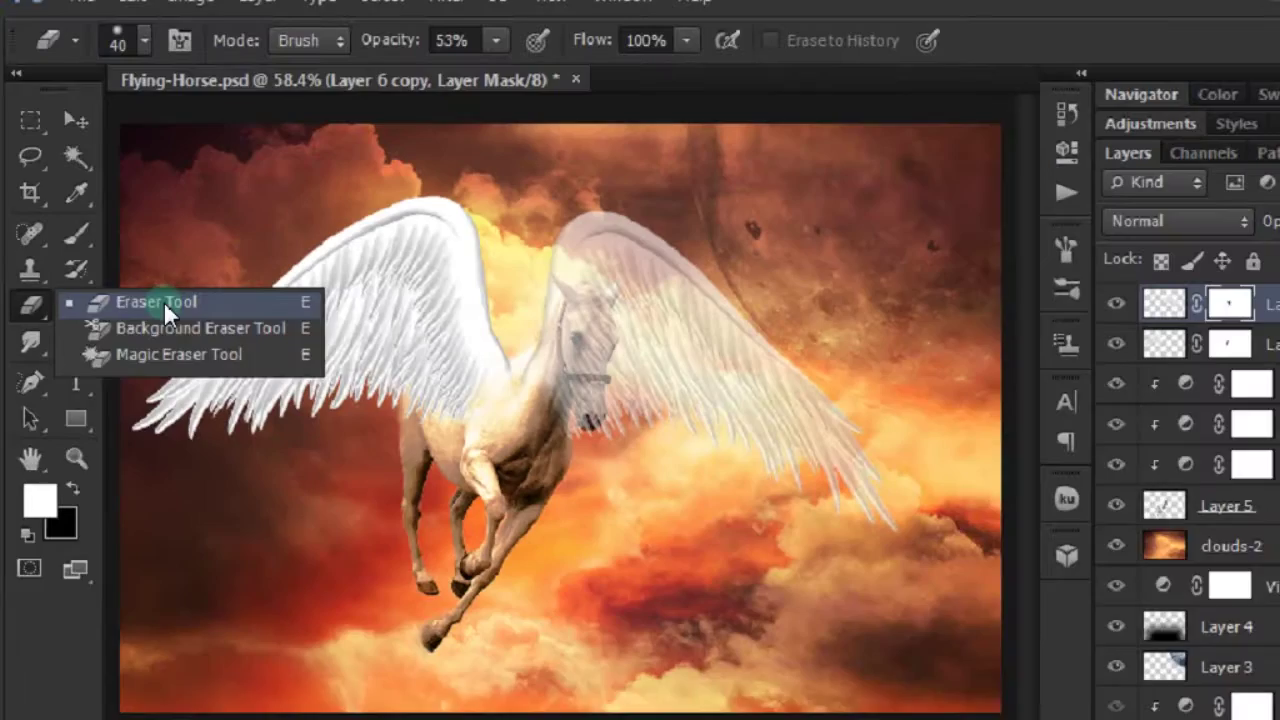
click(298, 350)
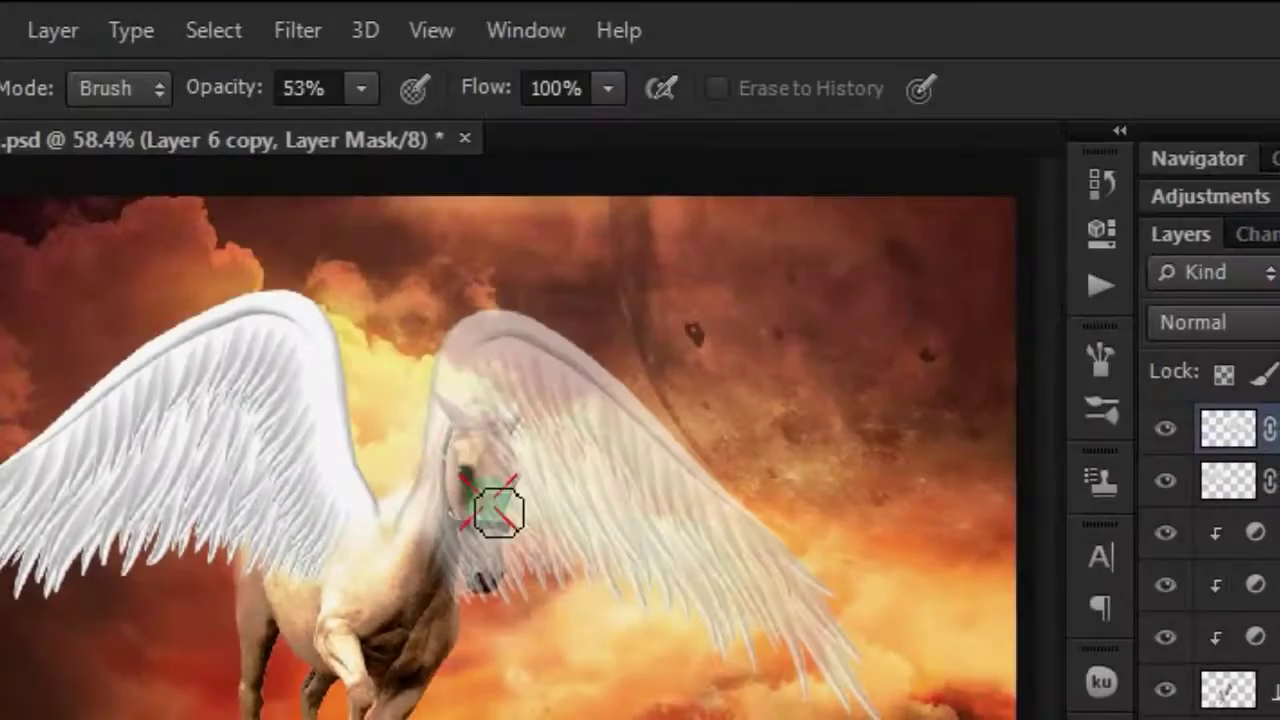
drag(446, 61, 432, 92)
drag(349, 128, 330, 128)
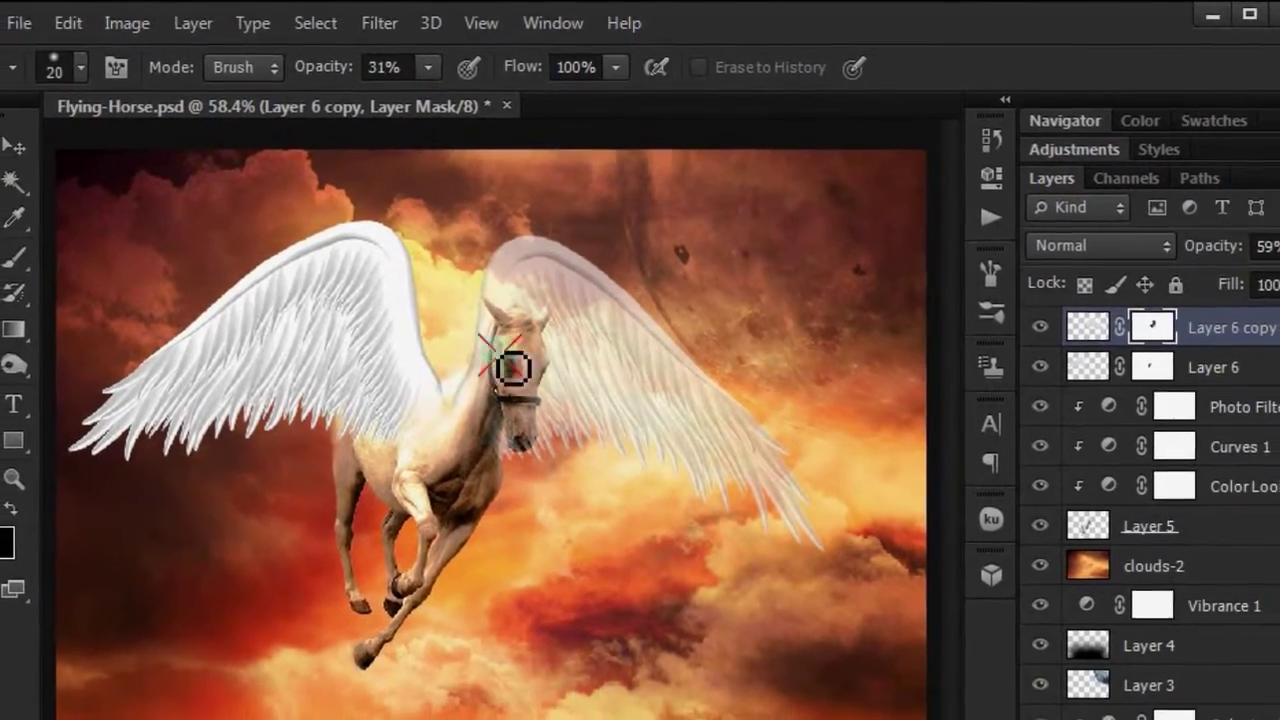
key(bracketleft)
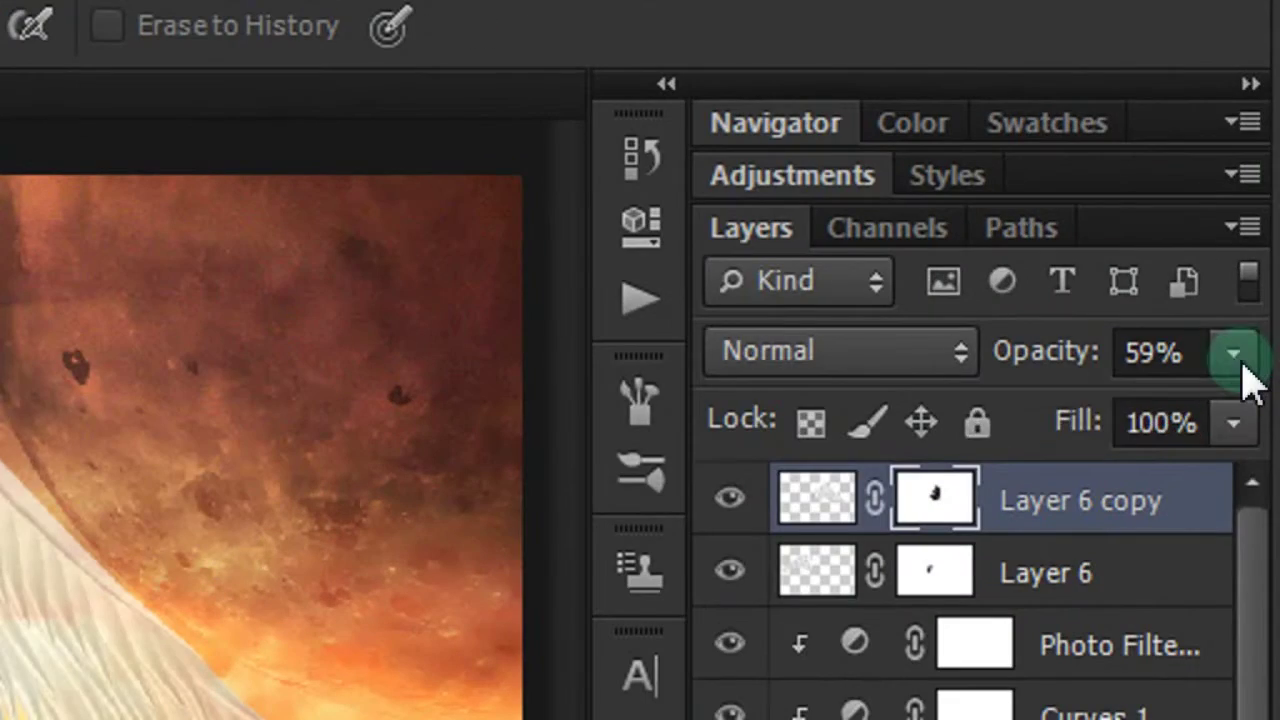
Restore Layer 6 copy's opacity to 100%
click(1241, 308)
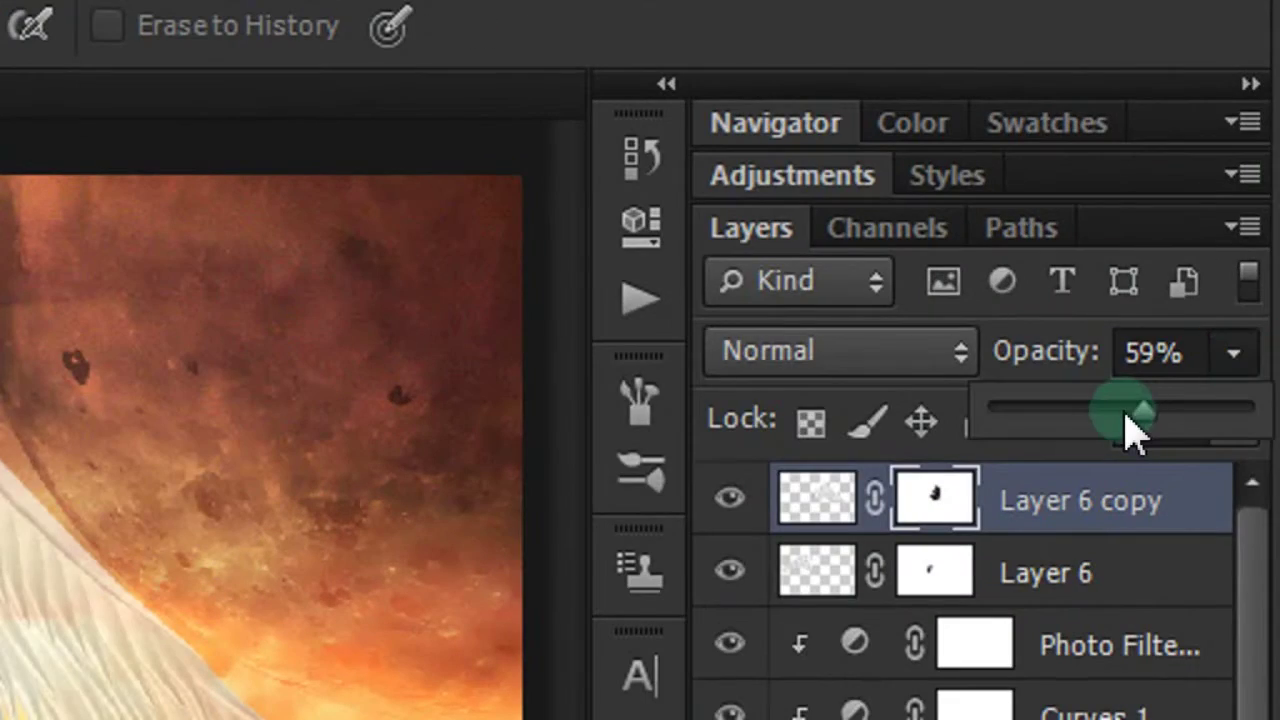
drag(1152, 358, 1256, 356)
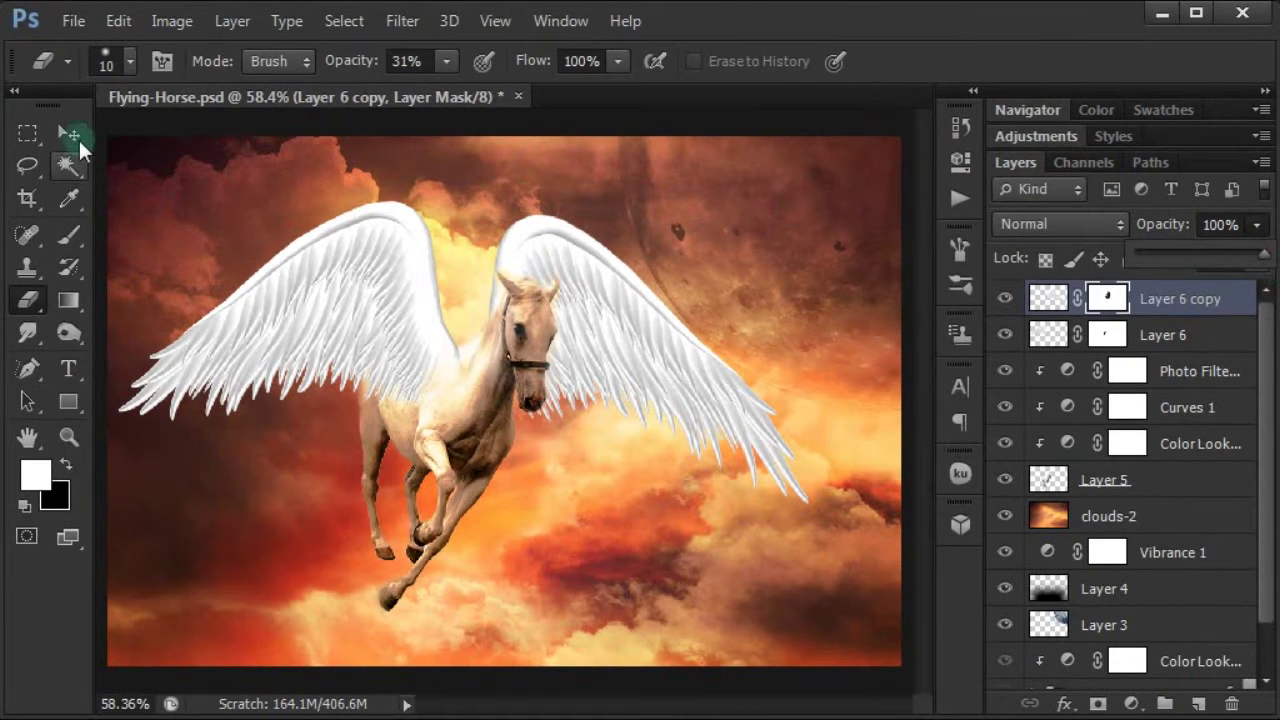
click(77, 129)
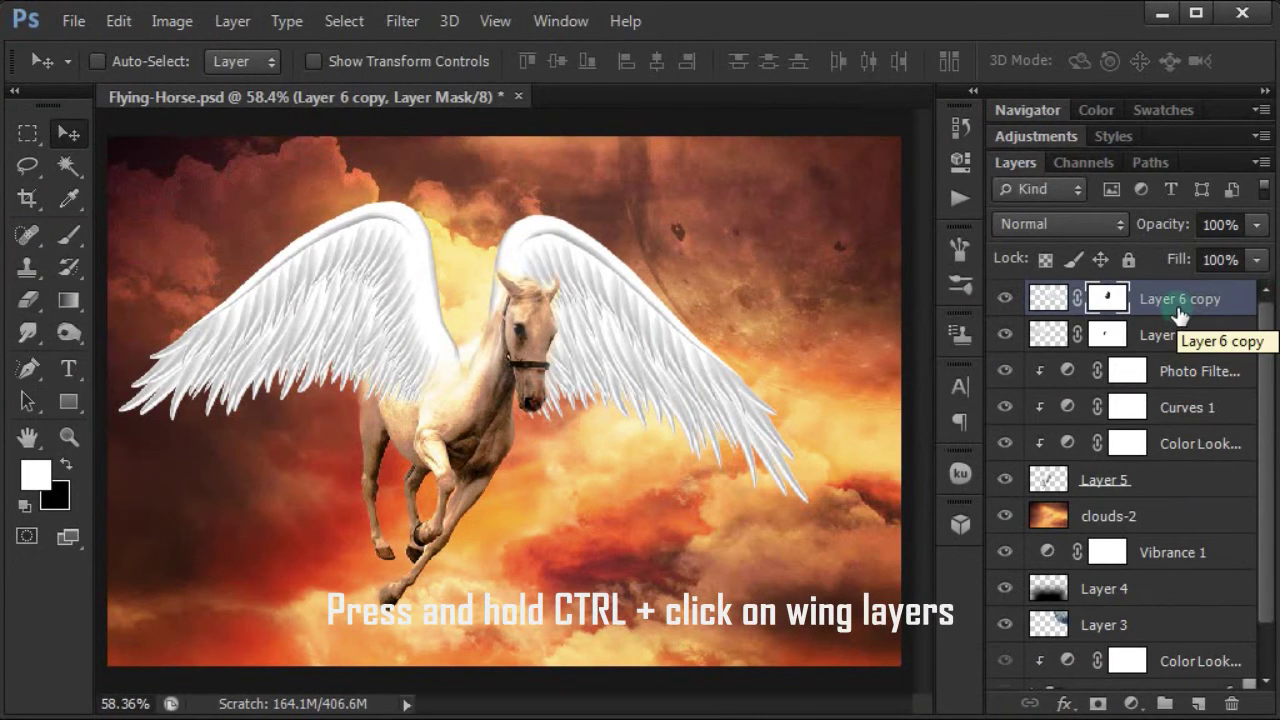
Group Layer 6 and Layer 6 copy into a group named 'wings'
ctrl+click(1208, 338)
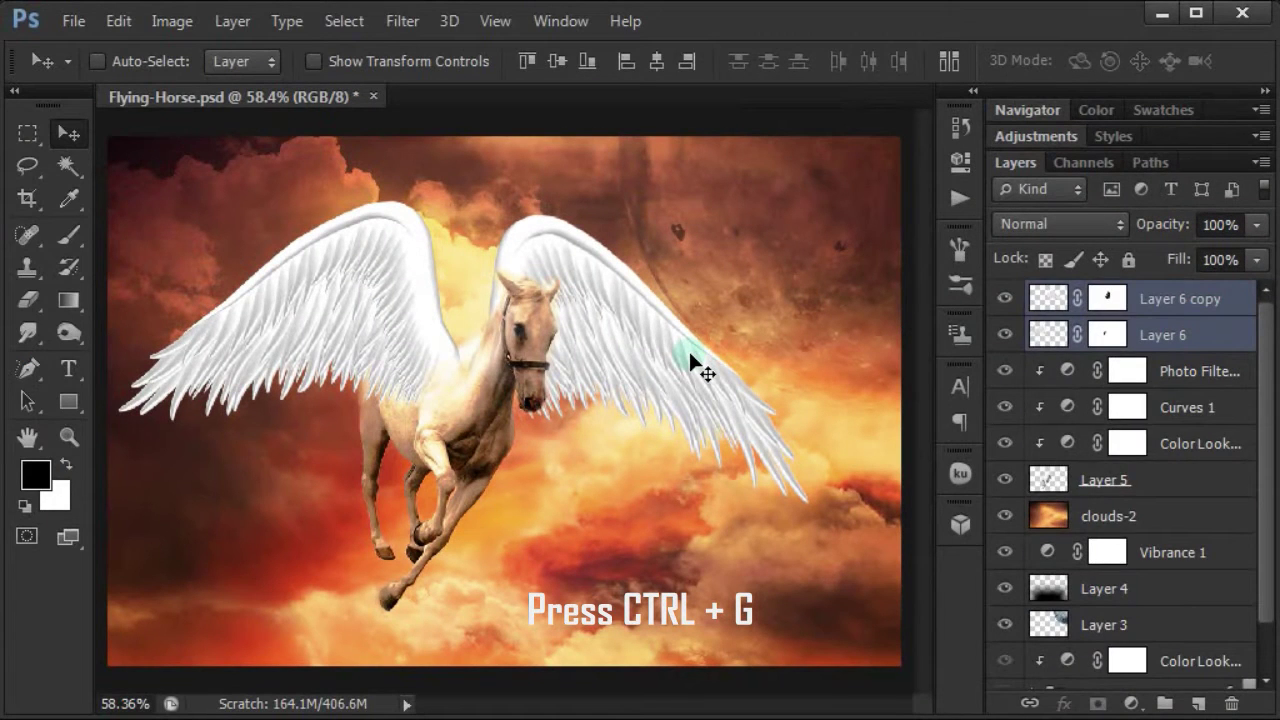
key(ctrl+g)
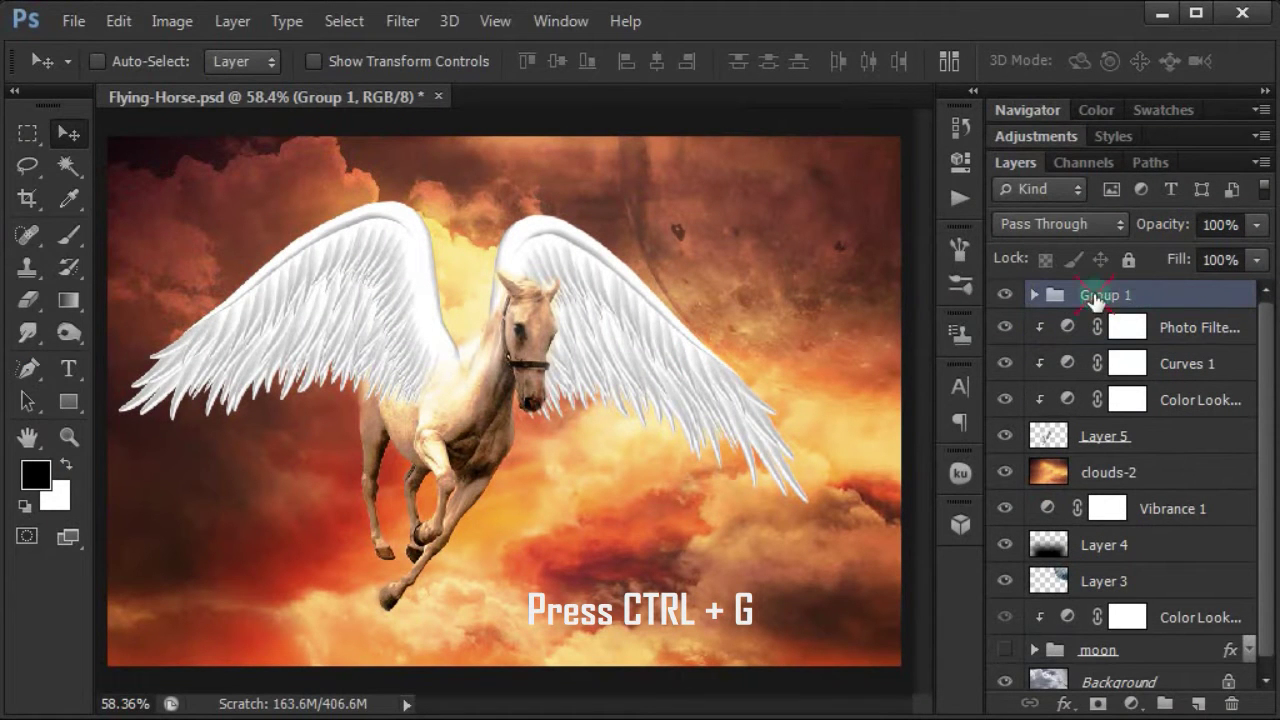
double_click(1095, 296)
text(i)
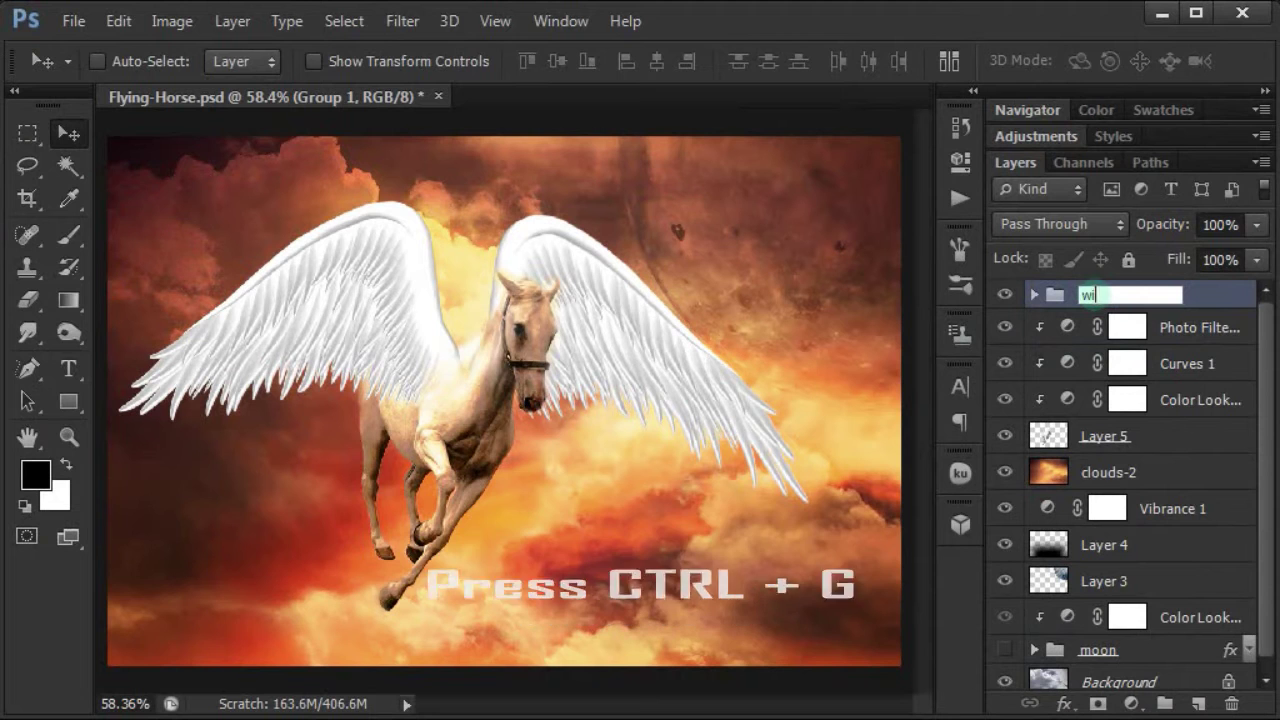
text(ngs)
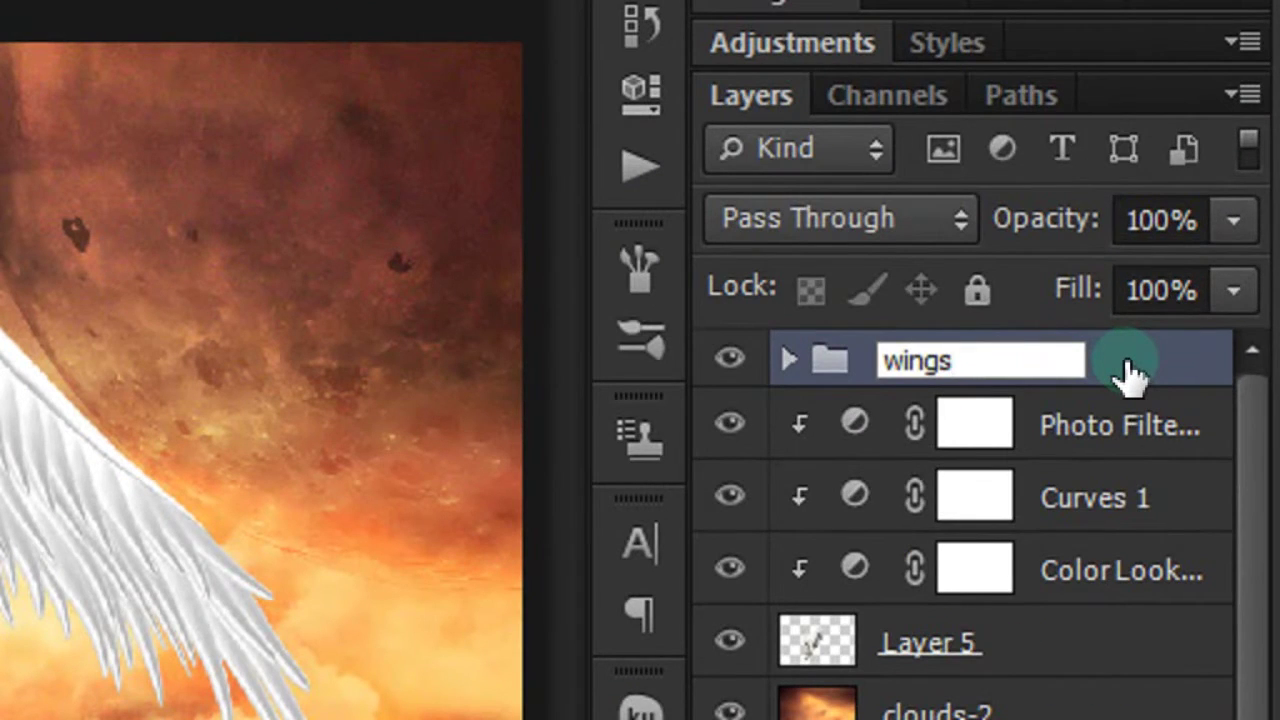
key(Return)
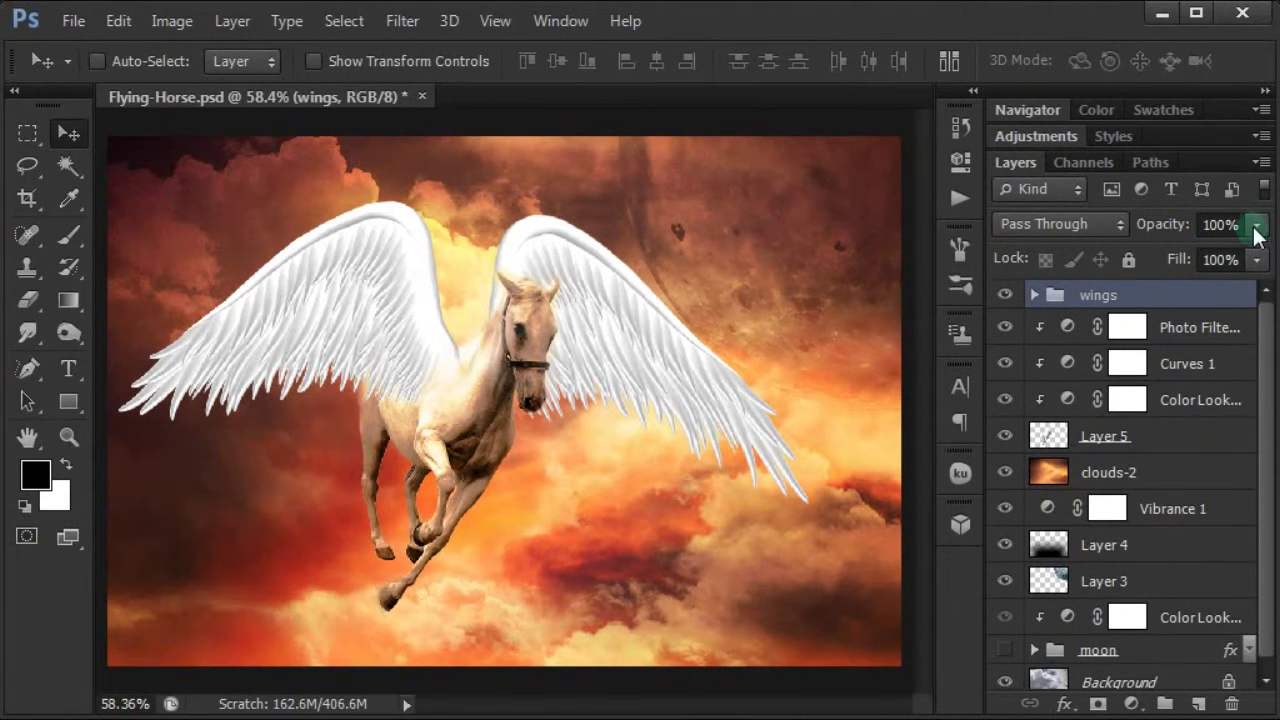
Set the wings group's opacity to 85%
click(1257, 226)
mouse_move(1257, 232)
mouse_down()
mouse_move(1255, 260)
mouse_move(1229, 252)
mouse_up()
click(1200, 225)
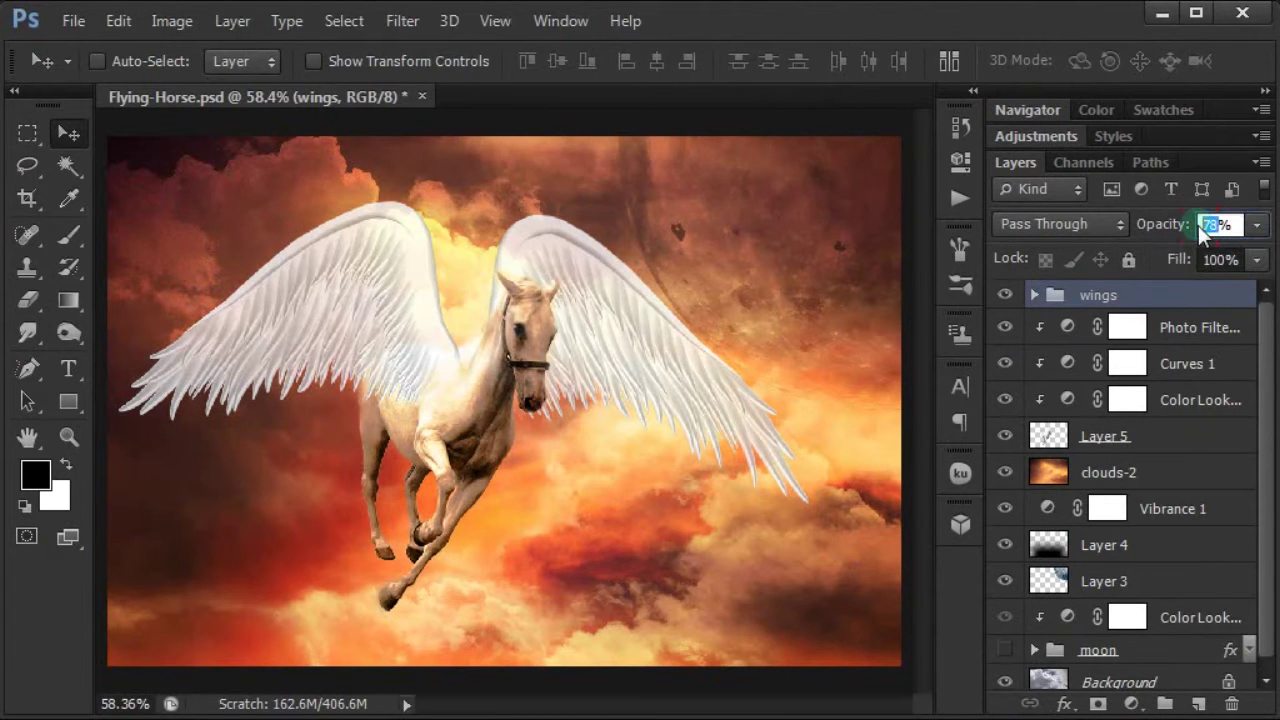
text(85)
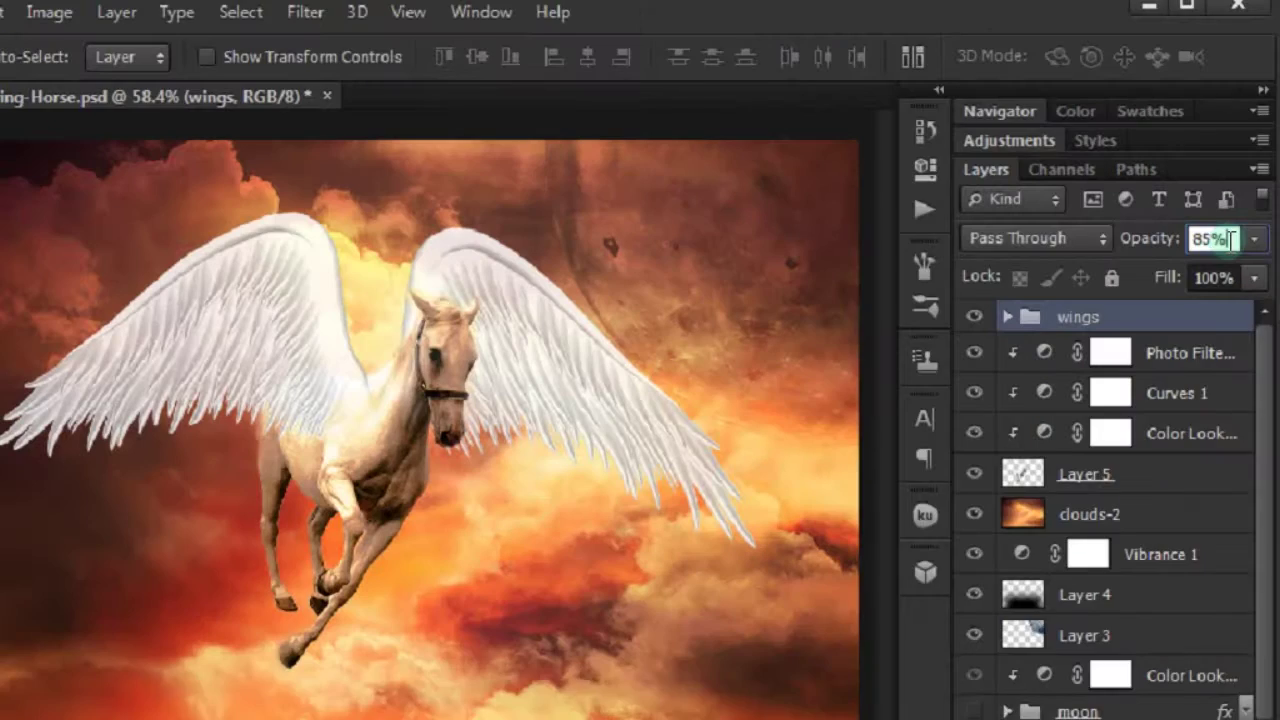
key(Return)
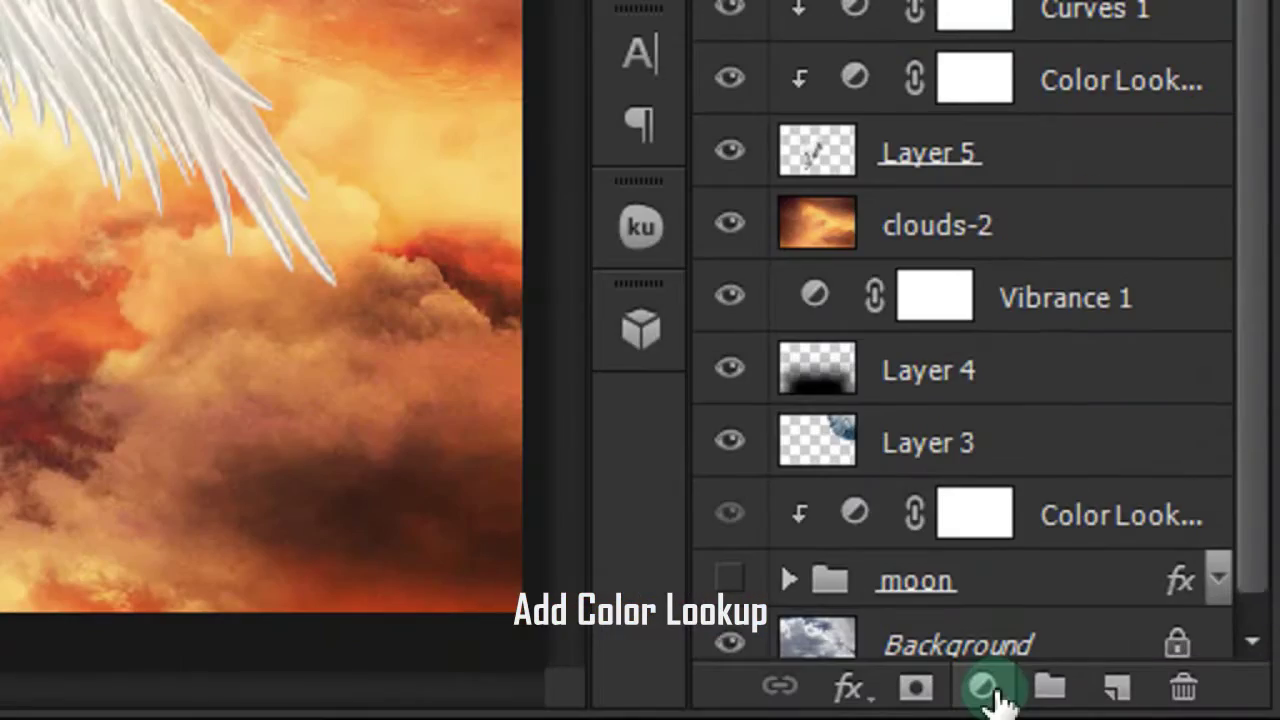
Add a Color Lookup clipped to the wings group, using EdgyAmber.3DL in Multiply mode
click(995, 690)
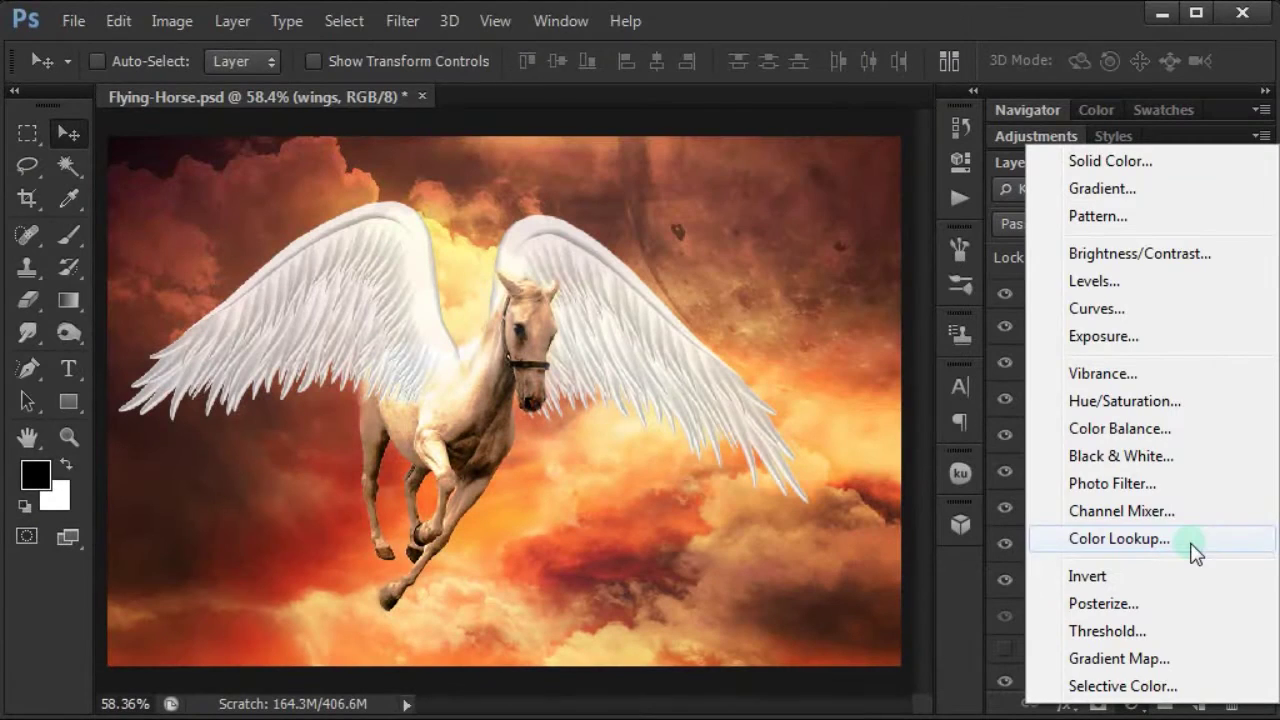
click(1192, 546)
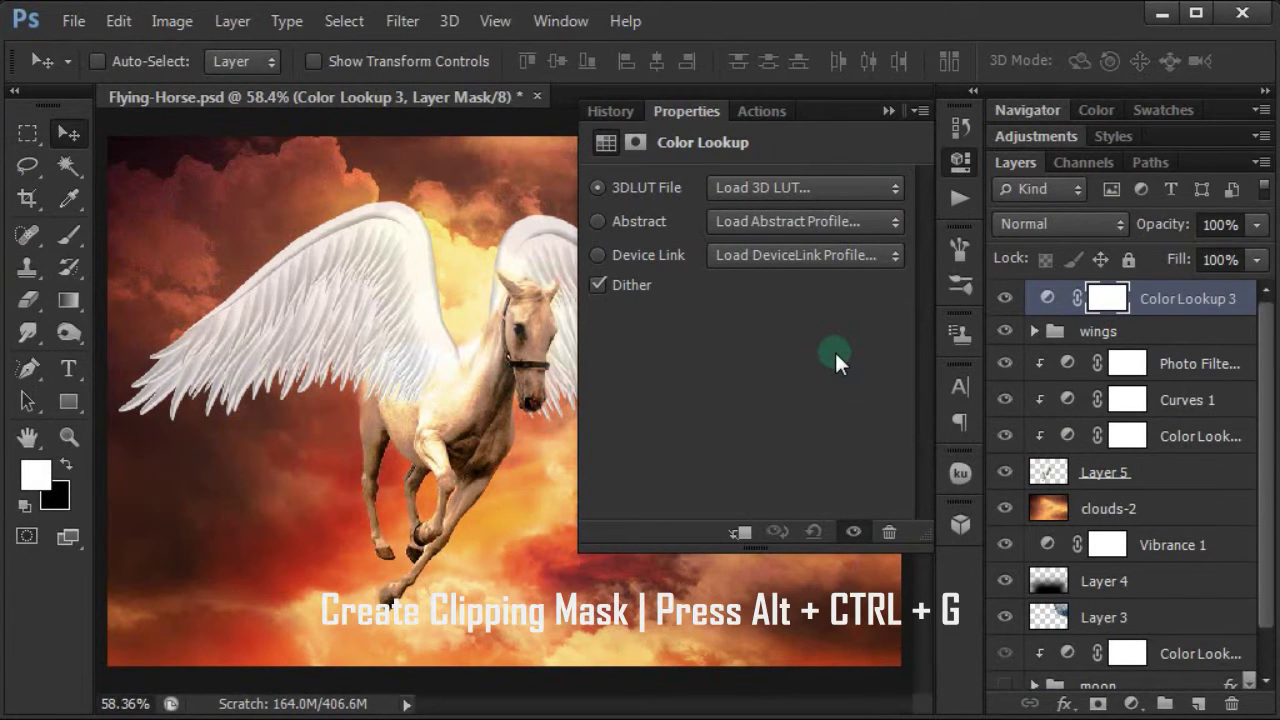
key(ctrl+alt+g)
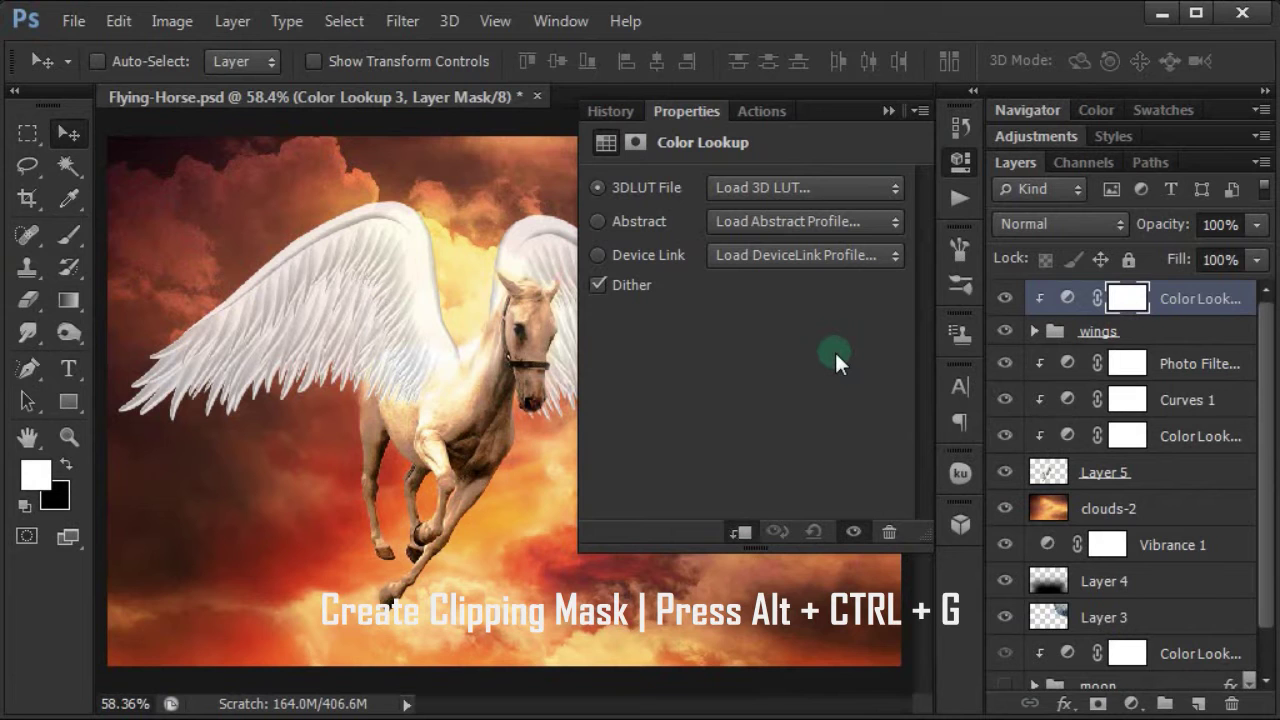
click(794, 189)
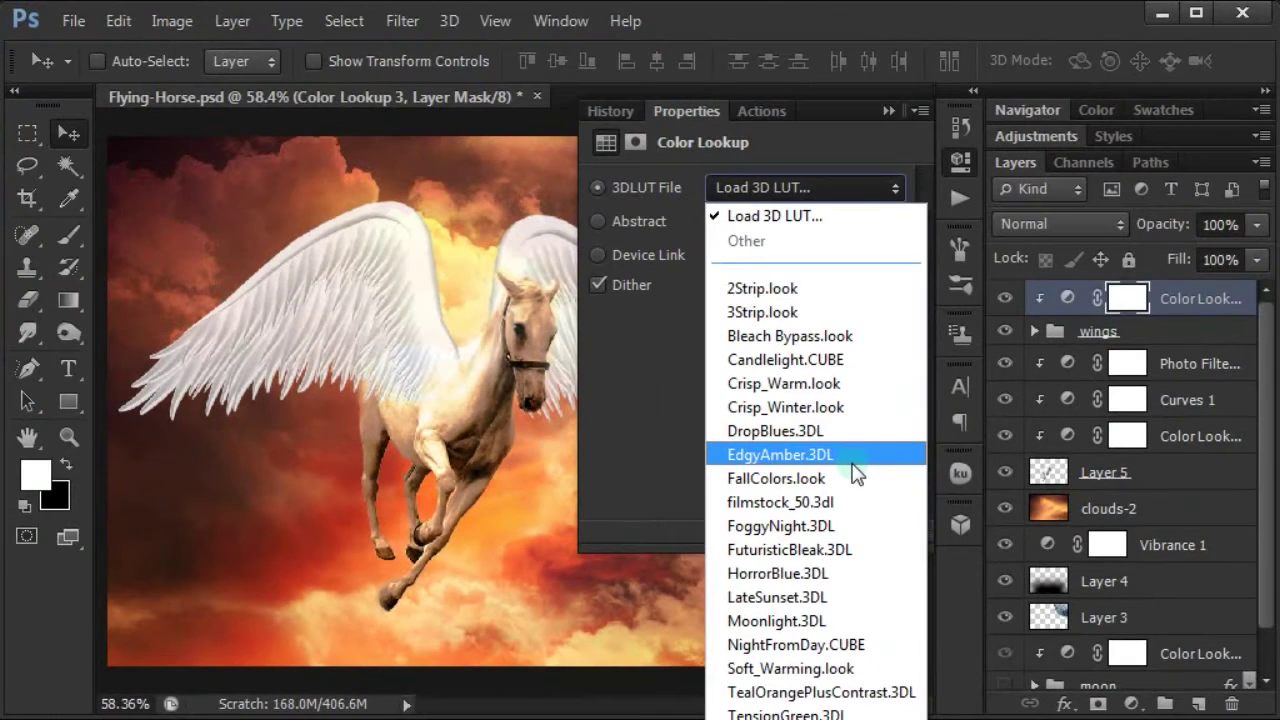
click(845, 450)
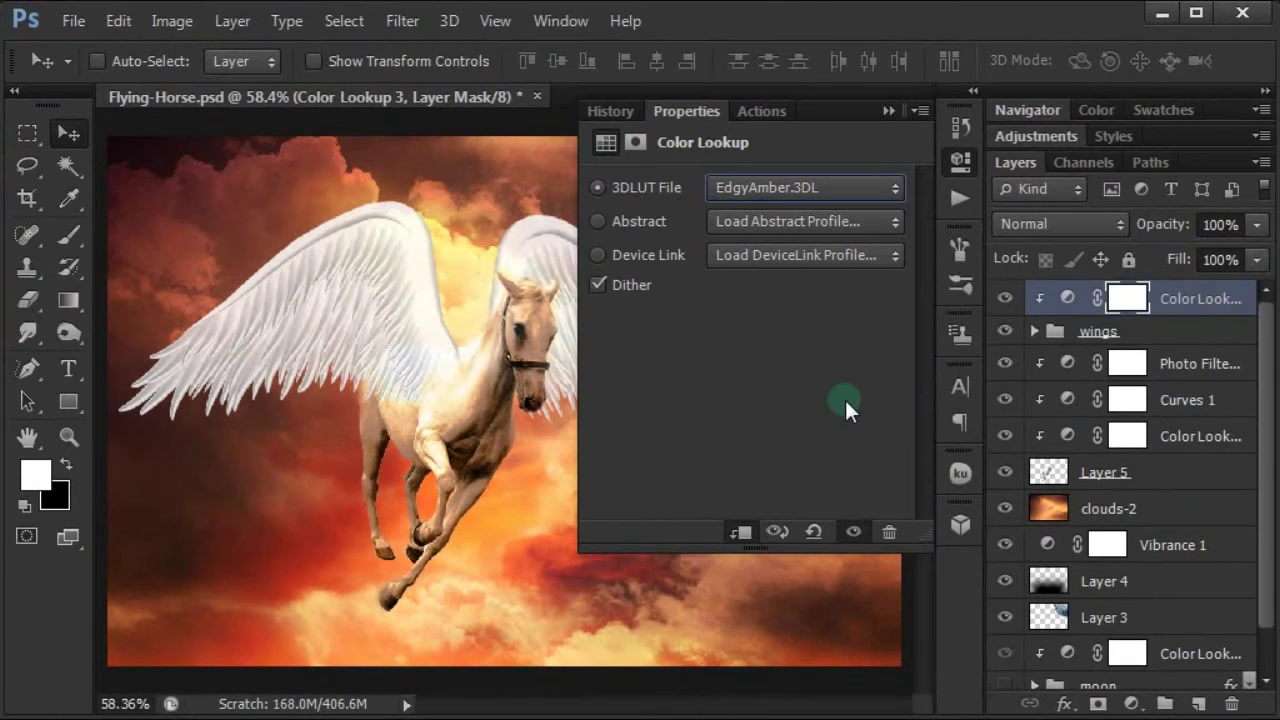
click(894, 114)
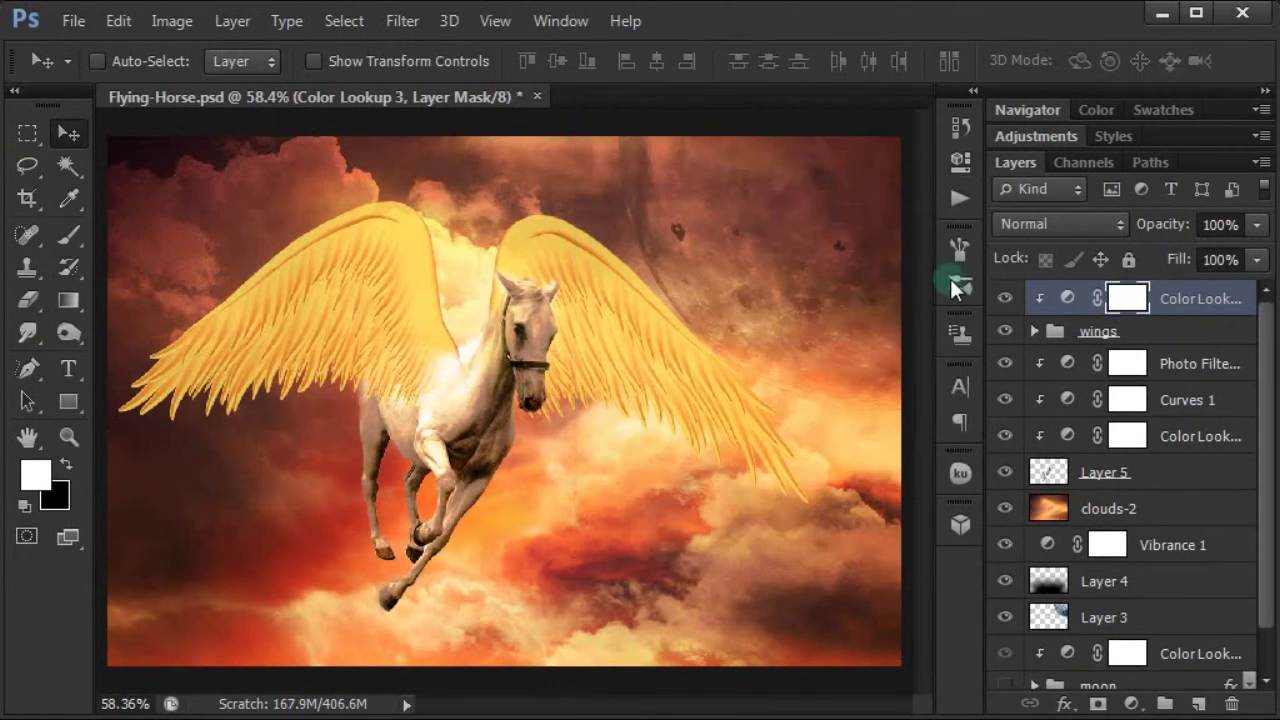
click(1044, 226)
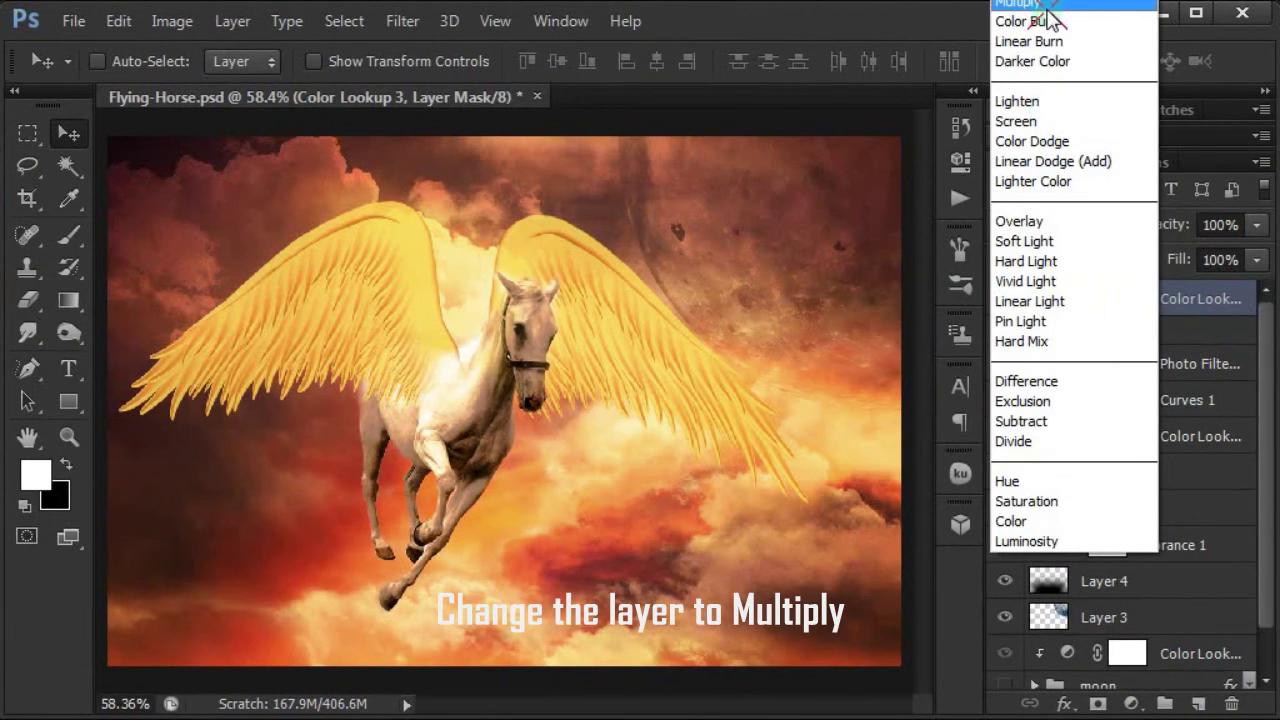
click(1040, 16)
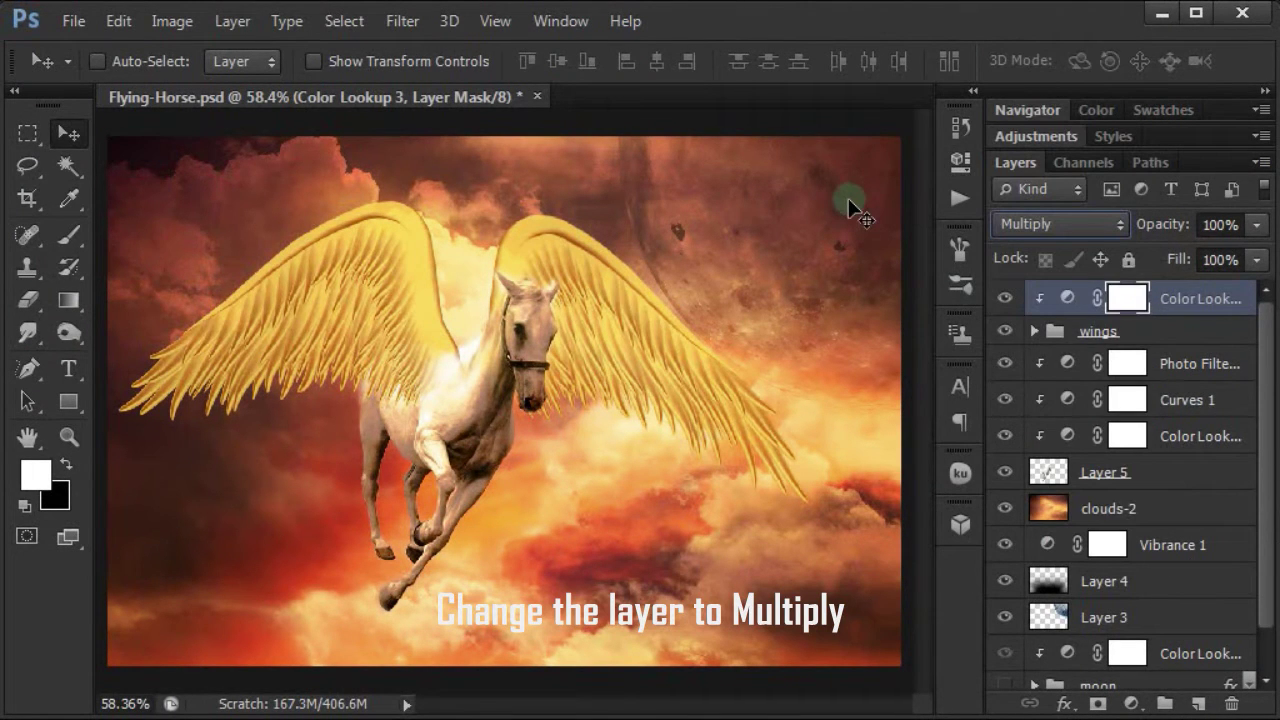
Add a clipped Vibrance adjustment with vibrance -10 and saturation -40
click(1133, 704)
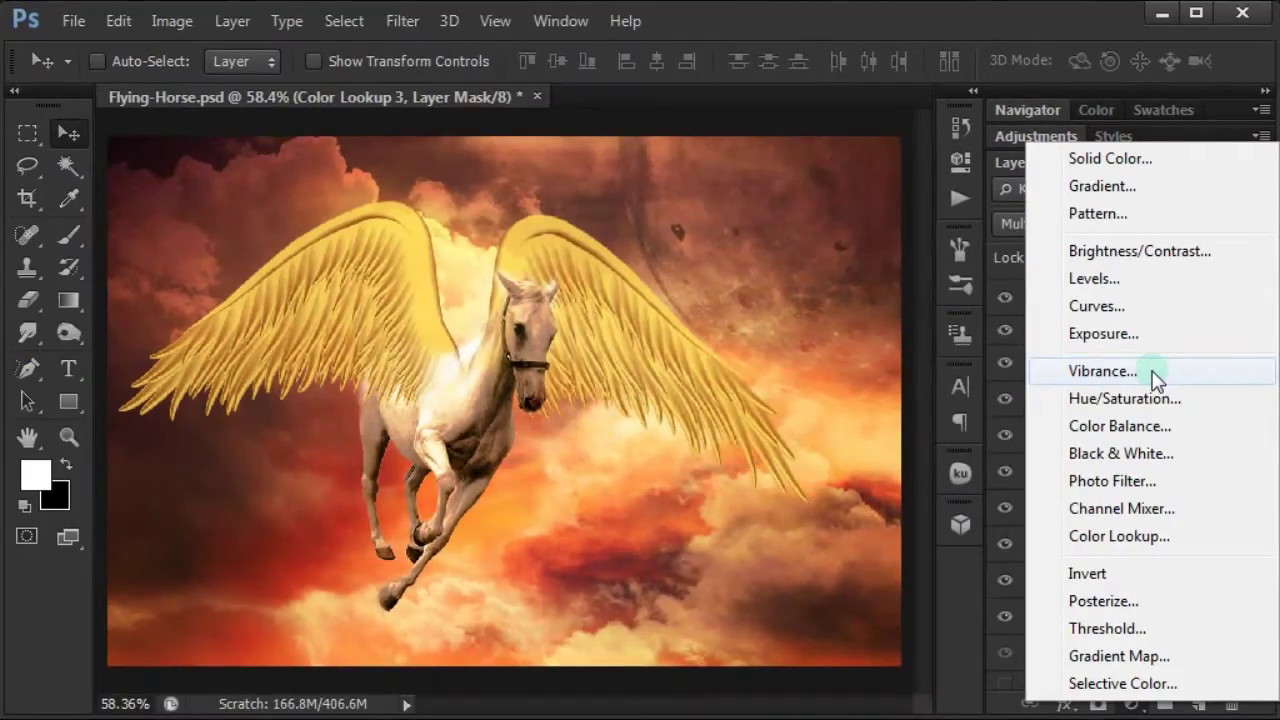
click(1157, 376)
click(640, 284)
text(-10)
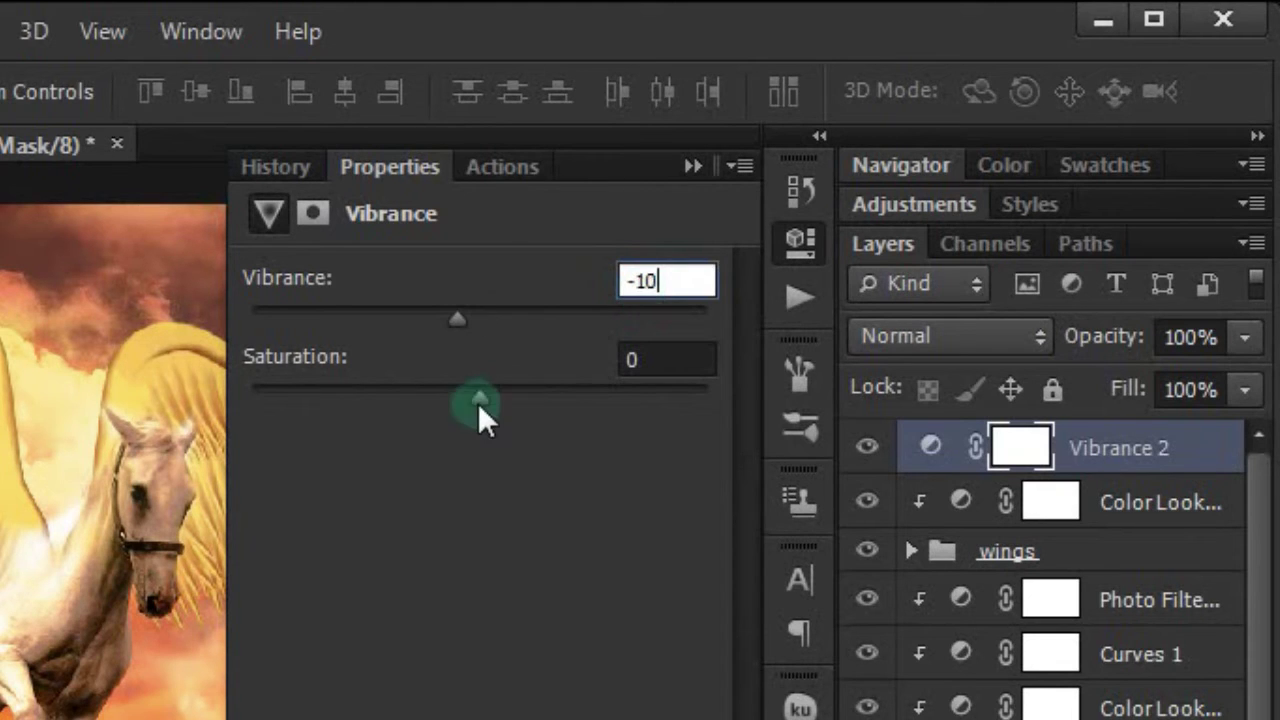
drag(444, 395, 433, 397)
click(668, 360)
text(-40)
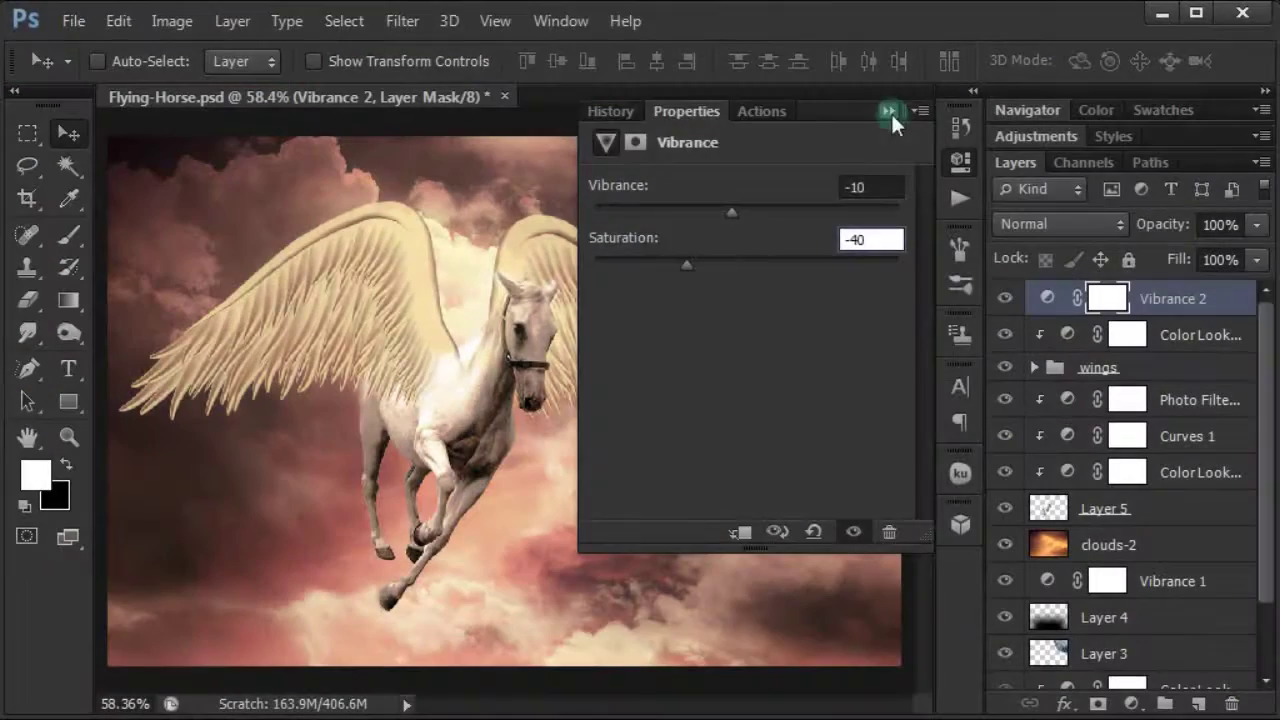
click(889, 112)
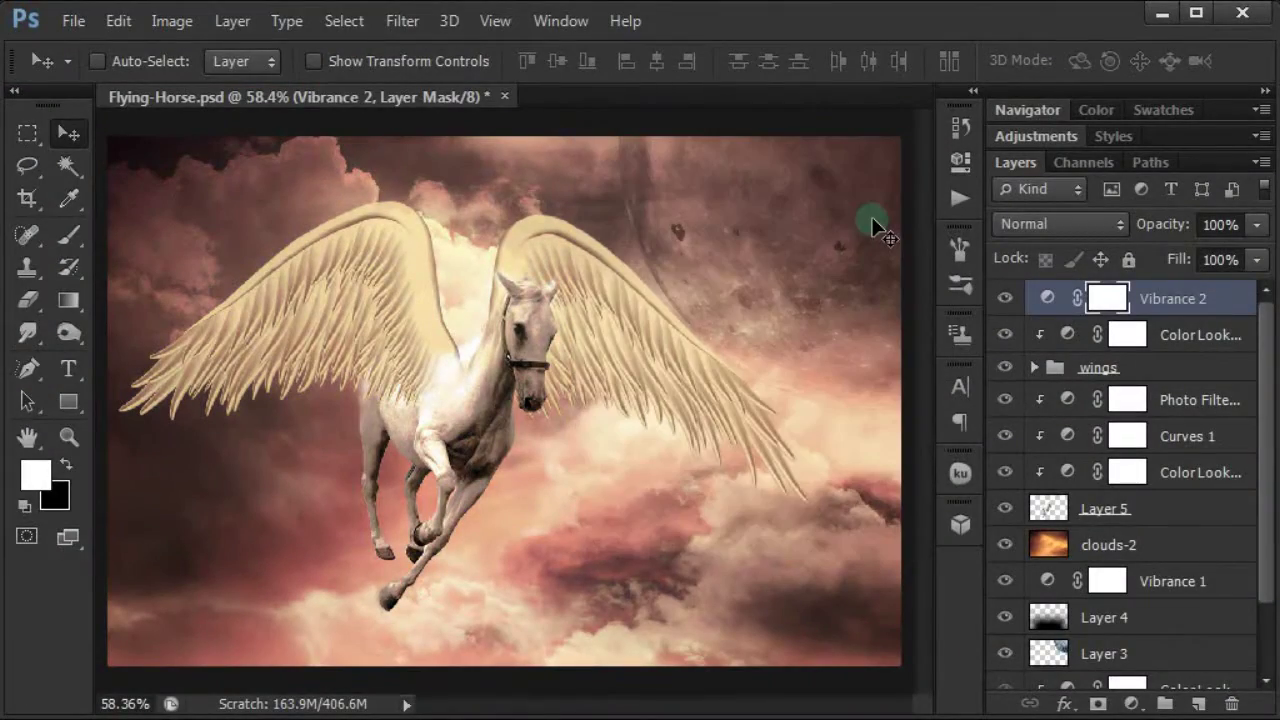
key(ctrl+alt+g)
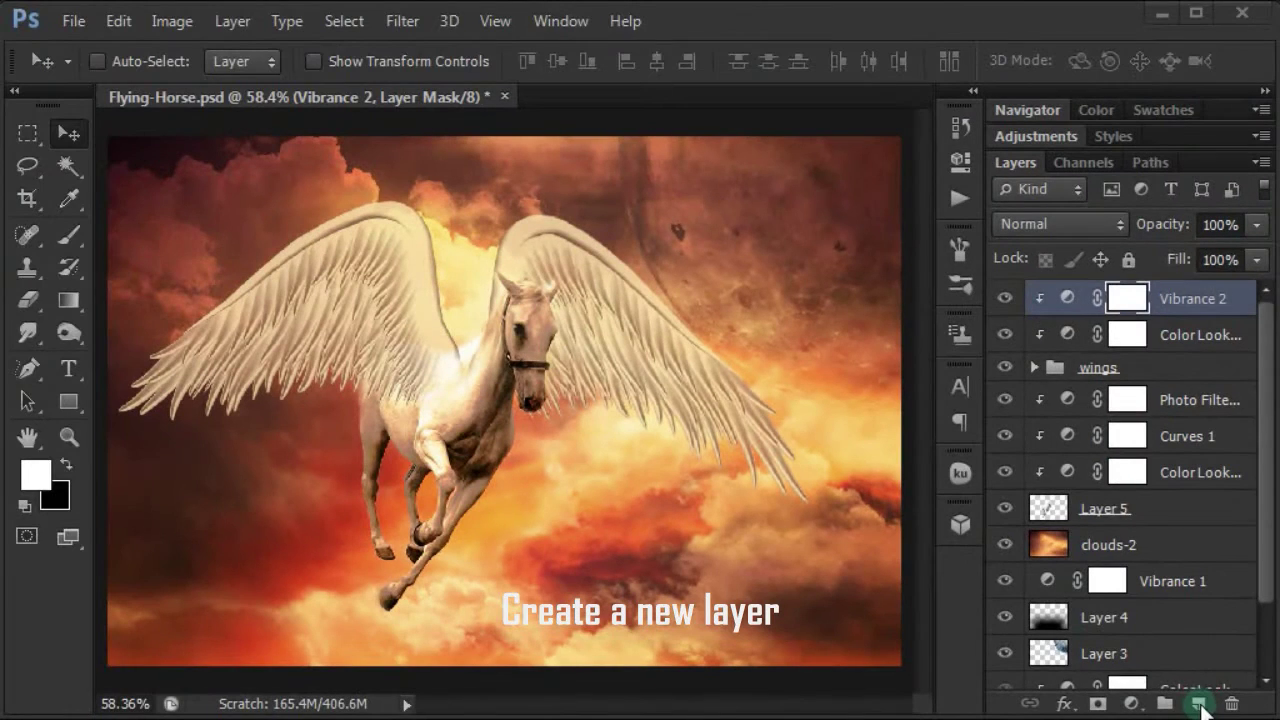
Create a new clipped layer filled with 50% Gray, with default colours reset
click(1200, 708)
key(d)
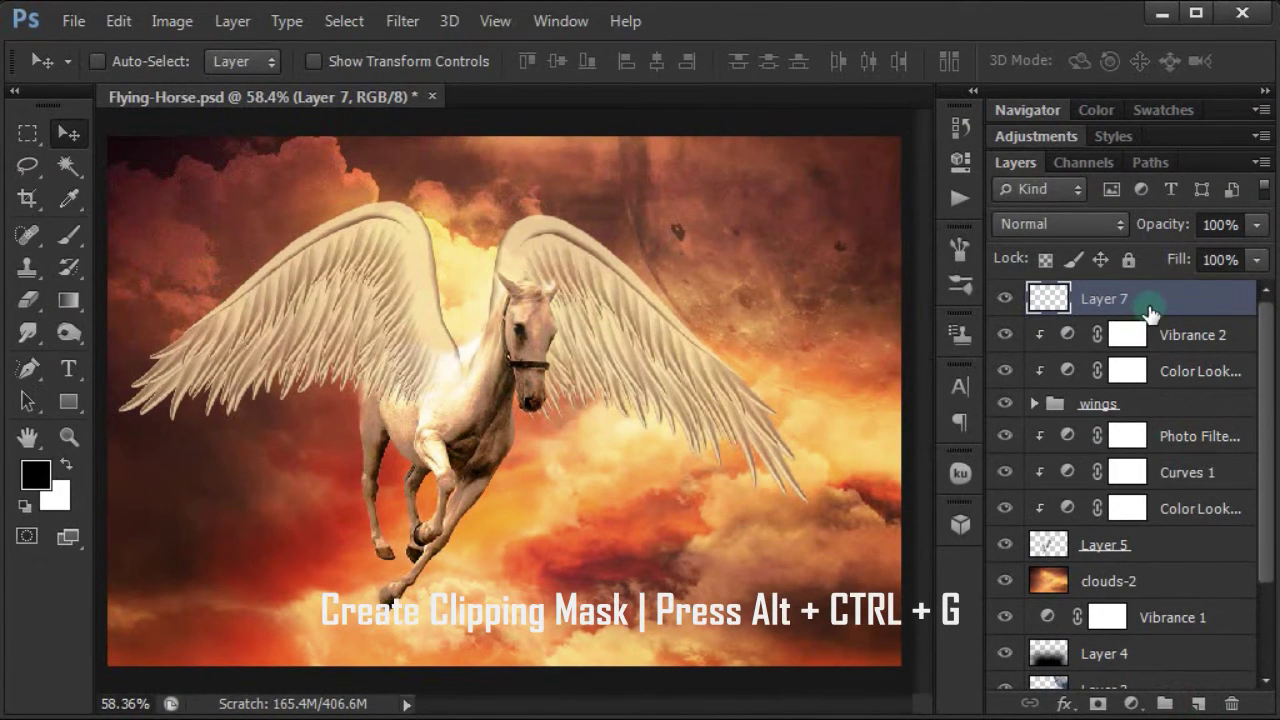
key(ctrl+alt+g)
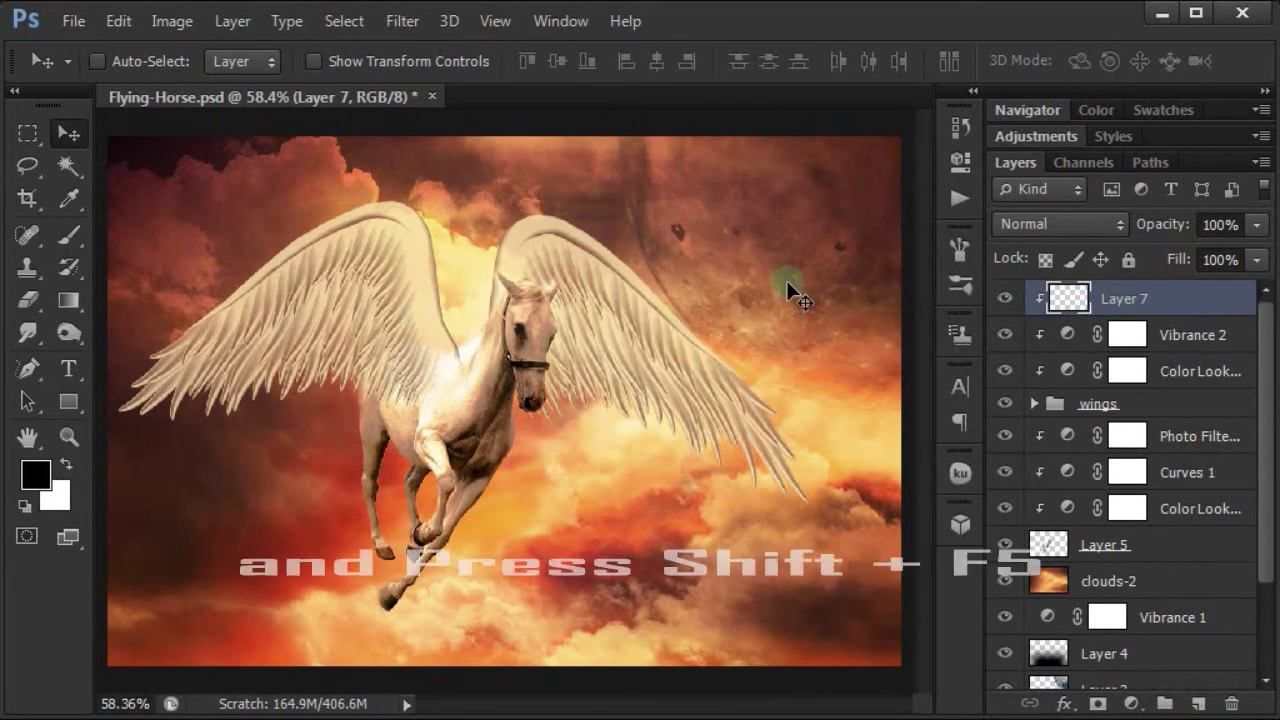
key(shift+F5)
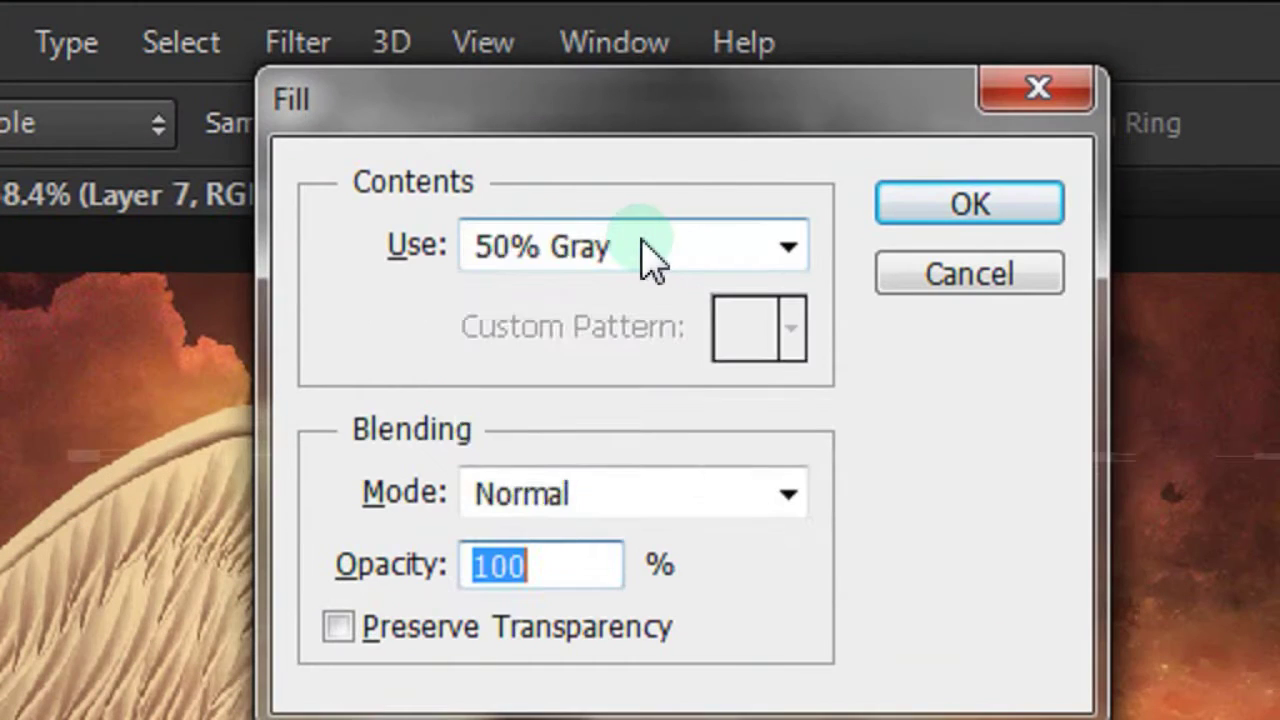
click(574, 119)
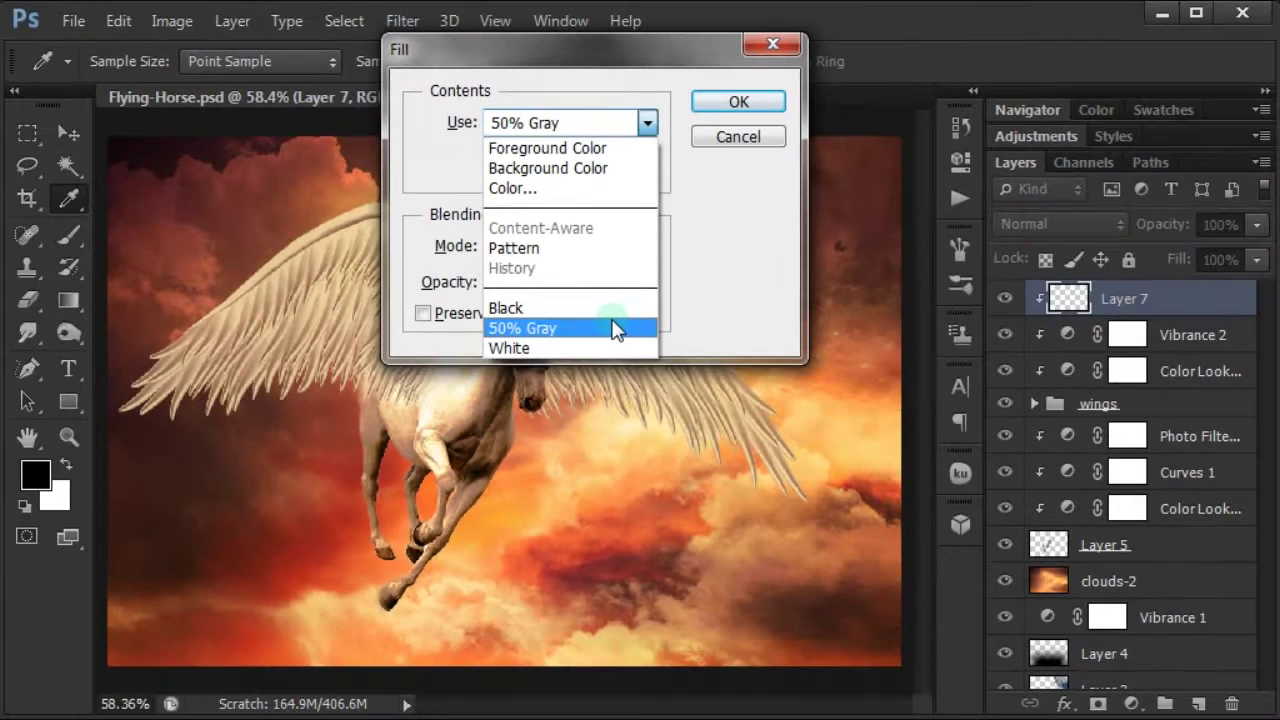
click(612, 329)
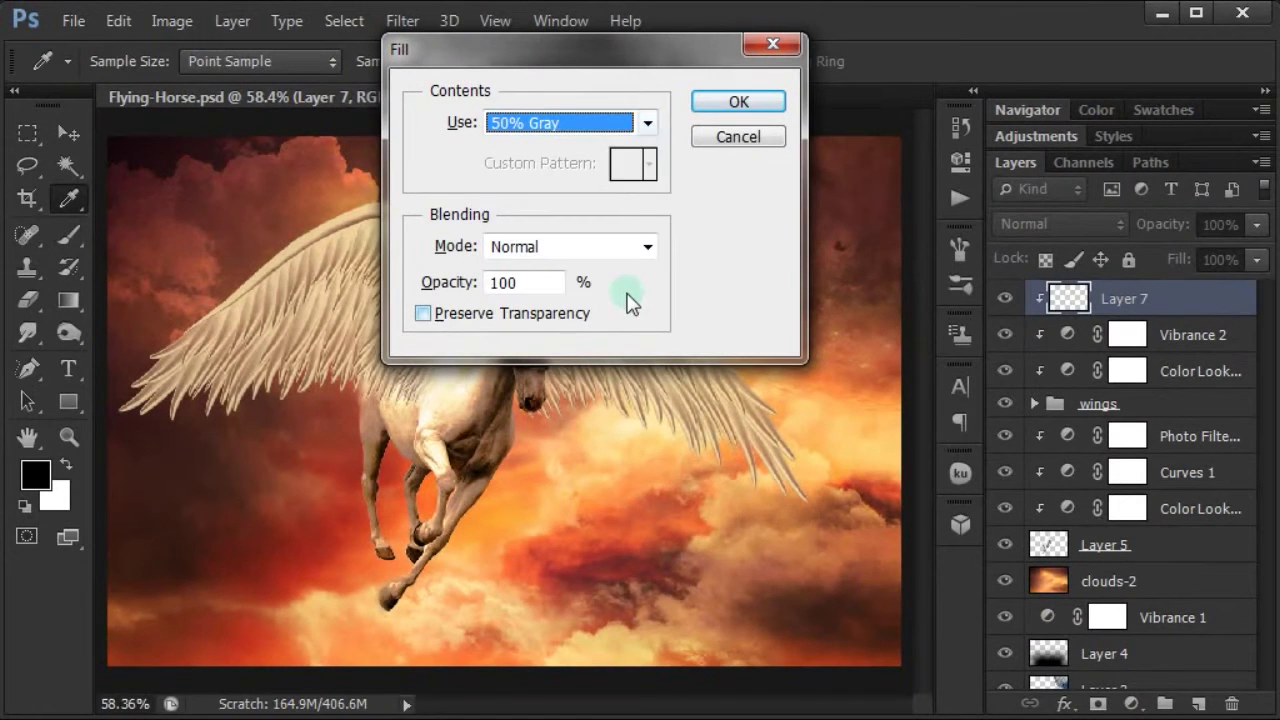
click(742, 106)
Render clouds on the gray layer and blend it as Linear Light at 30% opacity
key(v)
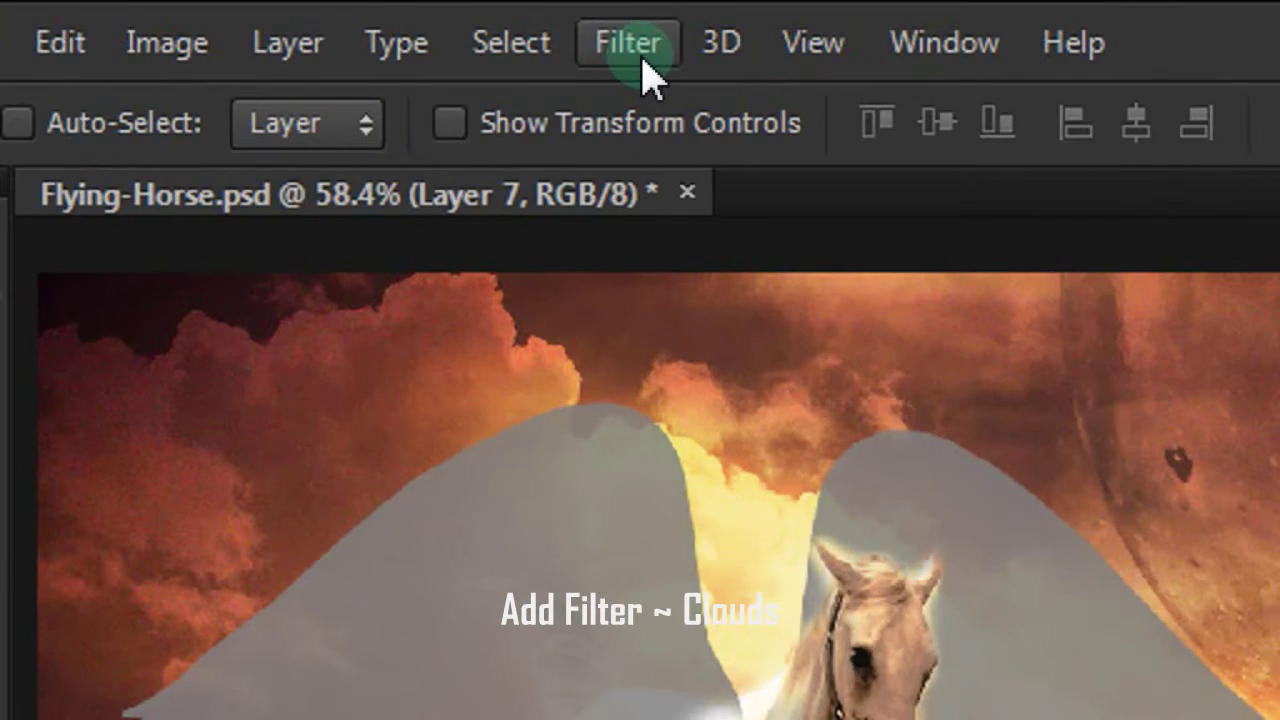
click(410, 33)
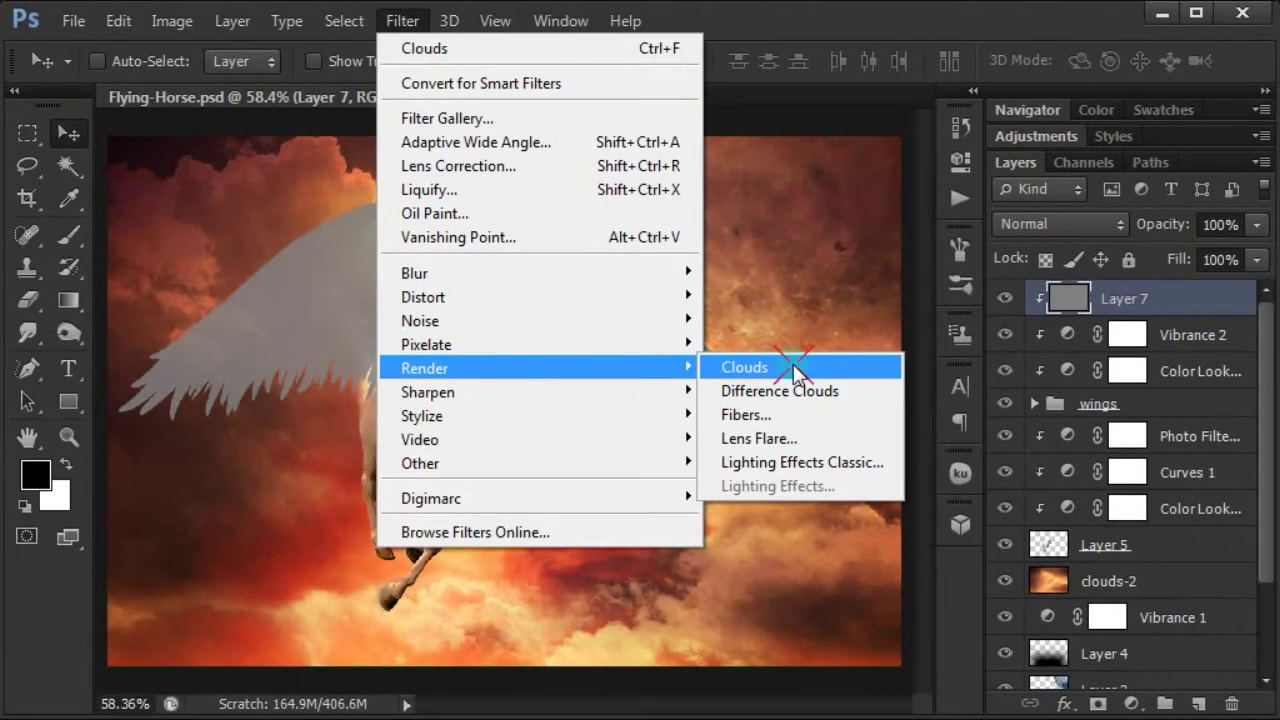
click(793, 364)
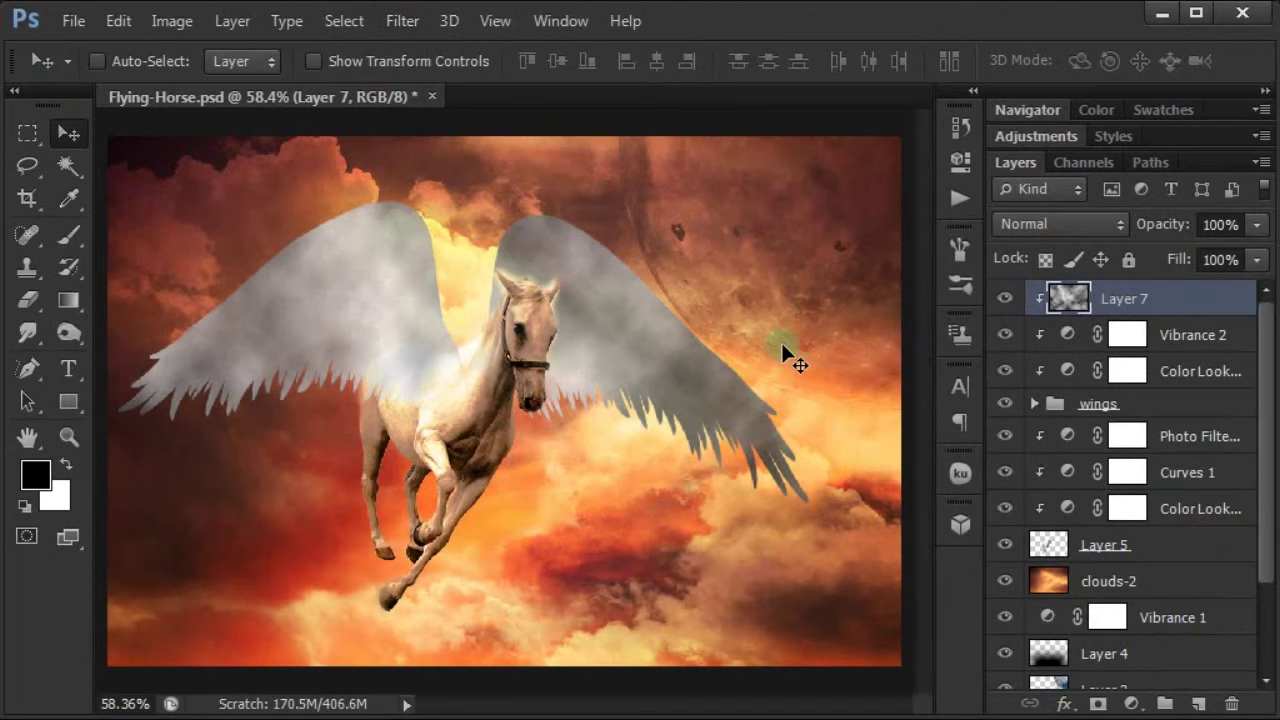
click(1073, 226)
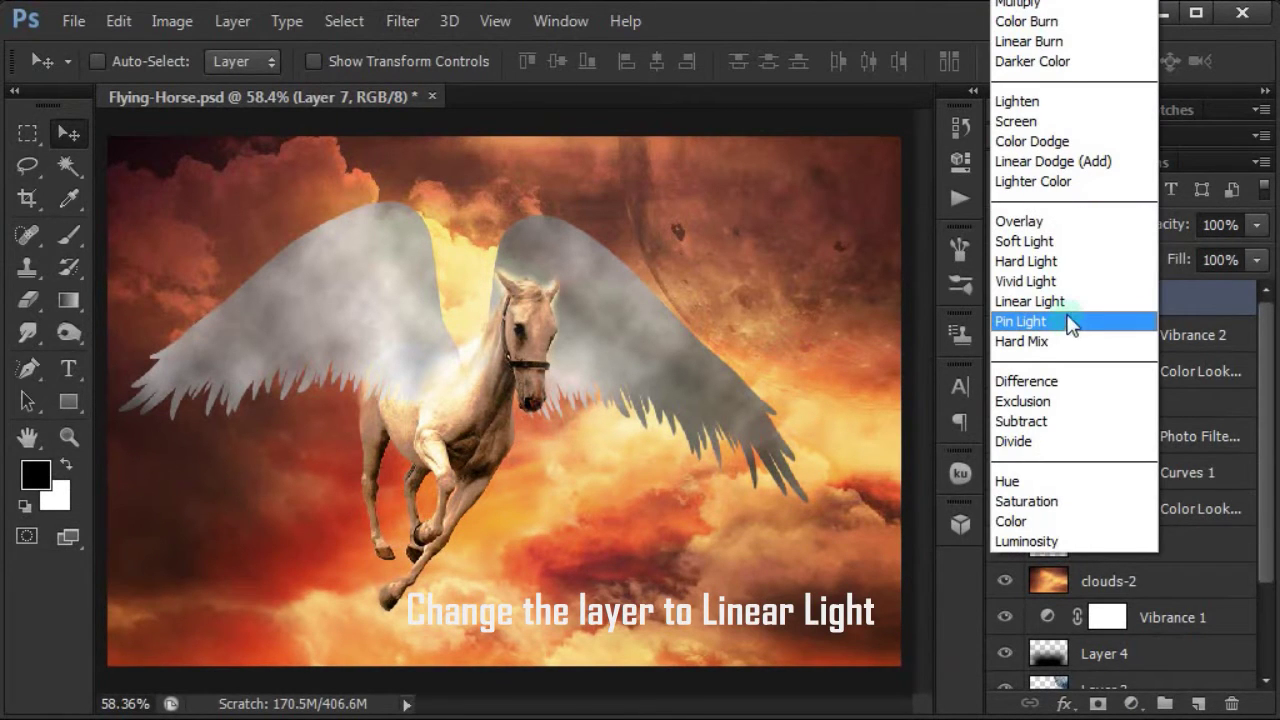
click(1040, 301)
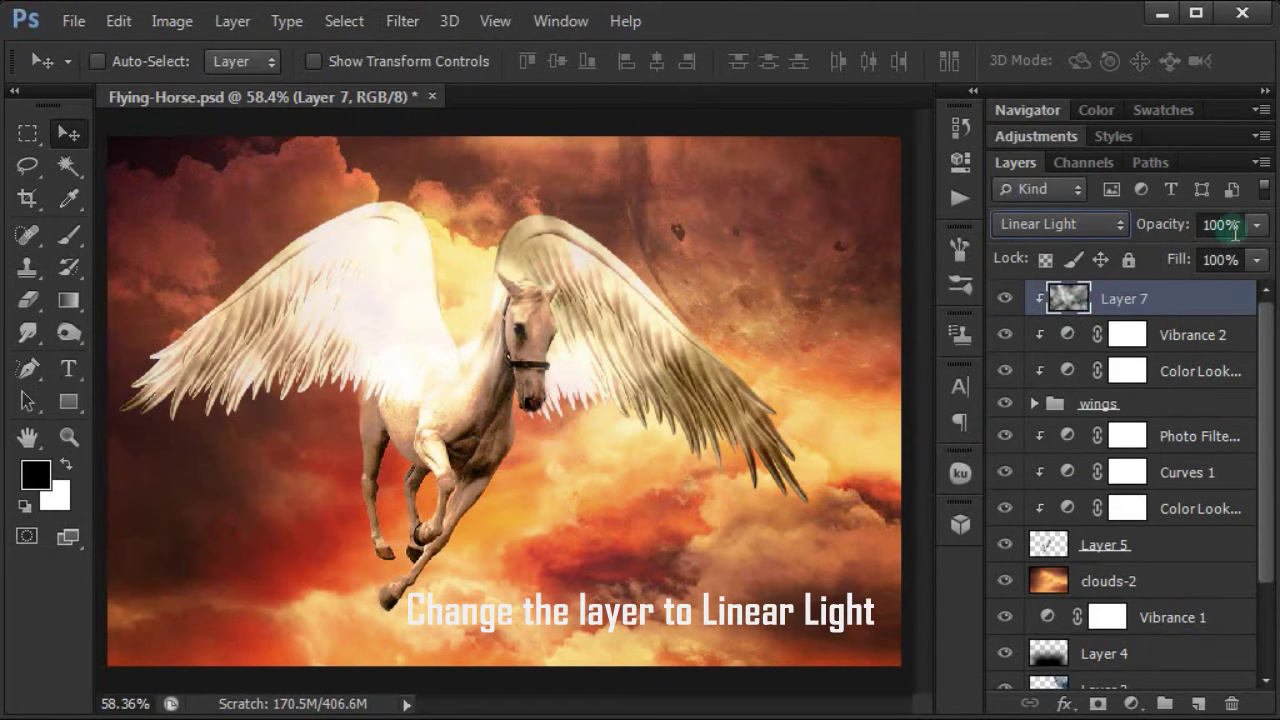
drag(1235, 230, 1197, 224)
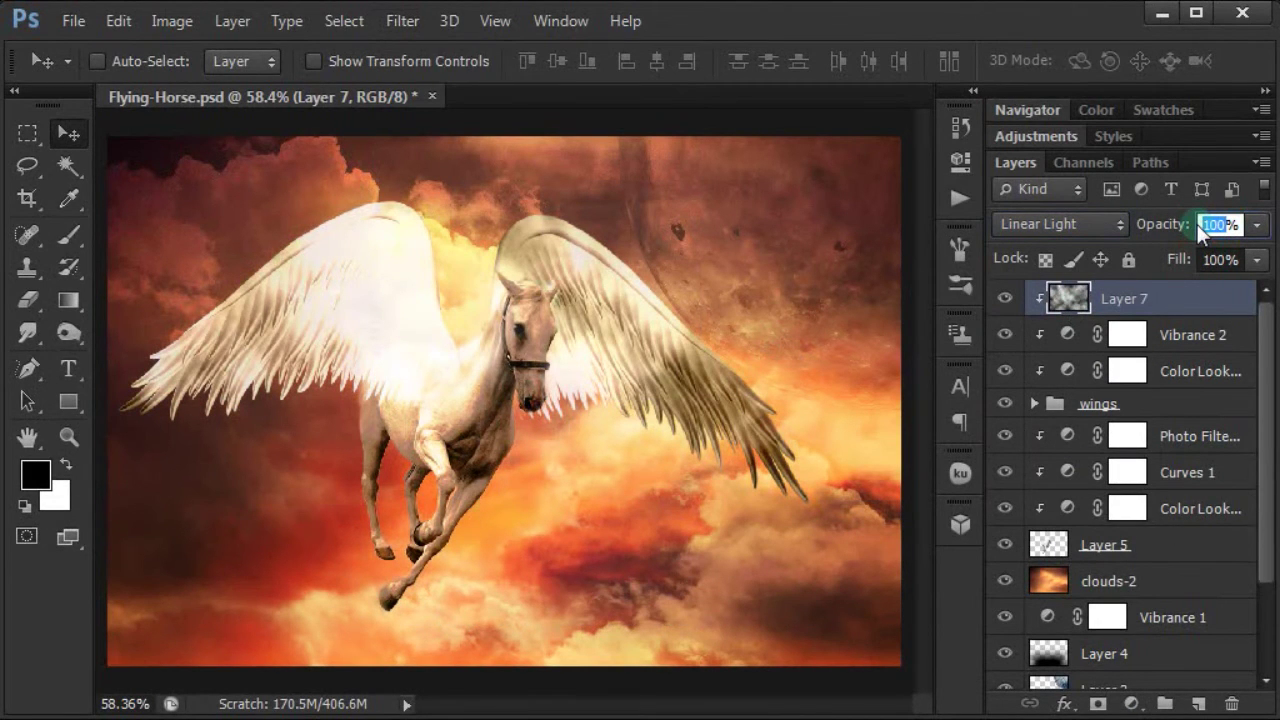
text(30)
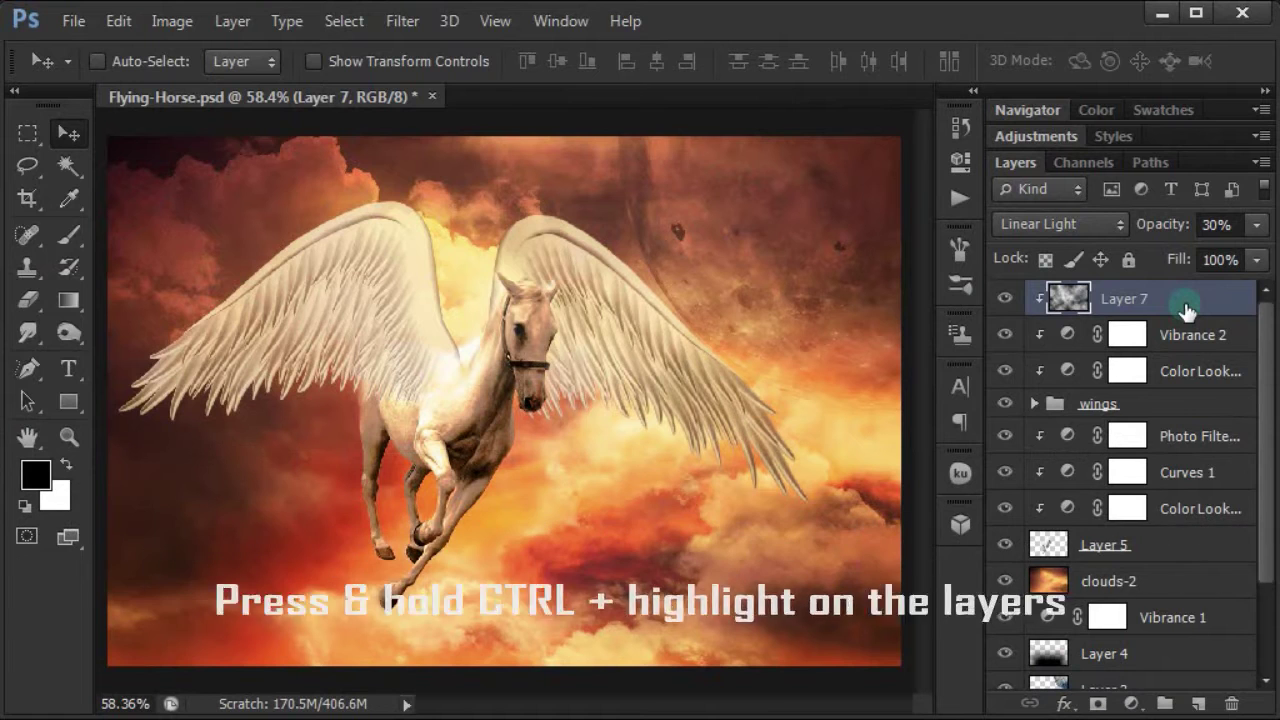
Group Layer 5, wings, Curves 1, Photo Filter, both Color Lookups and Vibrance 2 as 'flying horse'
ctrl+click(1190, 345)
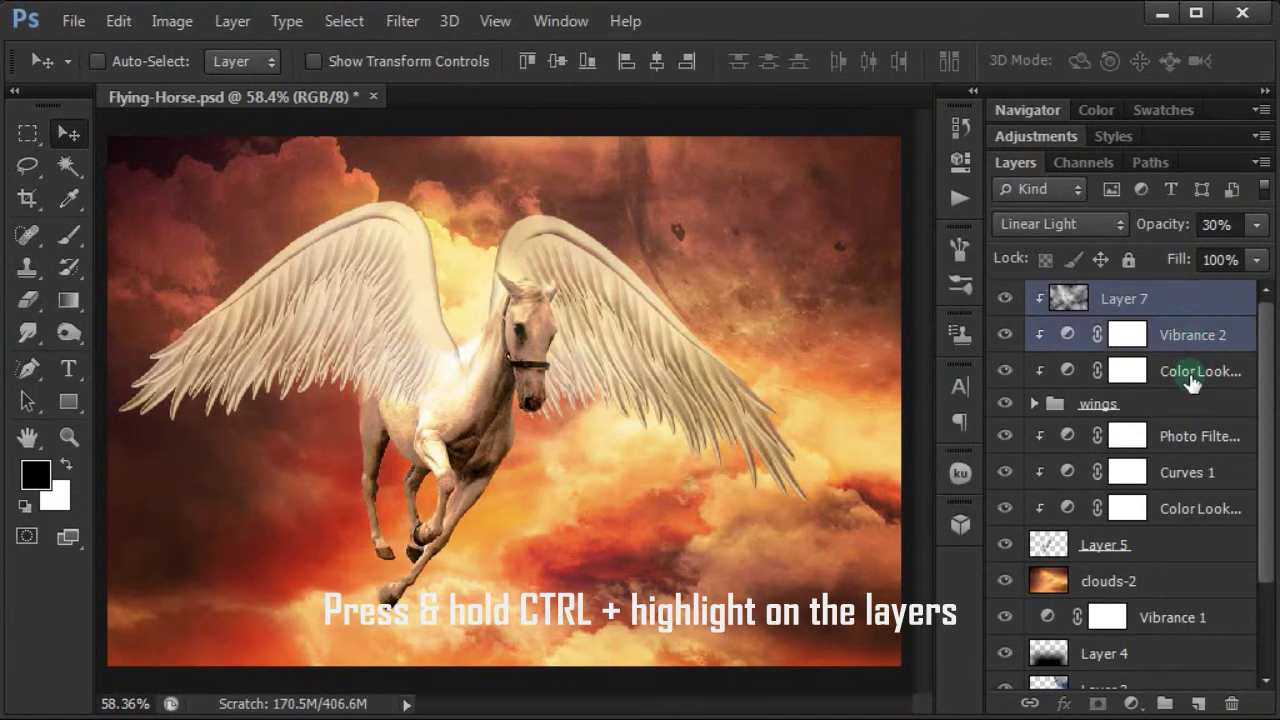
ctrl+click(1190, 372)
ctrl+click(1190, 410)
ctrl+click(1193, 445)
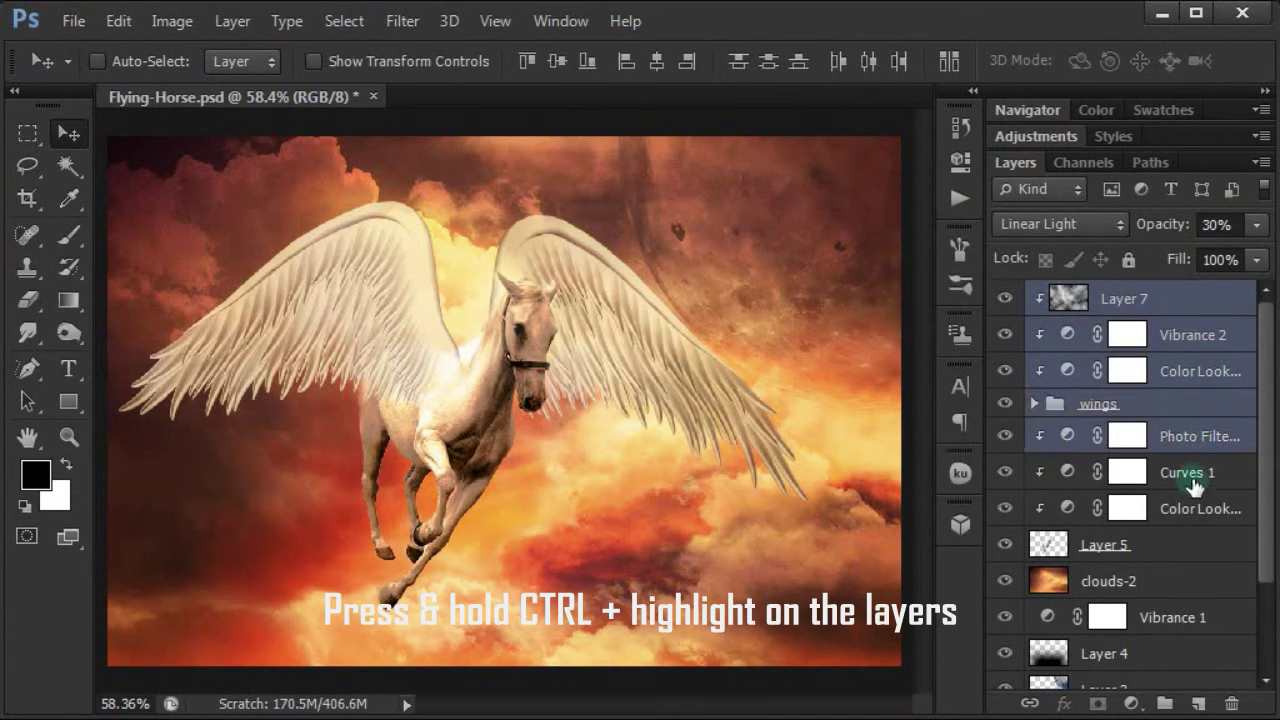
ctrl+click(1195, 480)
ctrl+click(1195, 510)
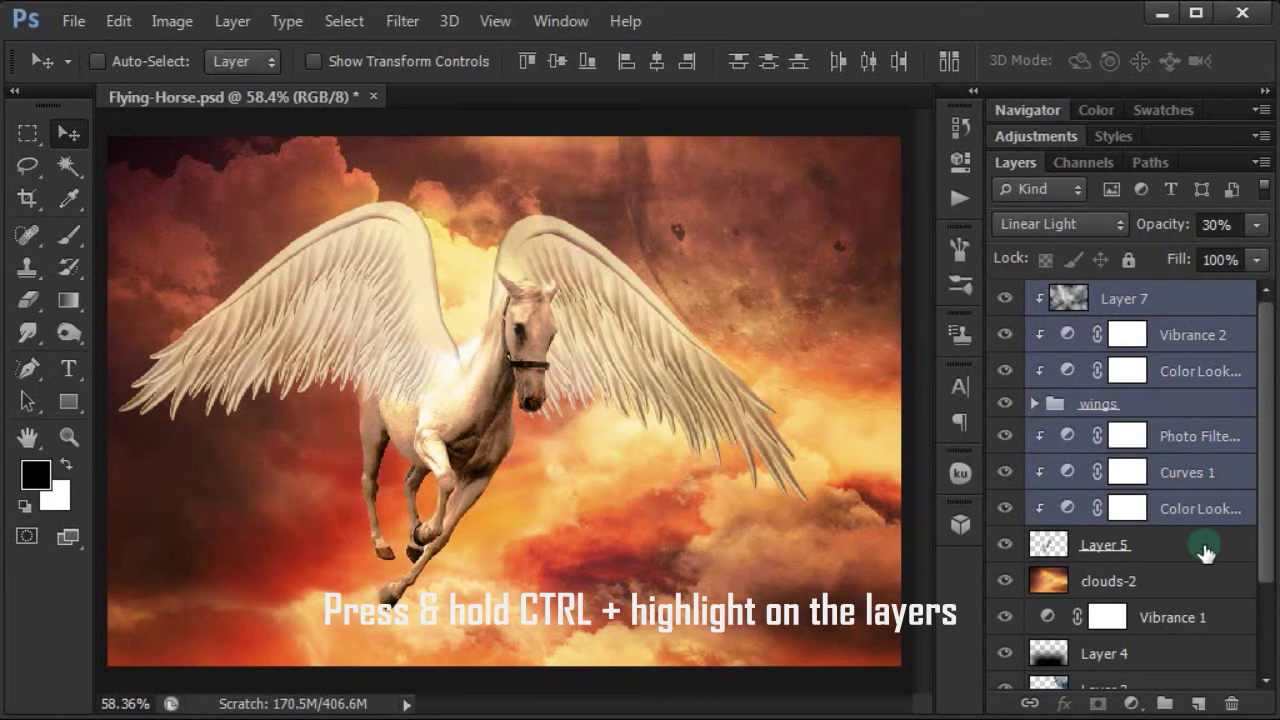
ctrl+click(1205, 552)
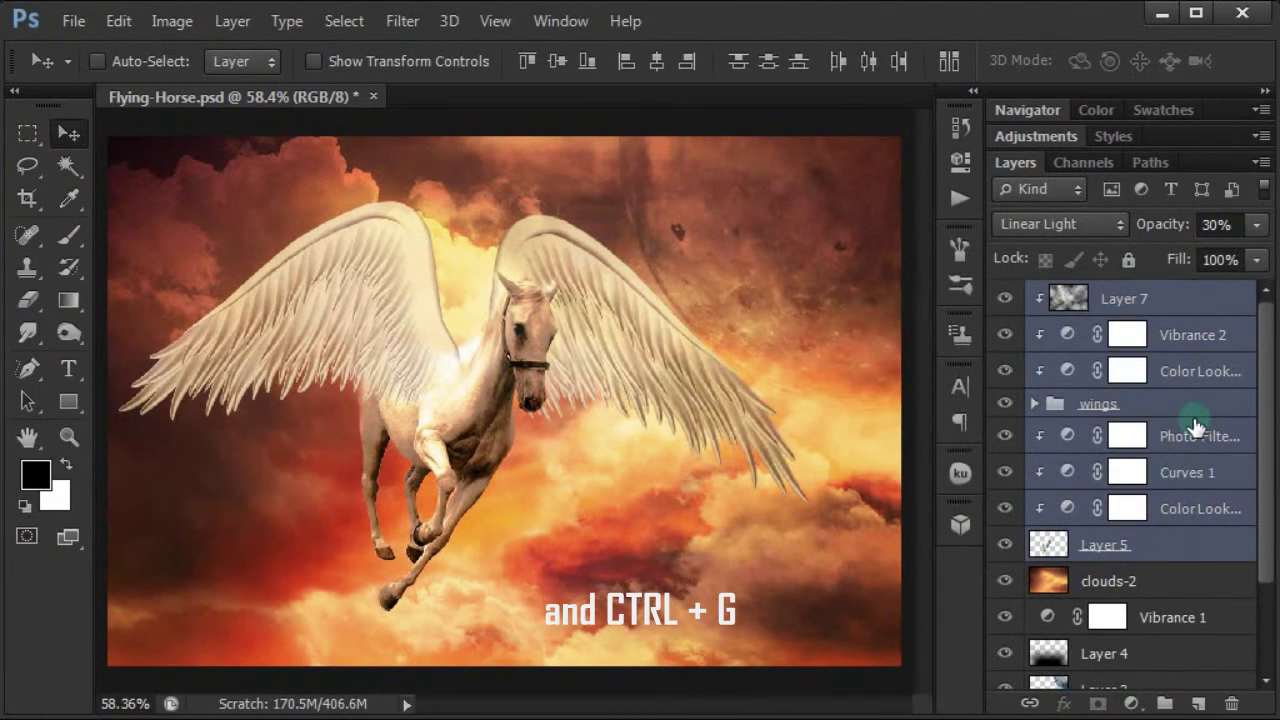
key(ctrl+g)
double_click(1103, 295)
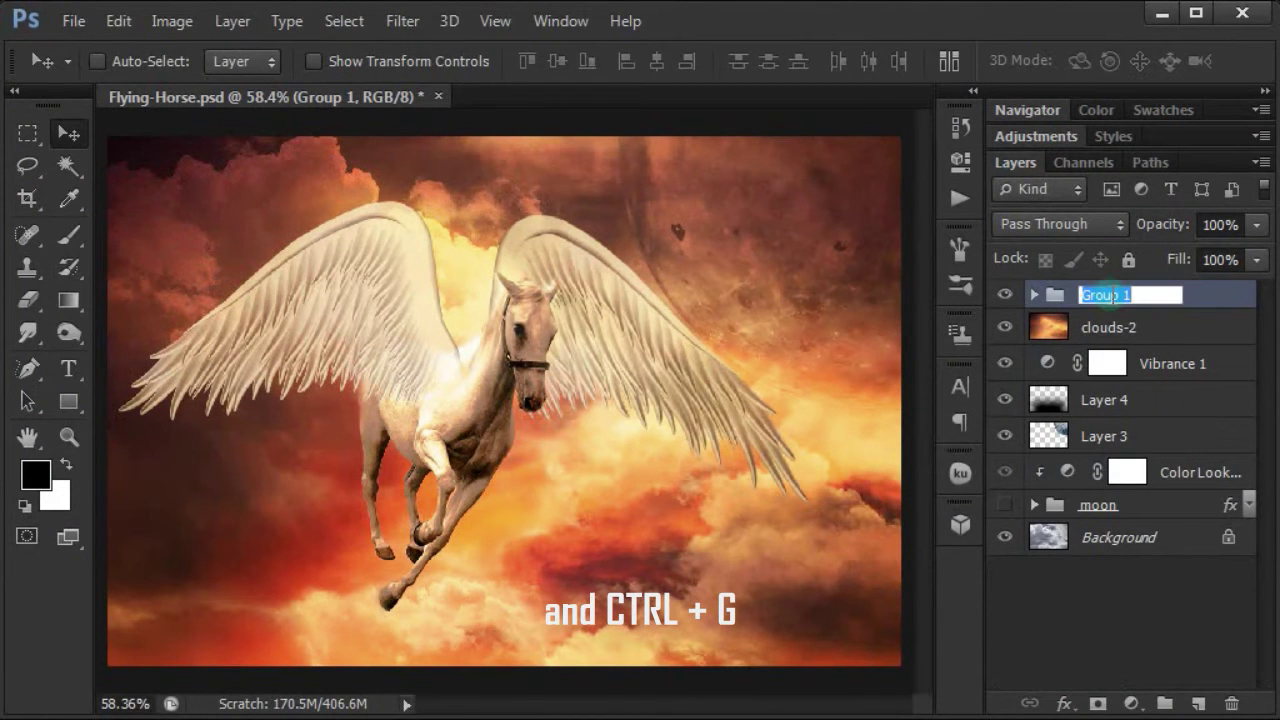
text(flyin)
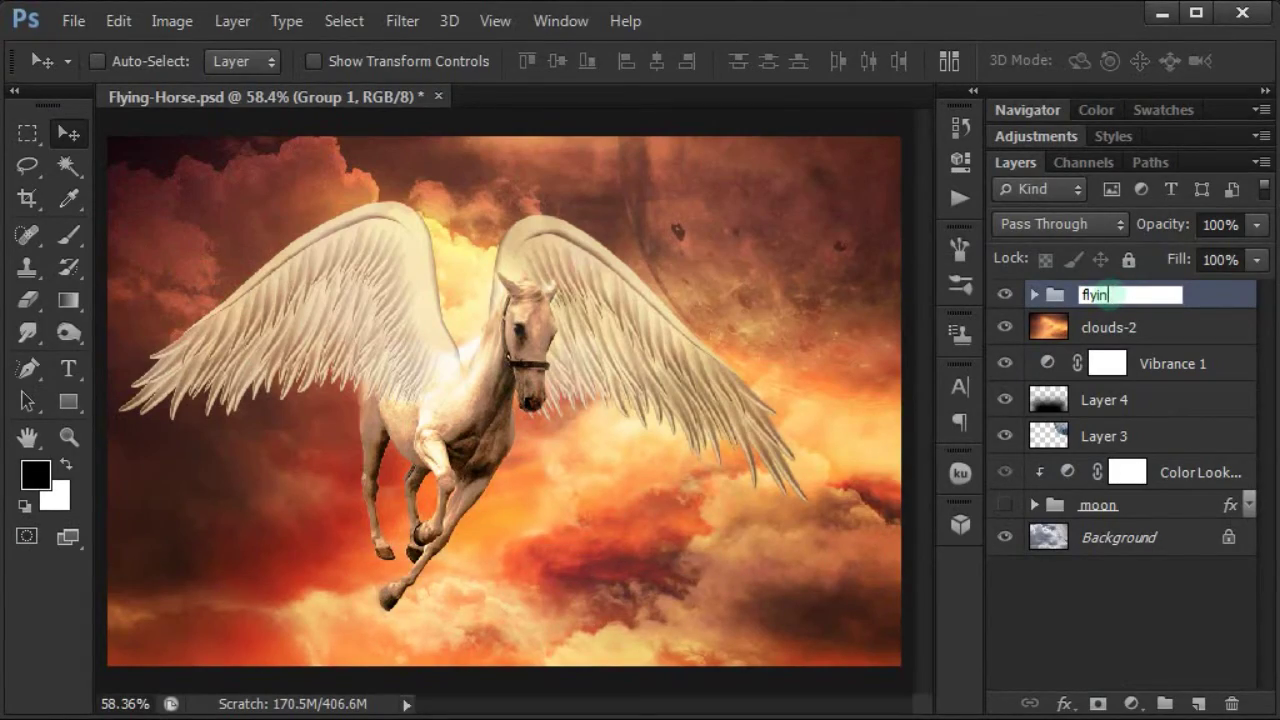
text(g horse)
key(Return)
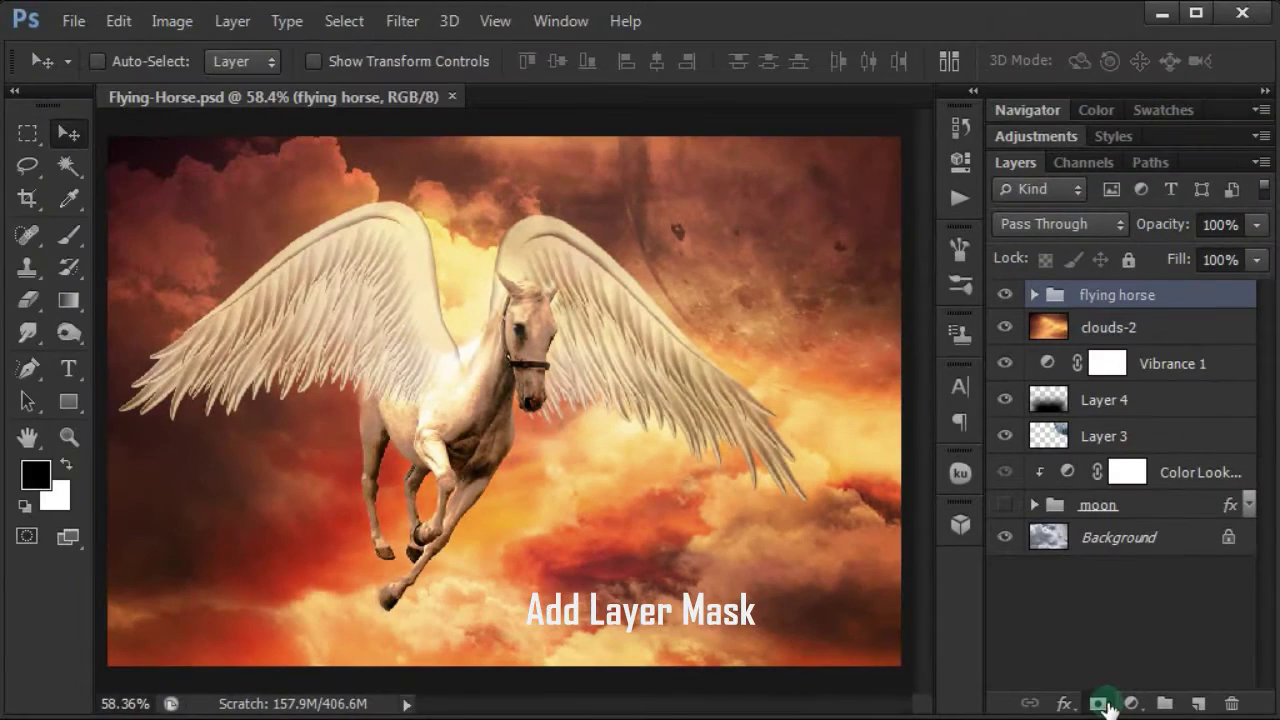
Add a mask to the flying horse group and set a standard Eraser to 12% opacity
click(1098, 703)
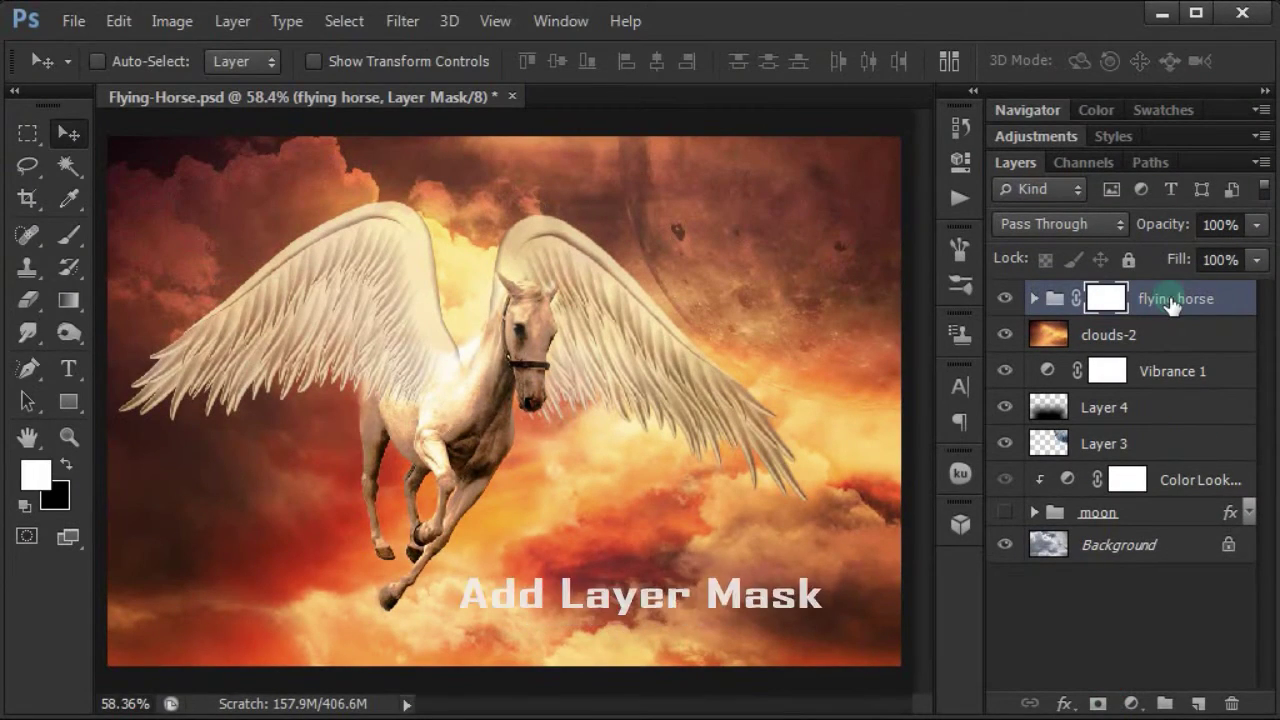
click(30, 302)
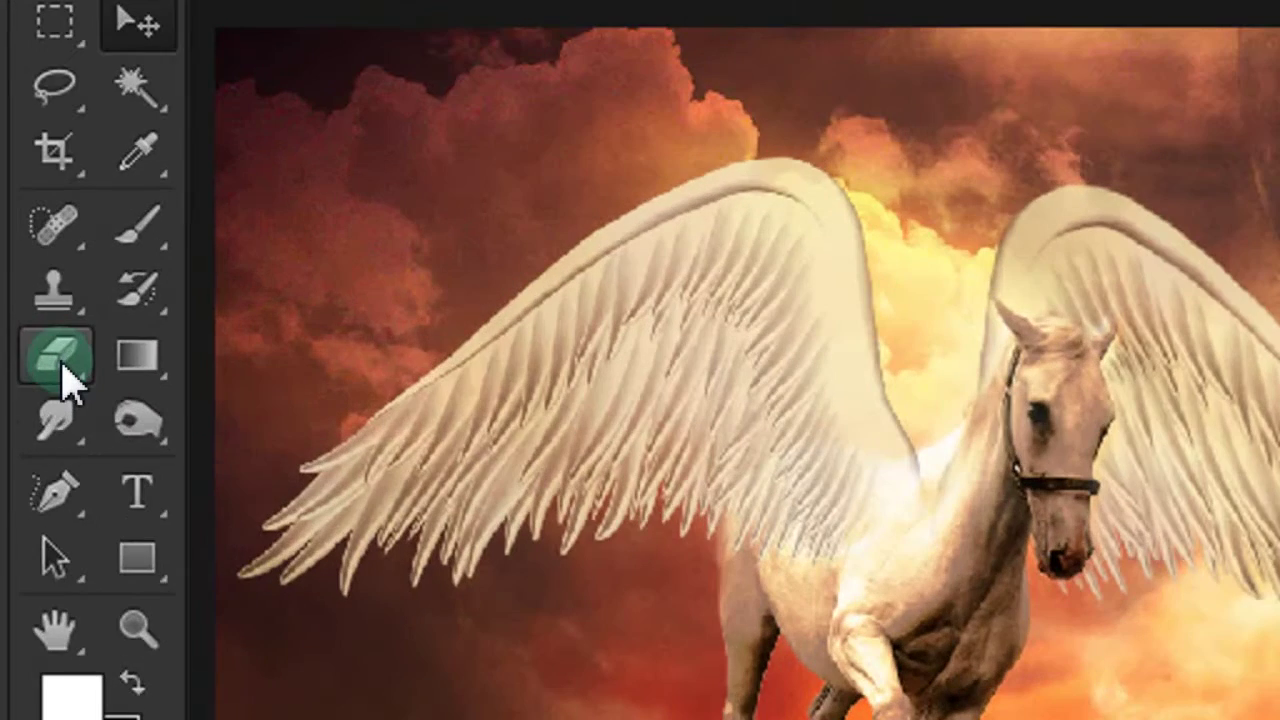
right_click(65, 378)
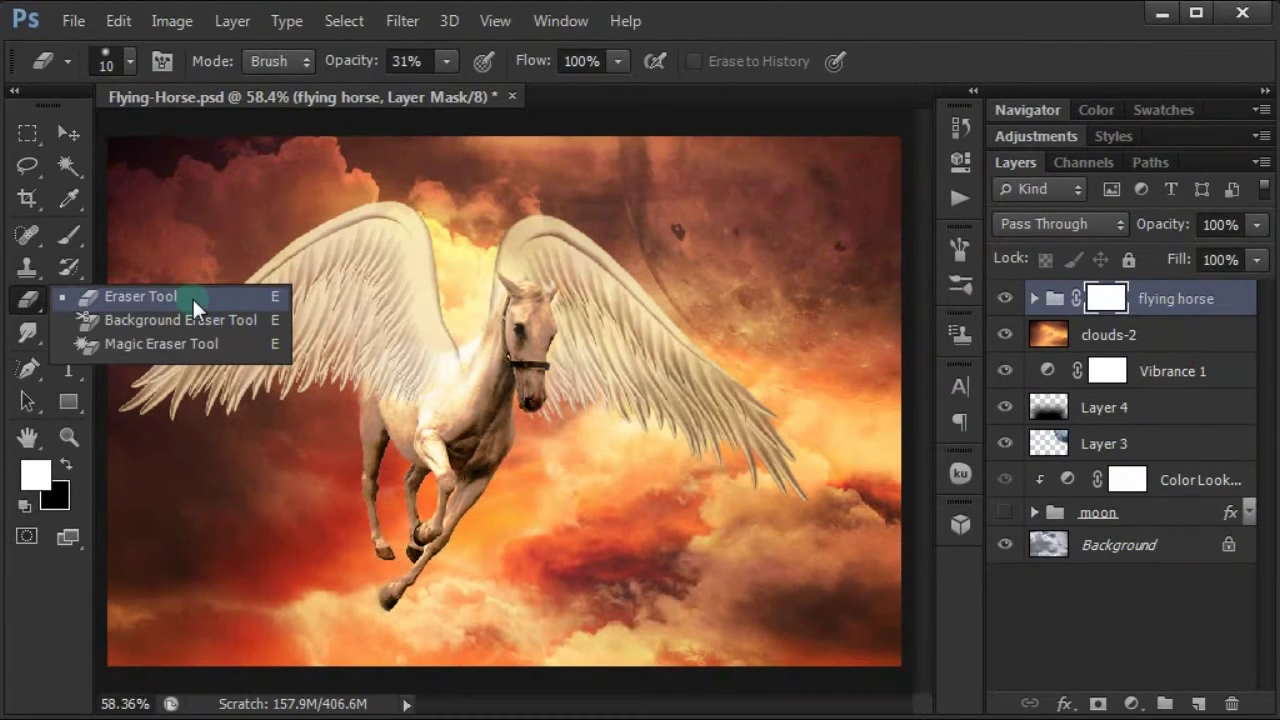
click(192, 296)
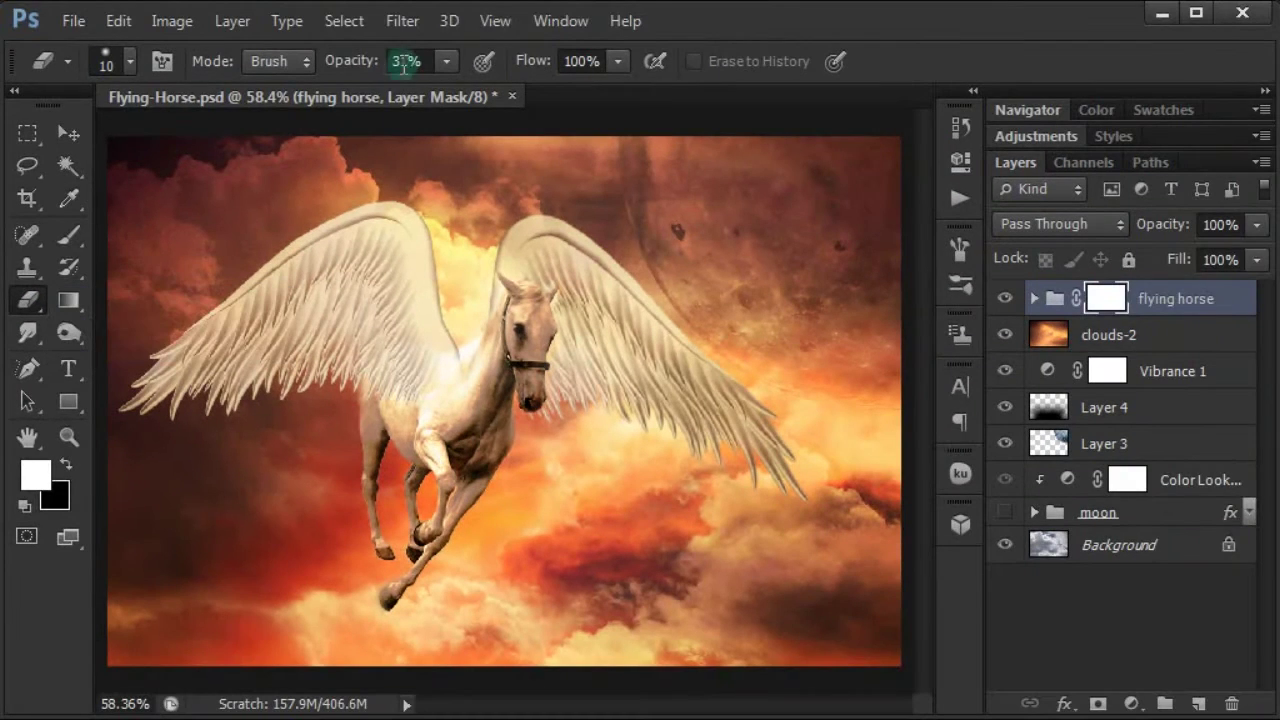
click(407, 60)
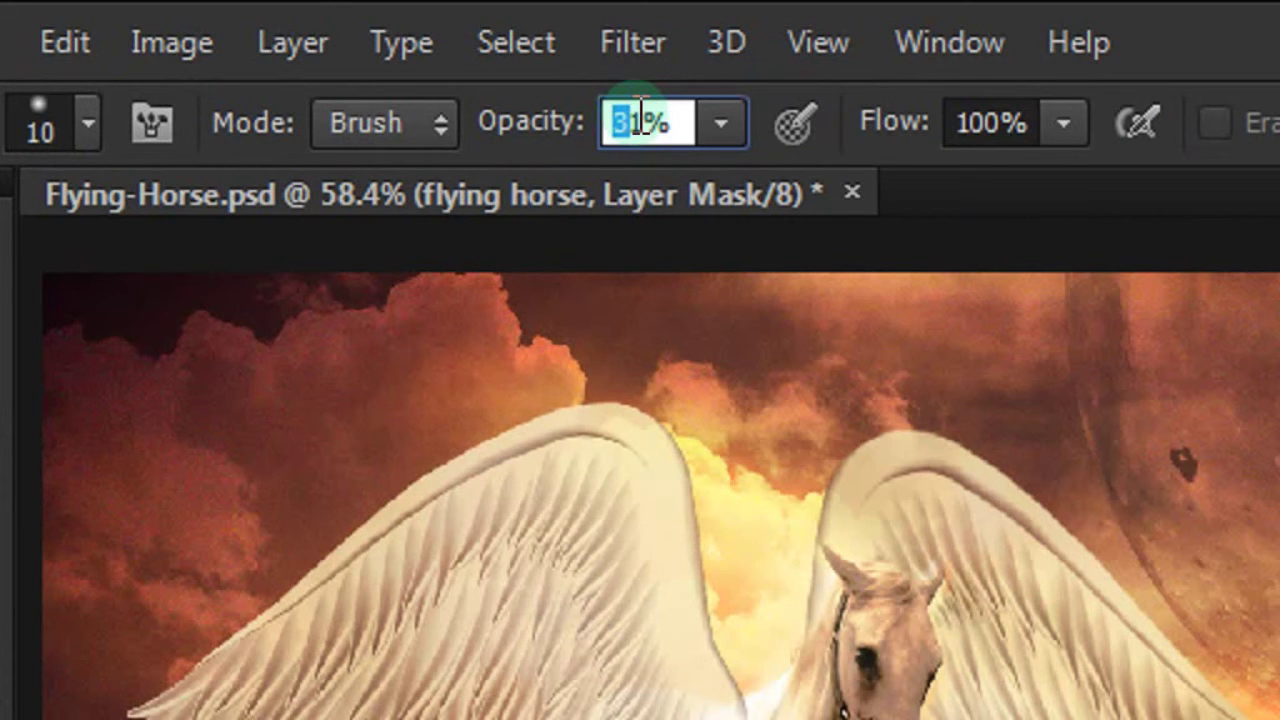
text(12)
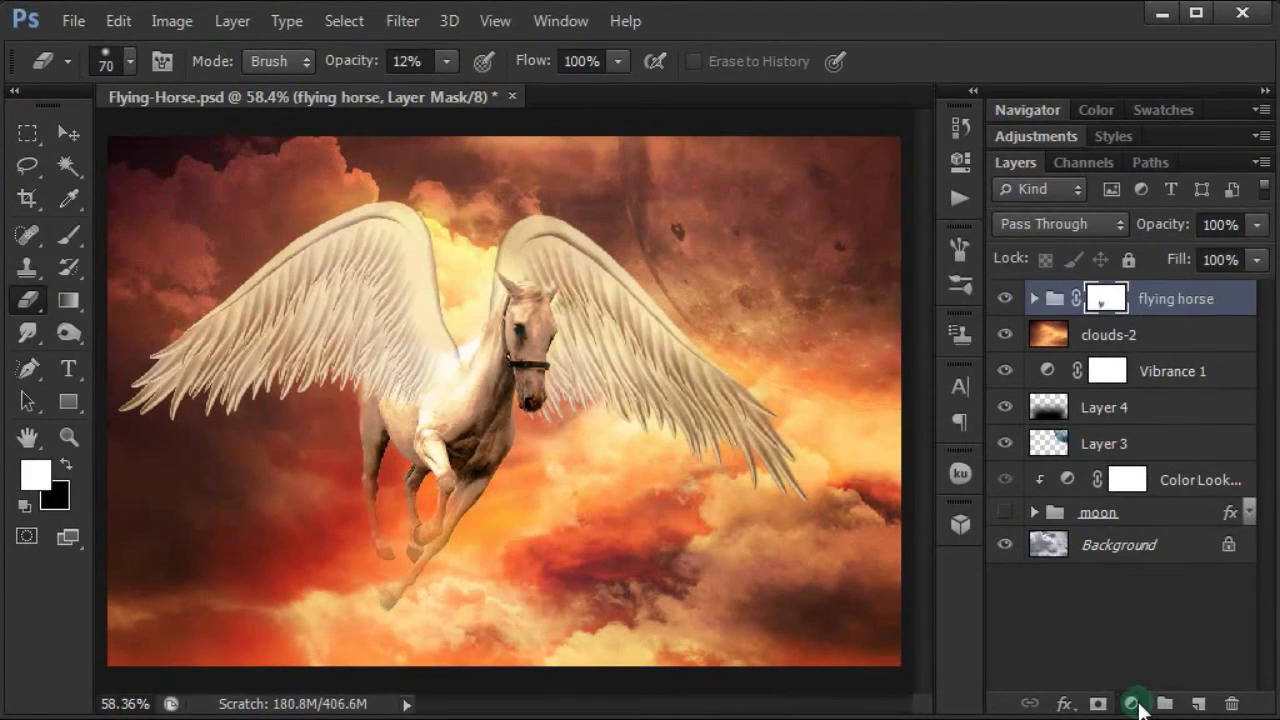
Add a Black & White adjustment clipped to the horse with the Neutral Density preset
click(1132, 702)
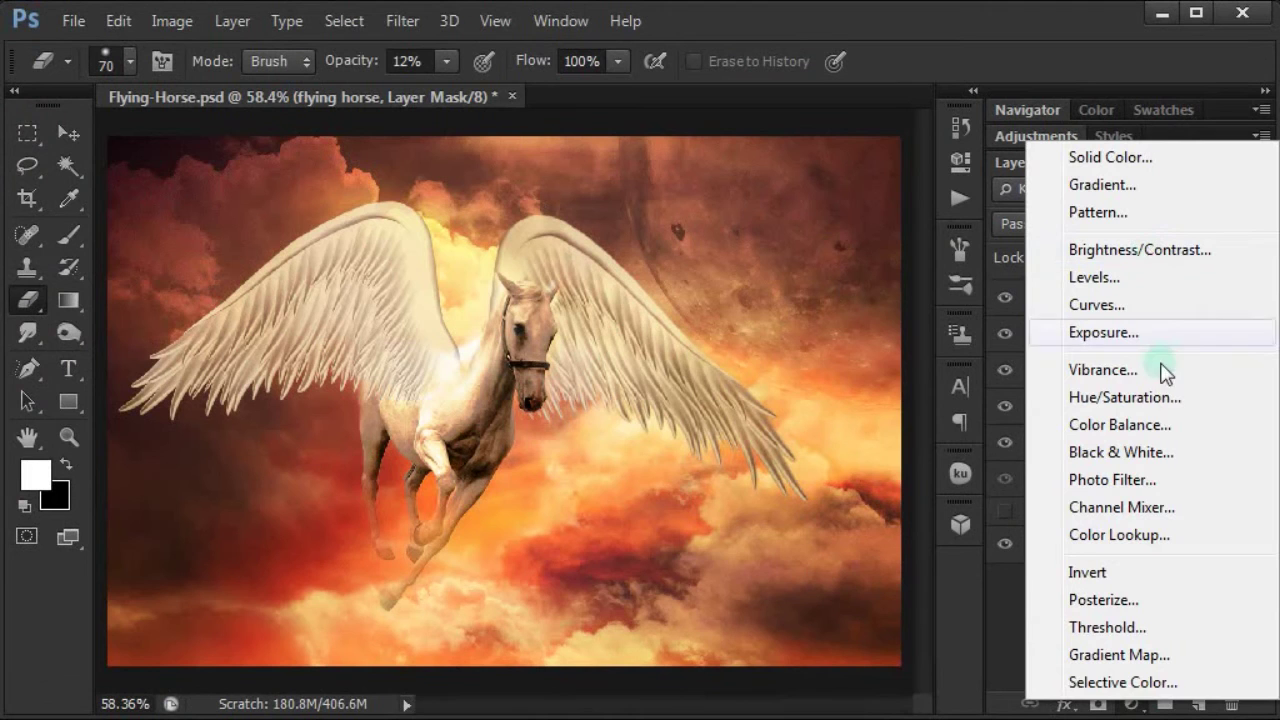
click(1170, 455)
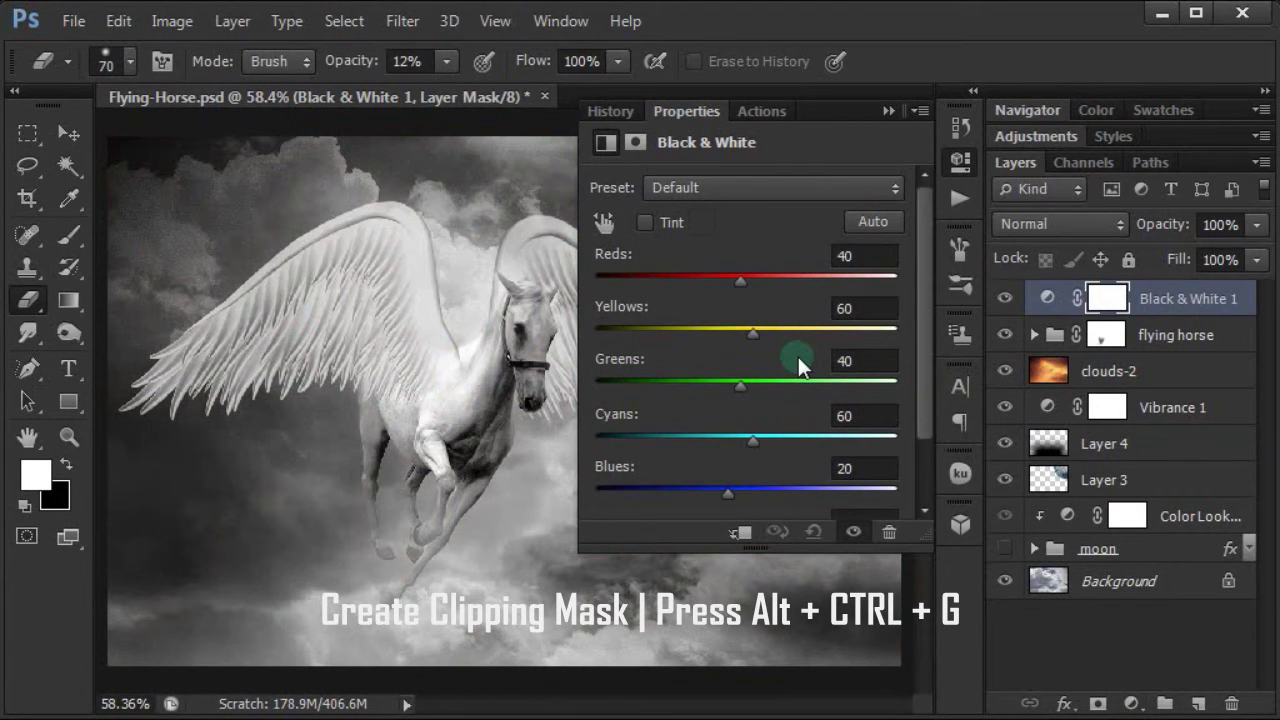
key(ctrl+alt+g)
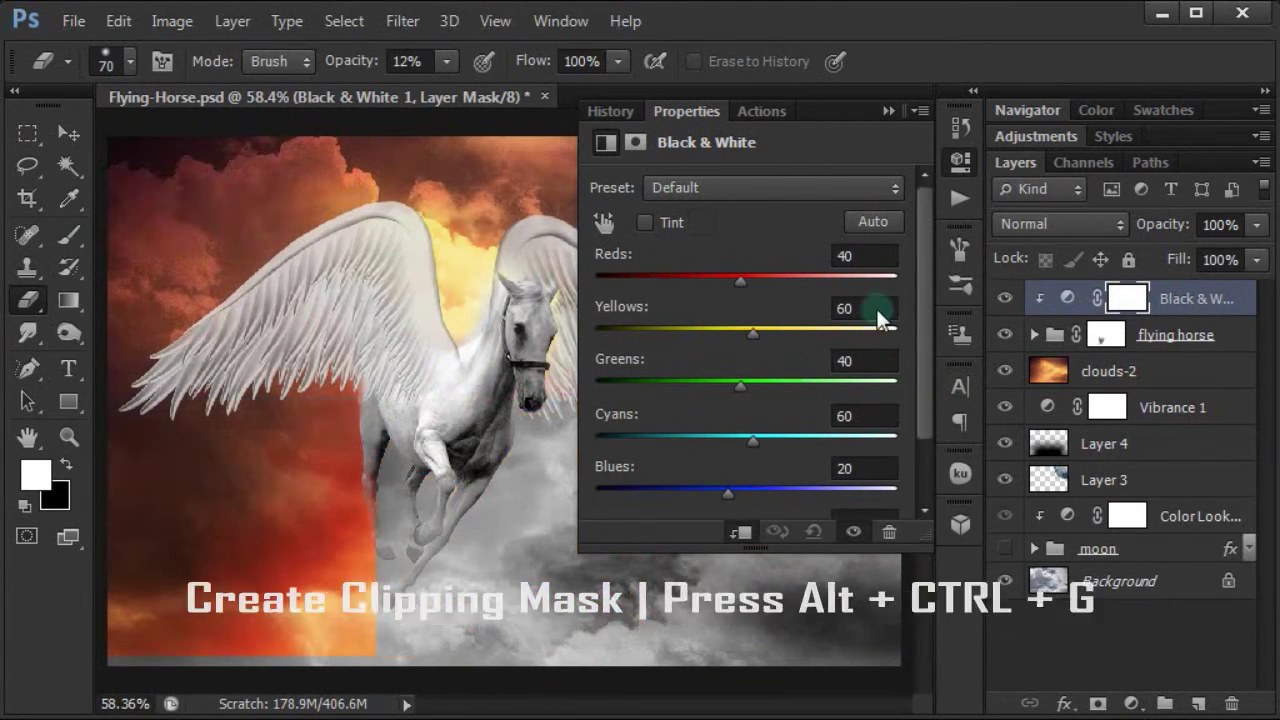
click(774, 188)
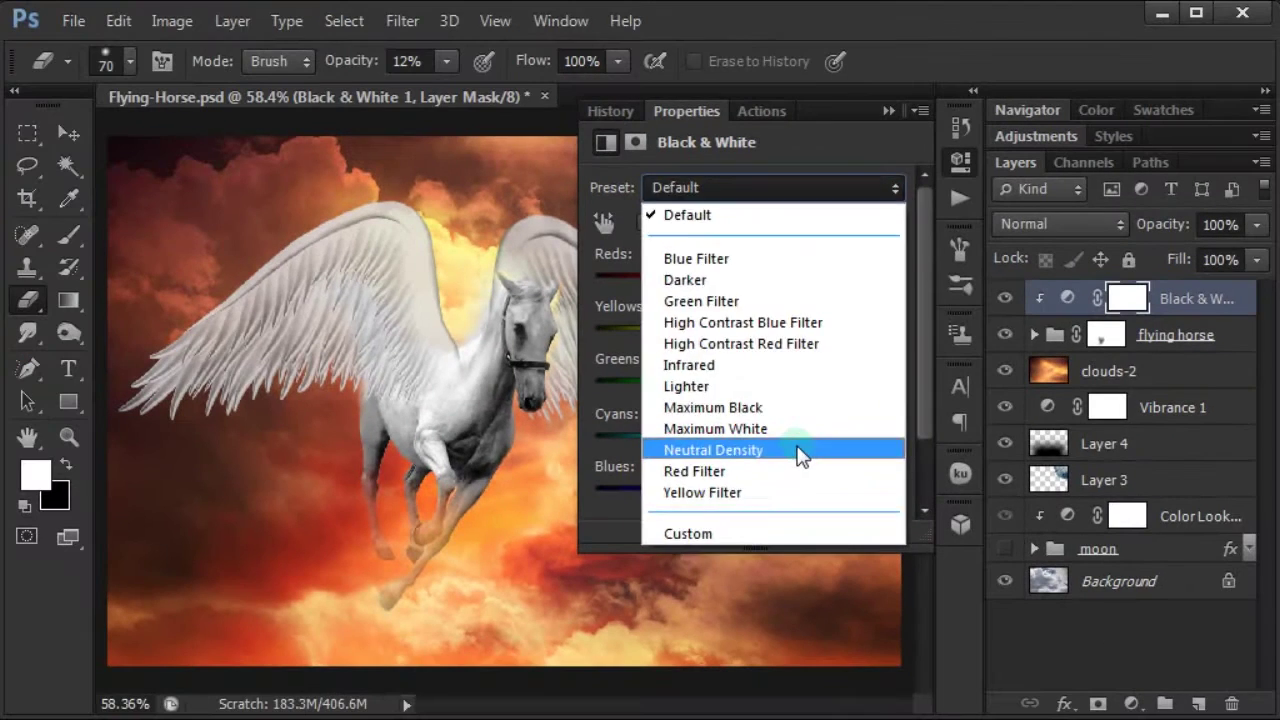
click(800, 450)
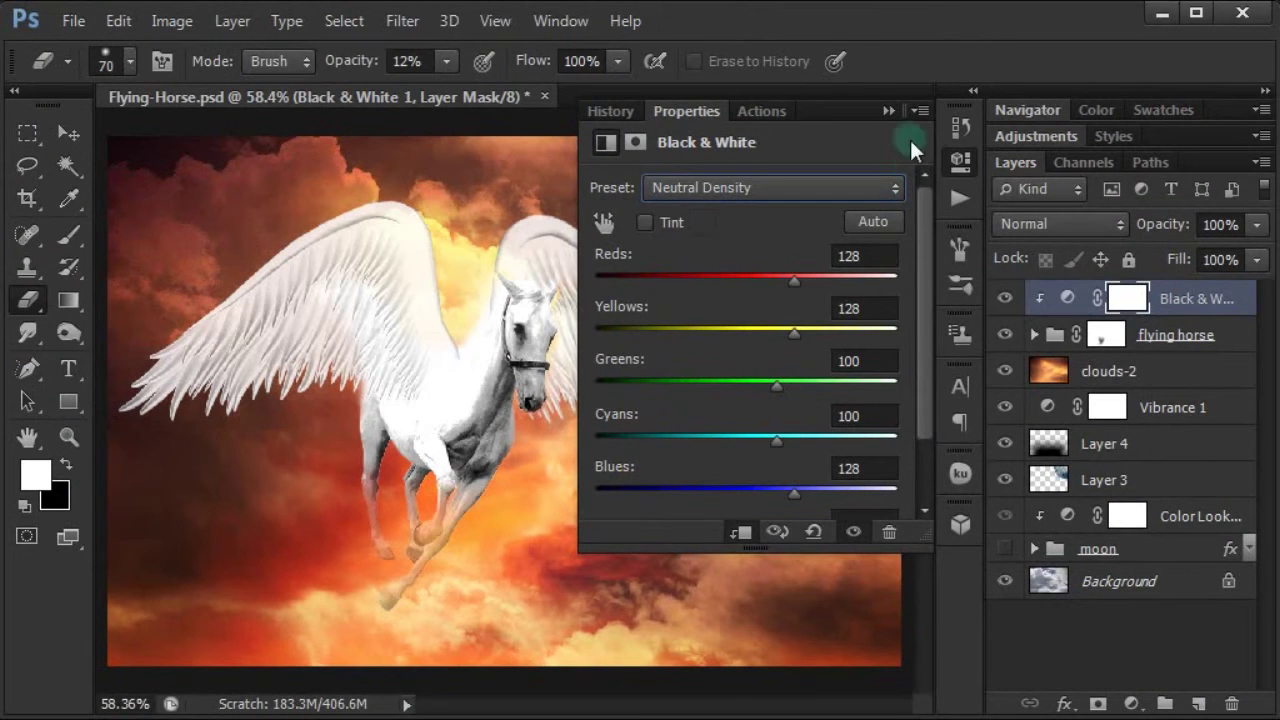
Blend the Black & White adjustment as Pin Light at 50% opacity
click(886, 111)
click(1031, 226)
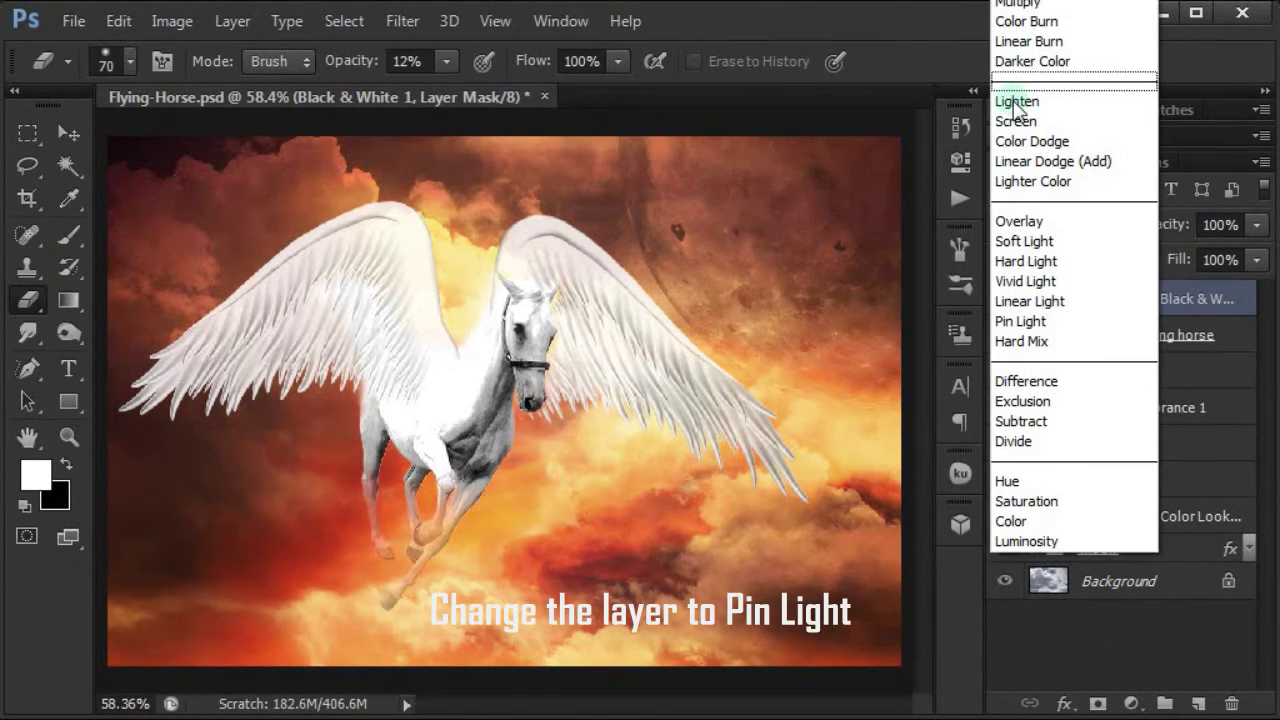
click(1021, 321)
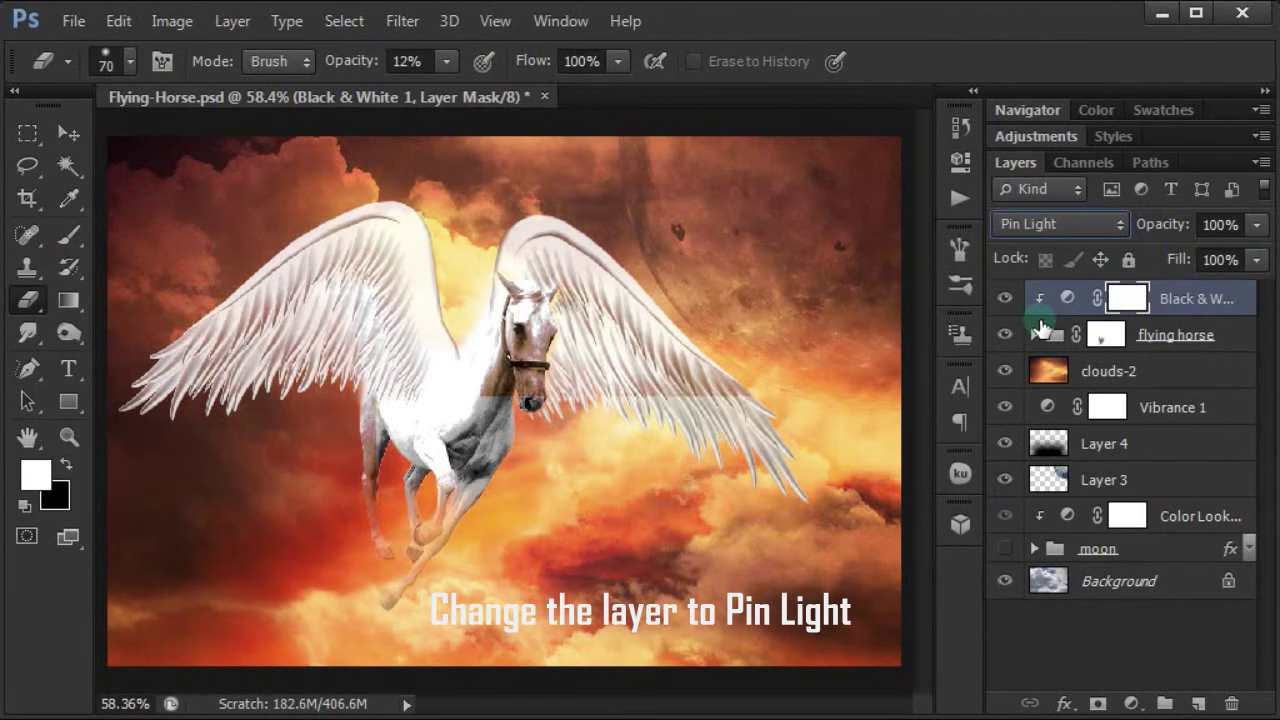
click(1210, 224)
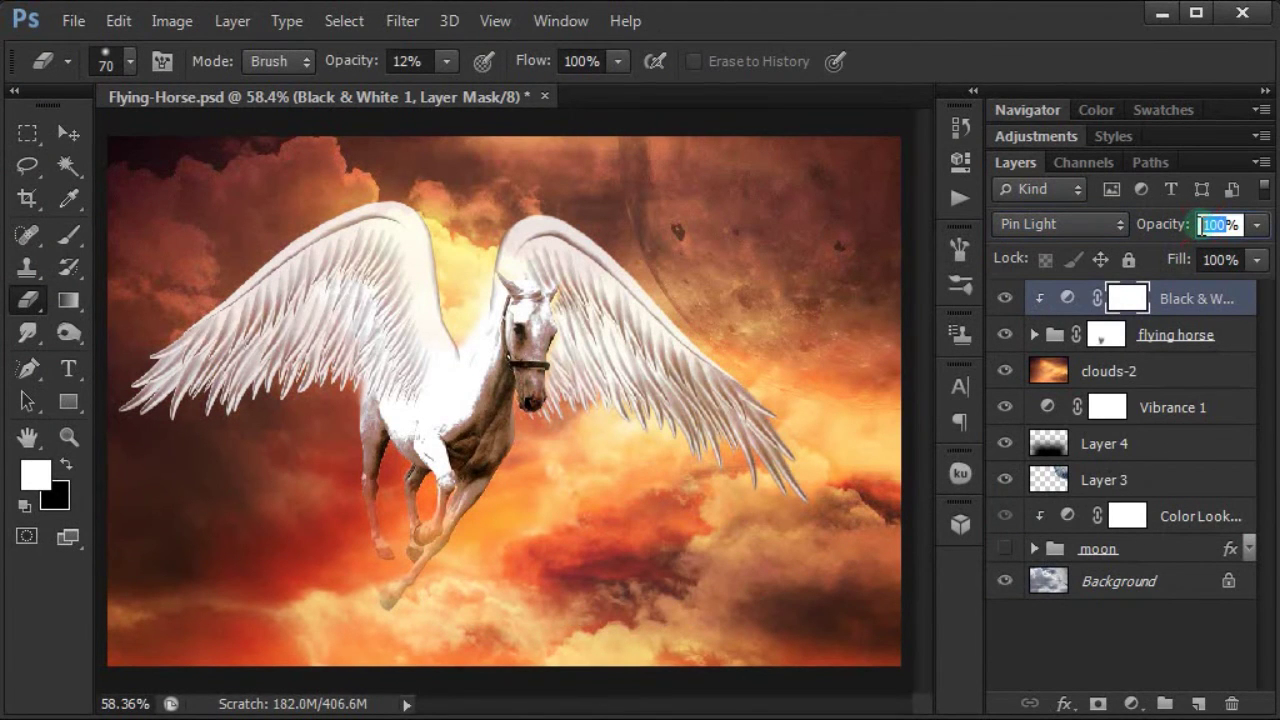
text(50)
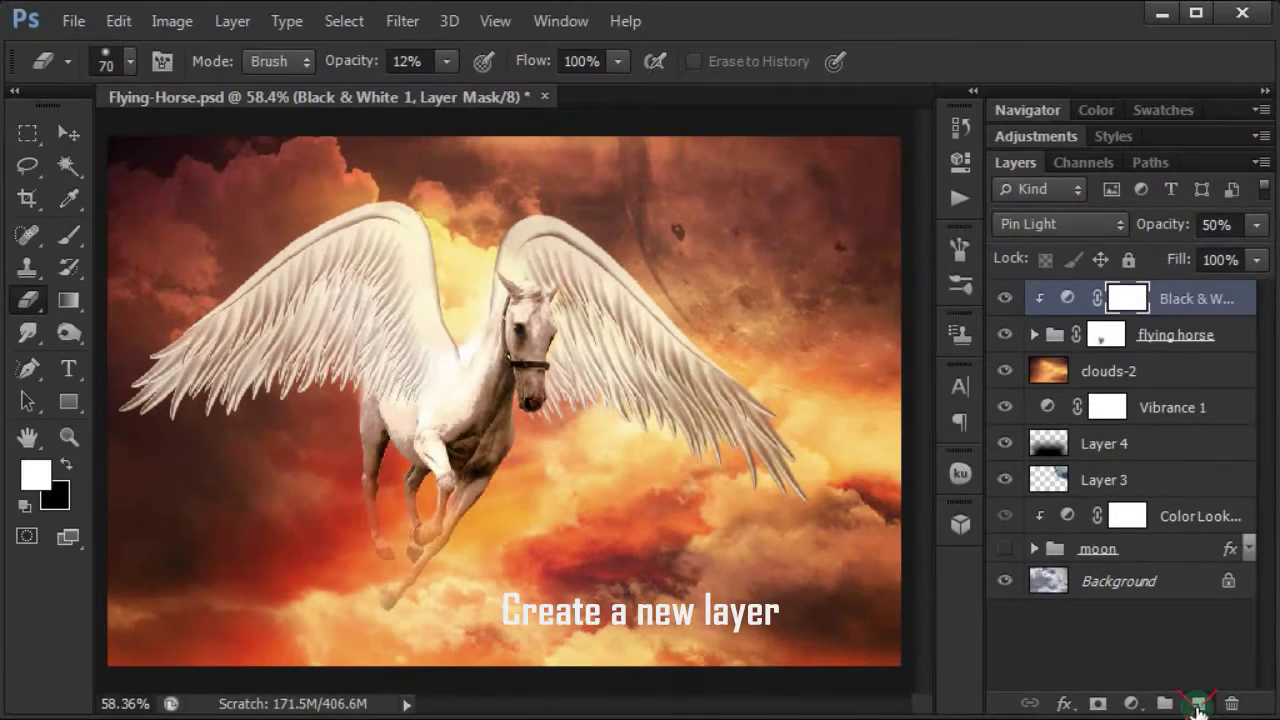
Create a new clipped layer filled with dark red 911212
click(1197, 703)
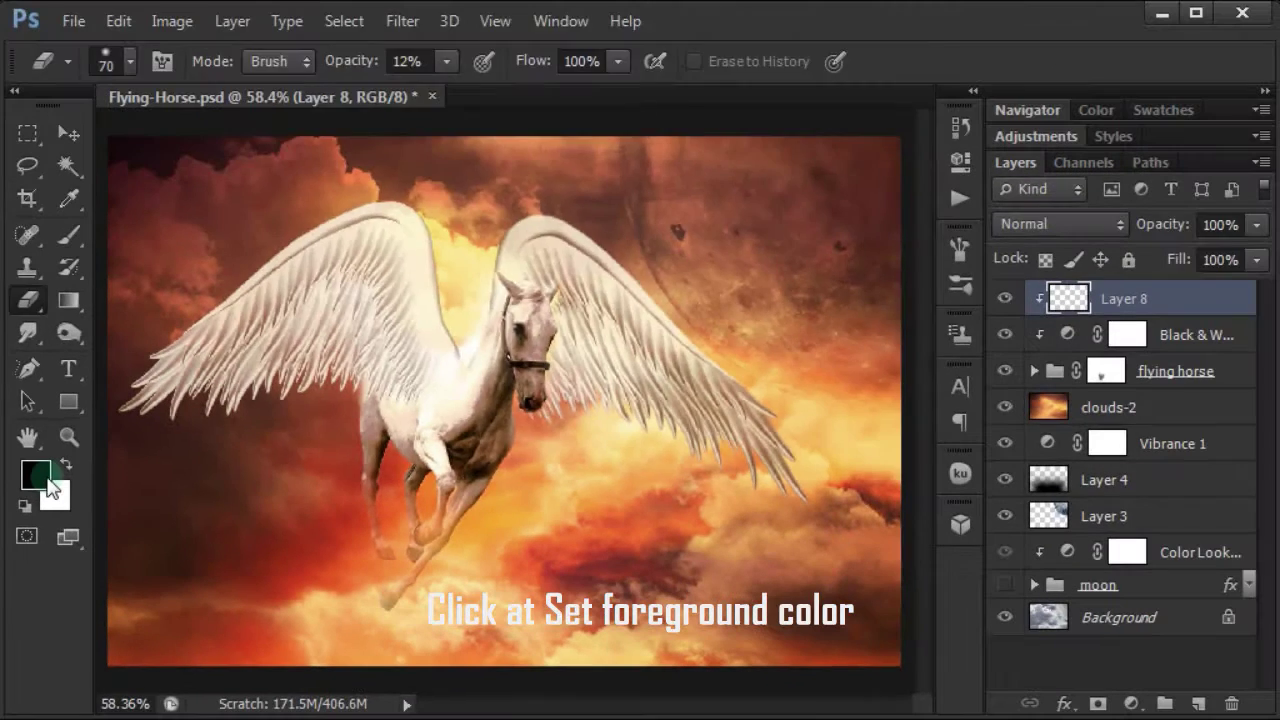
click(51, 467)
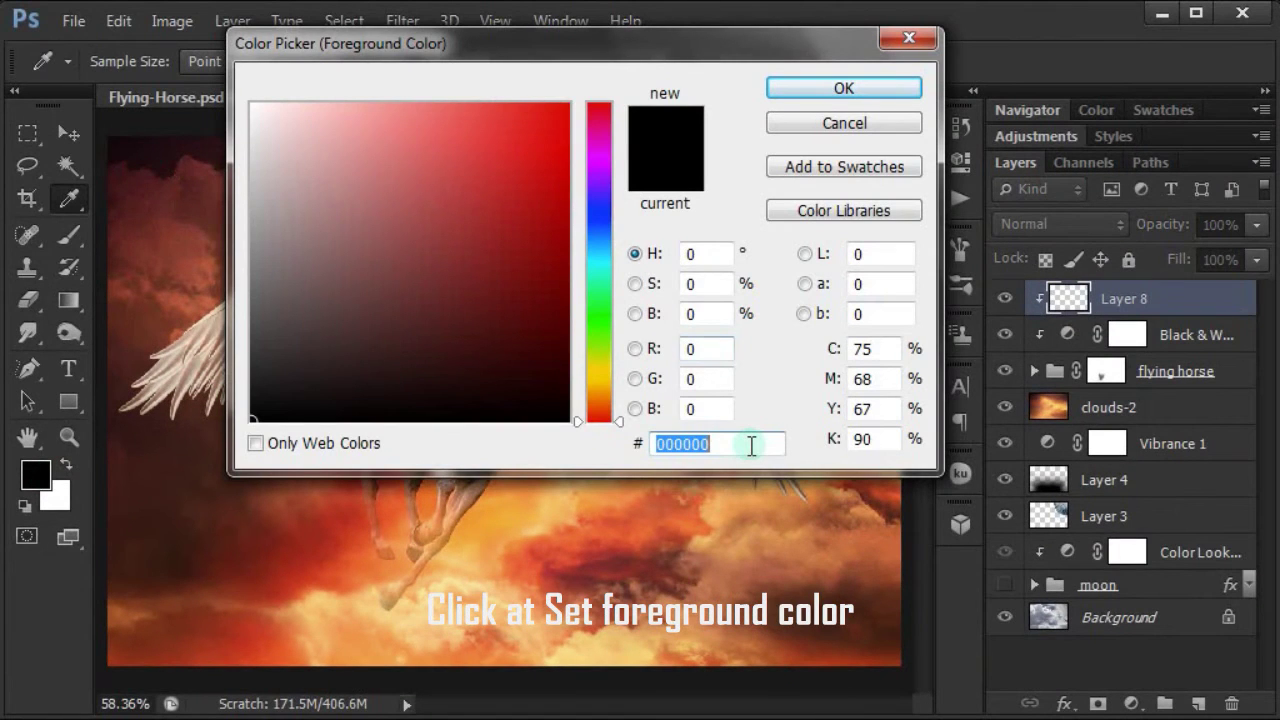
text(911212)
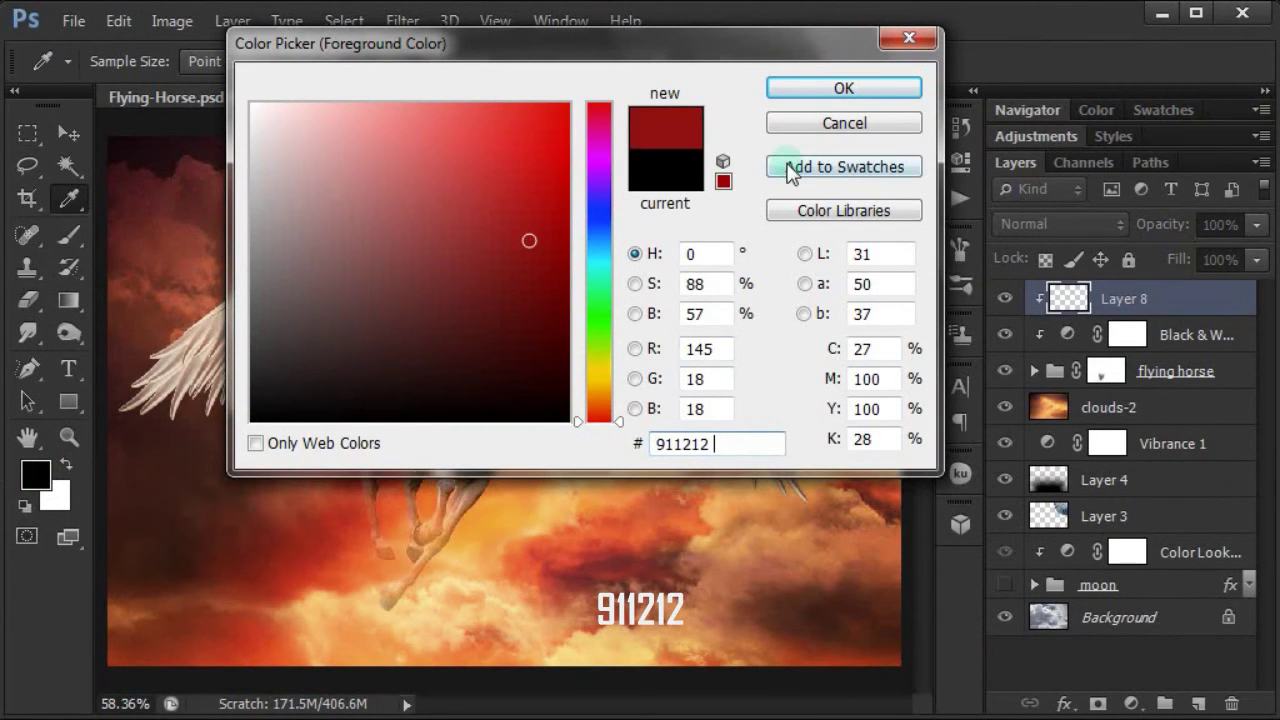
click(843, 90)
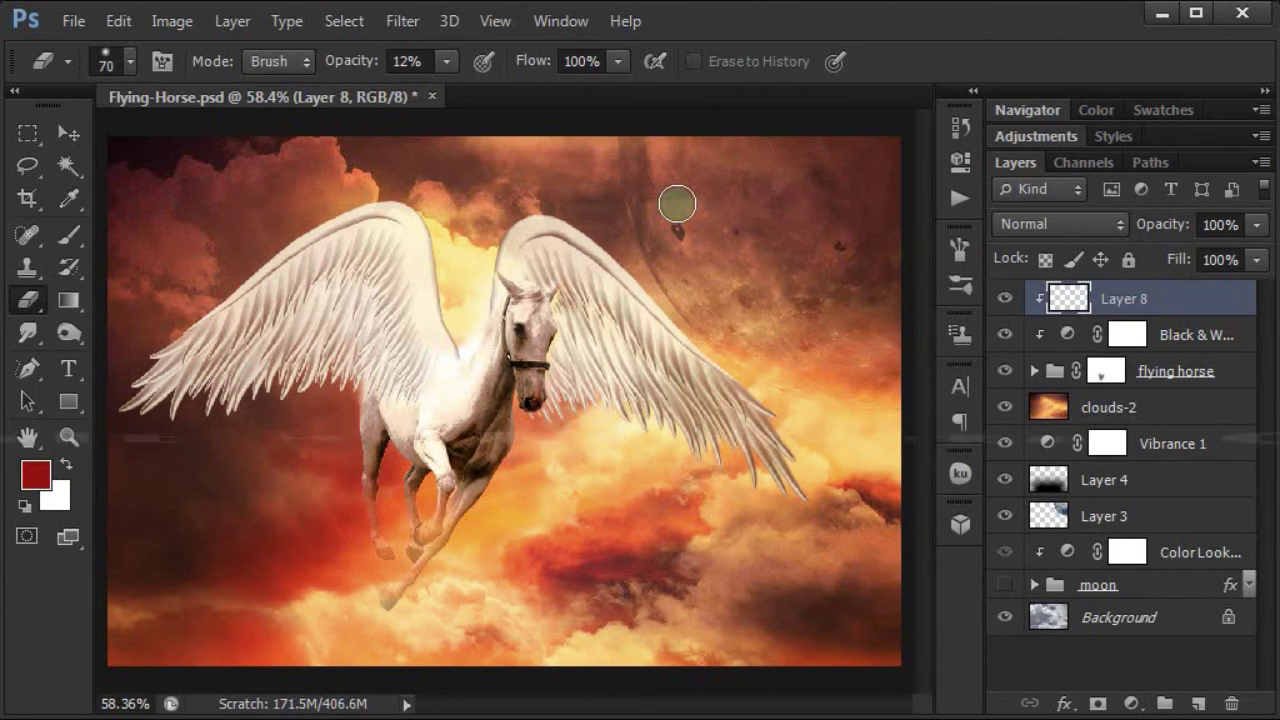
key(alt+BackSpace)
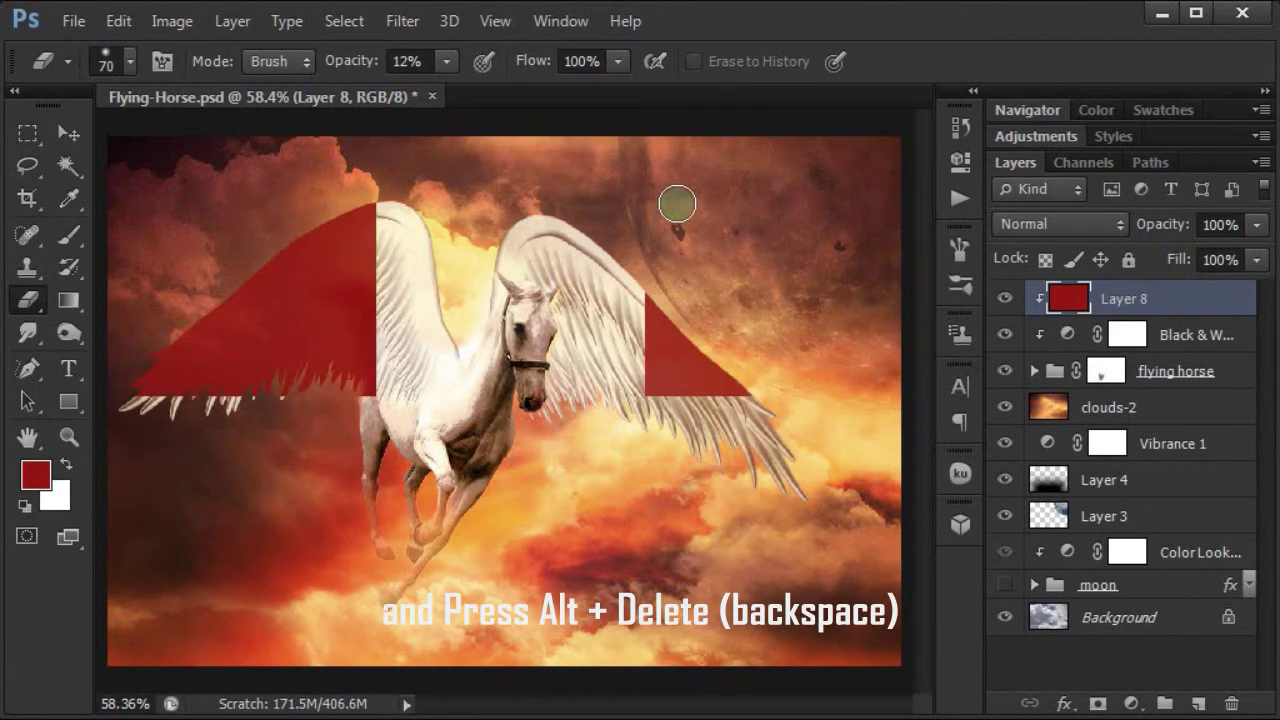
Blend the red layer as Soft Light and lower its opacity
click(1037, 226)
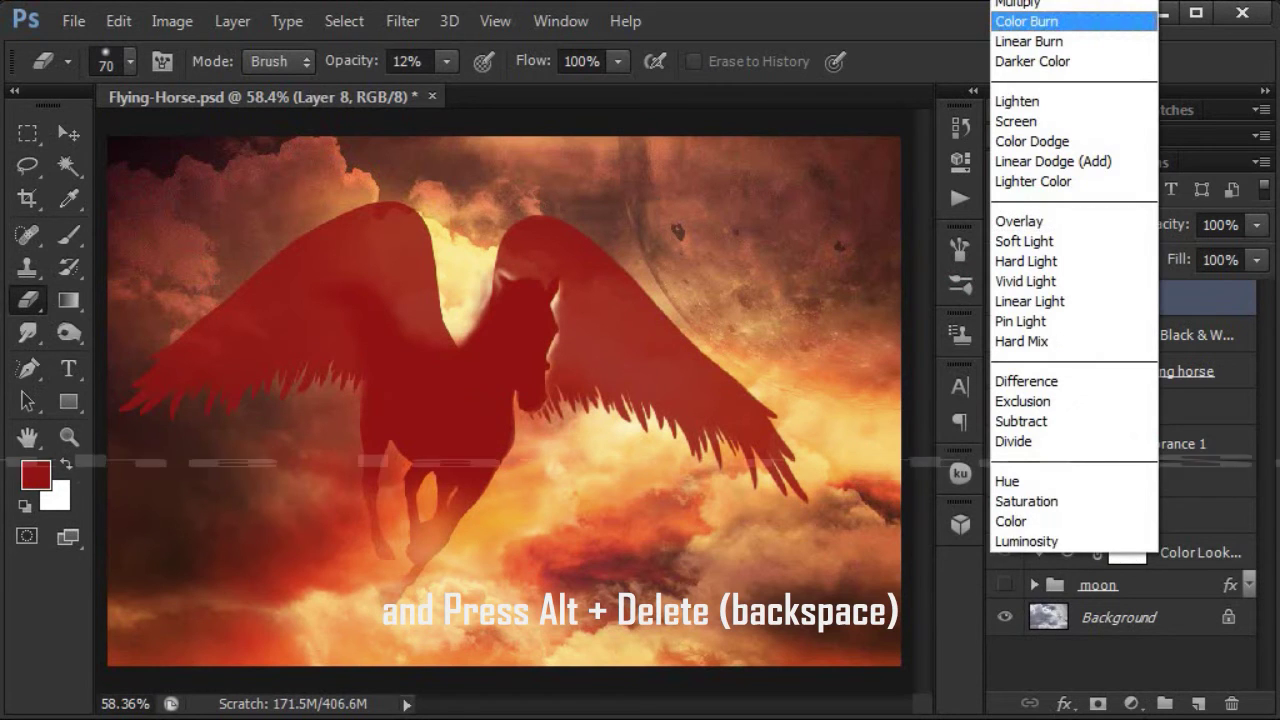
click(1063, 246)
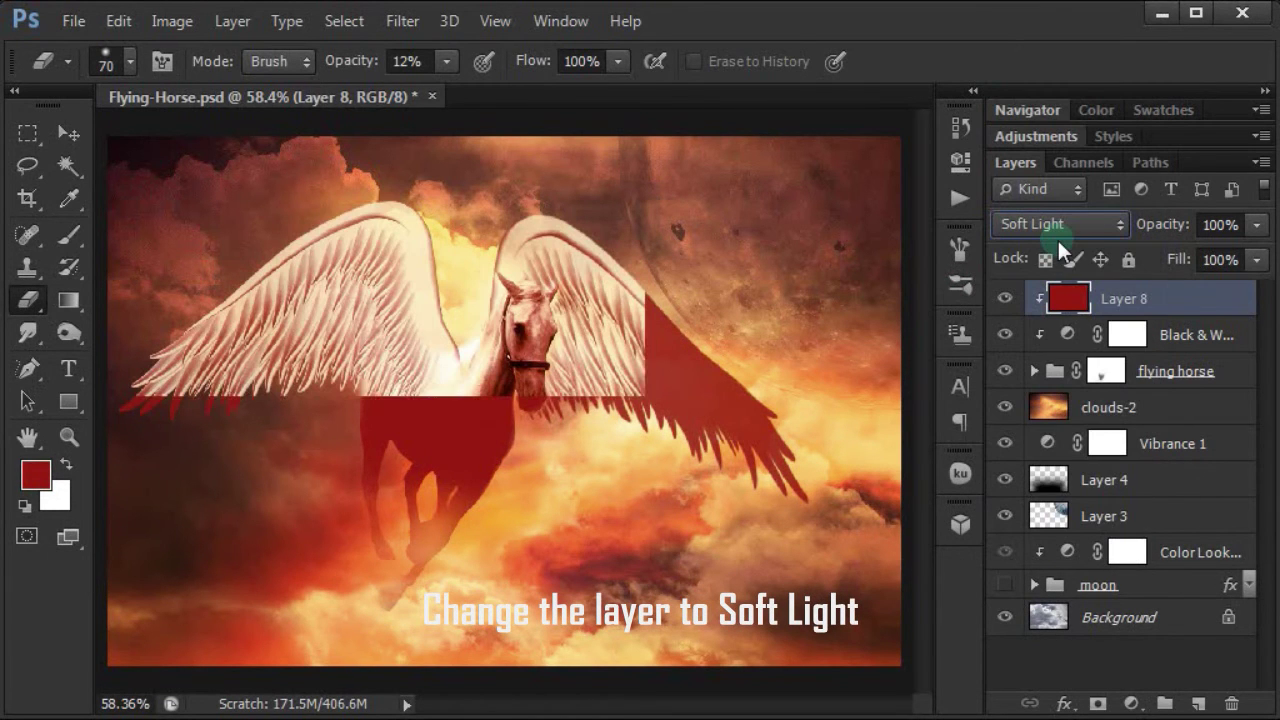
click(1222, 224)
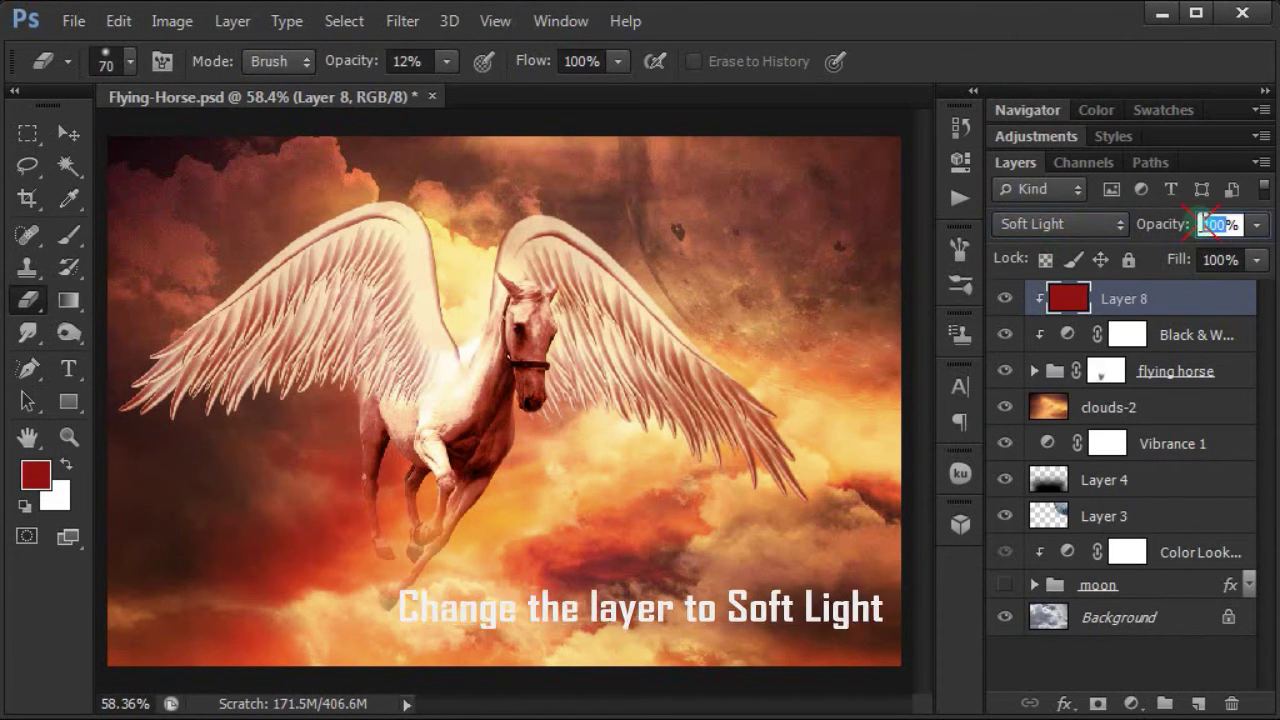
text(47)
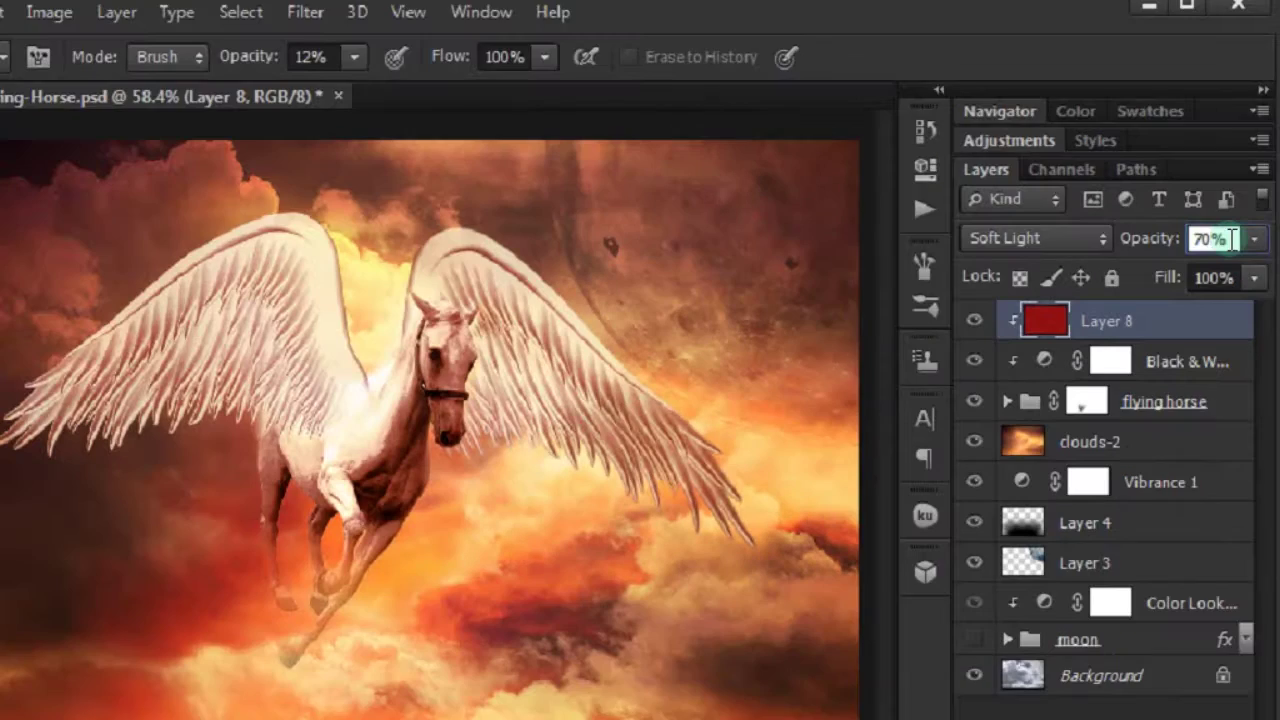
key(v)
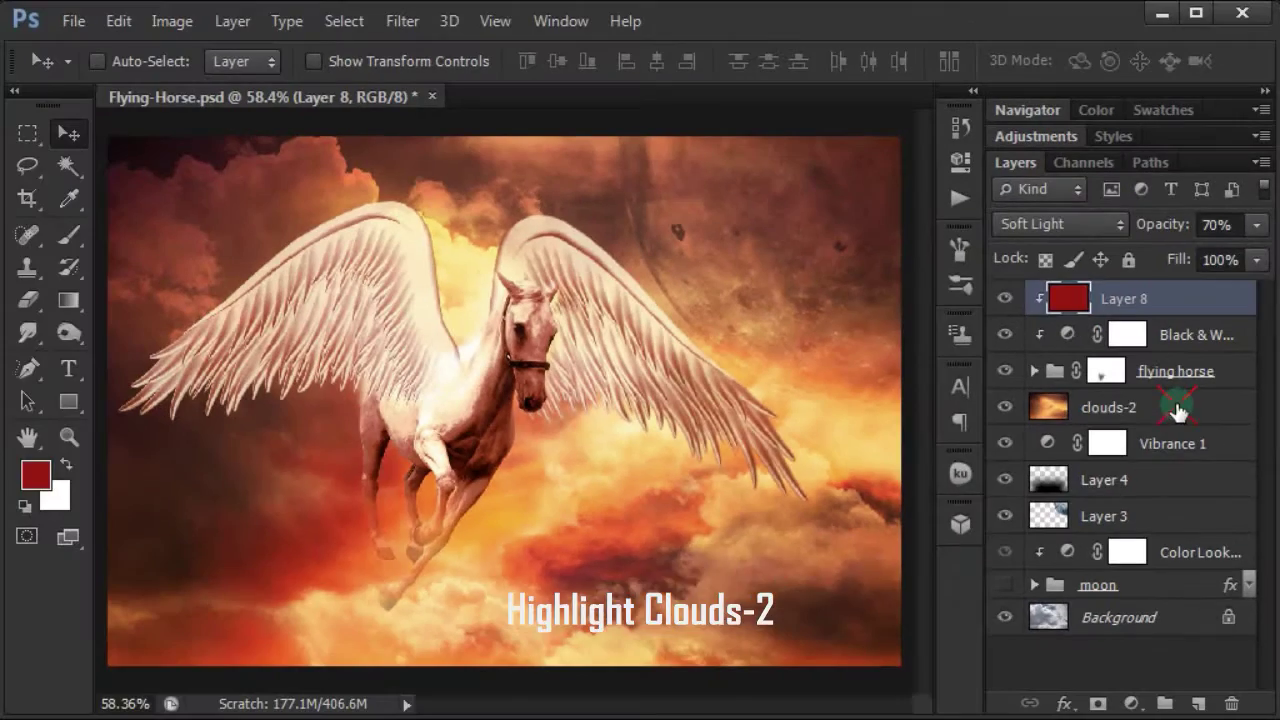
Duplicate clouds-2 and move the copy to the top of the layer stack
click(1177, 407)
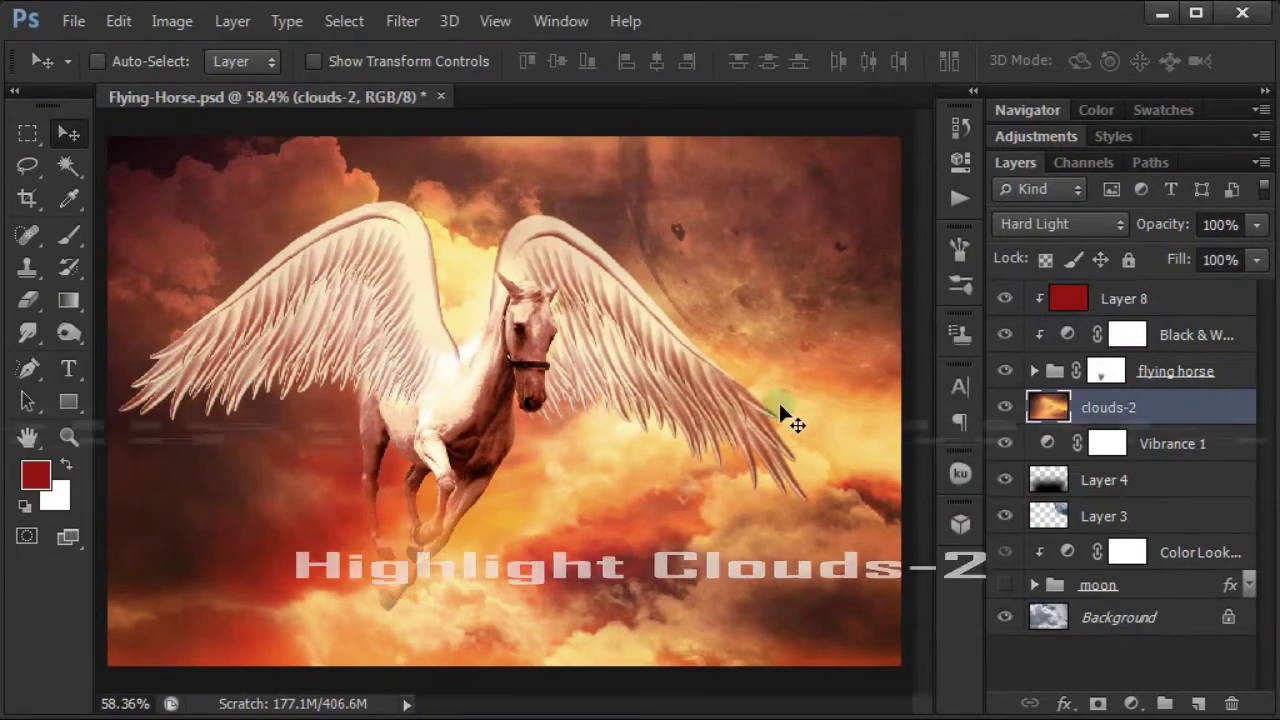
key(ctrl+j)
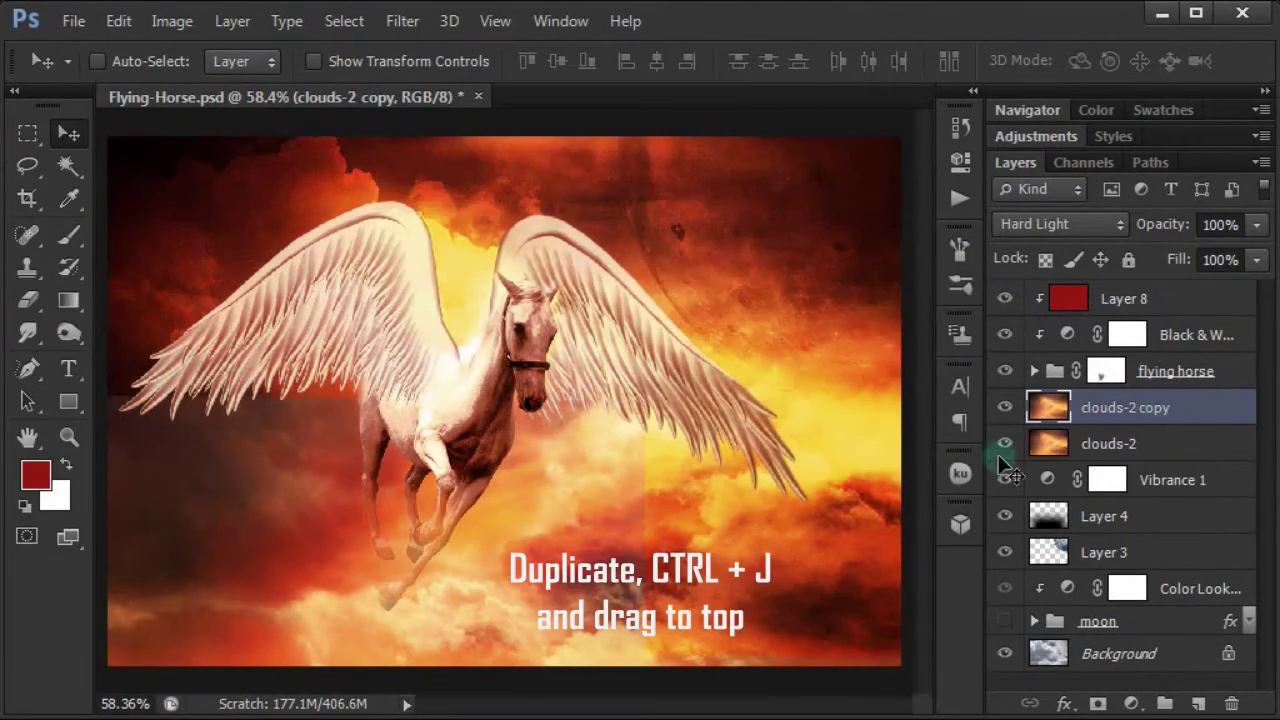
drag(1194, 416, 1138, 298)
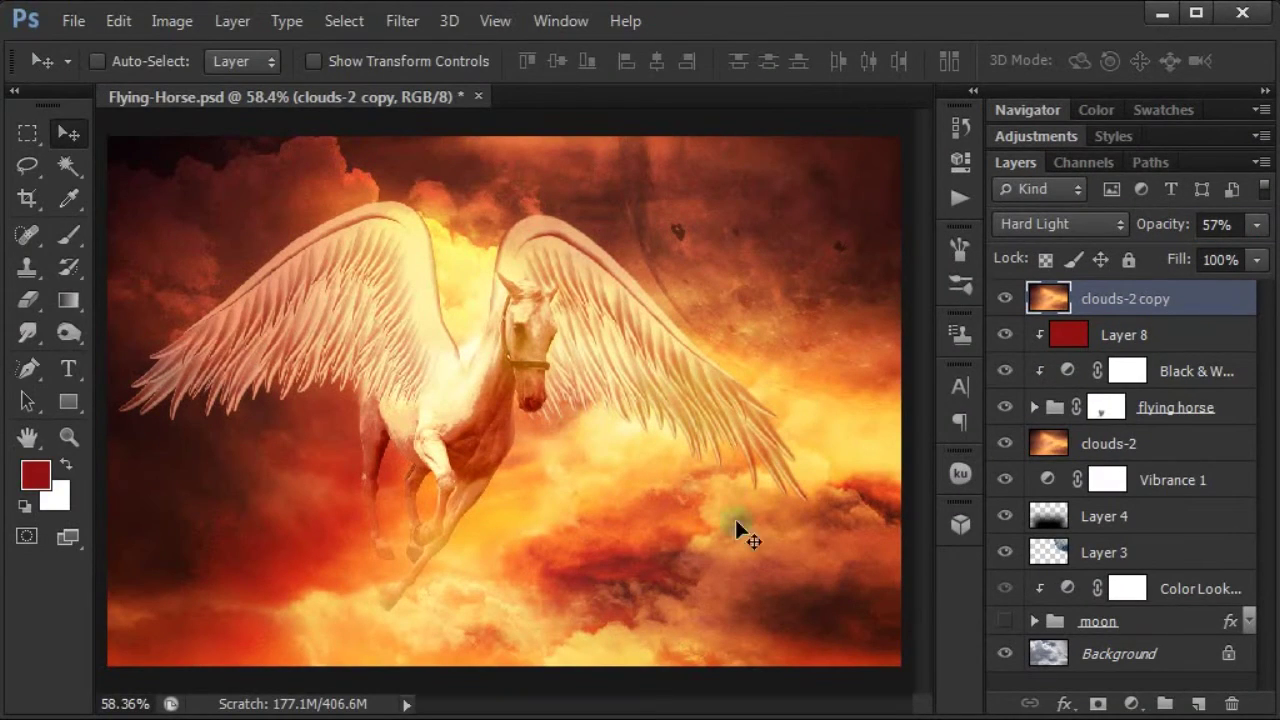
click(1196, 704)
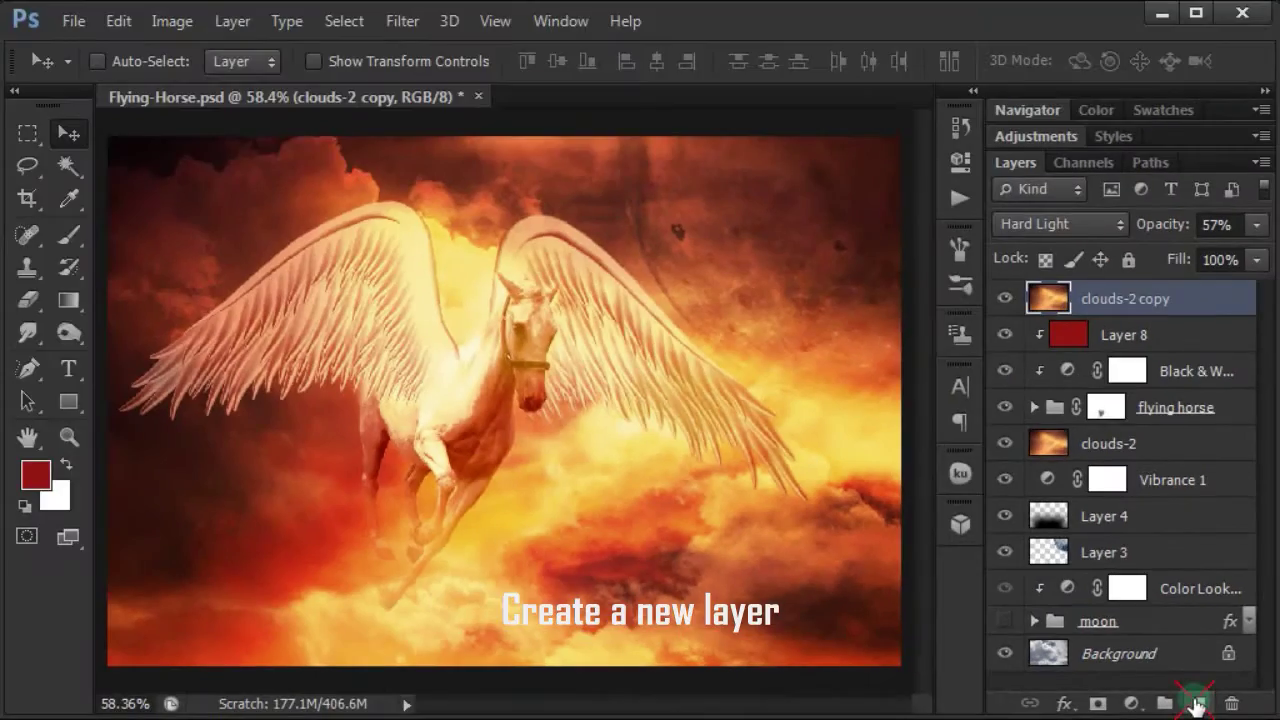
Create Layer 9 at the top and fill it with gray 808080
click(1196, 704)
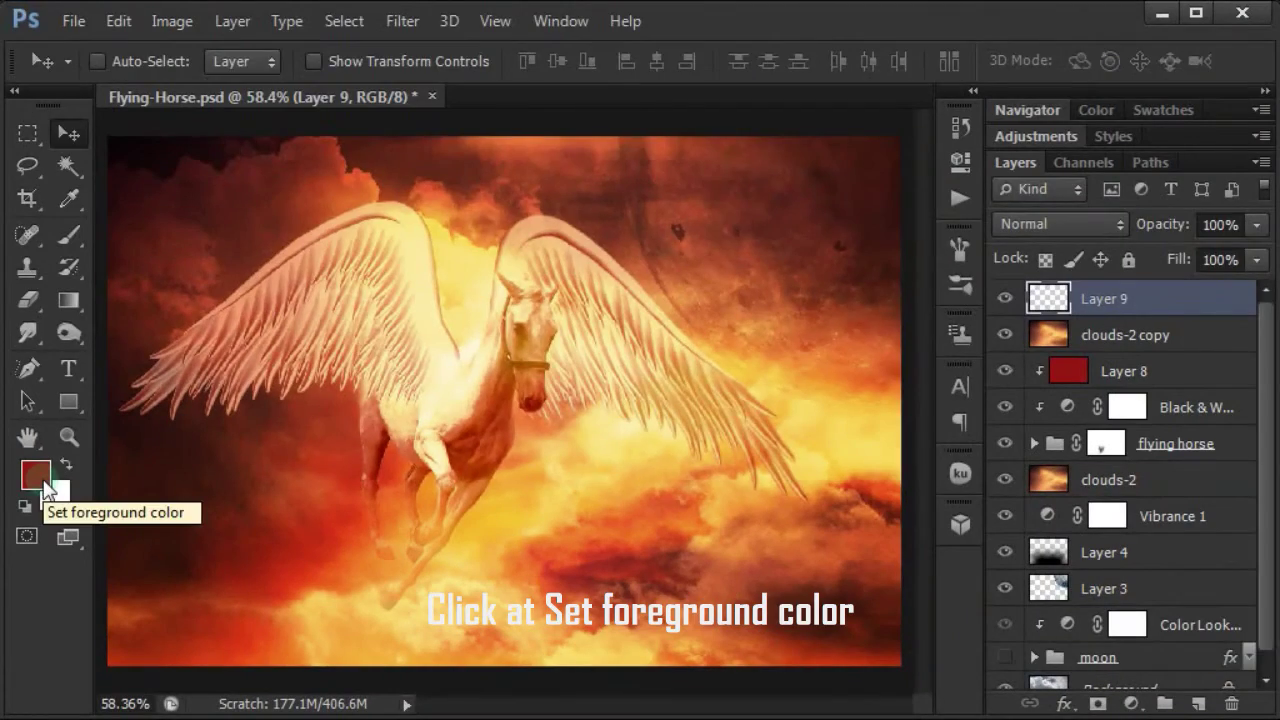
click(36, 475)
double_click(735, 447)
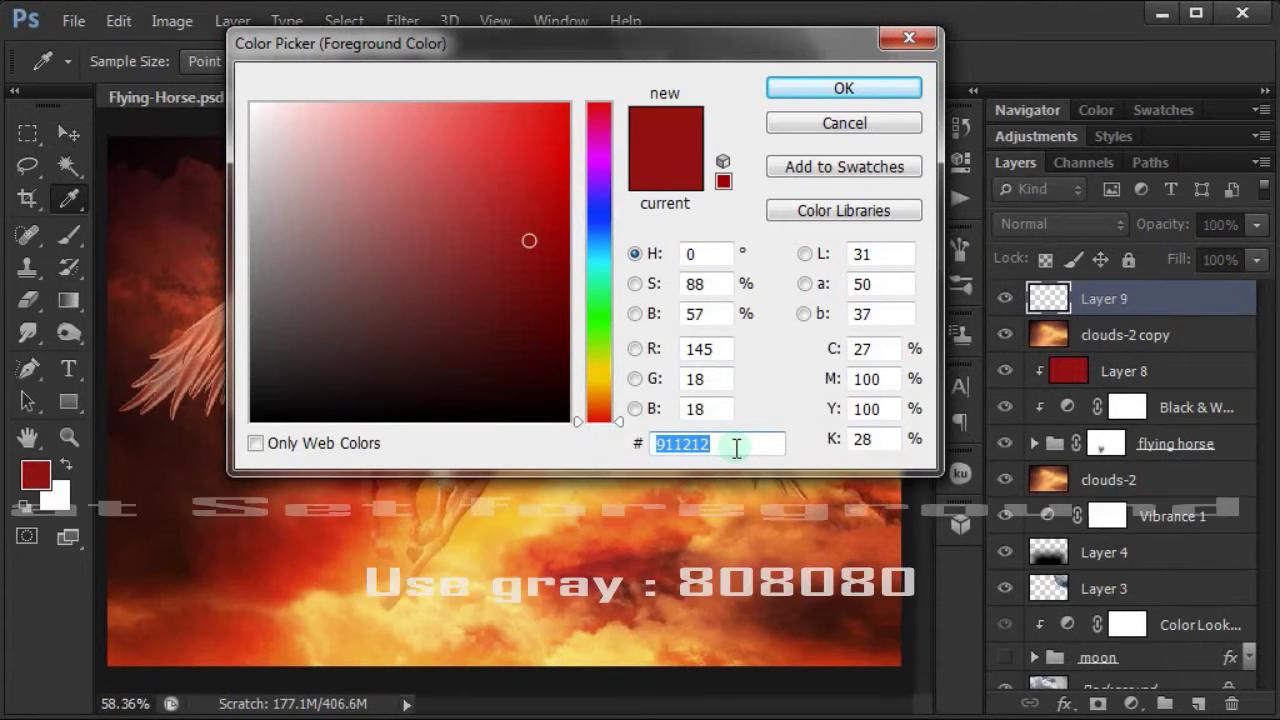
text(808080)
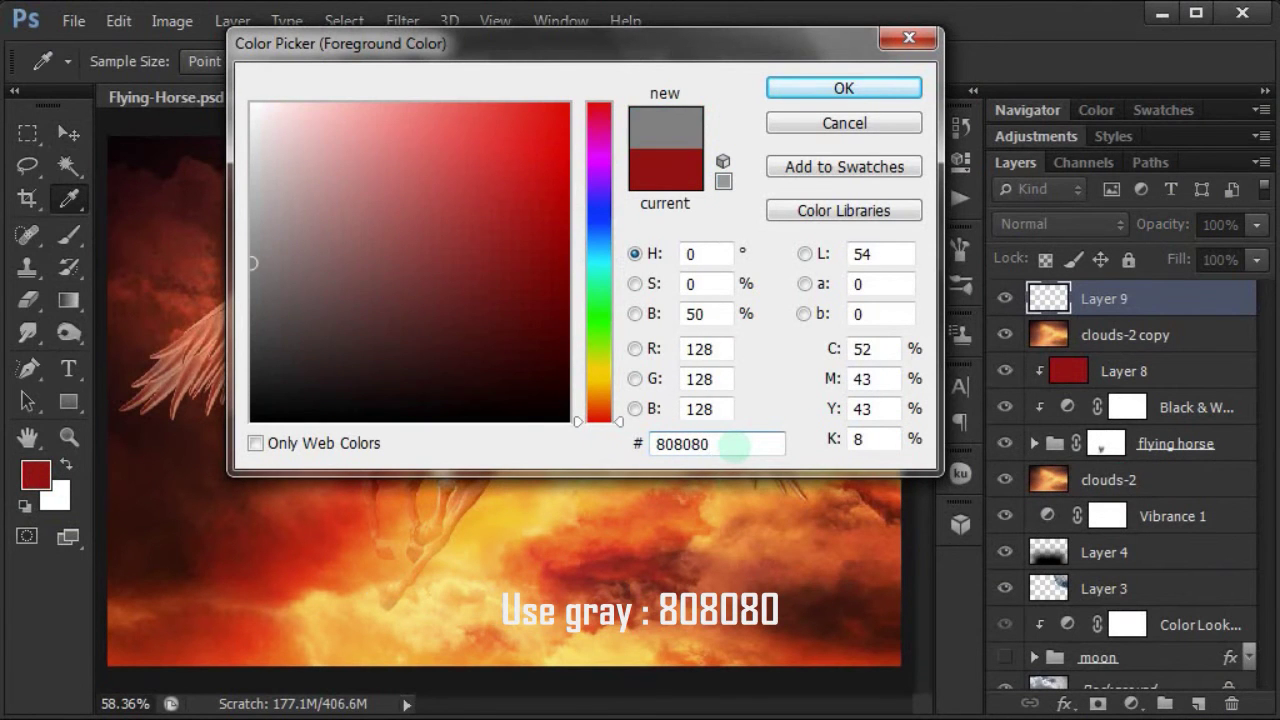
click(844, 89)
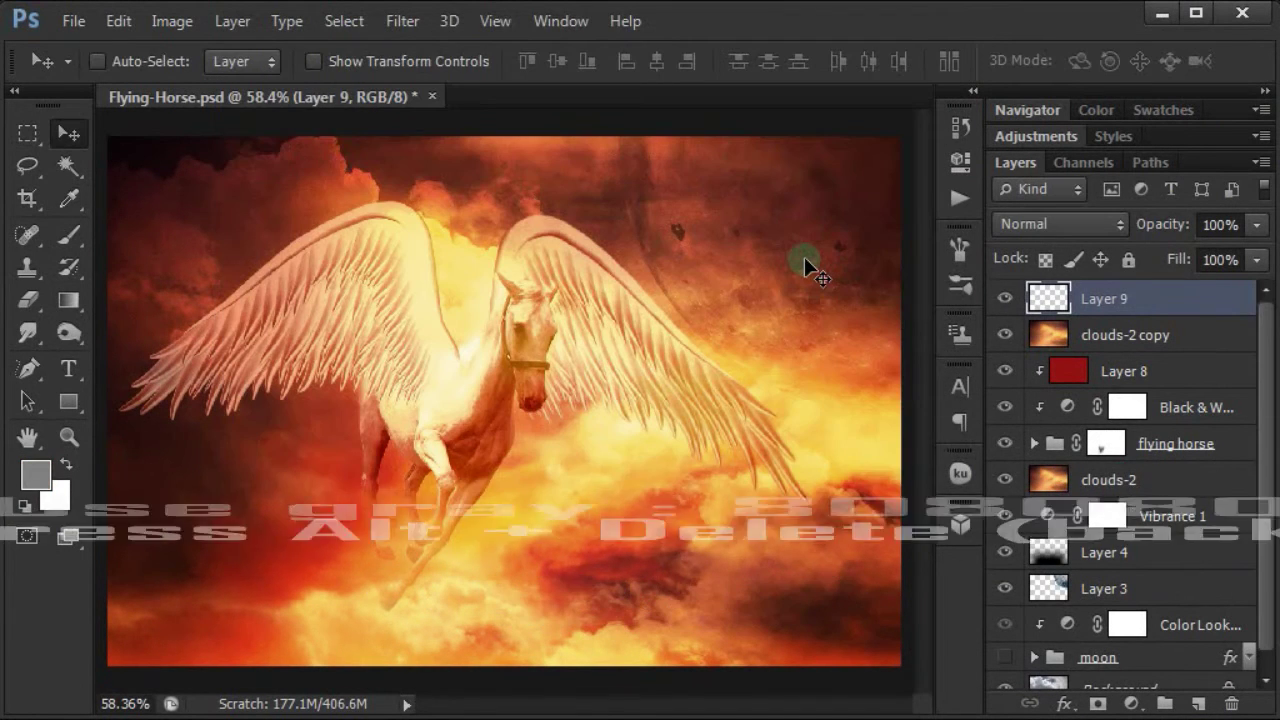
key(alt+BackSpace)
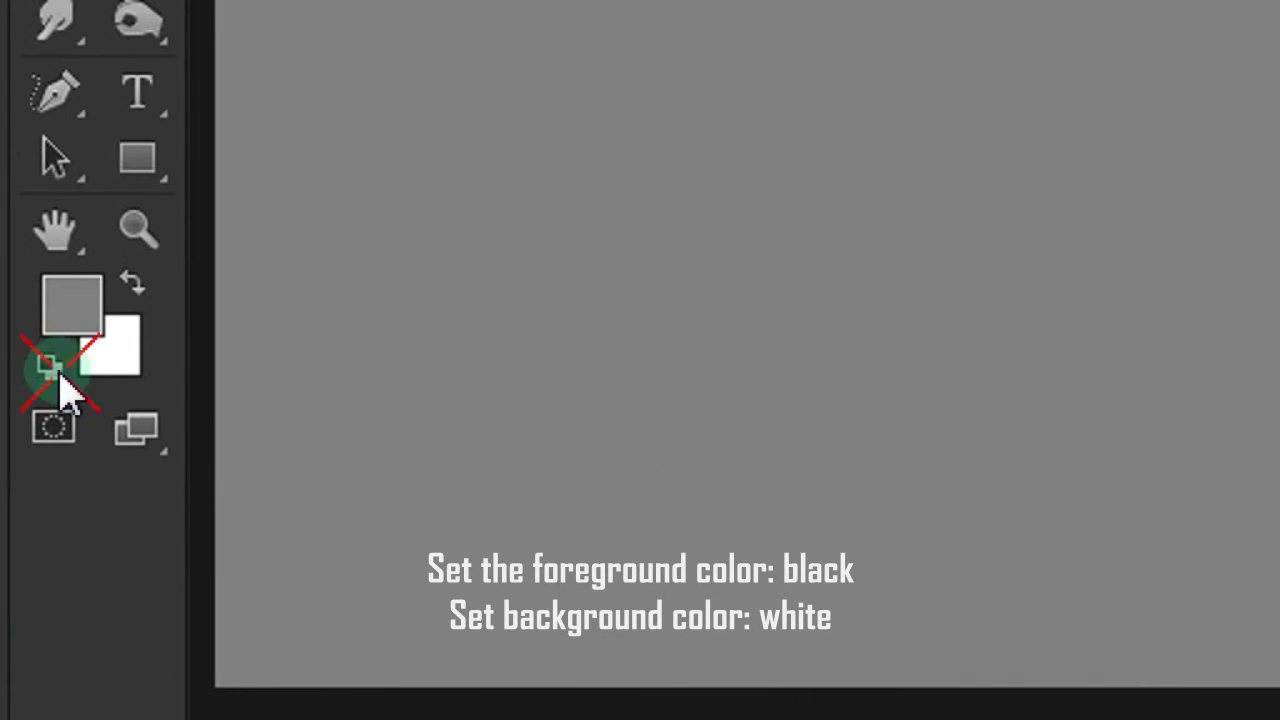
Render clouds on Layer 9, blend it as Lighten, and clip it to clouds-2 copy
click(60, 378)
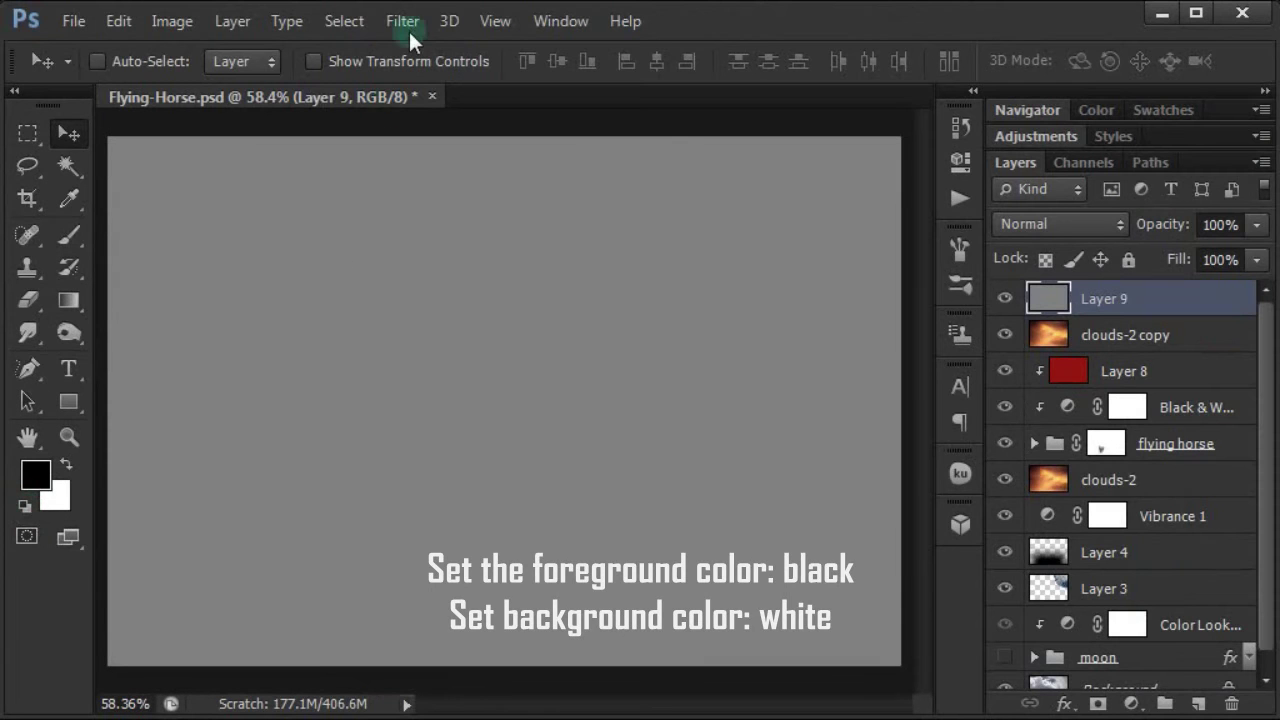
click(411, 24)
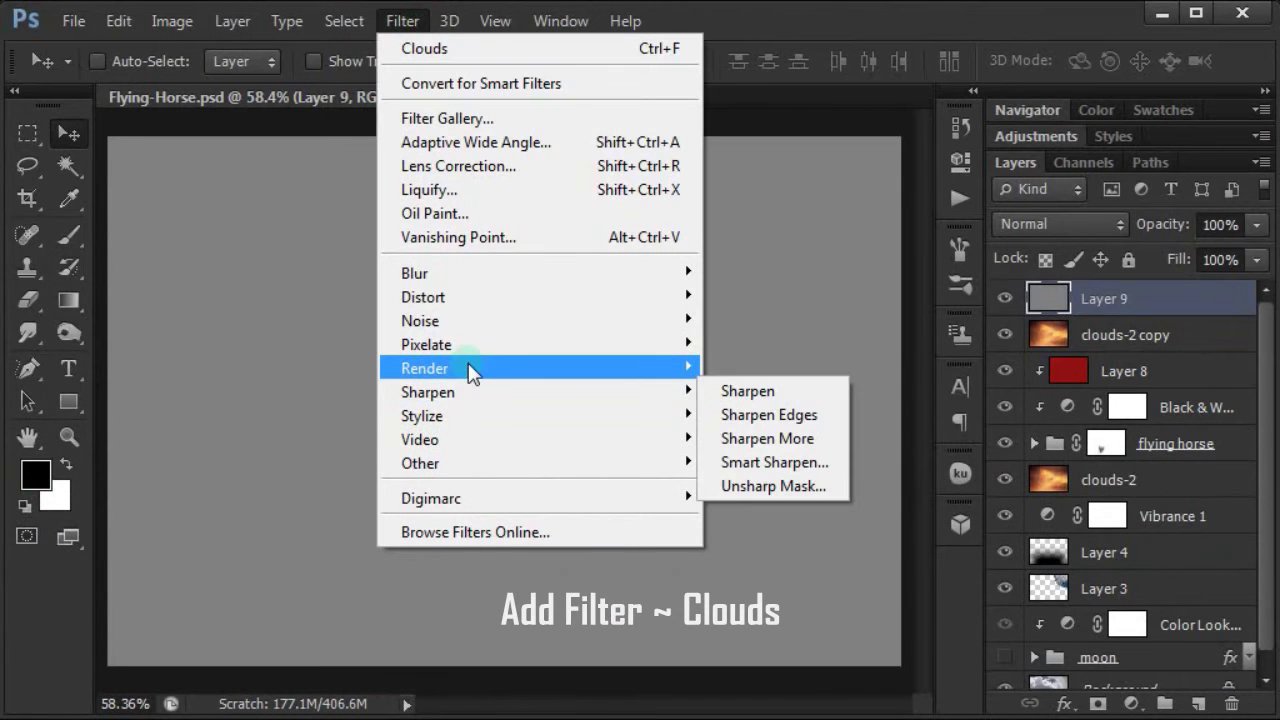
mouse_move(425, 368)
click(741, 364)
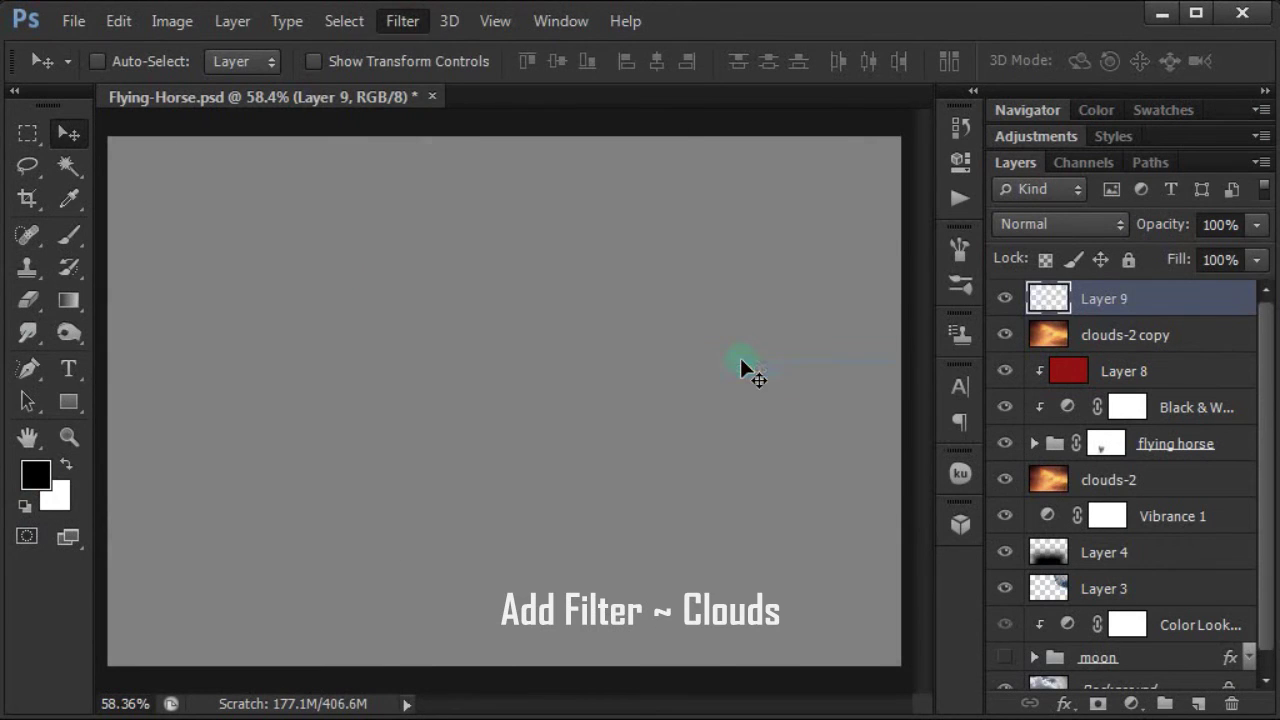
click(1064, 224)
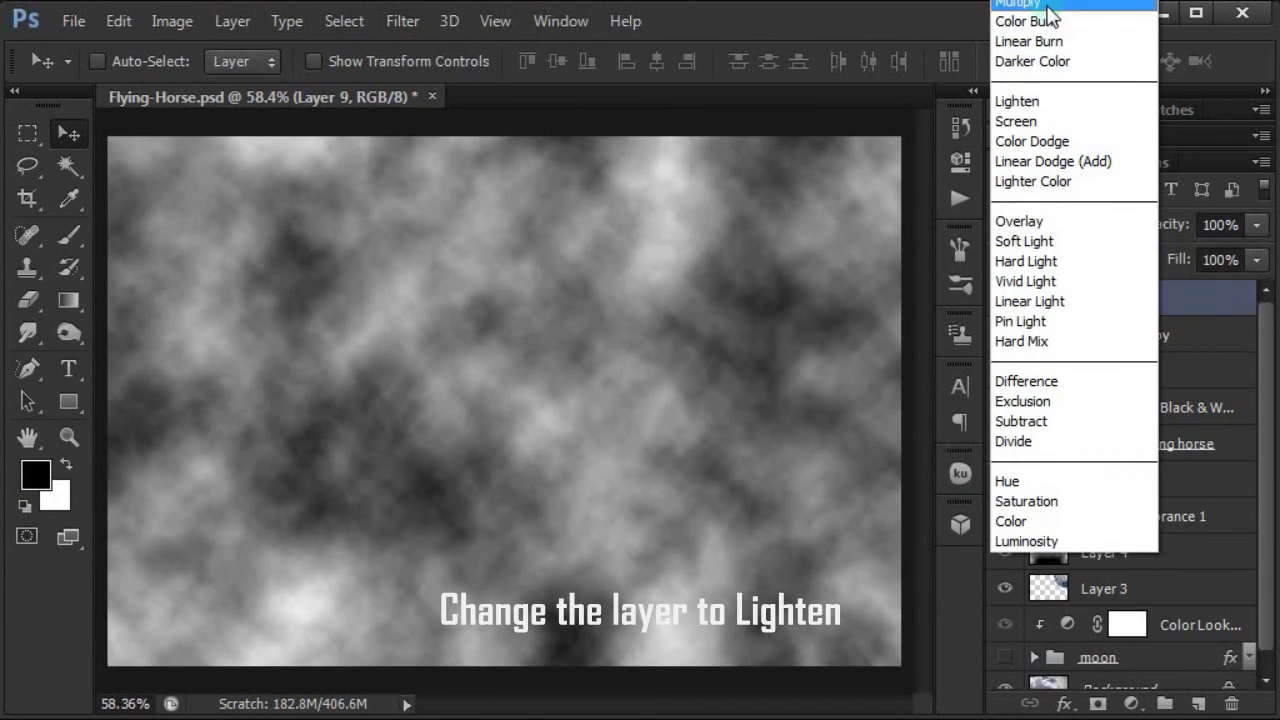
click(1075, 98)
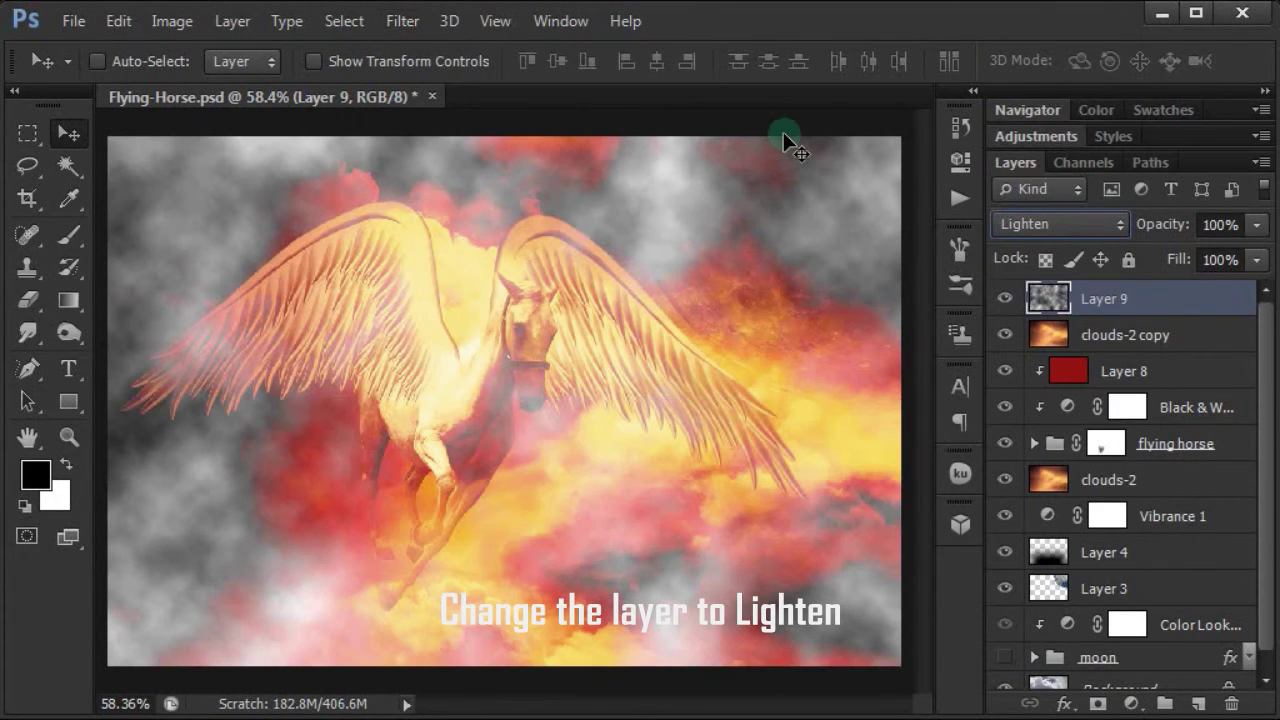
alt+click(1162, 305)
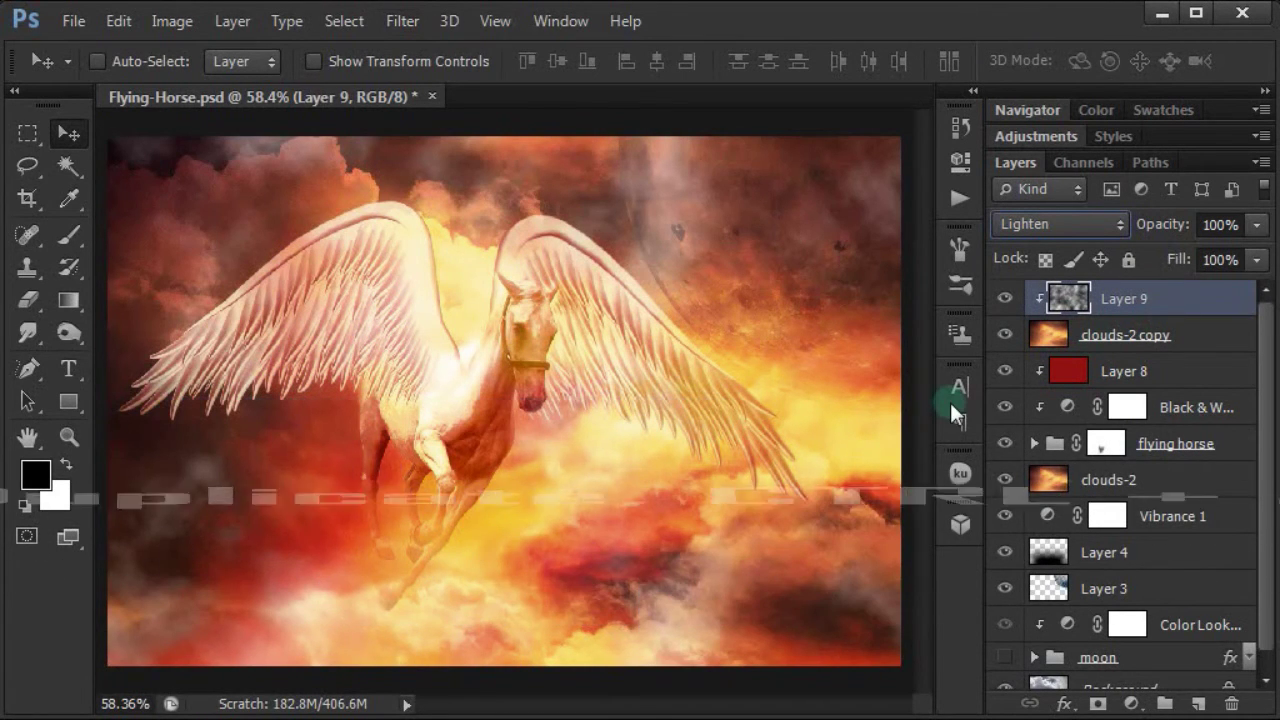
Duplicate Layer 9, clip the copy, and blend it in Saturation mode
key(ctrl+j)
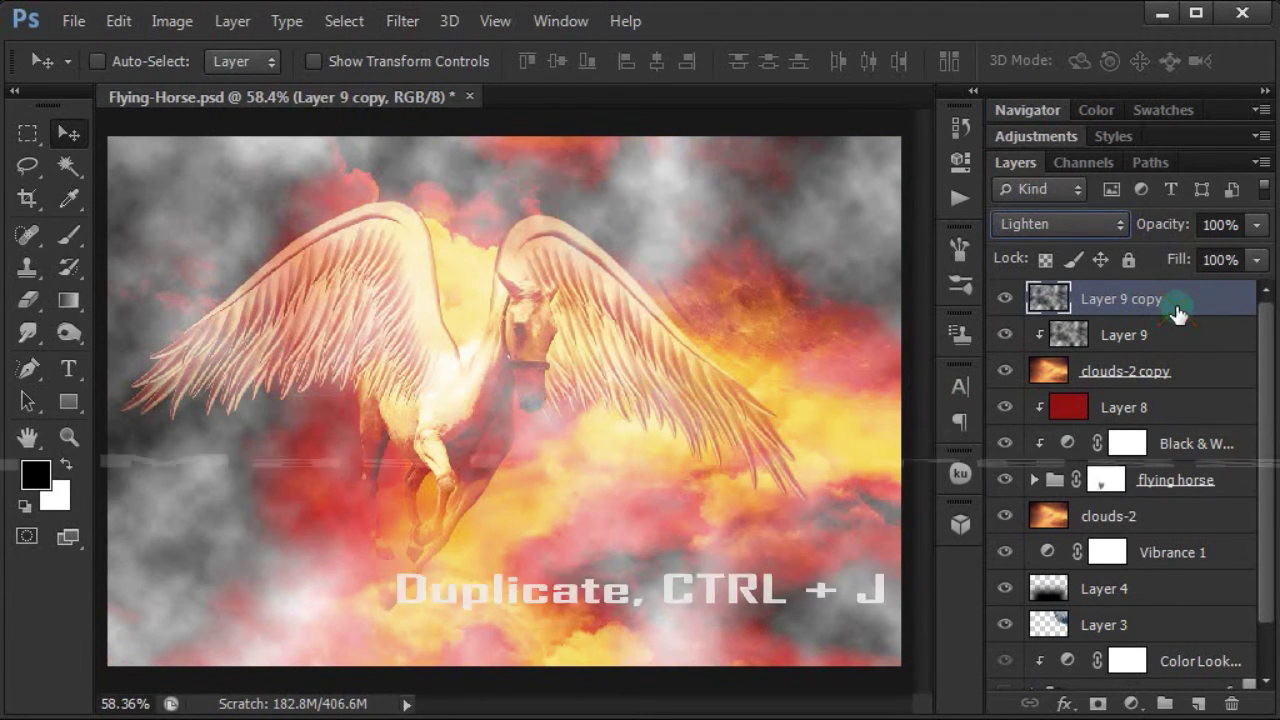
key(ctrl+alt+g)
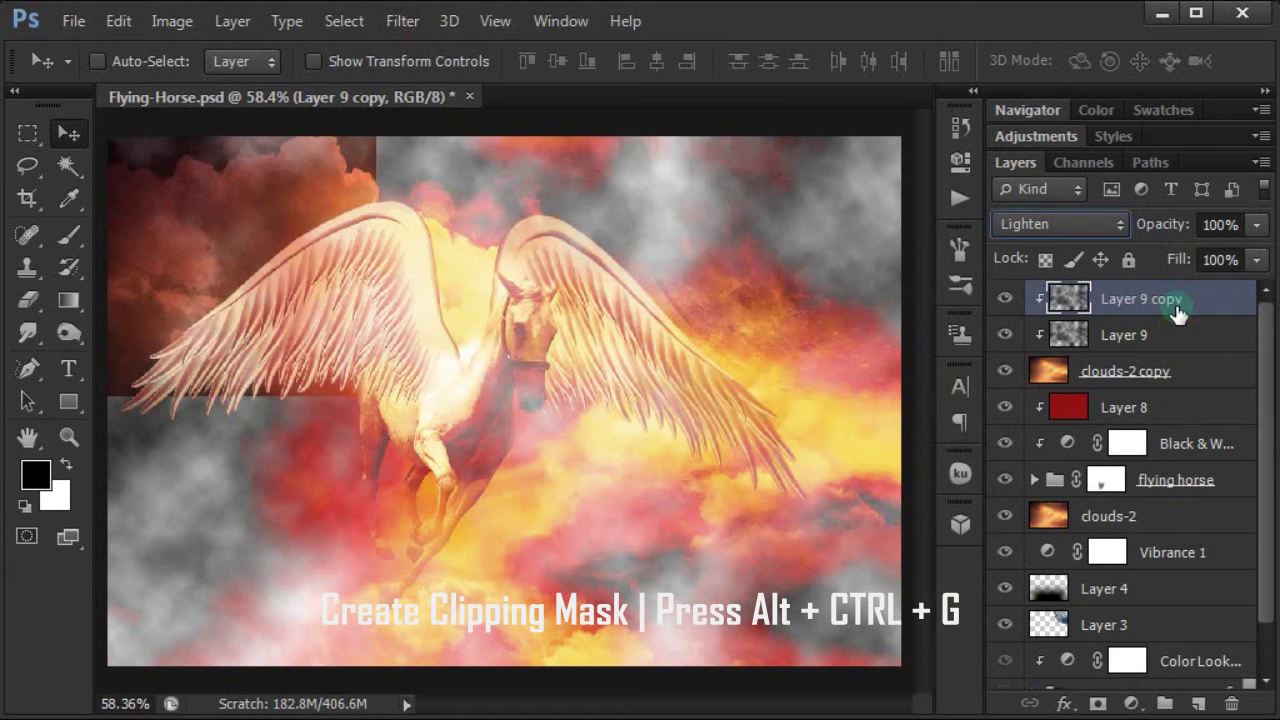
click(1039, 225)
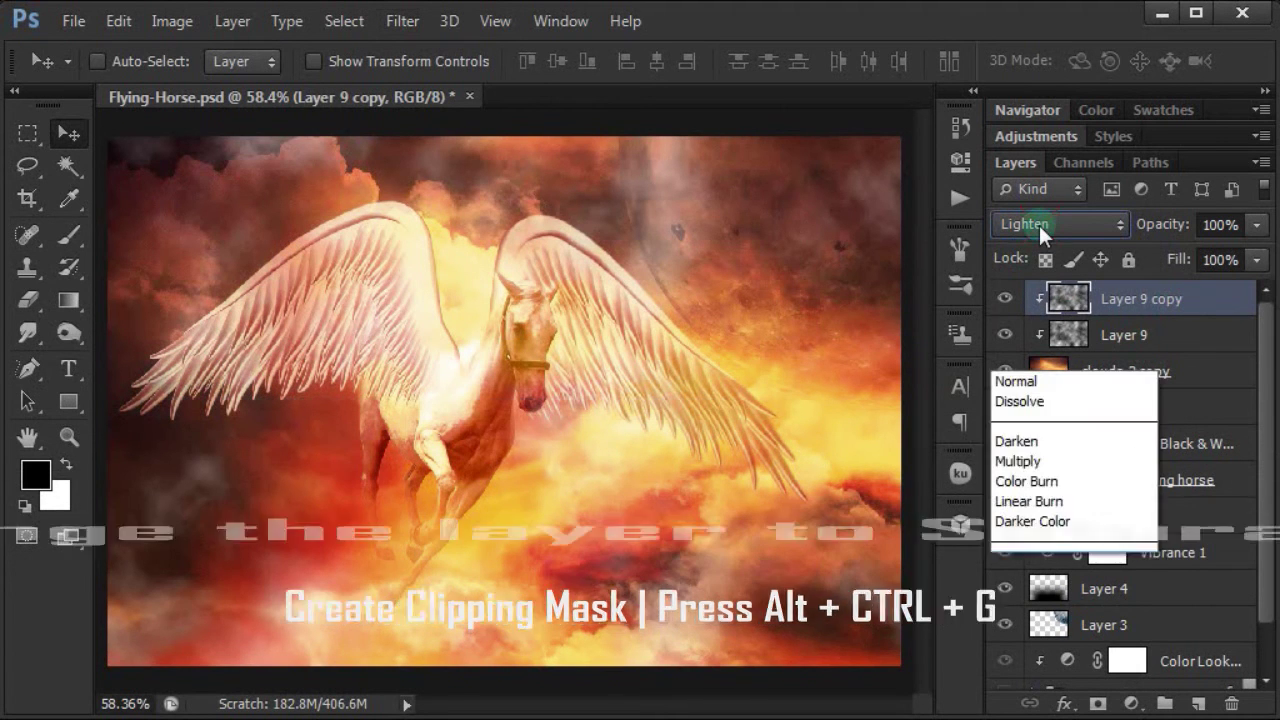
click(1058, 505)
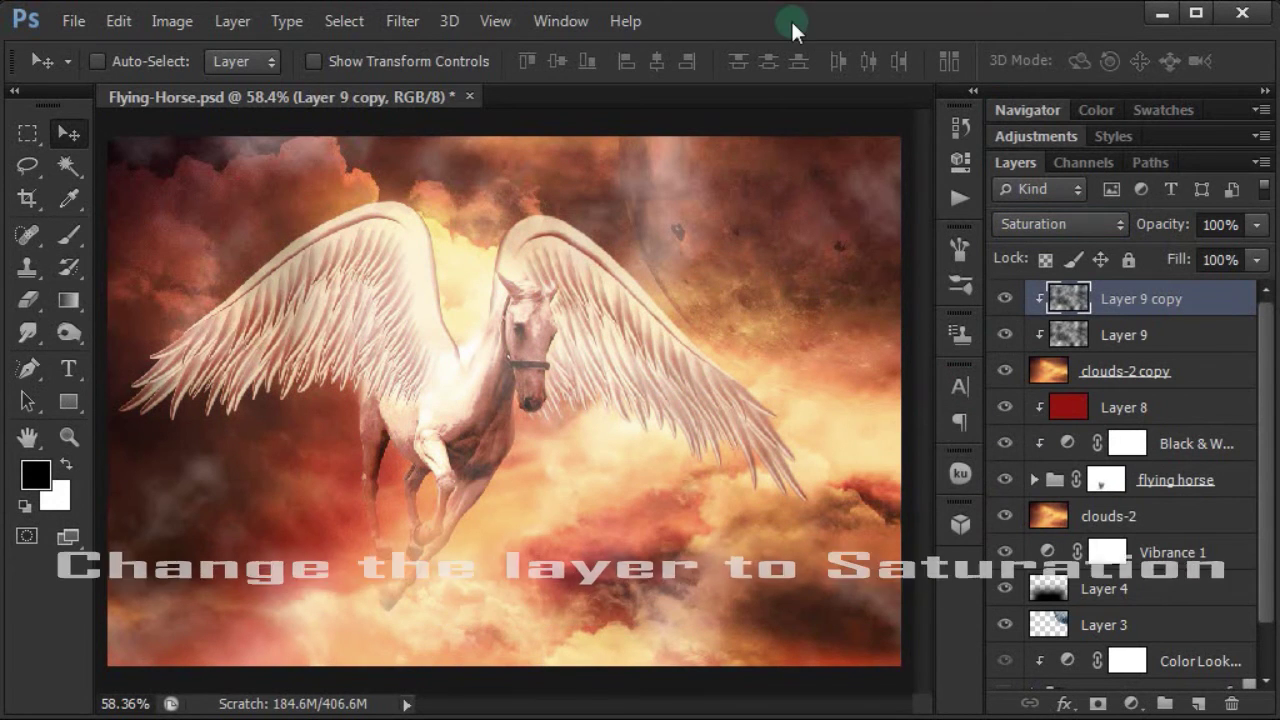
Add a Color Lookup adjustment layer using the Abstract Turquoise-Sepia profile
click(1131, 704)
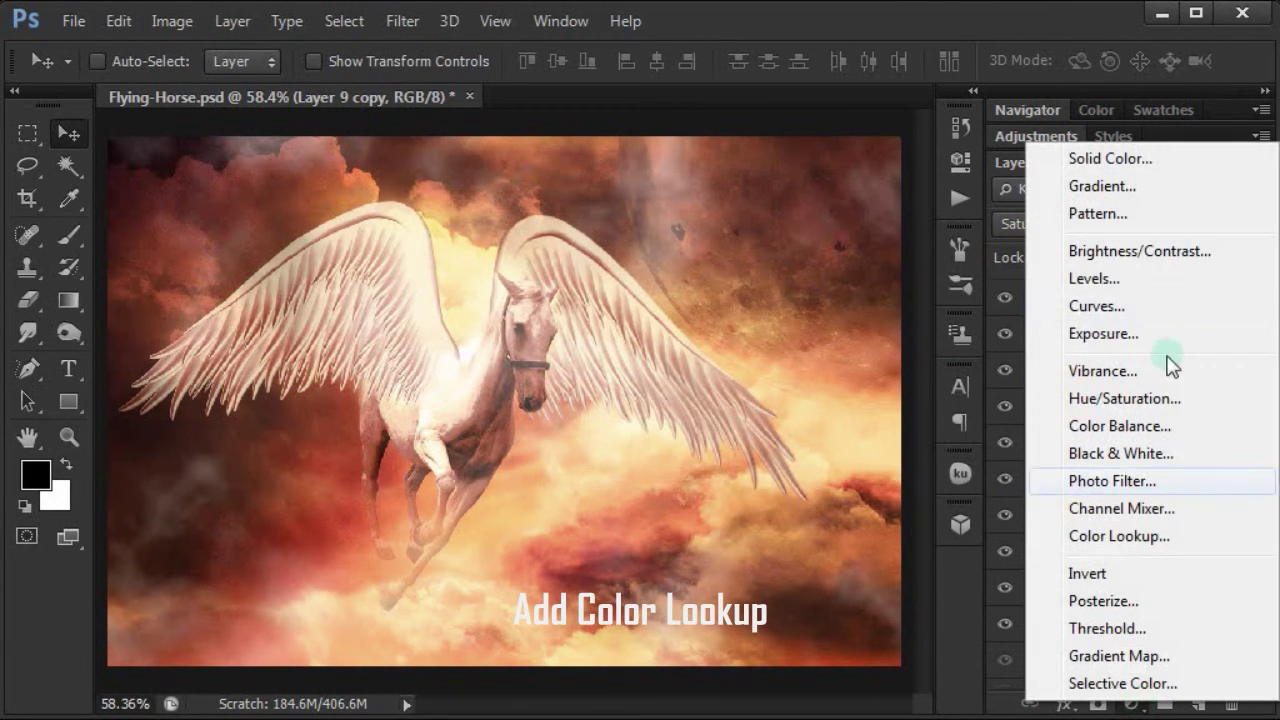
click(1196, 543)
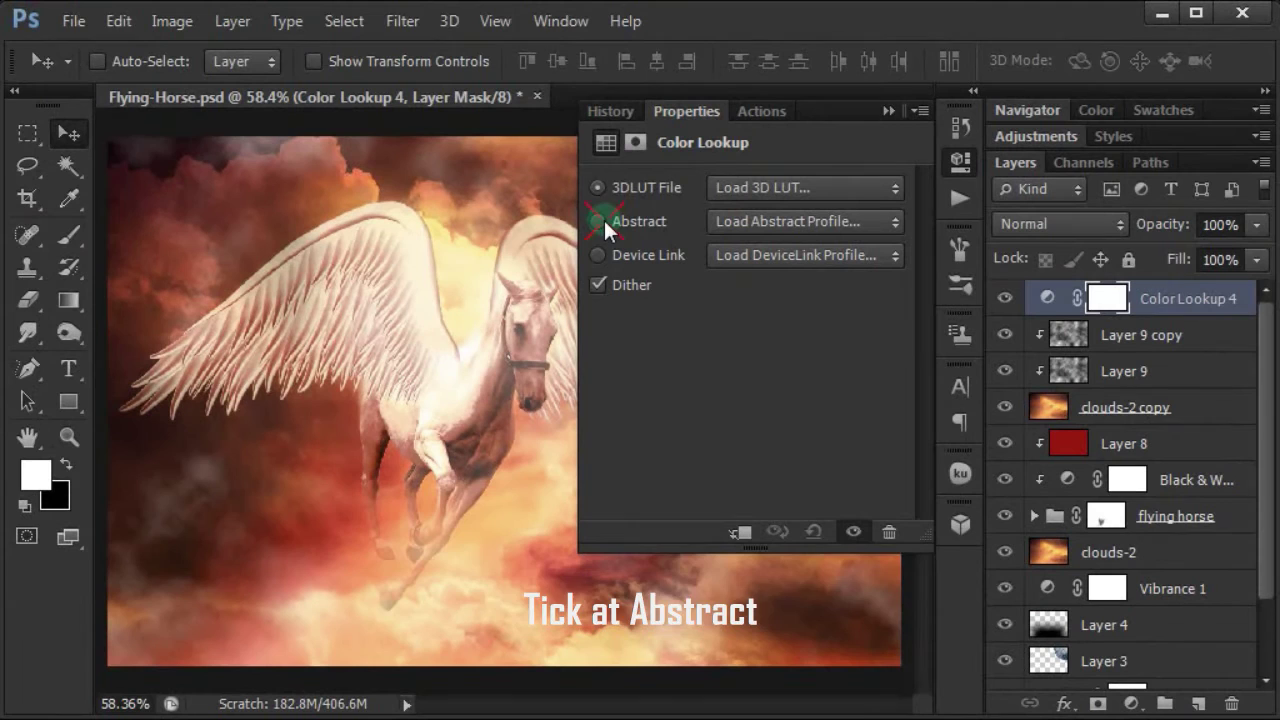
click(598, 221)
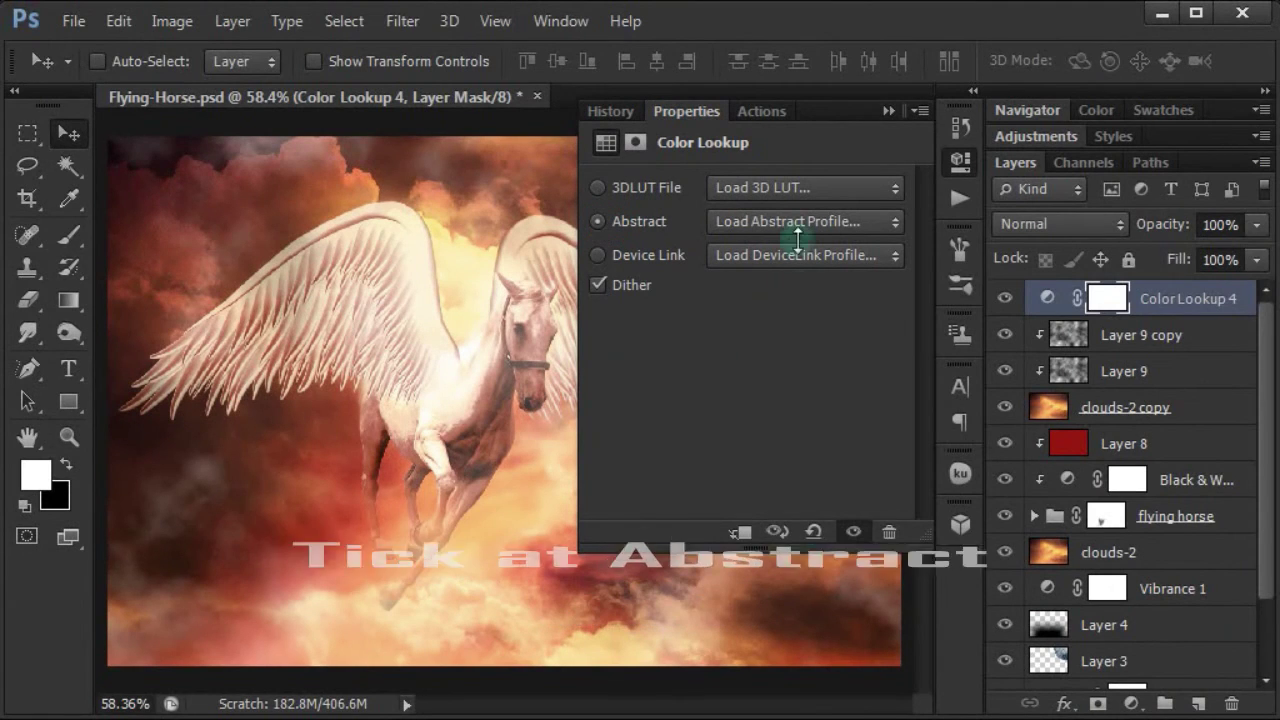
click(799, 224)
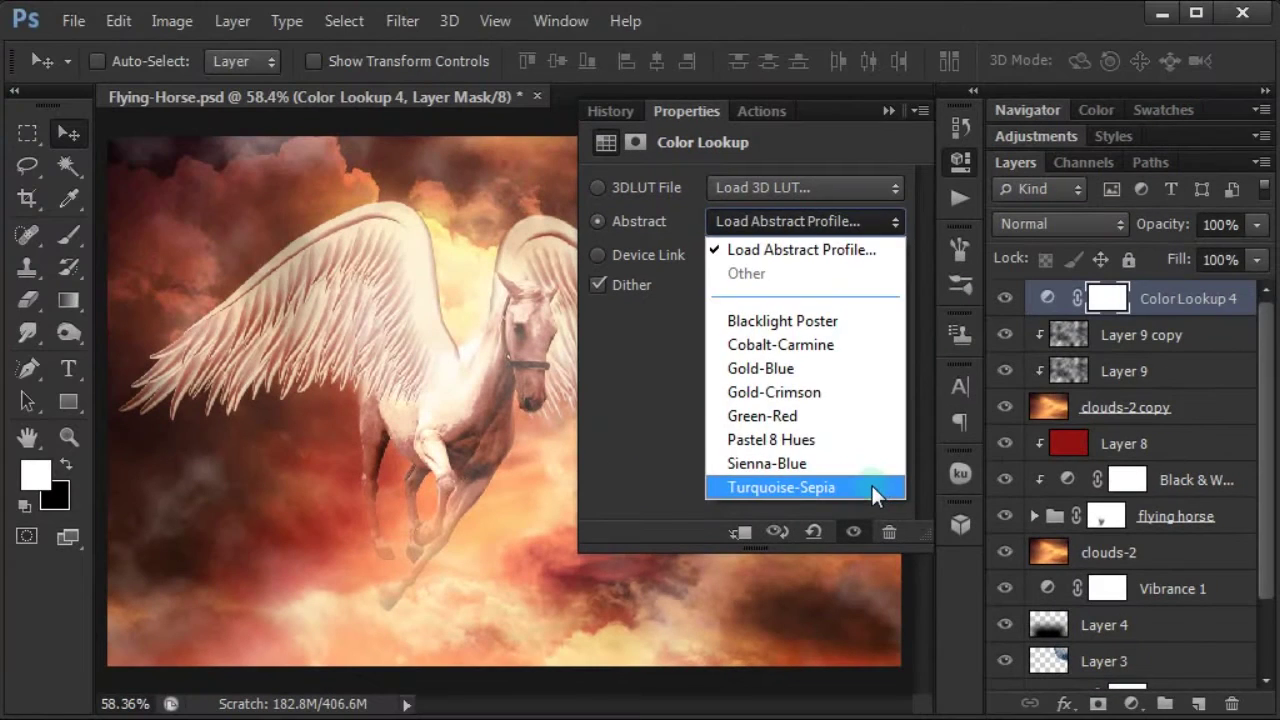
click(870, 485)
Set the Color Lookup layer's blend mode to Multiply and its opacity to 35%
click(890, 111)
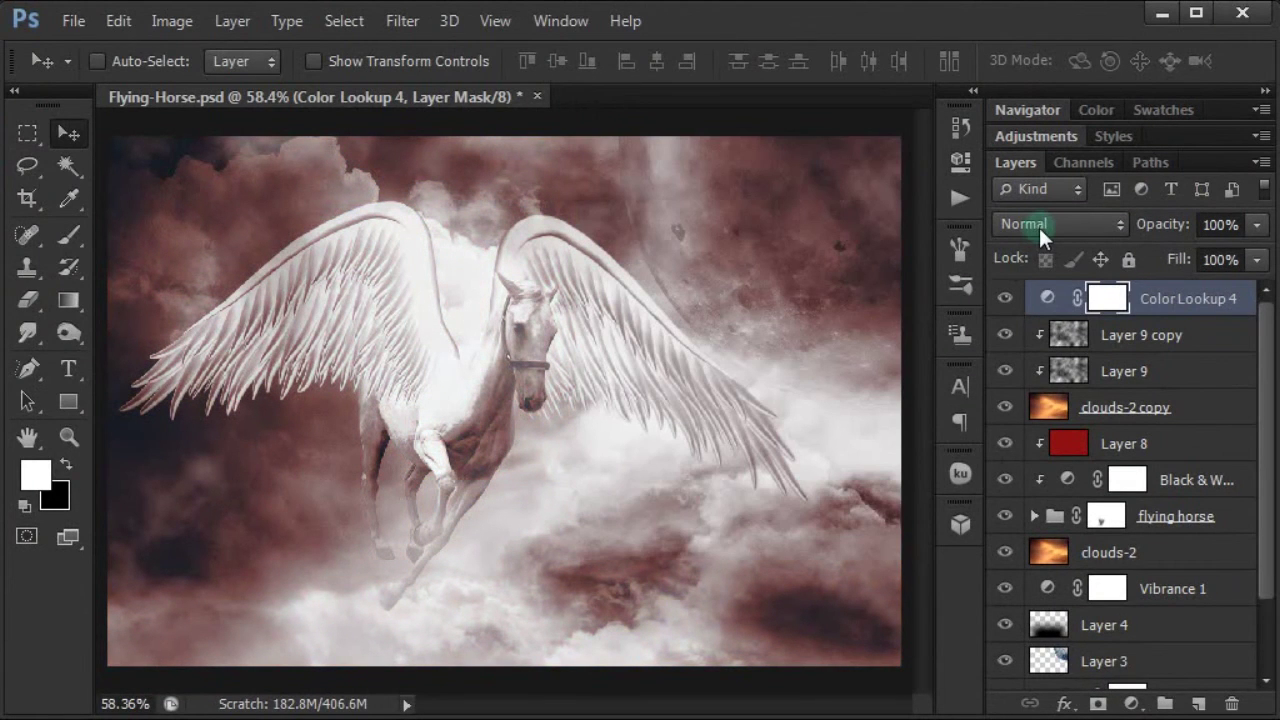
click(1038, 225)
click(1045, 16)
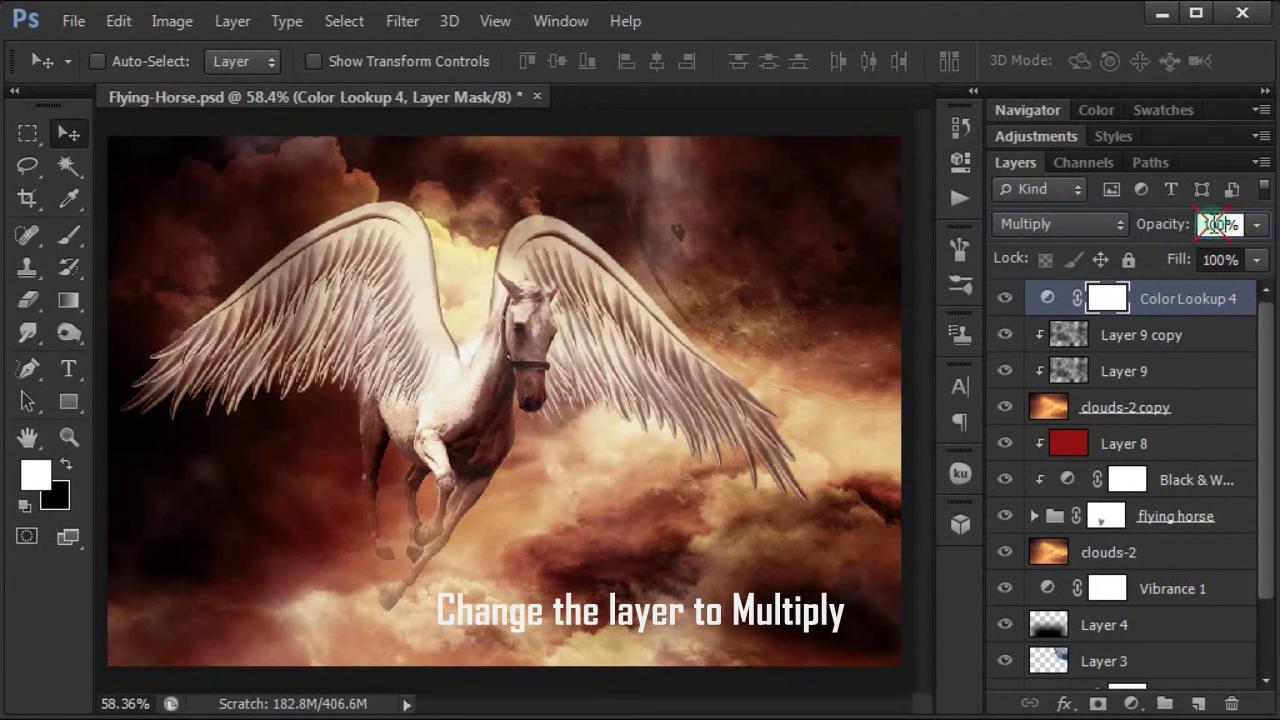
text(85)
key(Return)
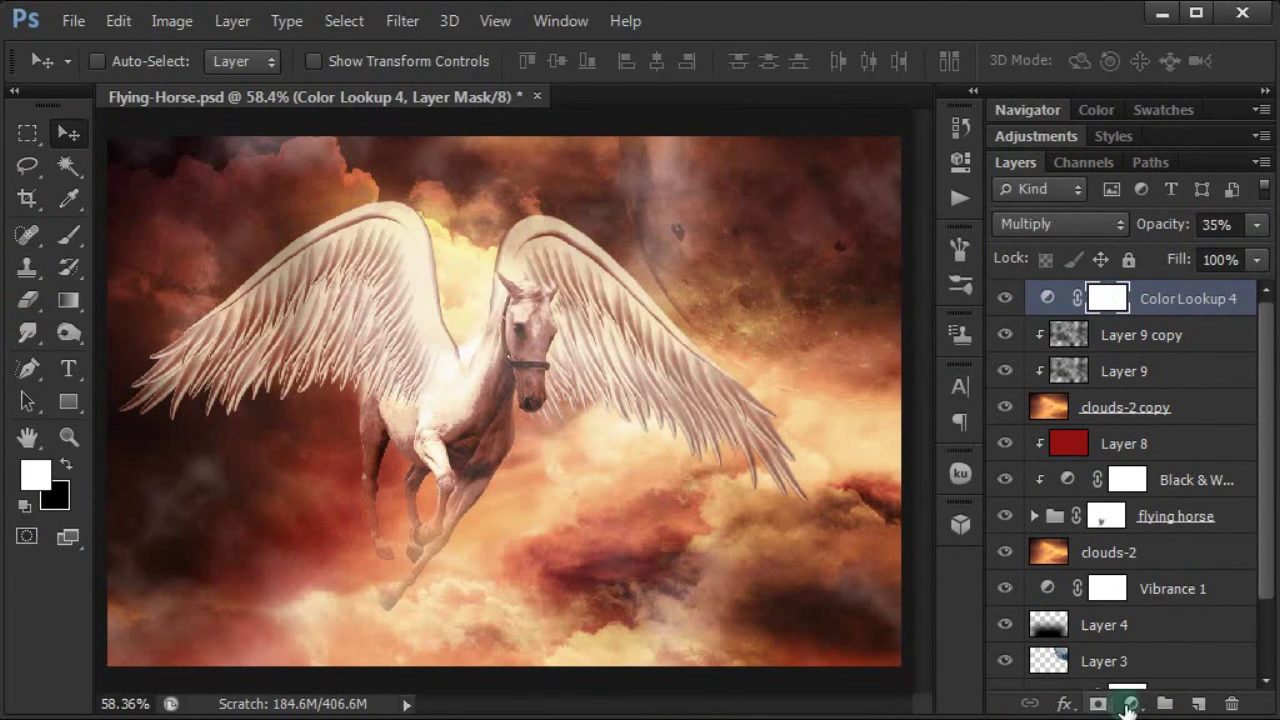
Add a Brightness/Contrast layer with brightness -2 and contrast 46, then set its blend mode to Lighten
click(1134, 704)
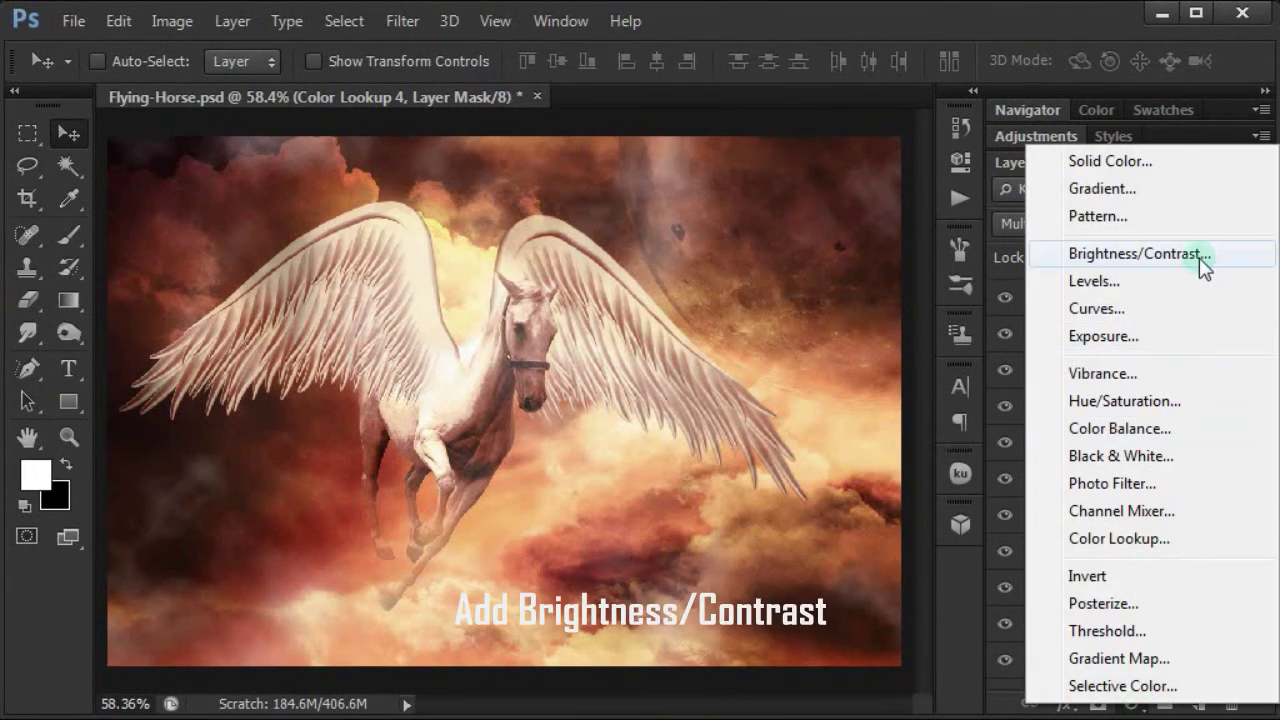
click(1140, 254)
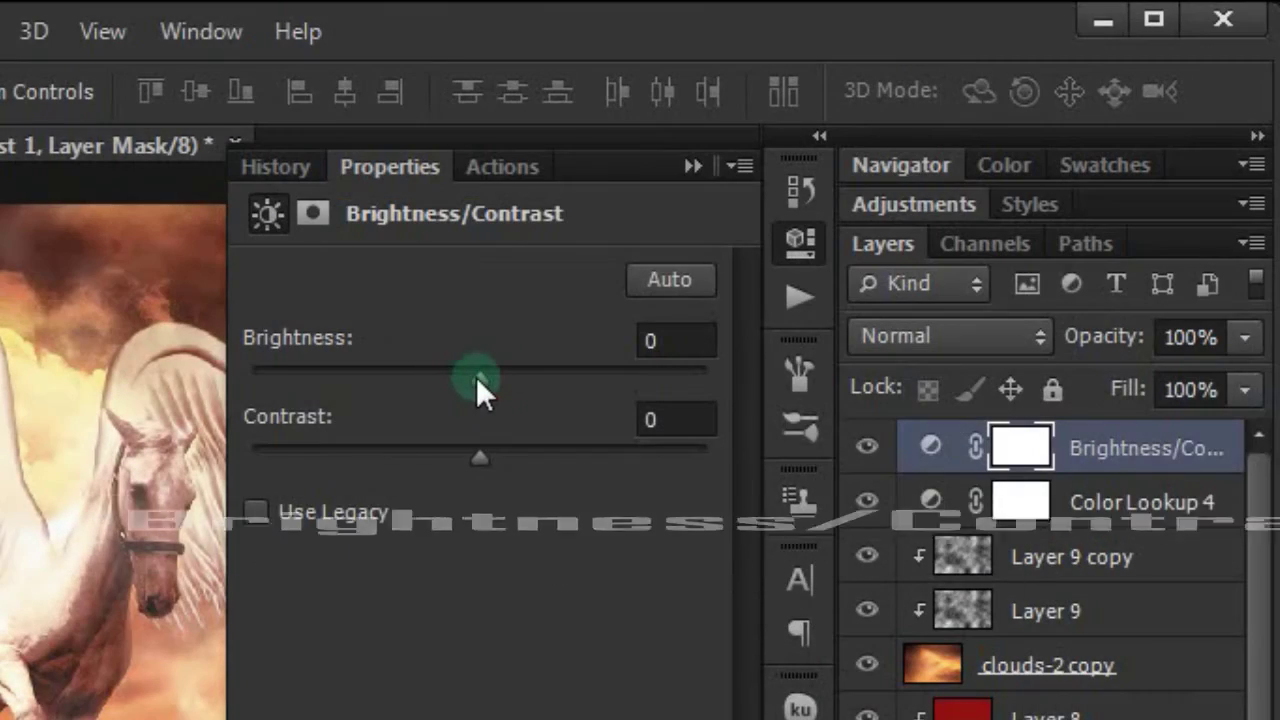
drag(478, 380, 475, 384)
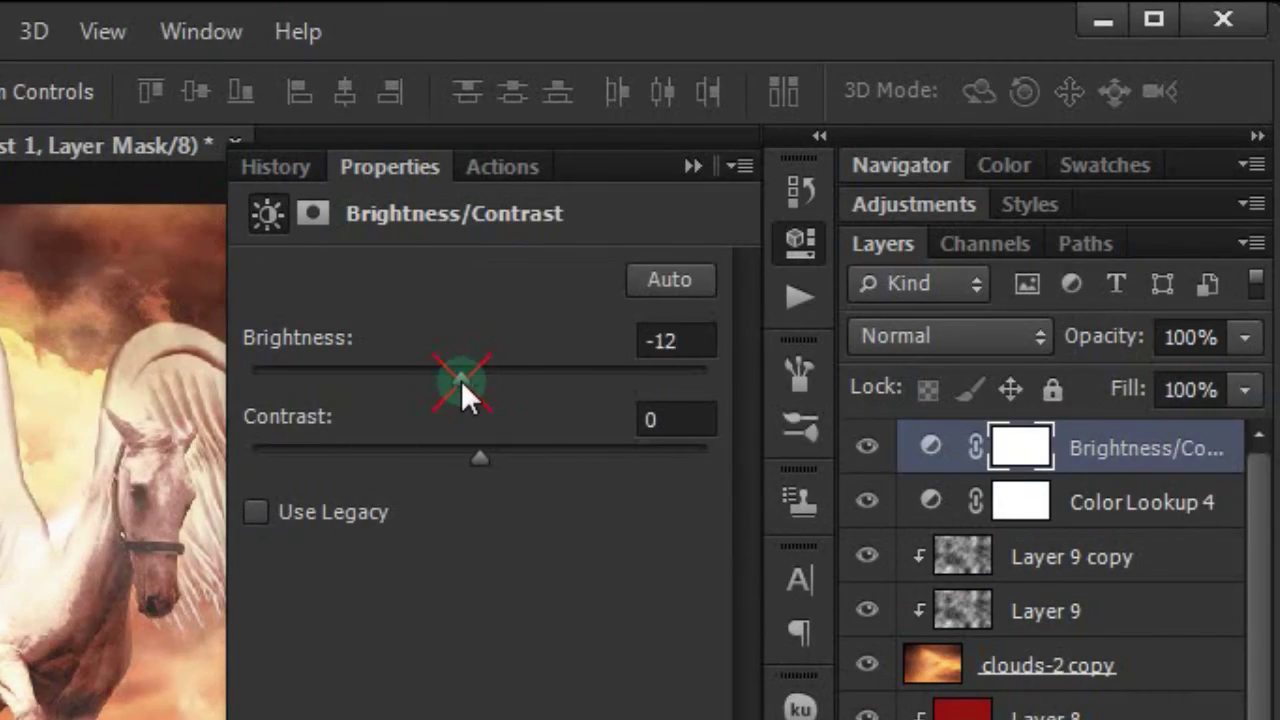
click(658, 339)
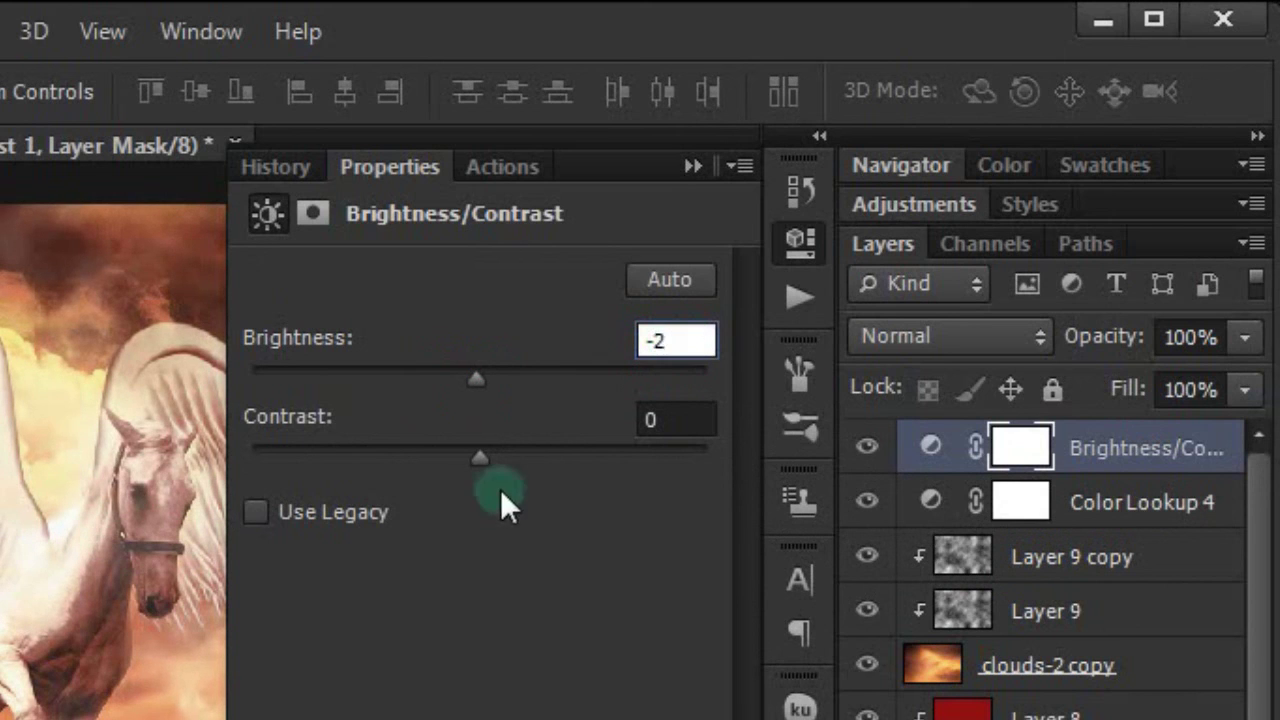
drag(480, 456, 515, 460)
click(660, 420)
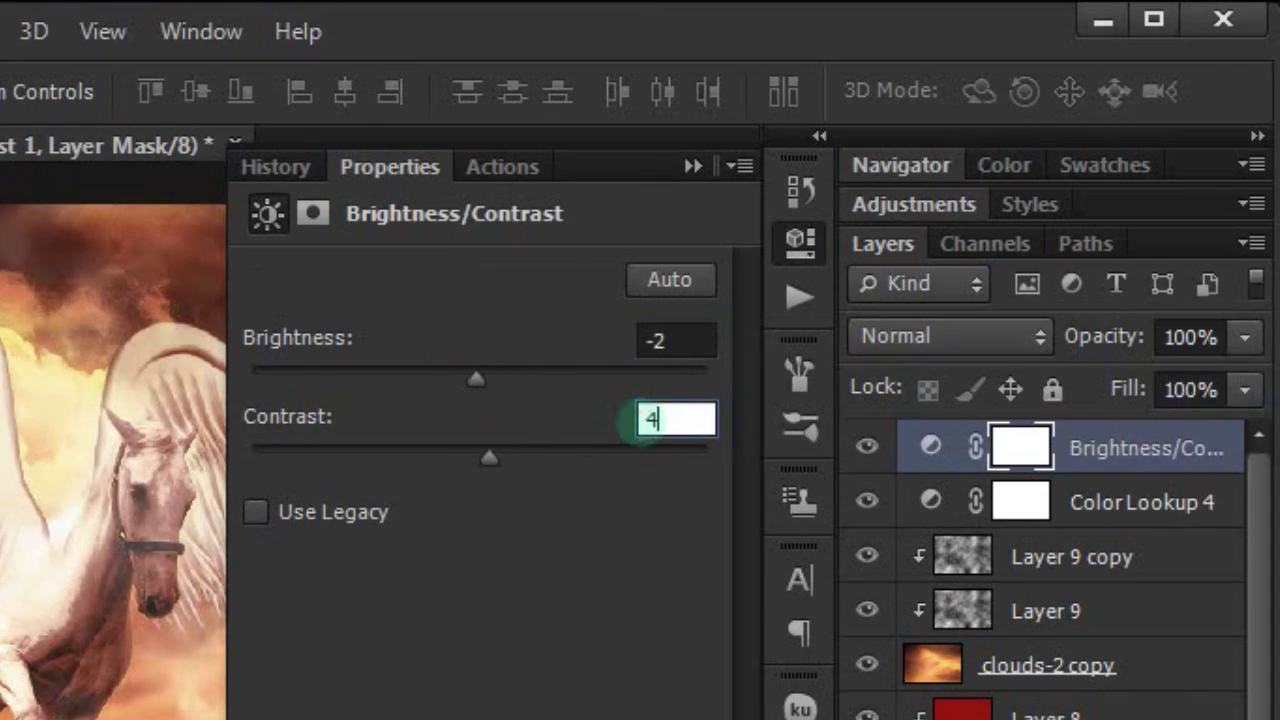
text(6)
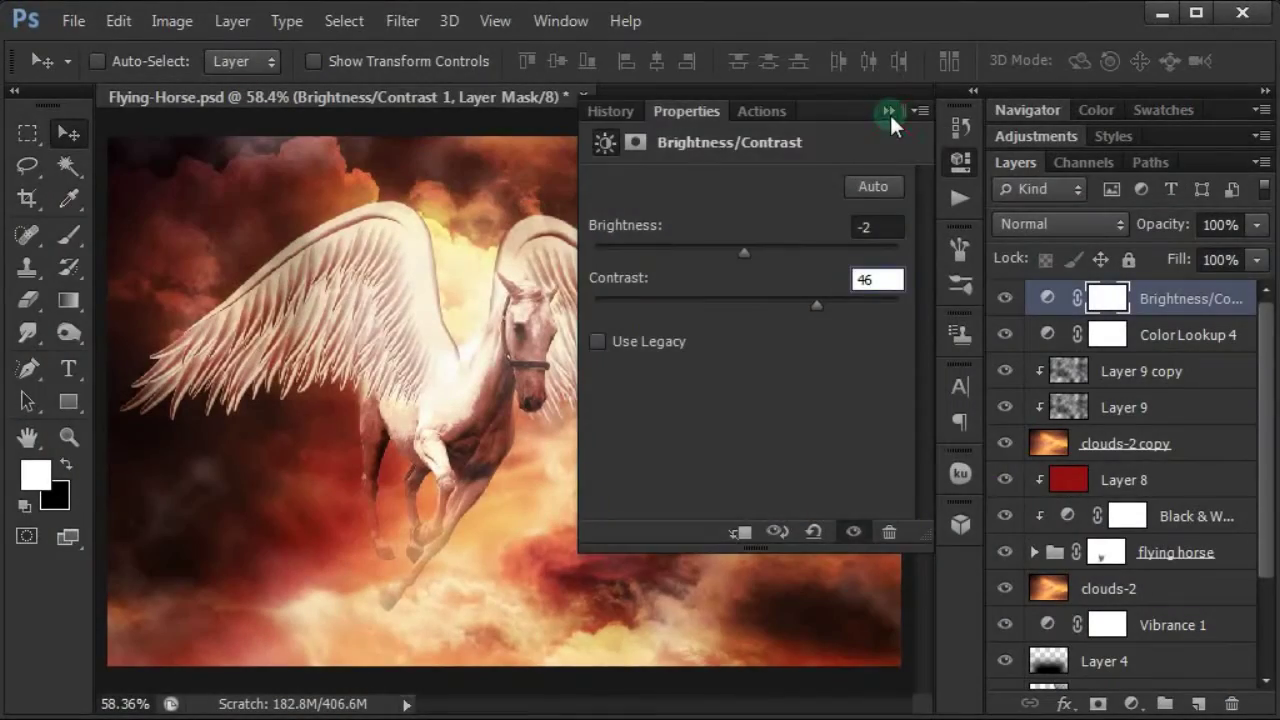
click(889, 112)
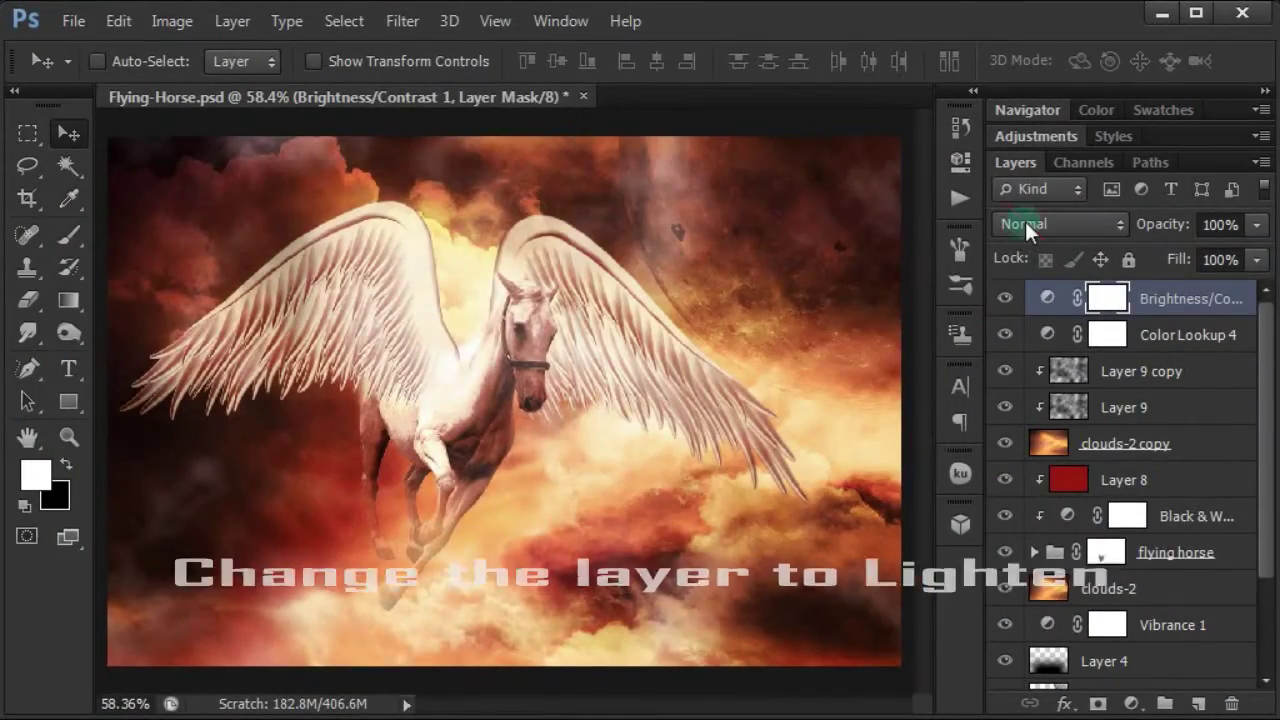
click(1050, 224)
click(1033, 101)
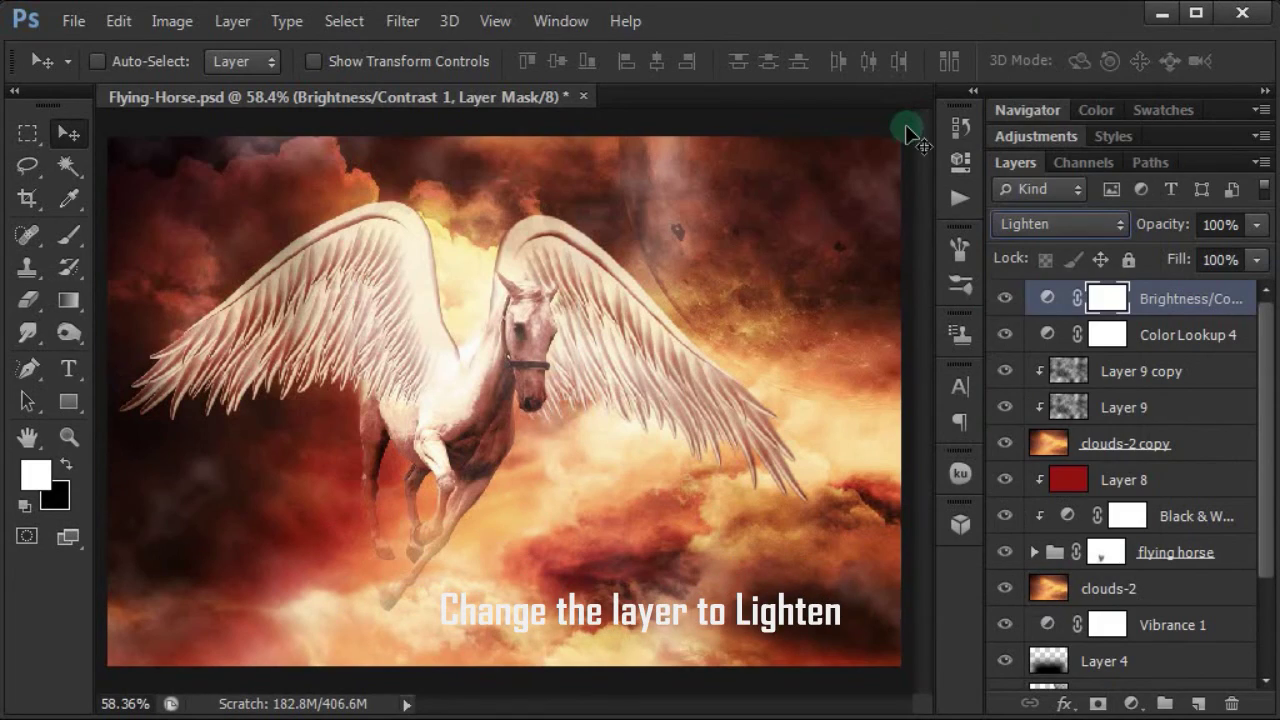